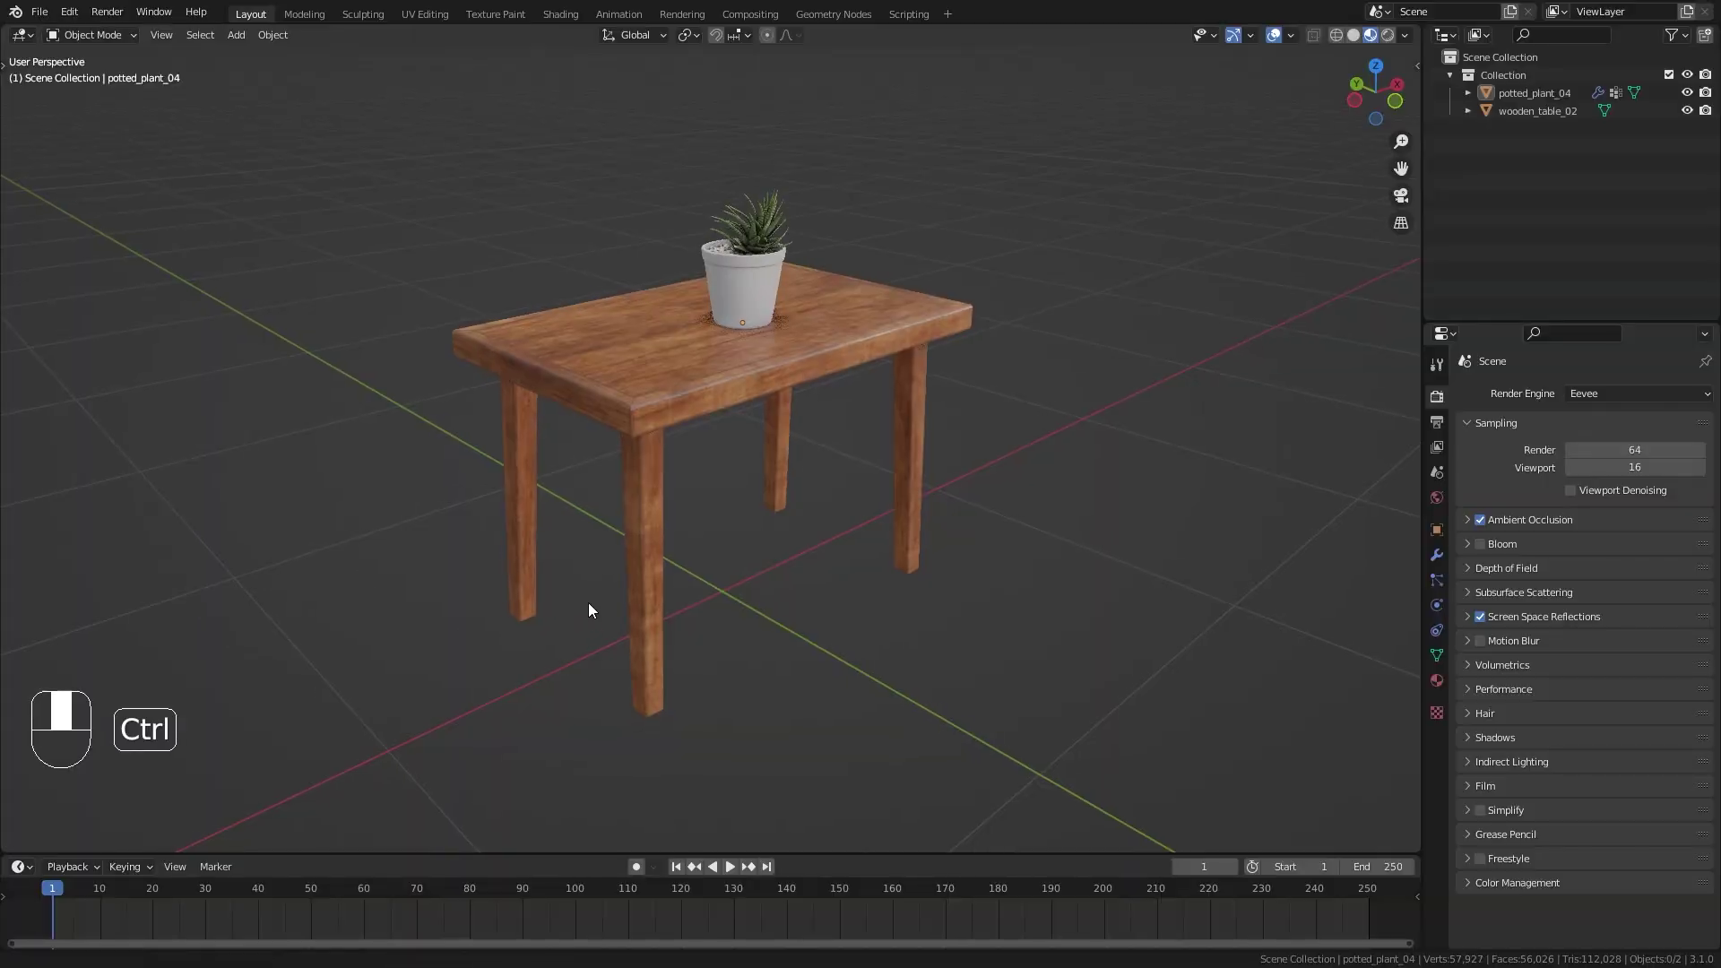
Examine the wooden table and the potted plant standing on it, selecting each object in turn.
{"action": "middle_click_drag", "start_coordinate": [588, 602], "coordinate": [565, 535], "text": "ctrl"}
{"action": "left_click", "coordinate": [557, 405]}
{"action": "middle_click_drag", "start_coordinate": [558, 406], "coordinate": [784, 512]}
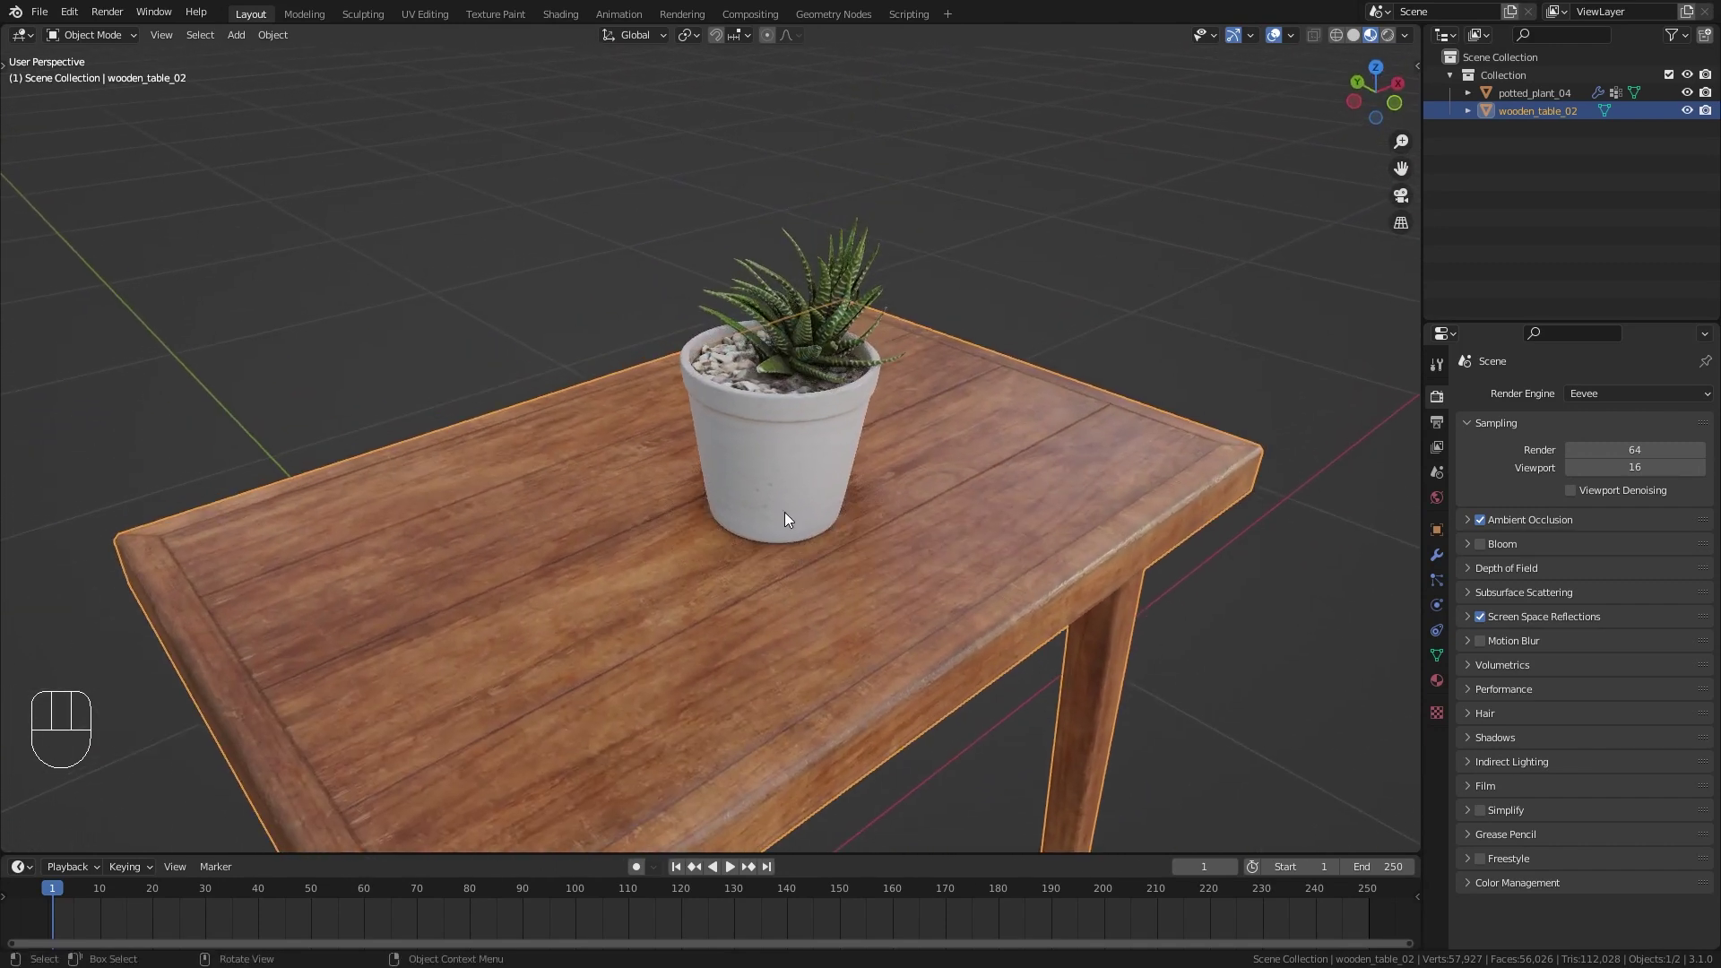
{"action": "left_click", "coordinate": [768, 405]}
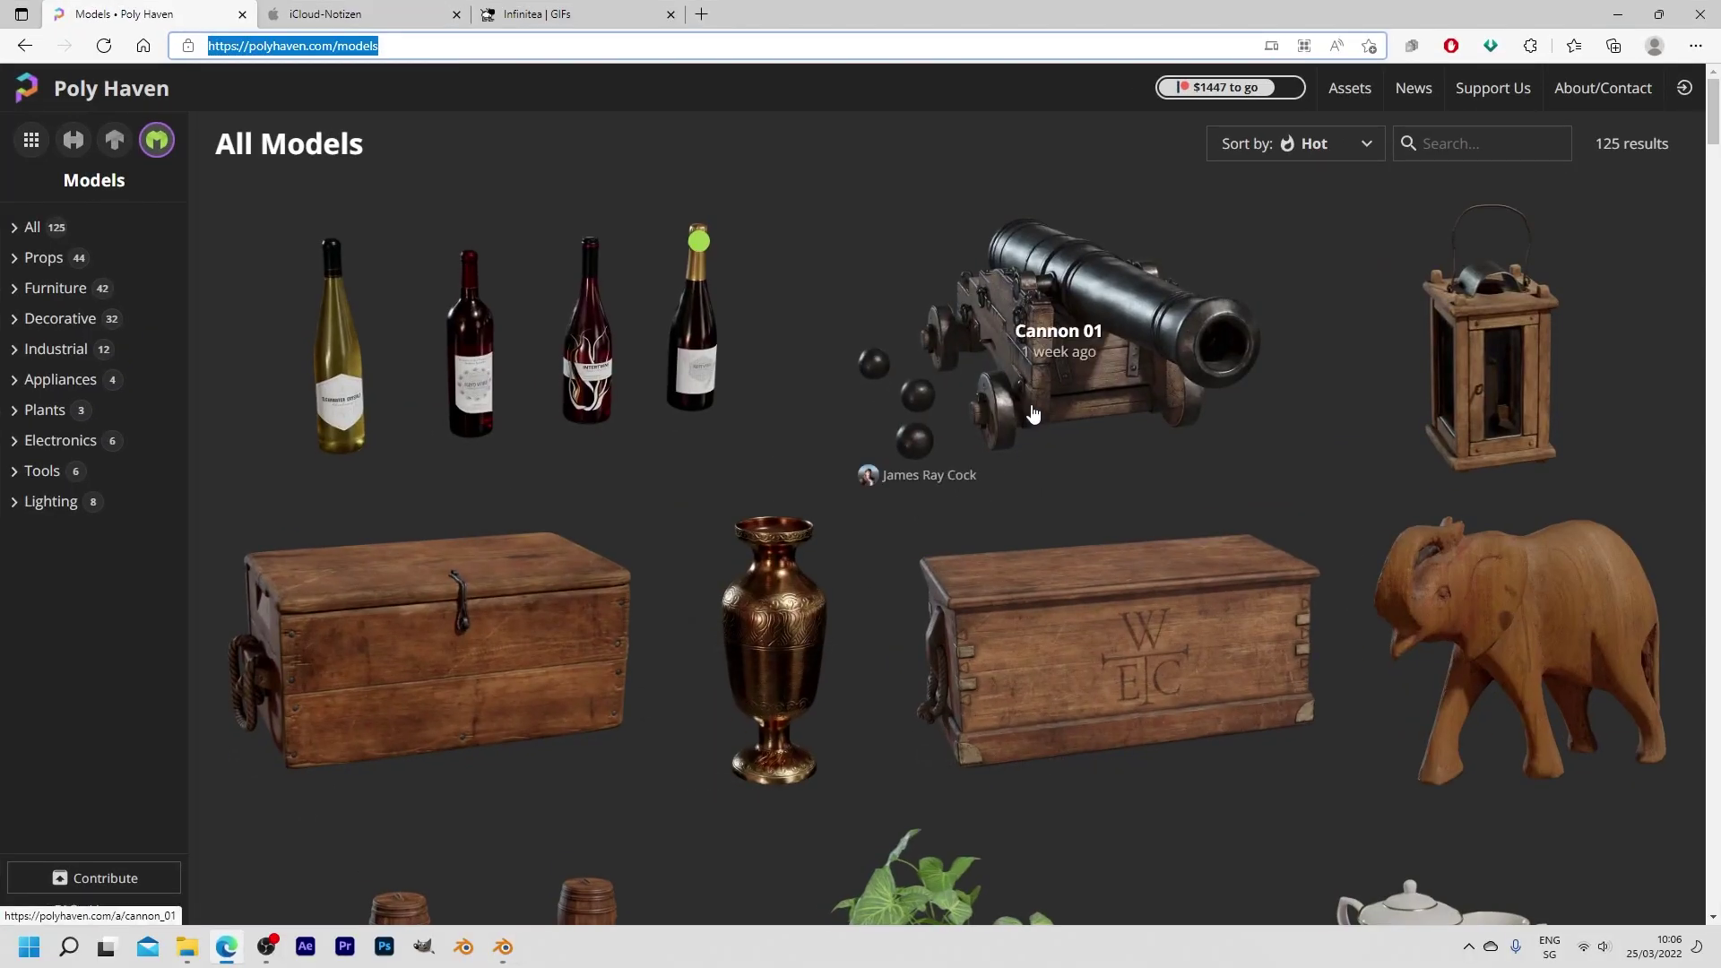
Switch to the browser and look through the models on Poly Haven's All Models page.
{"action": "scroll", "coordinate": [1032, 414], "scroll_direction": "down", "scroll_amount": 15}
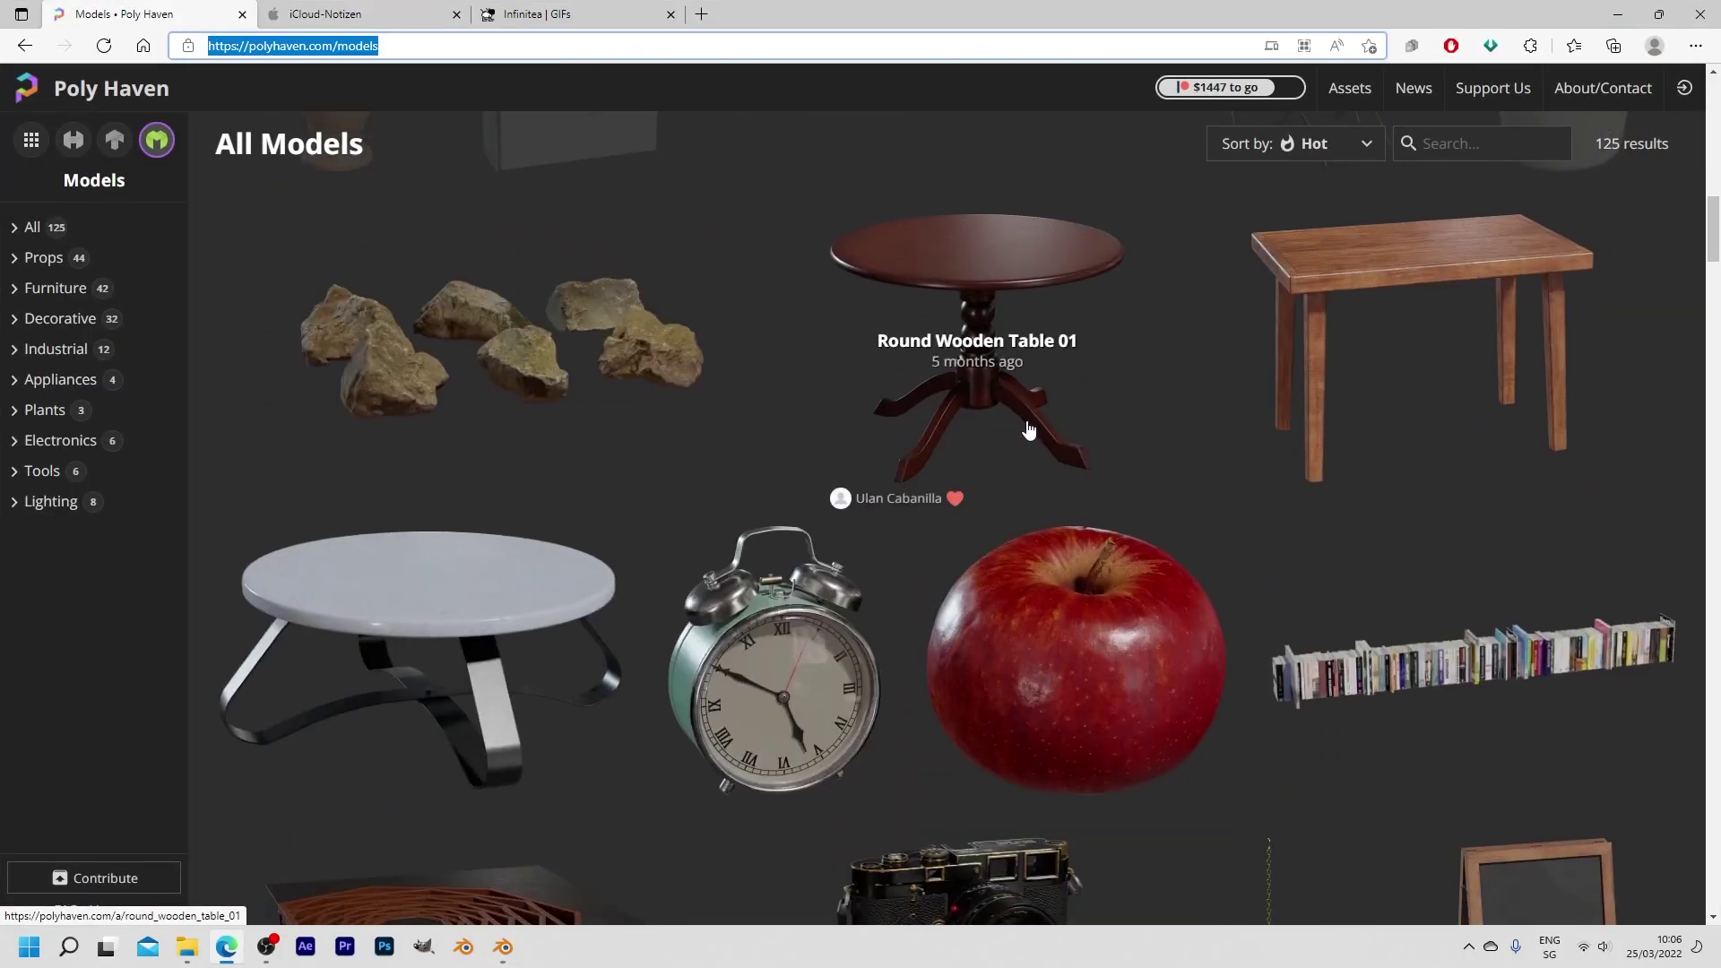
{"action": "scroll", "coordinate": [1028, 430], "scroll_direction": "down", "scroll_amount": 15}
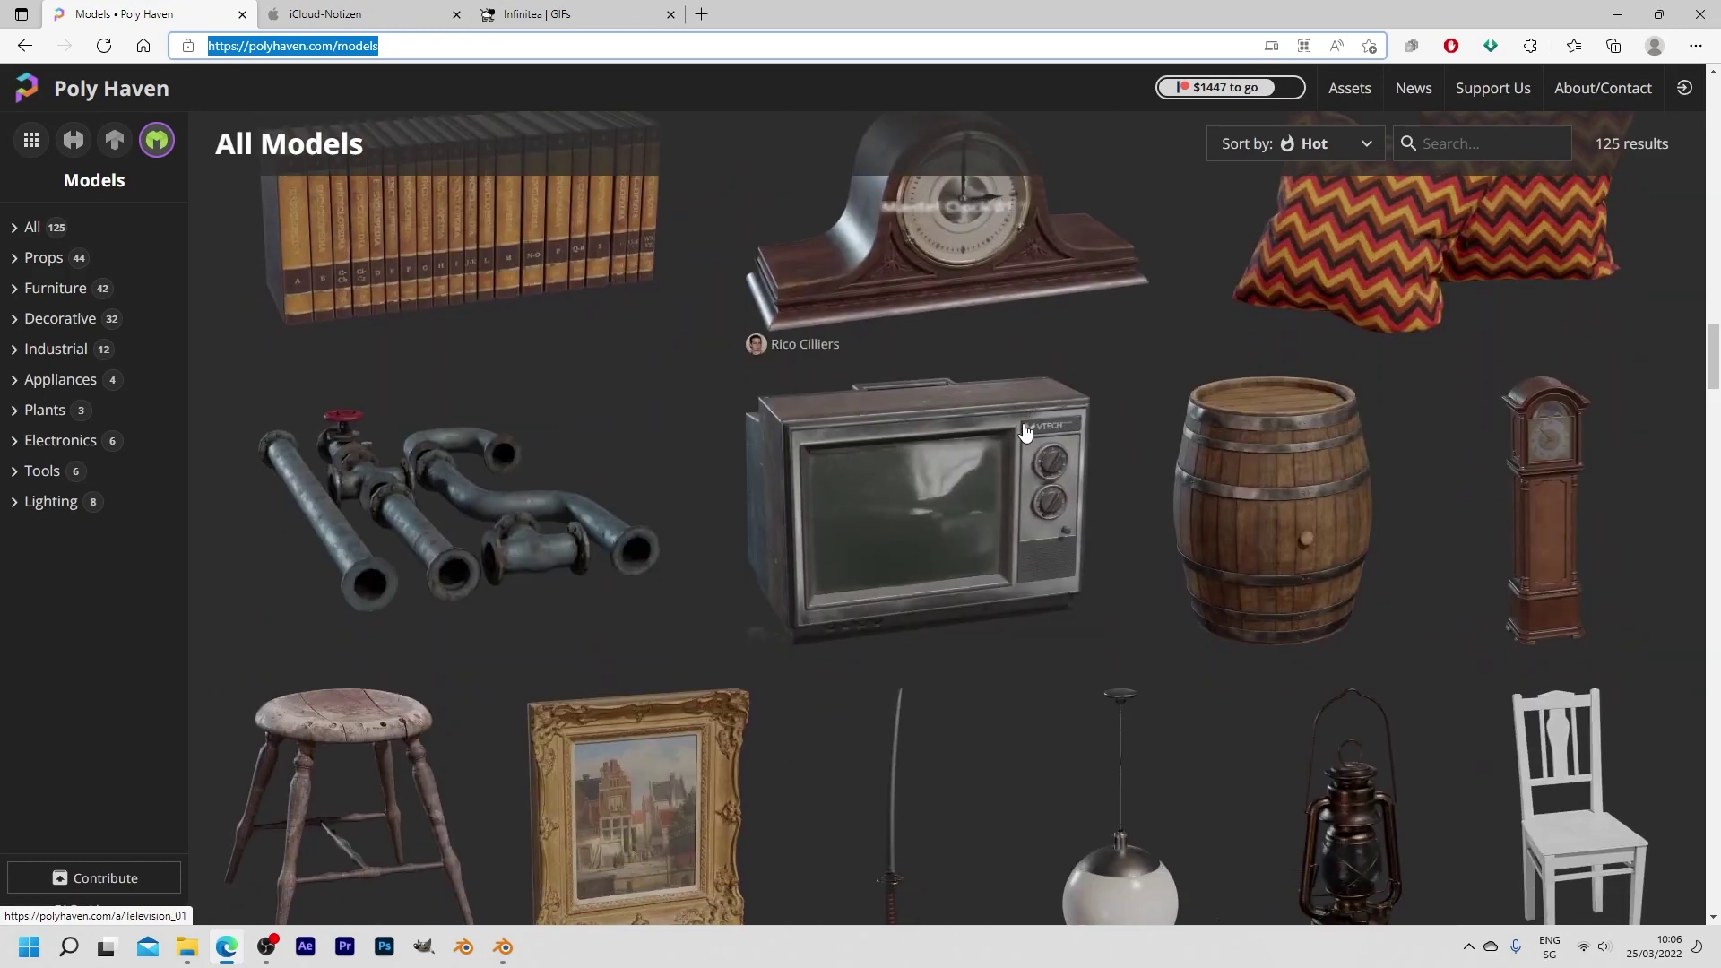
{"action": "scroll", "coordinate": [1024, 430], "scroll_direction": "down", "scroll_amount": 15}
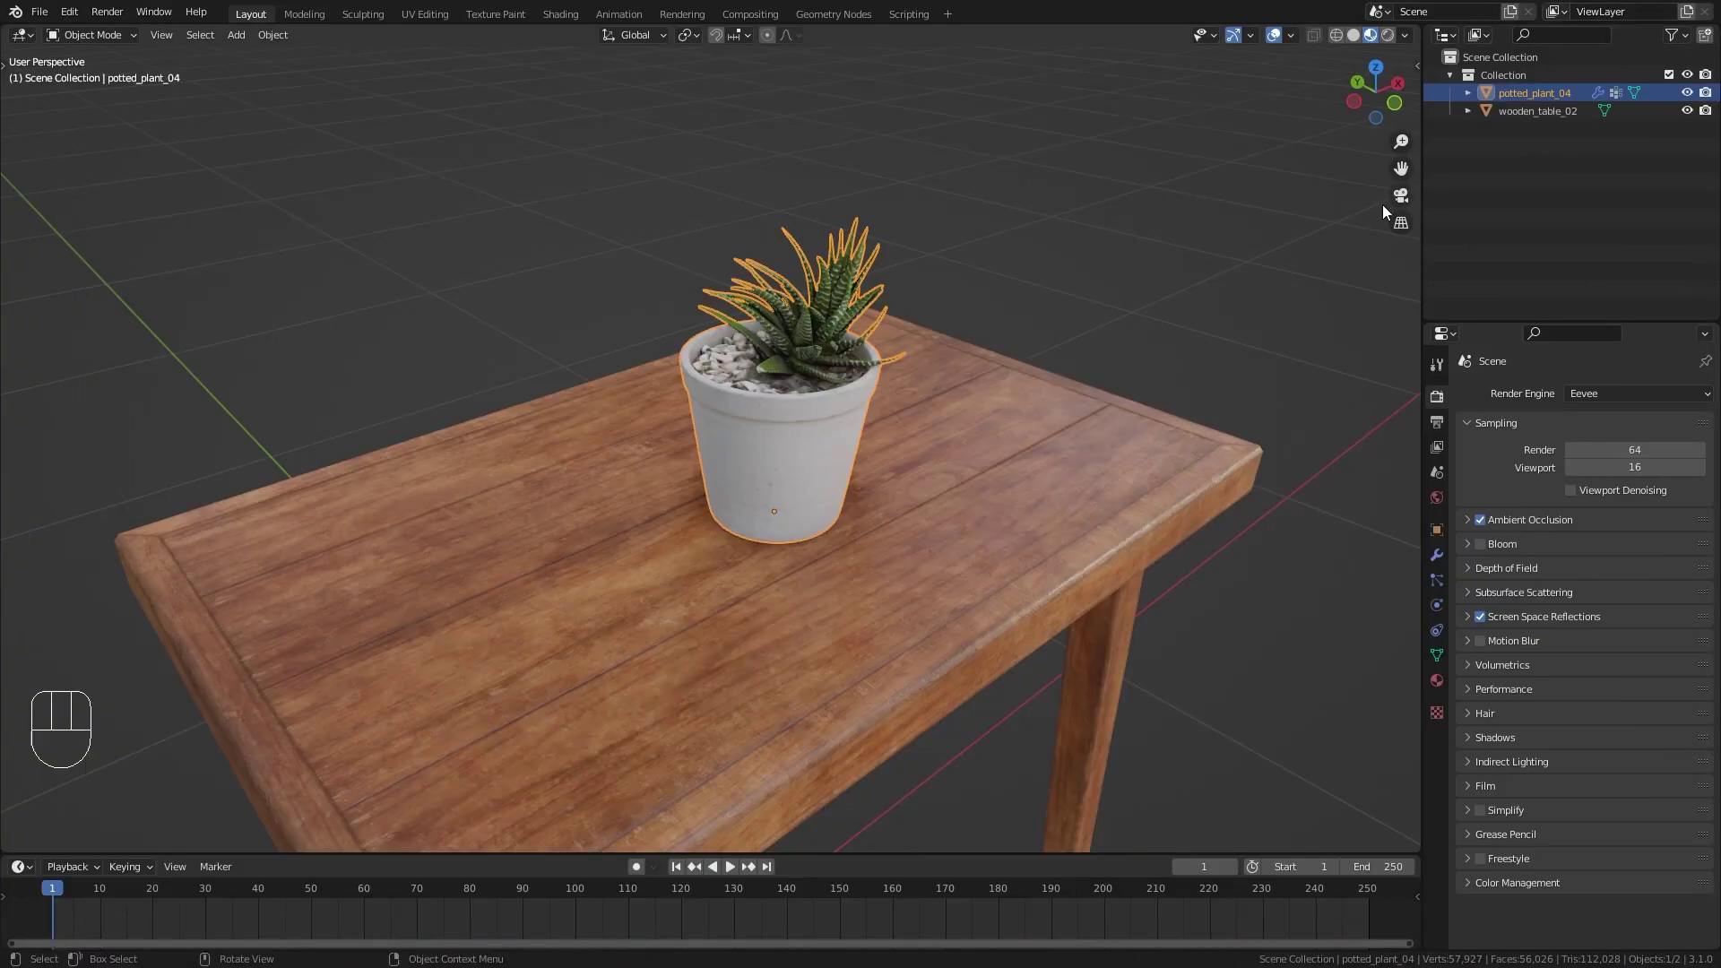
Back in Blender, select the table and plant, and exclude their collection from the view layer.
{"action": "middle_click_drag", "start_coordinate": [880, 584], "coordinate": [866, 418], "text": "shift"}
{"action": "scroll", "coordinate": [865, 418], "scroll_direction": "down", "scroll_amount": 3}
{"action": "left_click_drag", "start_coordinate": [394, 212], "coordinate": [914, 647]}
{"action": "middle_click_drag", "start_coordinate": [914, 647], "coordinate": [901, 587], "text": "shift"}
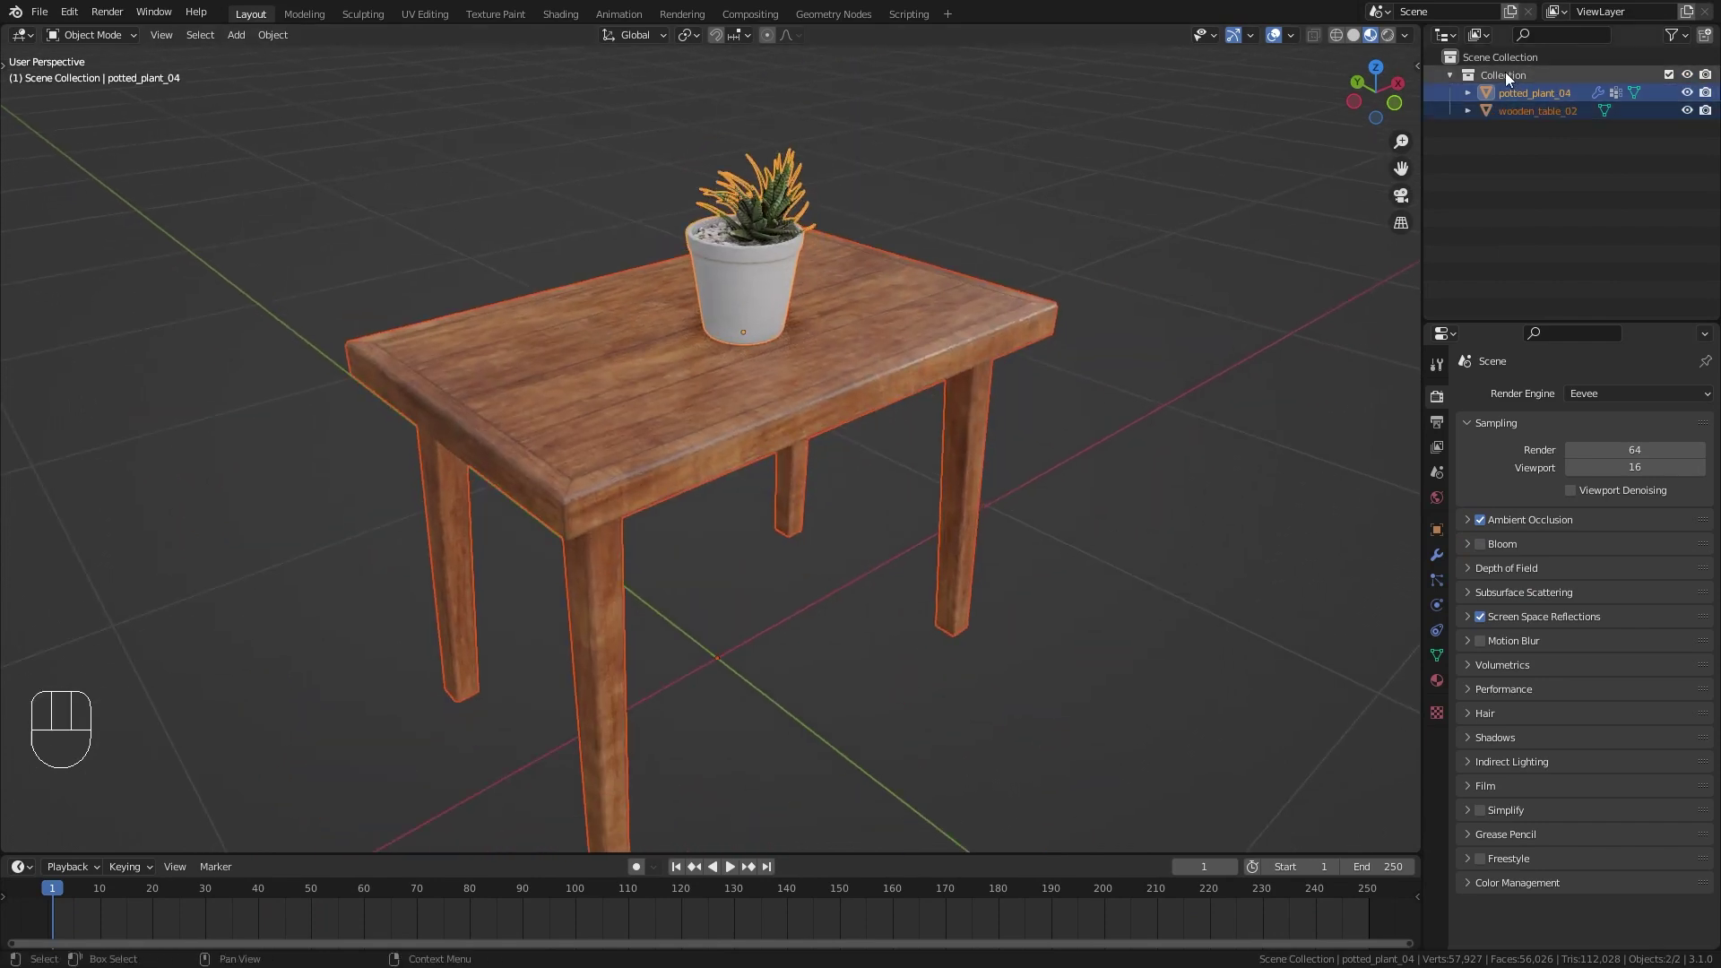
{"action": "left_click", "coordinate": [1669, 75]}
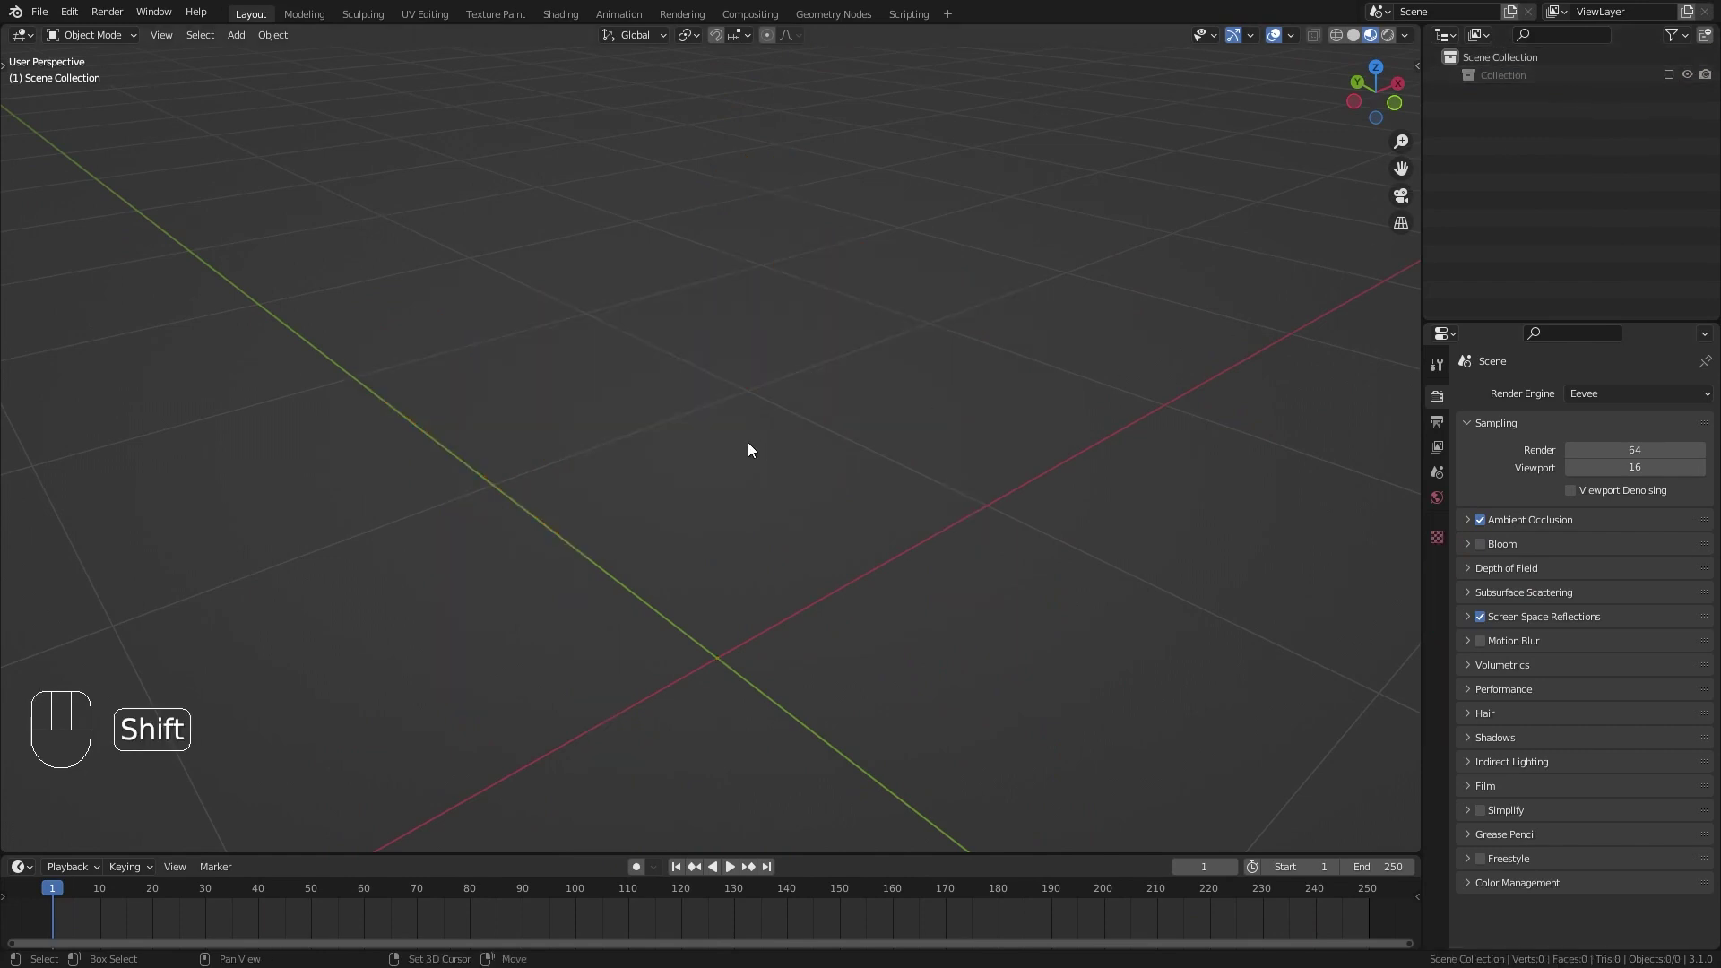
Add a plane mesh at the world origin and rename the object Loop.
{"action": "middle_click_drag", "start_coordinate": [748, 443], "coordinate": [683, 405], "text": "shift"}
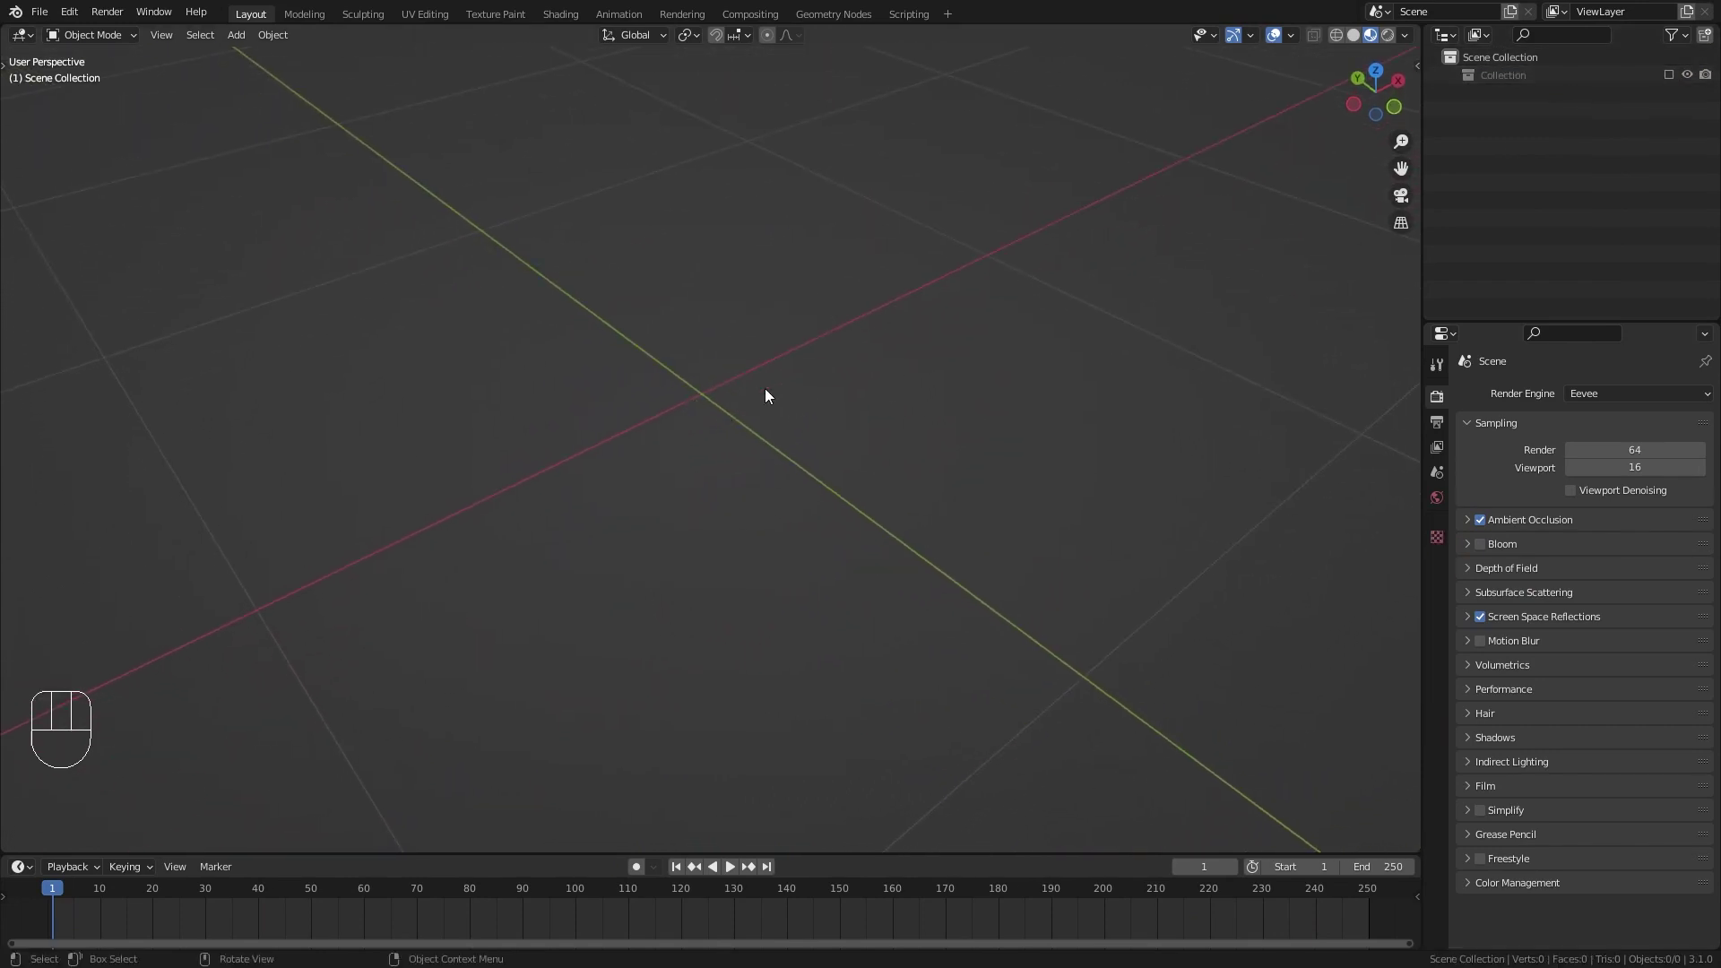
{"action": "key", "text": "shift+a"}
{"action": "mouse_move", "coordinate": [640, 254]}
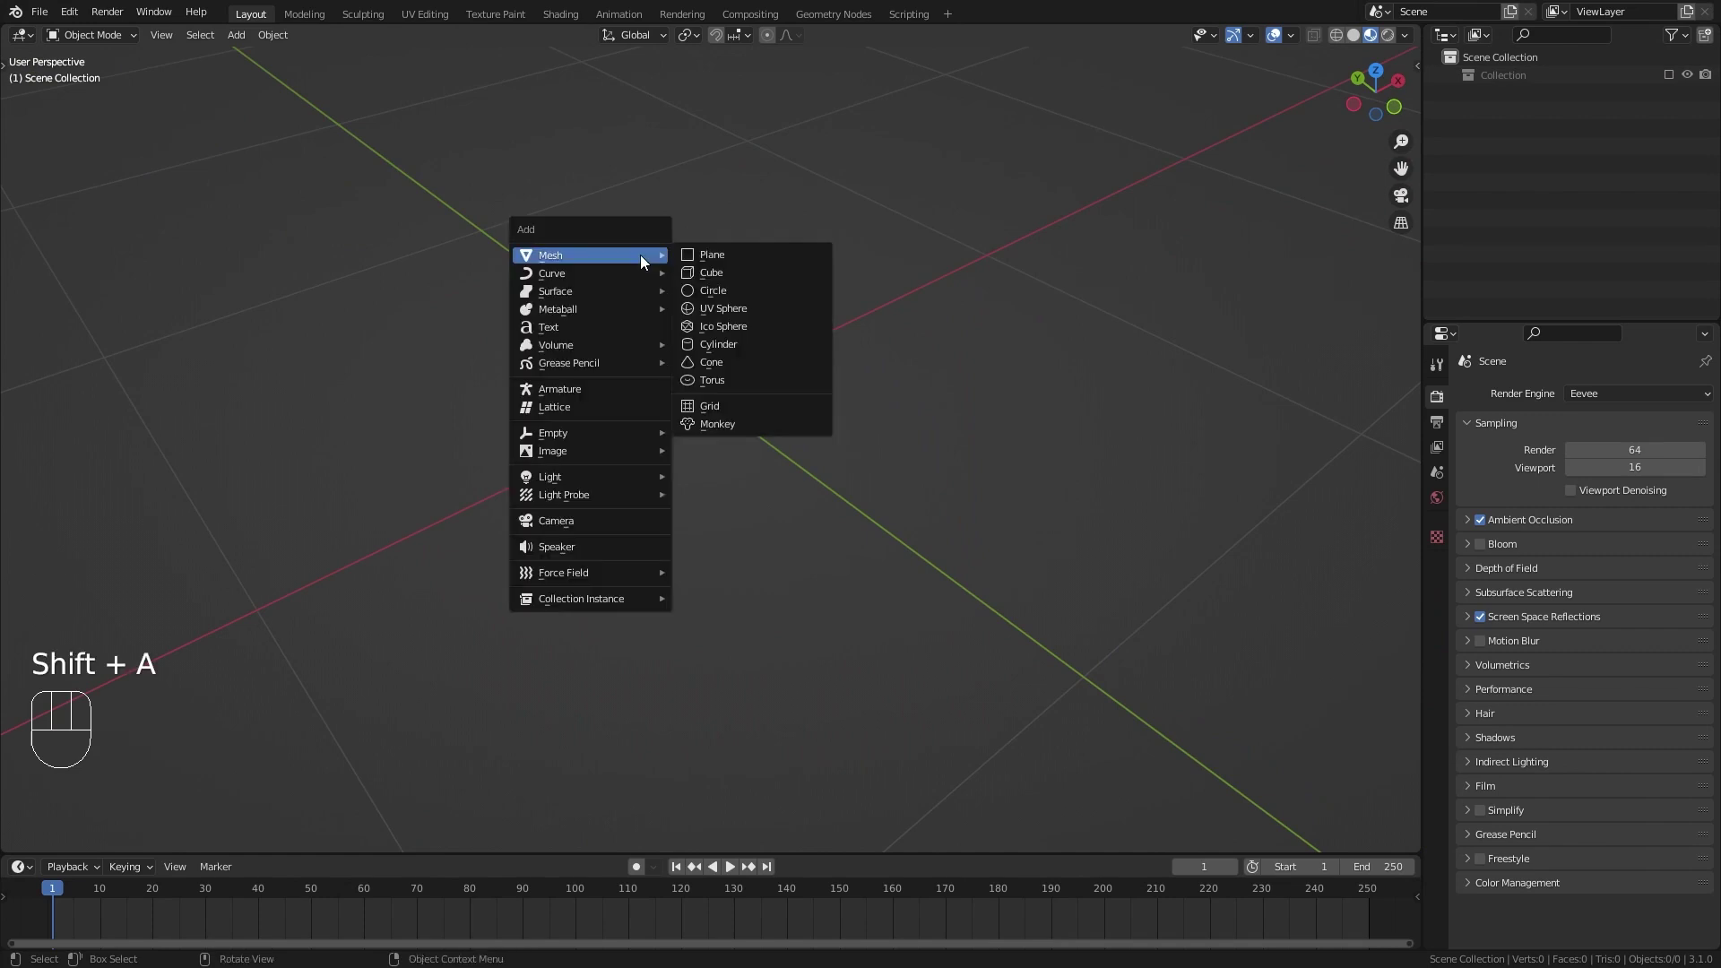
{"action": "left_click", "coordinate": [776, 254]}
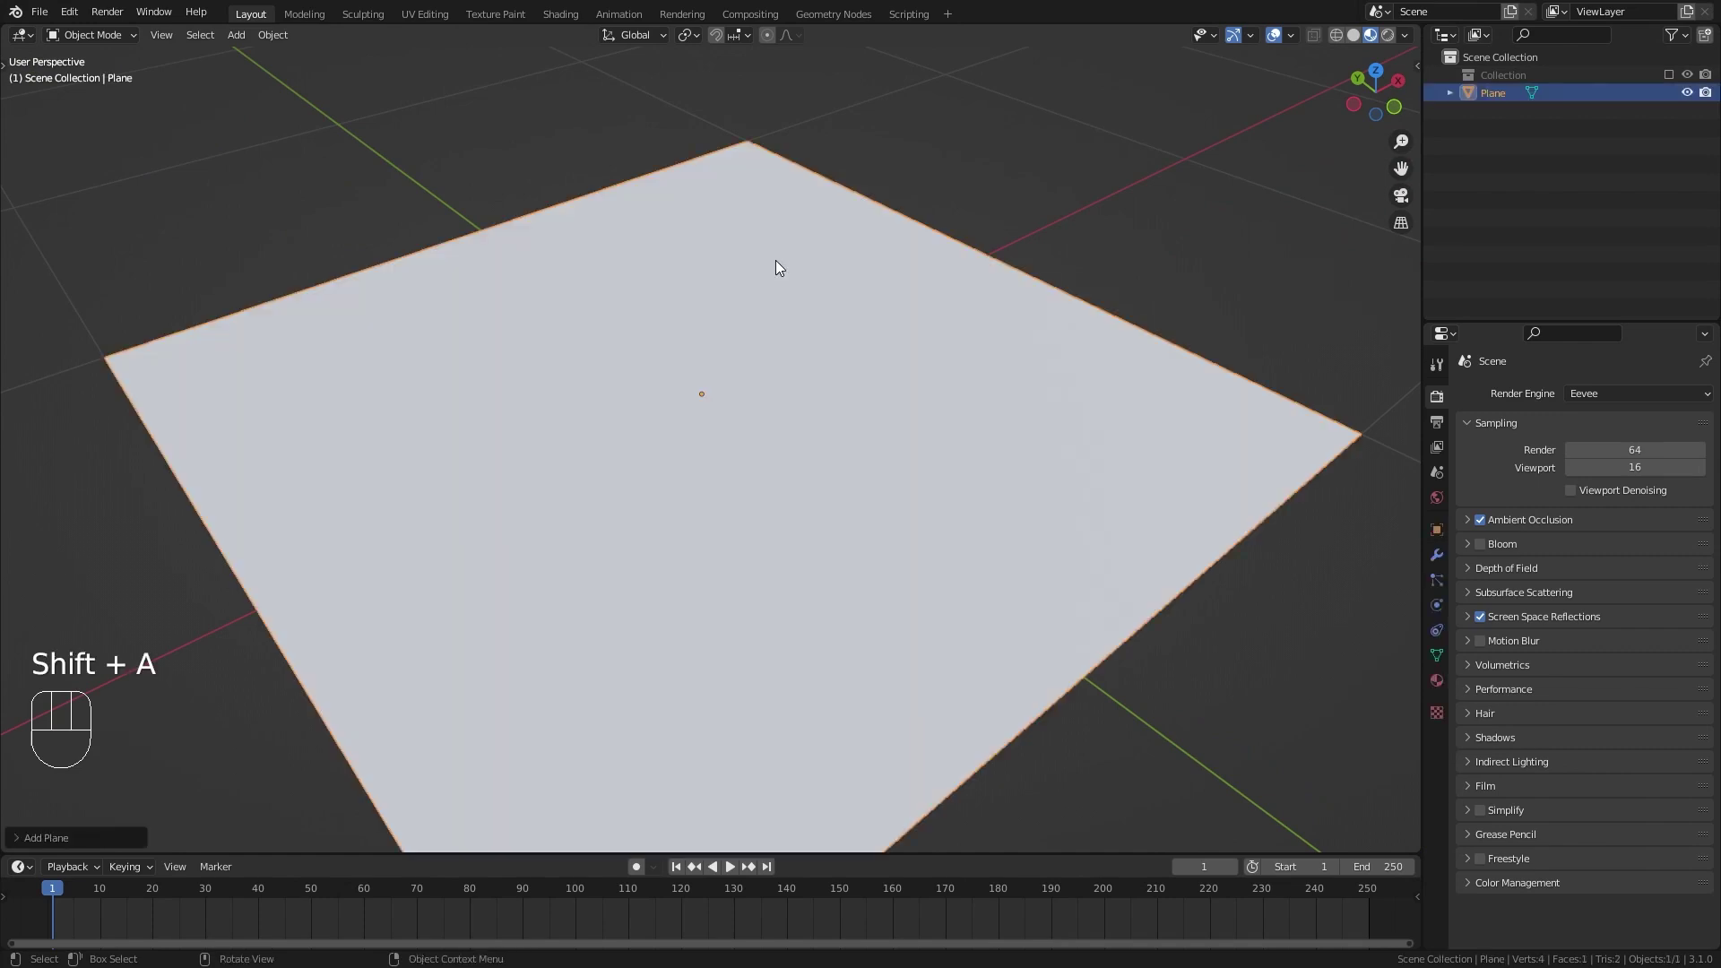
{"action": "scroll", "coordinate": [780, 282], "scroll_direction": "down", "scroll_amount": 5}
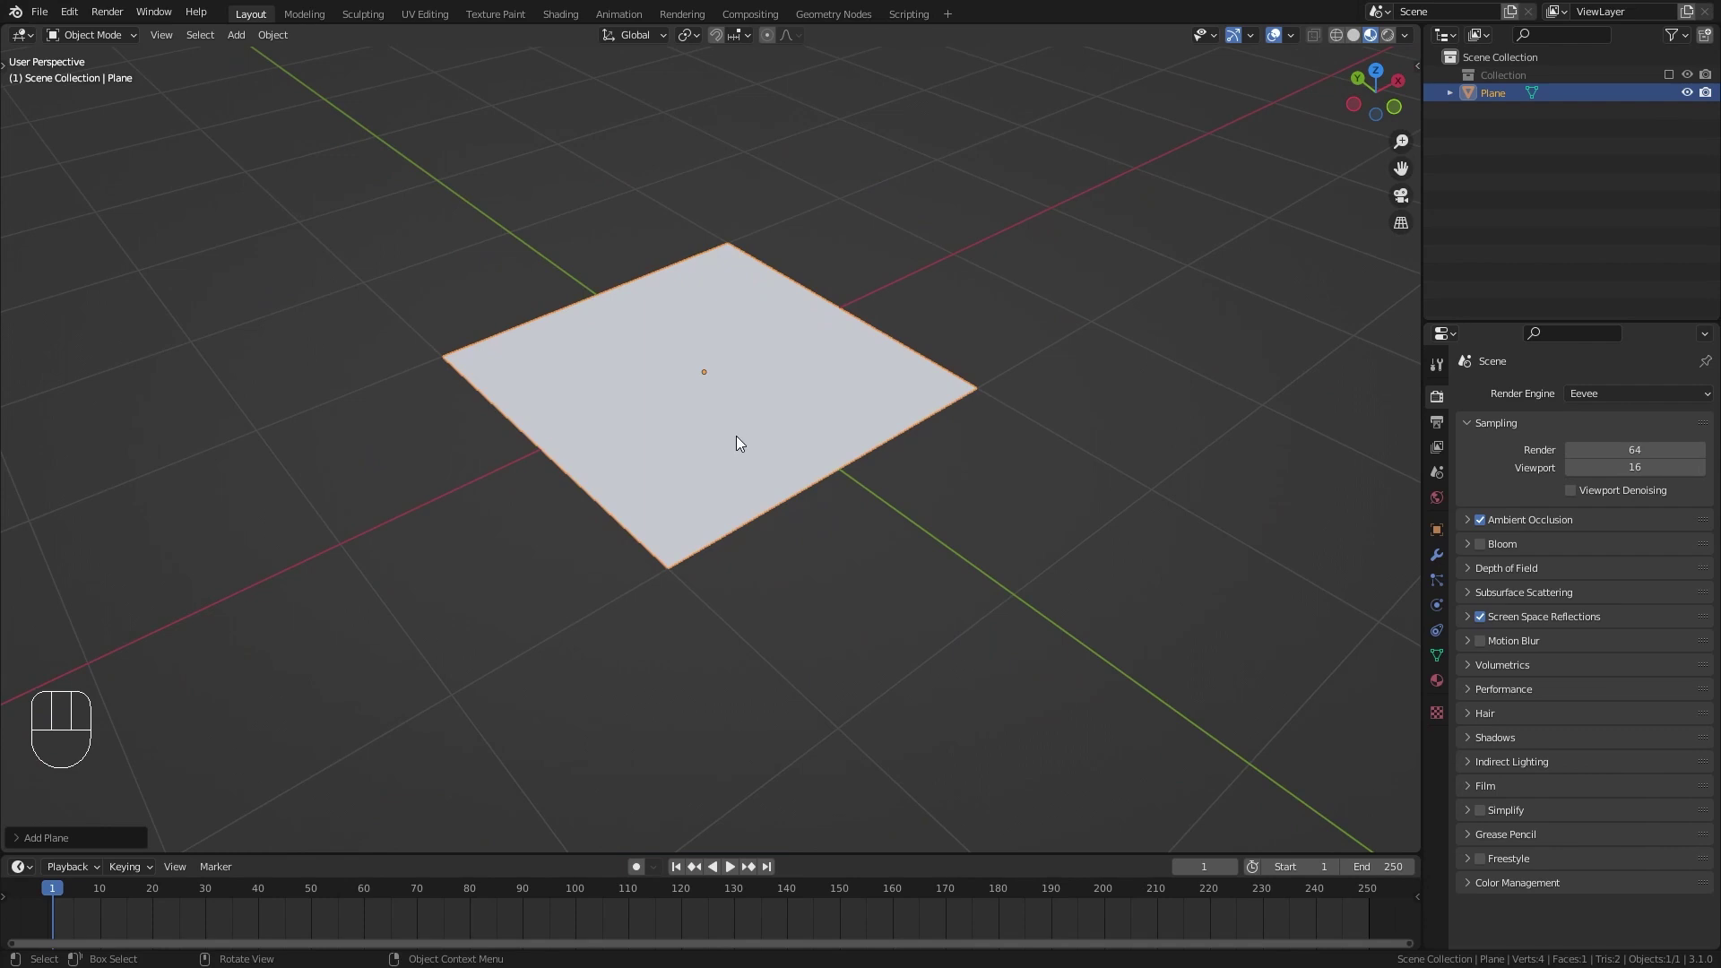
{"action": "mouse_move", "coordinate": [744, 422]}
{"action": "middle_mouse_down", "text": "ctrl"}
{"action": "mouse_move", "coordinate": [741, 359]}
{"action": "mouse_move", "coordinate": [736, 420]}
{"action": "middle_mouse_up", "text": "ctrl"}
{"action": "double_click", "coordinate": [1494, 91]}
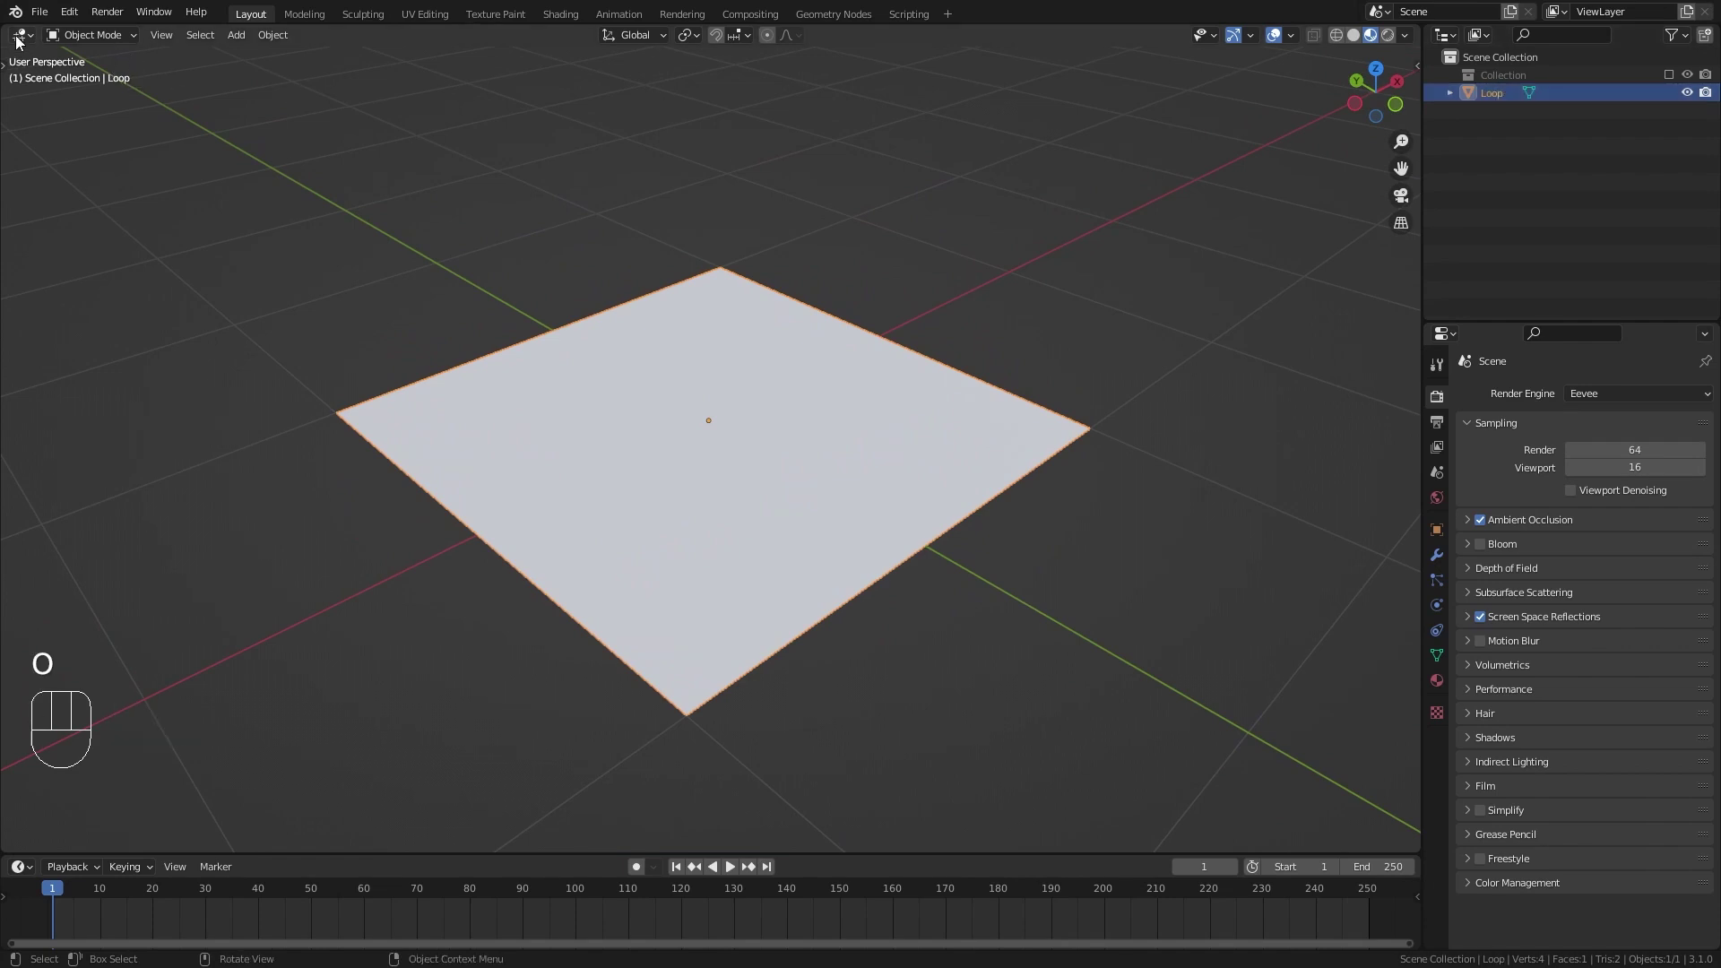
Split the 3D viewport in two and turn the new area into a Geometry Node Editor with its sidebar hidden.
{"action": "left_click_drag", "start_coordinate": [15, 30], "coordinate": [684, 117]}
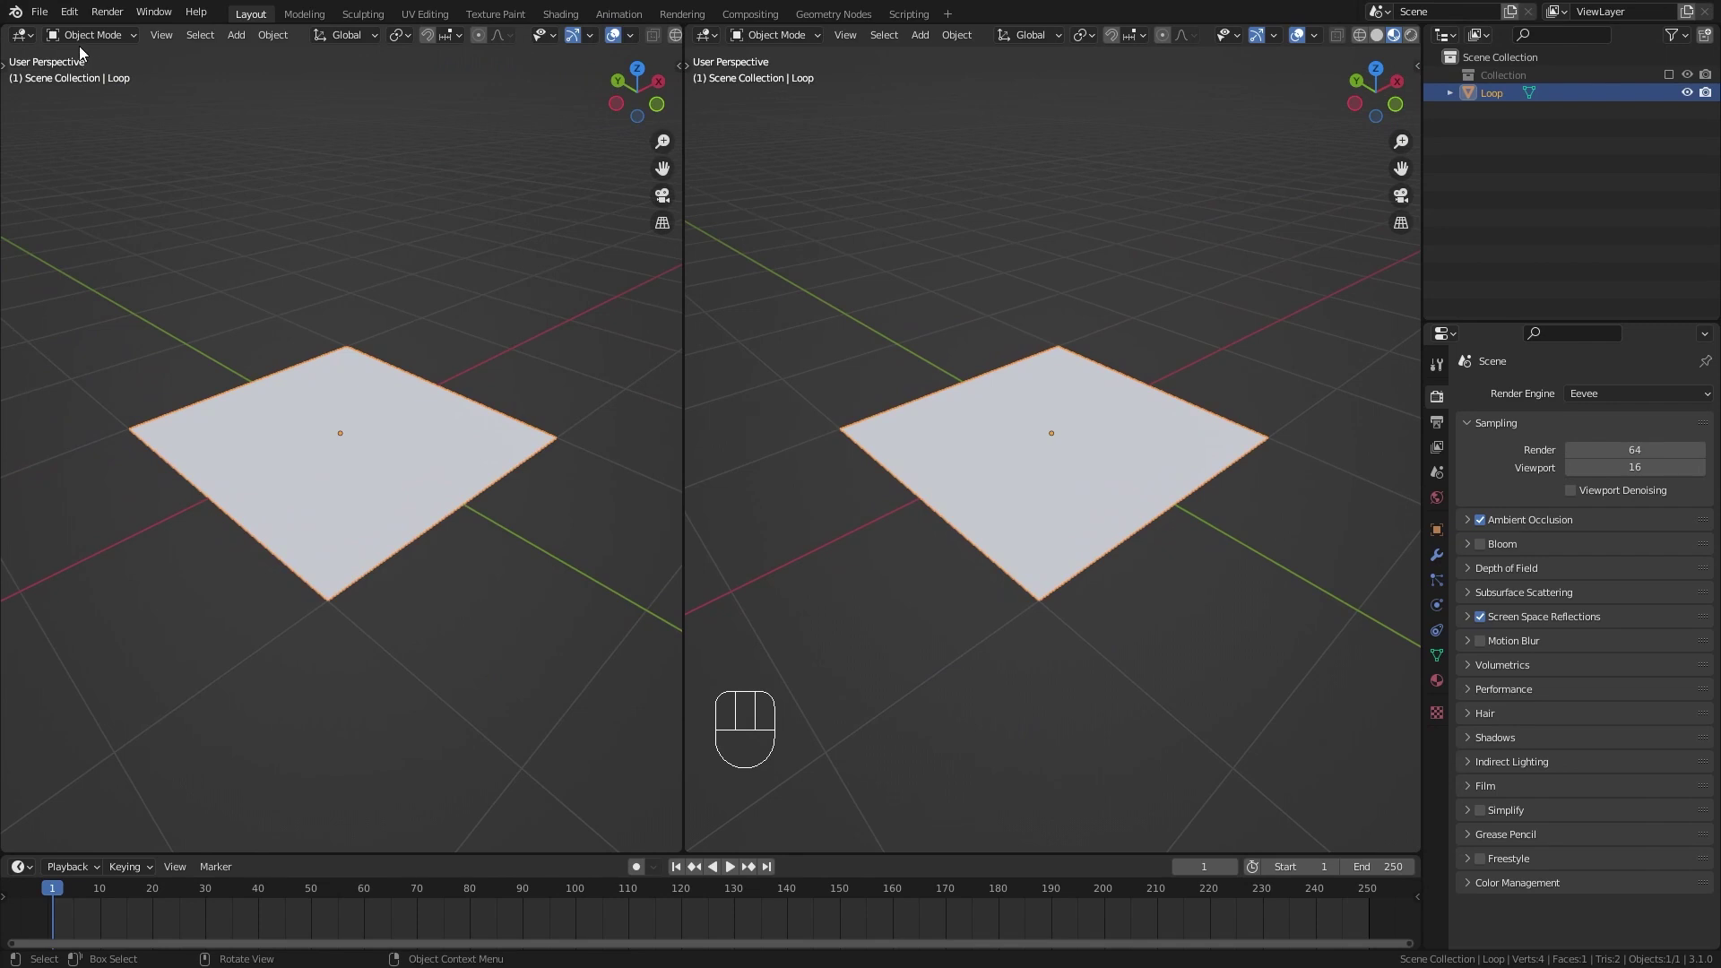
{"action": "left_click", "coordinate": [22, 35]}
{"action": "left_click", "coordinate": [76, 186]}
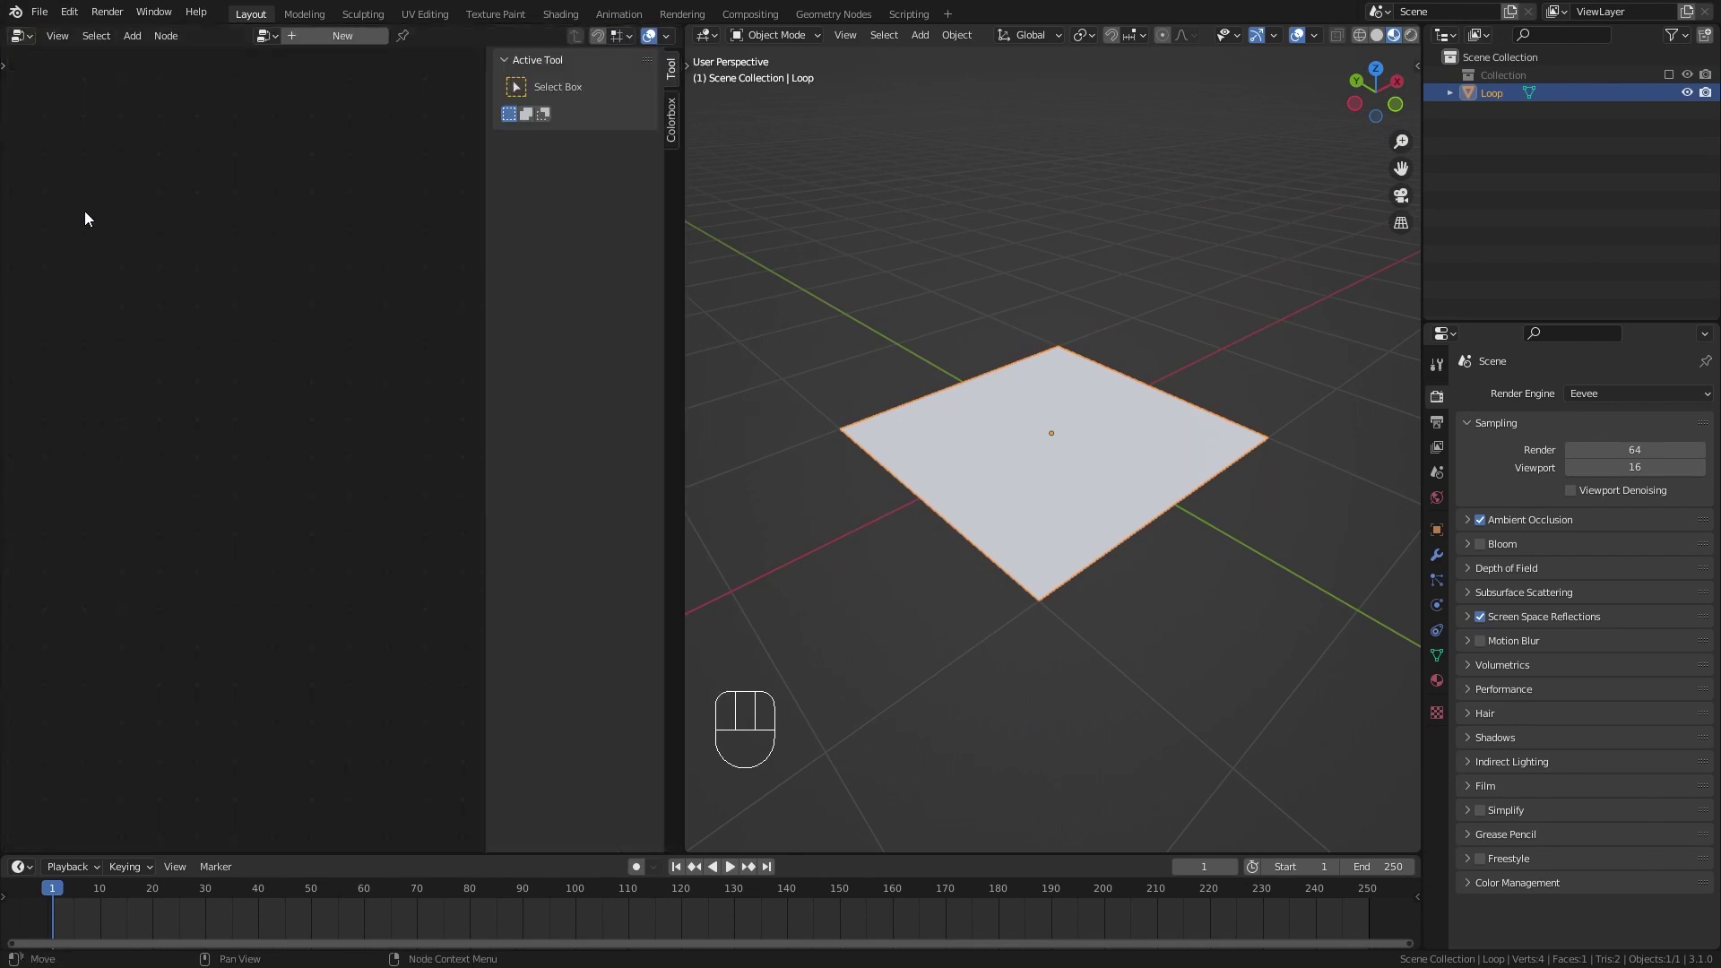
{"action": "key", "text": "n"}
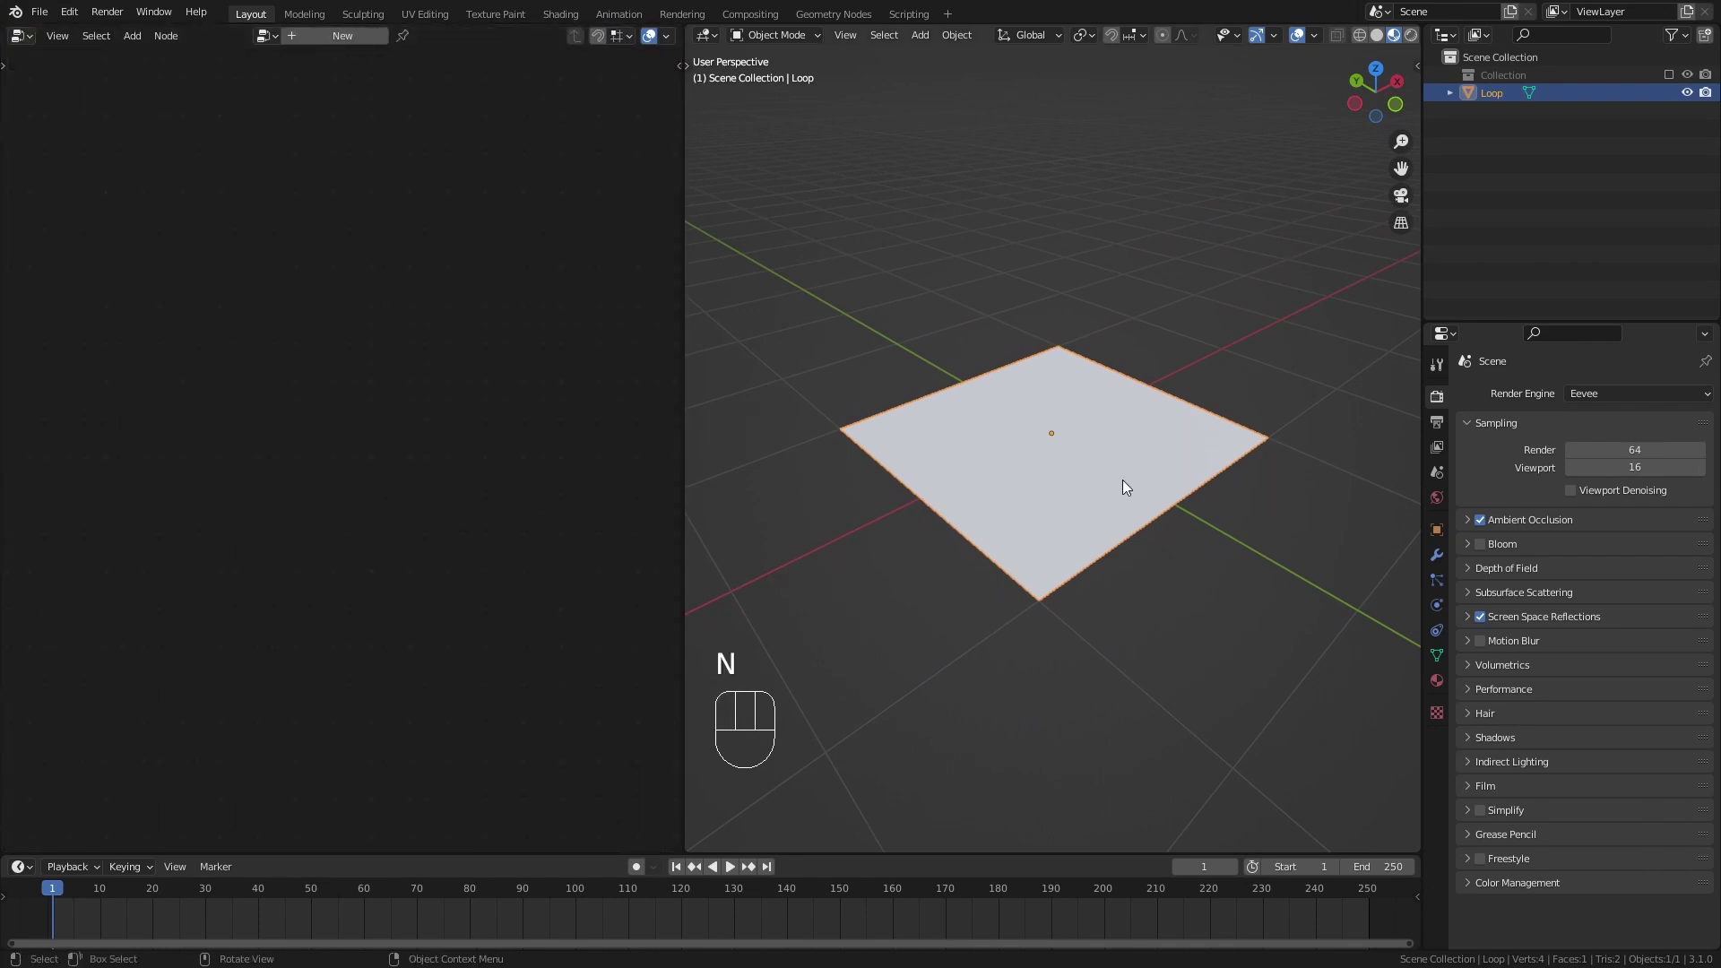
Create a geometry node tree named Loop for the plane and delete its Group Input node.
{"action": "left_click", "coordinate": [327, 38]}
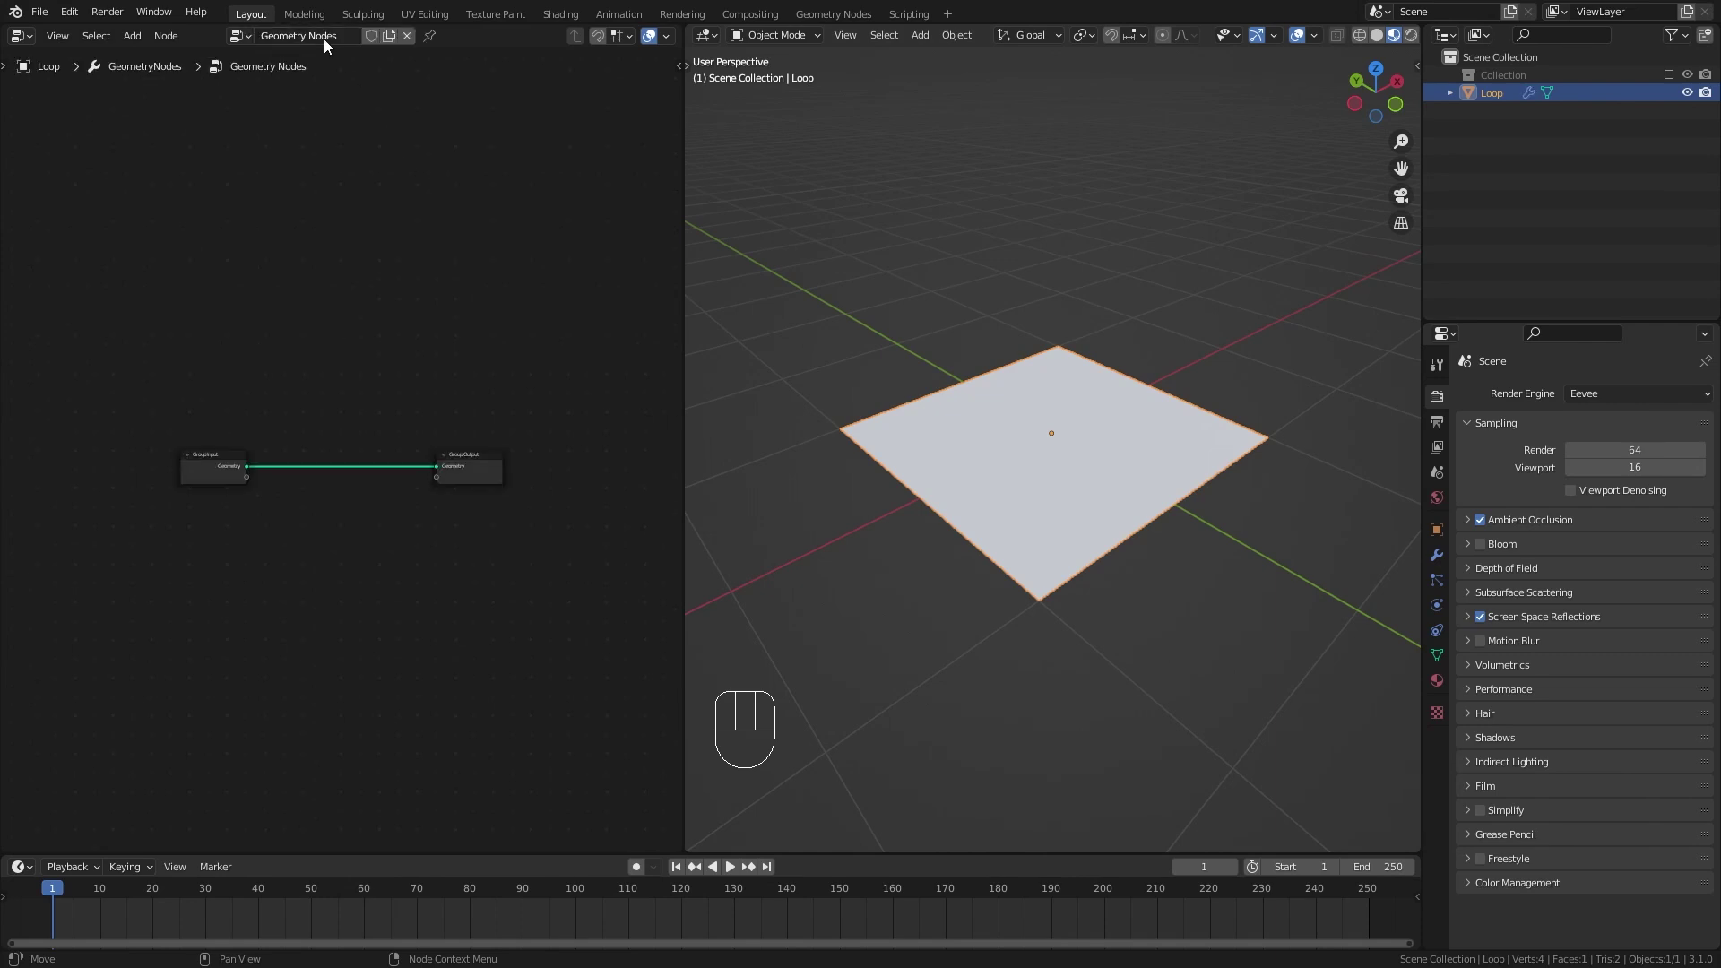
{"action": "double_click", "coordinate": [327, 38]}
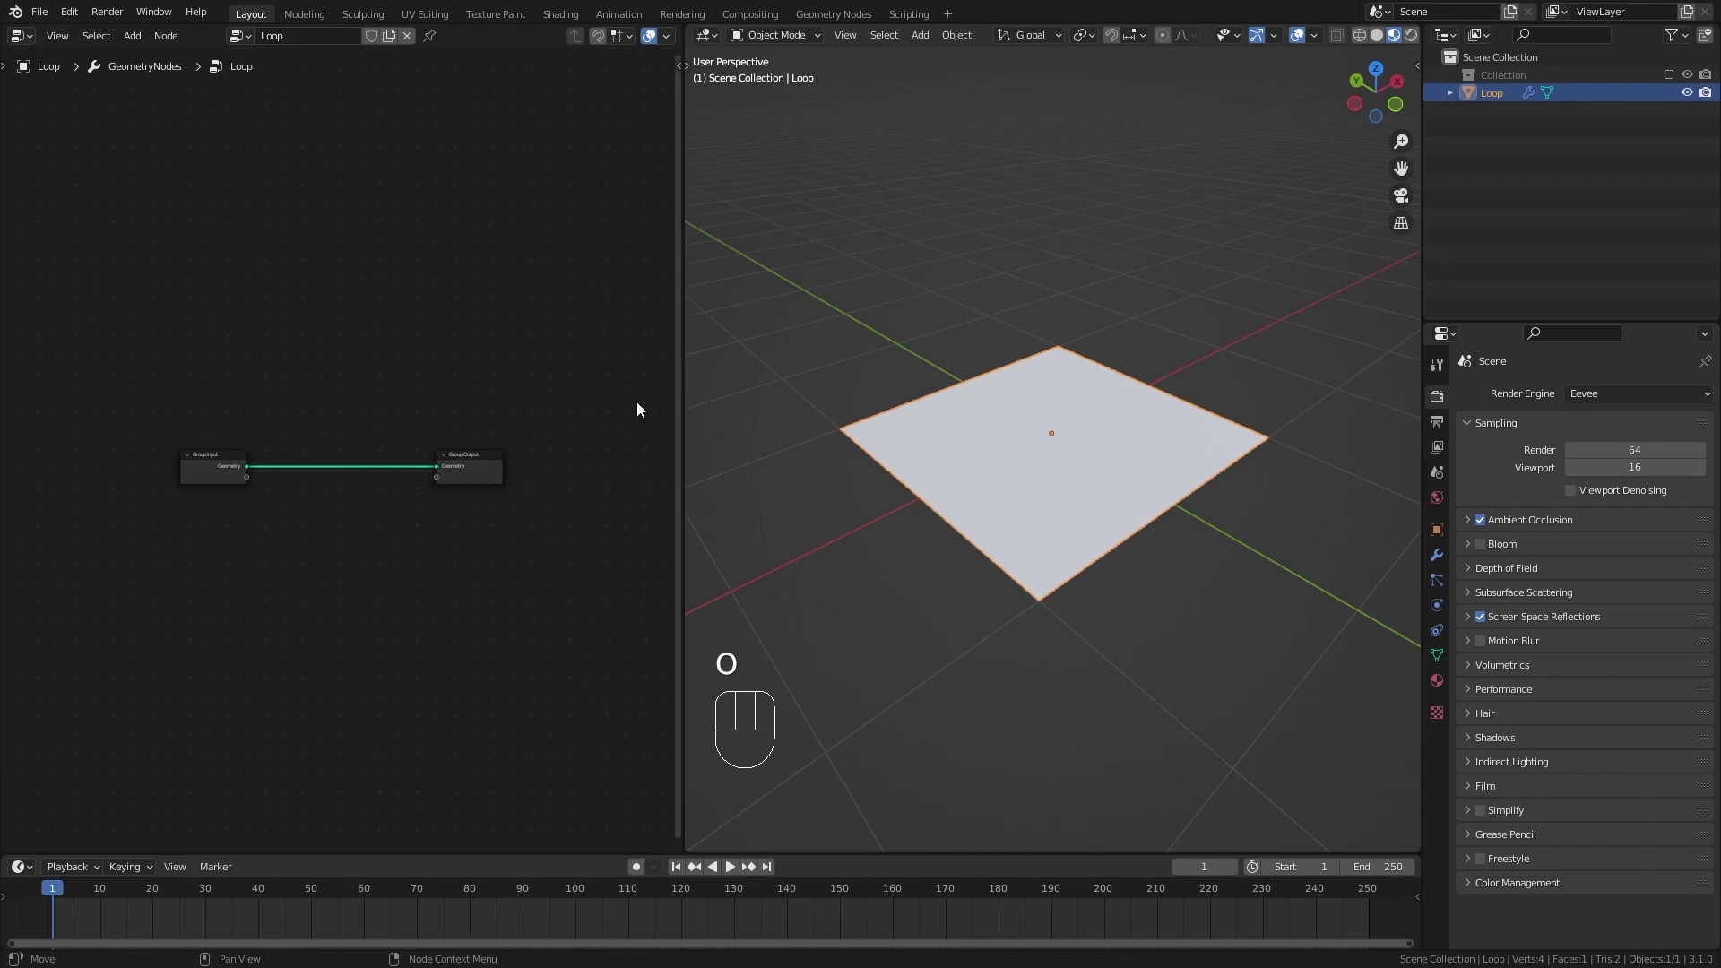
{"action": "scroll", "coordinate": [411, 422], "scroll_direction": "up", "scroll_amount": 3}
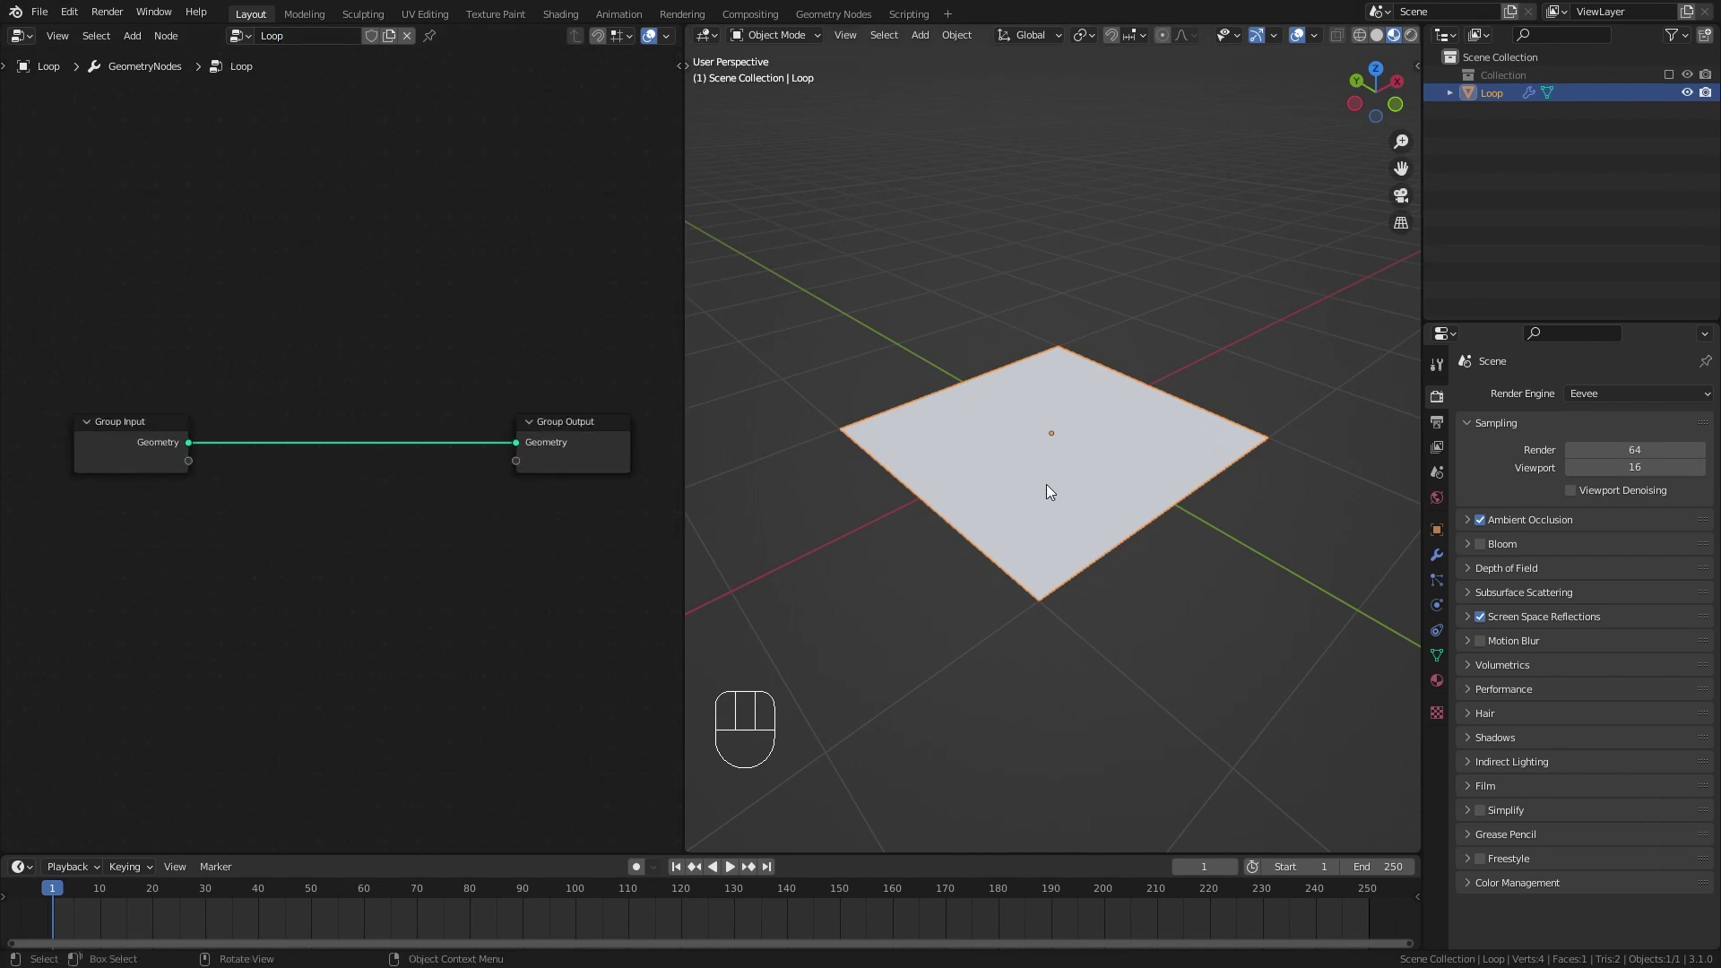
{"action": "scroll", "coordinate": [222, 431], "scroll_direction": "up", "scroll_amount": 1}
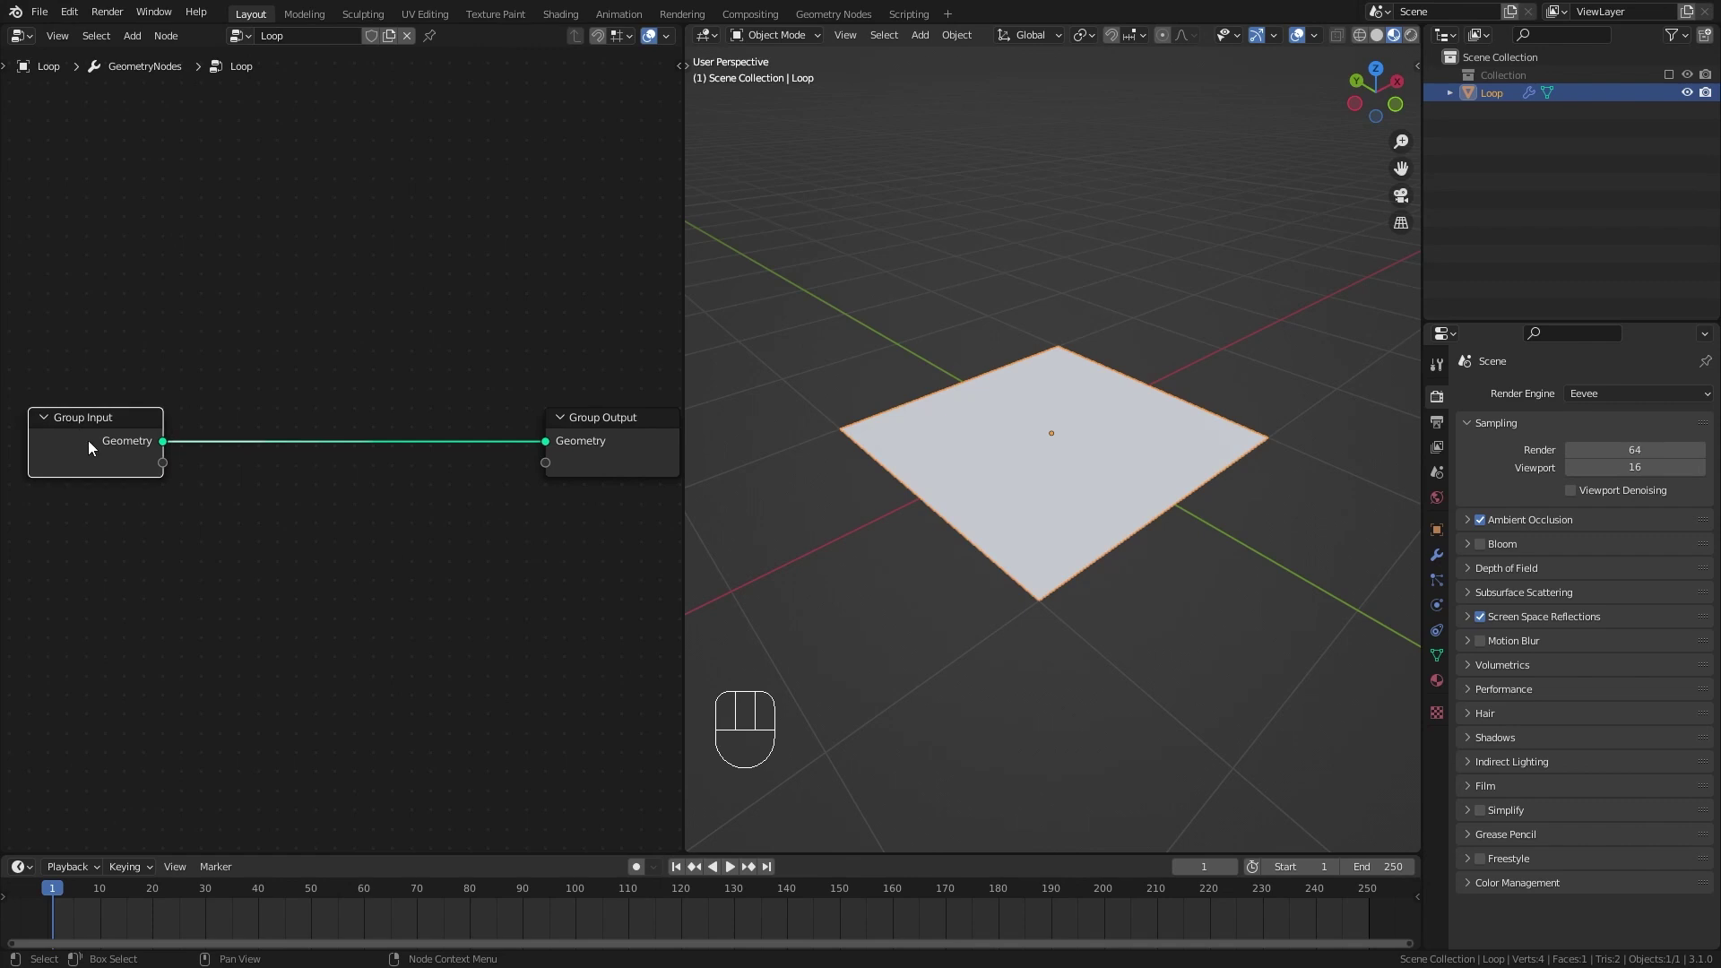
{"action": "key", "text": "x"}
{"action": "scroll", "coordinate": [373, 445], "scroll_direction": "up", "scroll_amount": 2}
{"action": "middle_click_drag", "start_coordinate": [374, 445], "coordinate": [239, 445]}
{"action": "left_click", "coordinate": [1027, 261]}
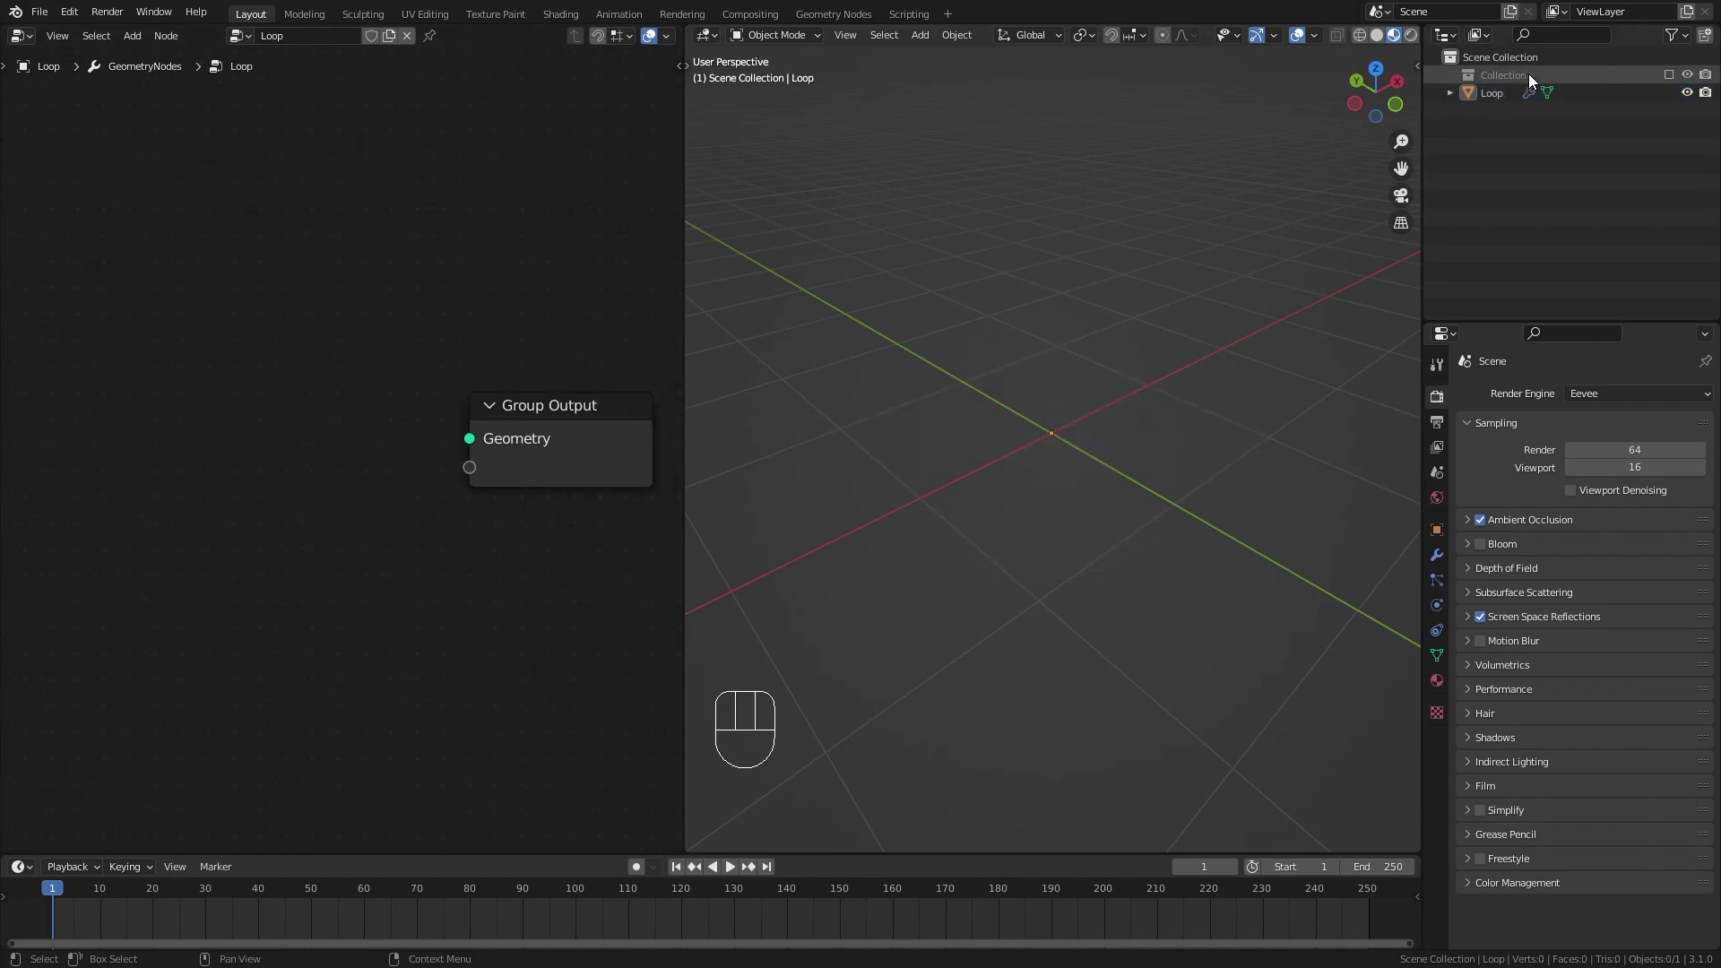
Add a Collection Info node for the table-and-plant collection and connect its geometry to the Group Output.
{"action": "left_click_drag", "start_coordinate": [1536, 76], "coordinate": [389, 192]}
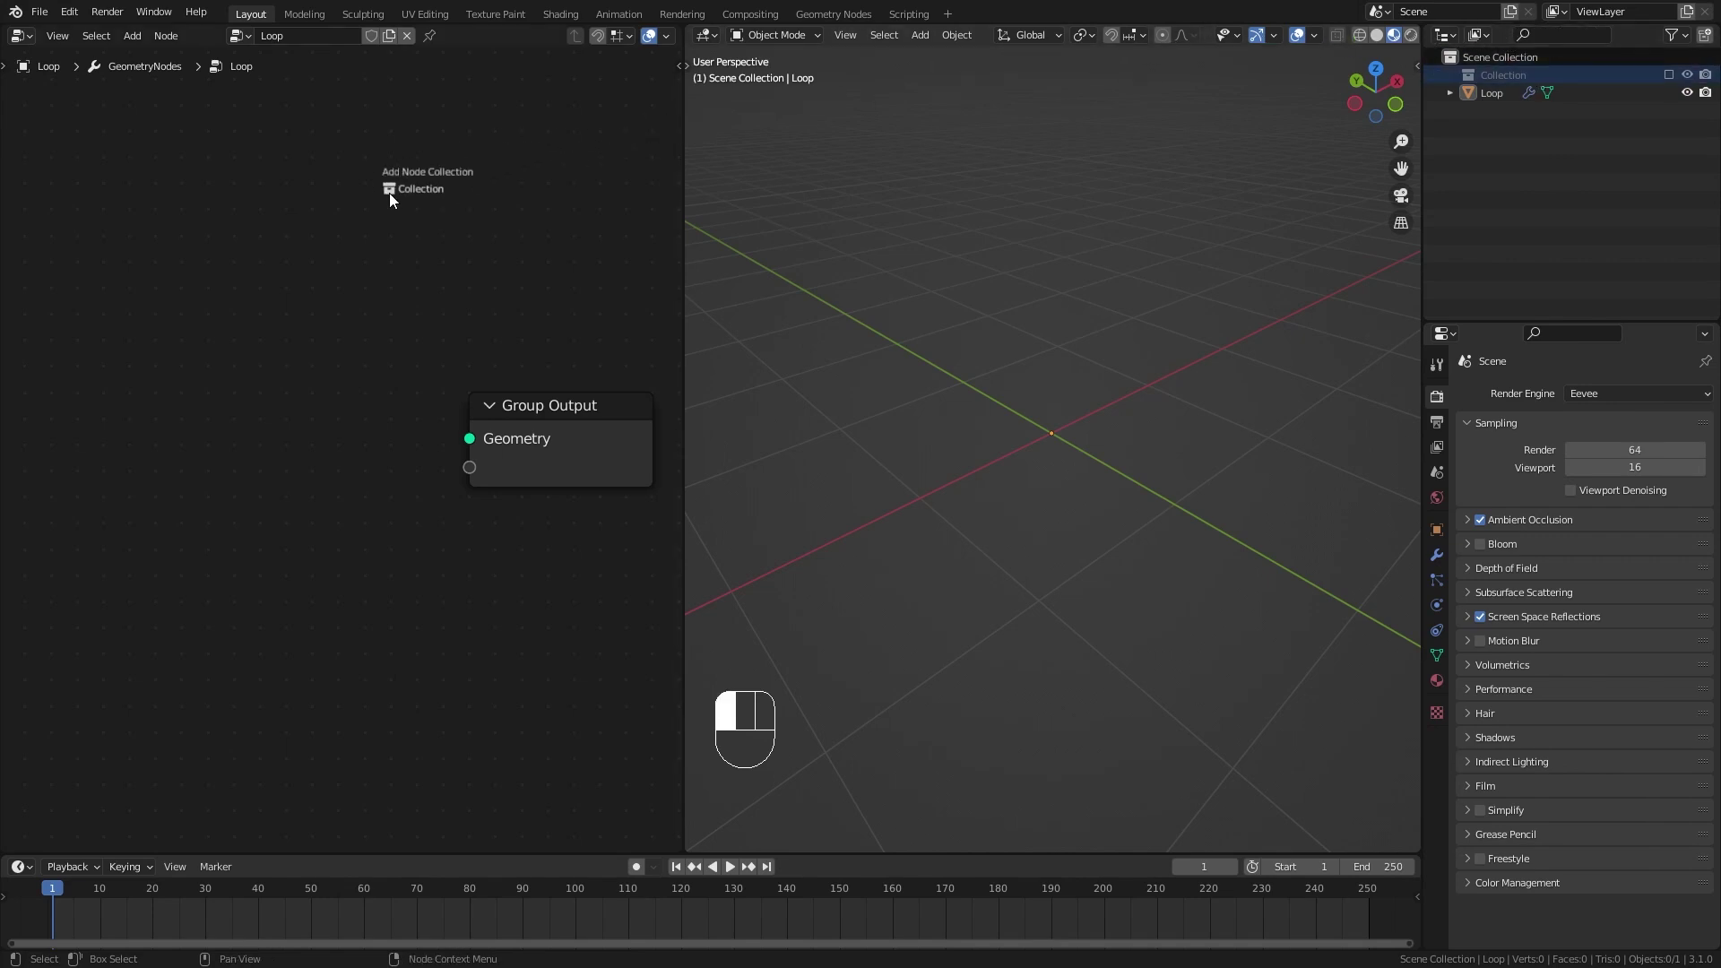
{"action": "left_click_drag", "start_coordinate": [77, 359], "coordinate": [154, 368]}
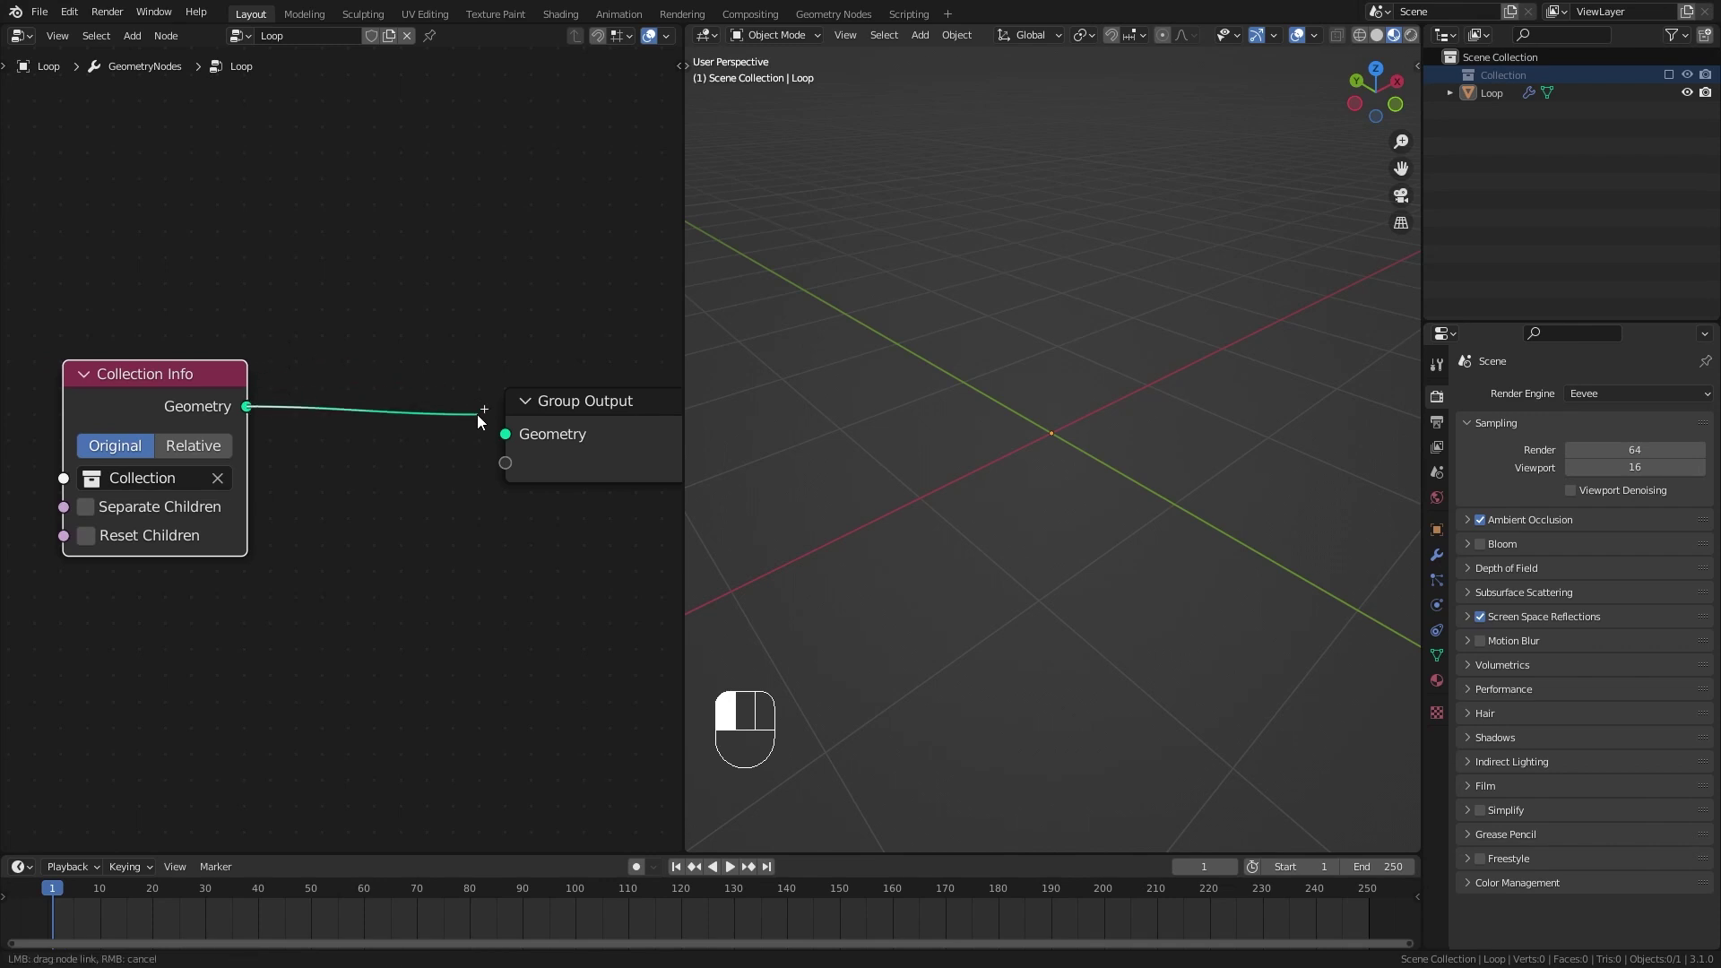
{"action": "left_click_drag", "start_coordinate": [501, 430], "coordinate": [505, 434]}
Examine the instanced table and potted plant from several angles and up close in the 3D viewport.
{"action": "scroll", "coordinate": [1115, 440], "scroll_direction": "up", "scroll_amount": 5}
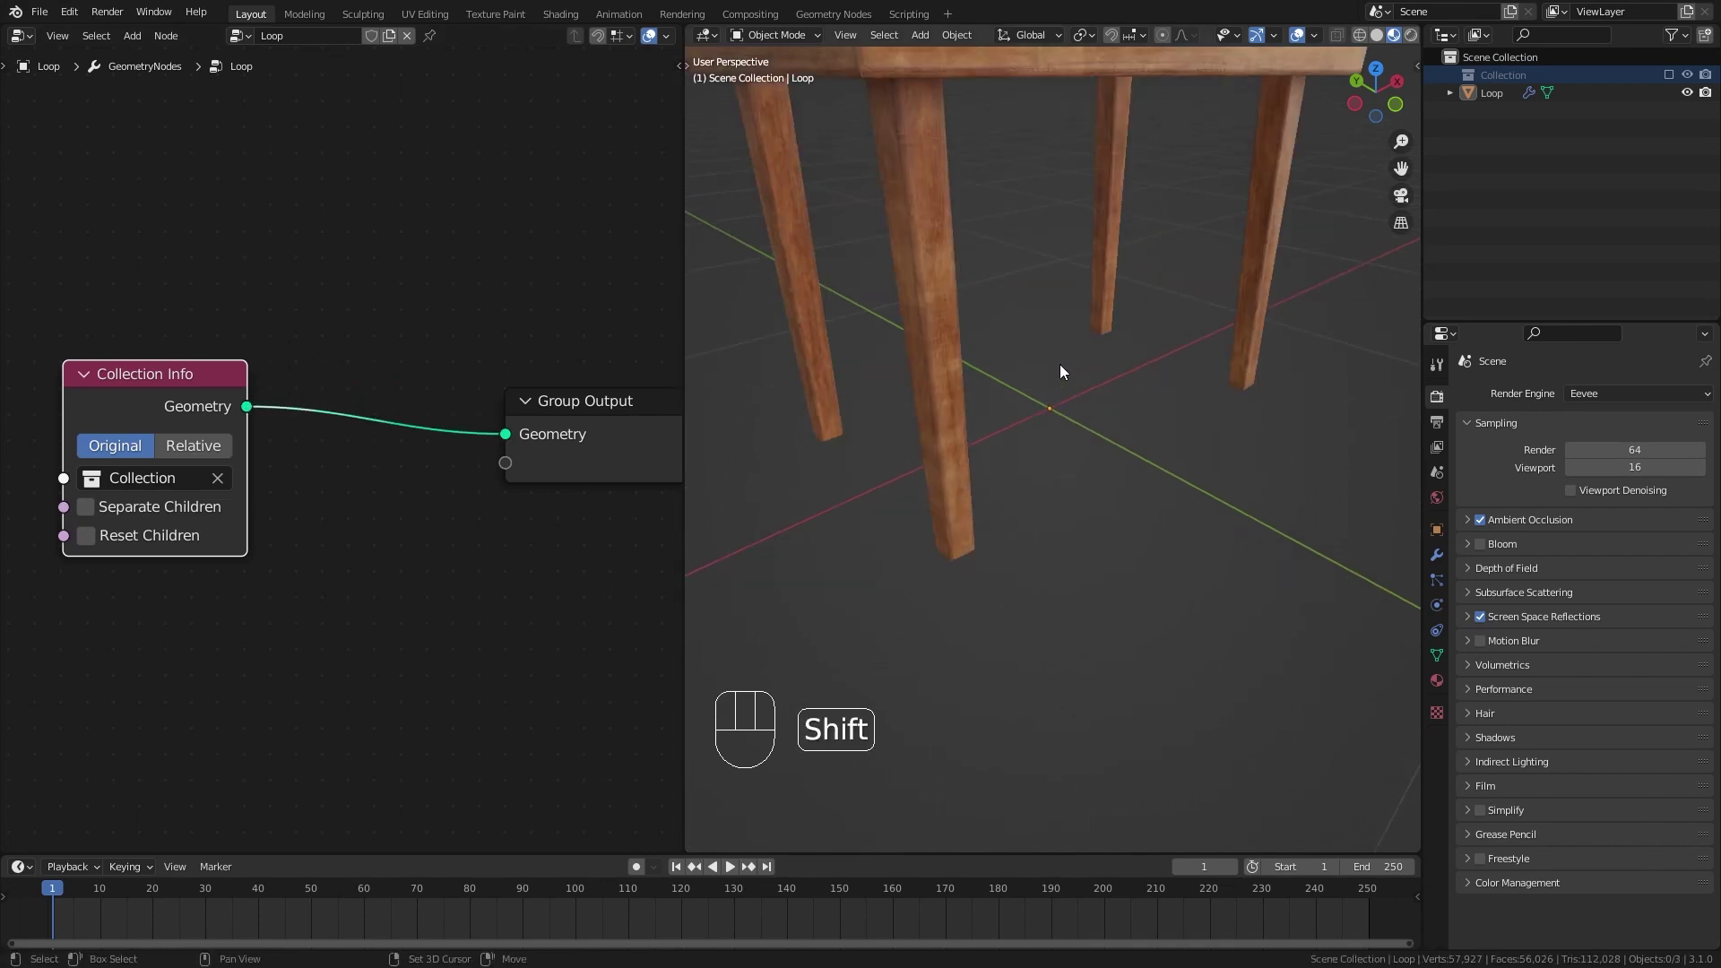
{"action": "middle_click_drag", "start_coordinate": [1060, 364], "coordinate": [1086, 518], "text": "shift"}
{"action": "scroll", "coordinate": [1061, 430], "scroll_direction": "down", "scroll_amount": 2}
{"action": "mouse_move", "coordinate": [1061, 430]}
{"action": "middle_mouse_down"}
{"action": "mouse_move", "coordinate": [1018, 413]}
{"action": "mouse_move", "coordinate": [1093, 432]}
{"action": "mouse_move", "coordinate": [945, 419]}
{"action": "mouse_move", "coordinate": [901, 383]}
{"action": "mouse_move", "coordinate": [963, 417]}
{"action": "mouse_move", "coordinate": [996, 401]}
{"action": "mouse_move", "coordinate": [1106, 428]}
{"action": "mouse_move", "coordinate": [1081, 414]}
{"action": "middle_mouse_up"}
{"action": "scroll", "coordinate": [997, 349], "scroll_direction": "up", "scroll_amount": 4}
{"action": "middle_click_drag", "start_coordinate": [996, 349], "coordinate": [1069, 621], "text": "shift"}
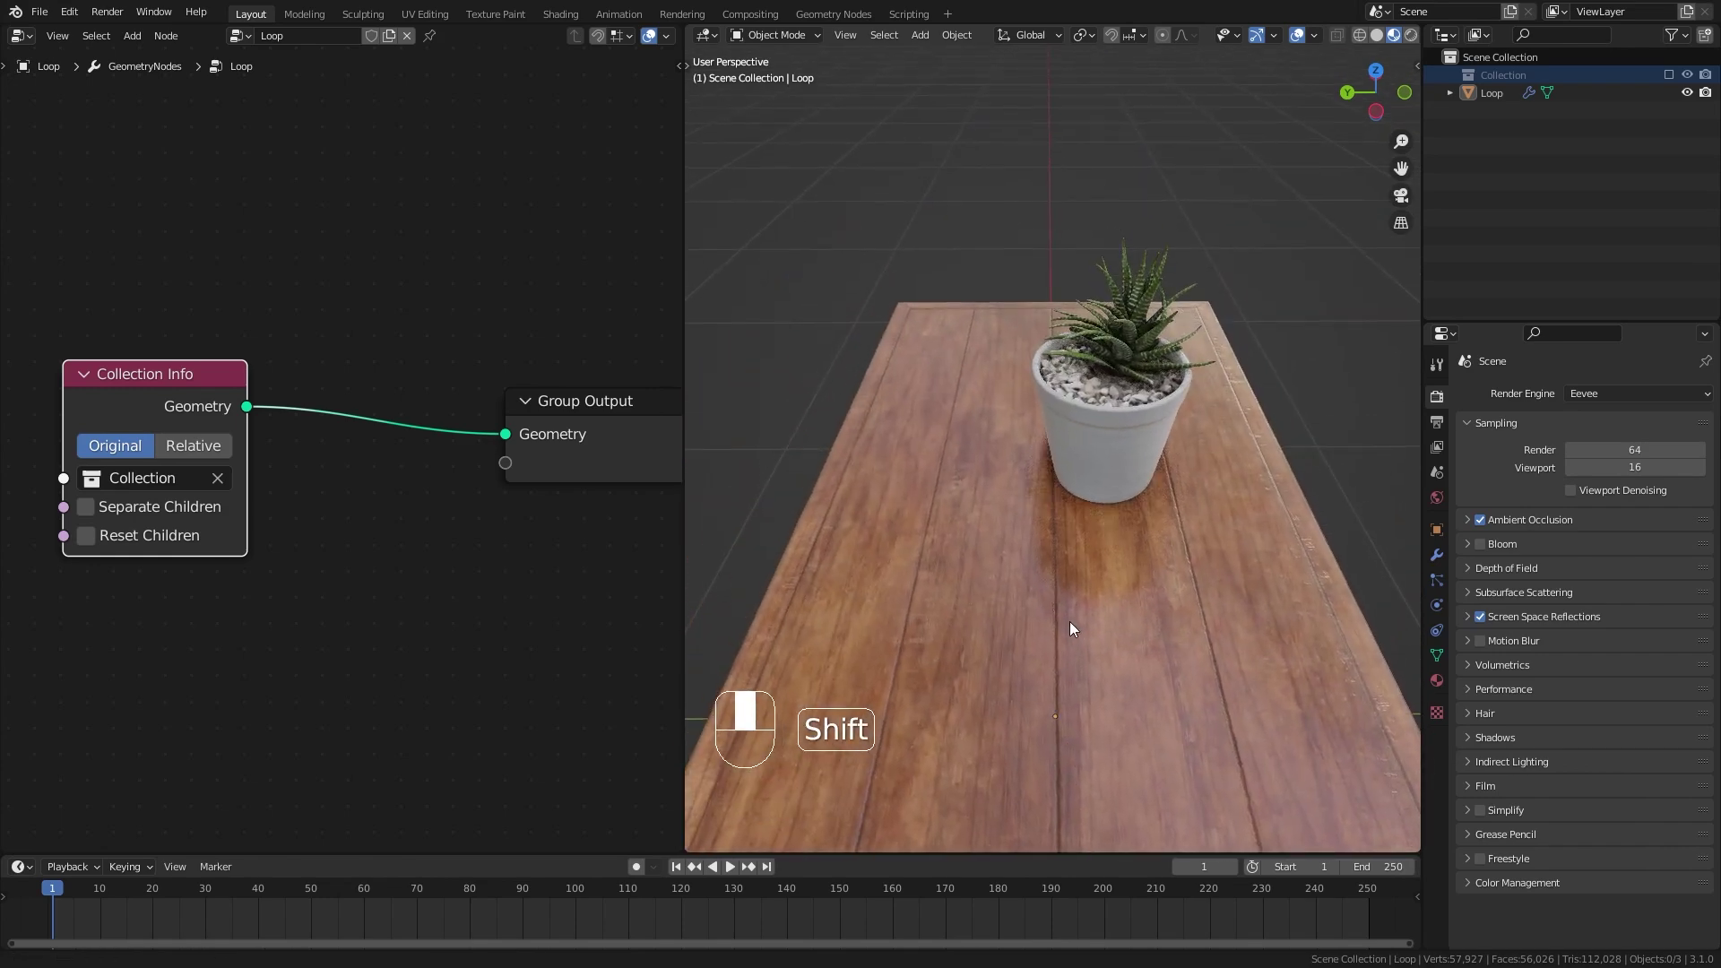
{"action": "scroll", "coordinate": [1038, 588], "scroll_direction": "up", "scroll_amount": 4}
{"action": "middle_click_drag", "start_coordinate": [943, 453], "coordinate": [1024, 429], "text": "shift"}
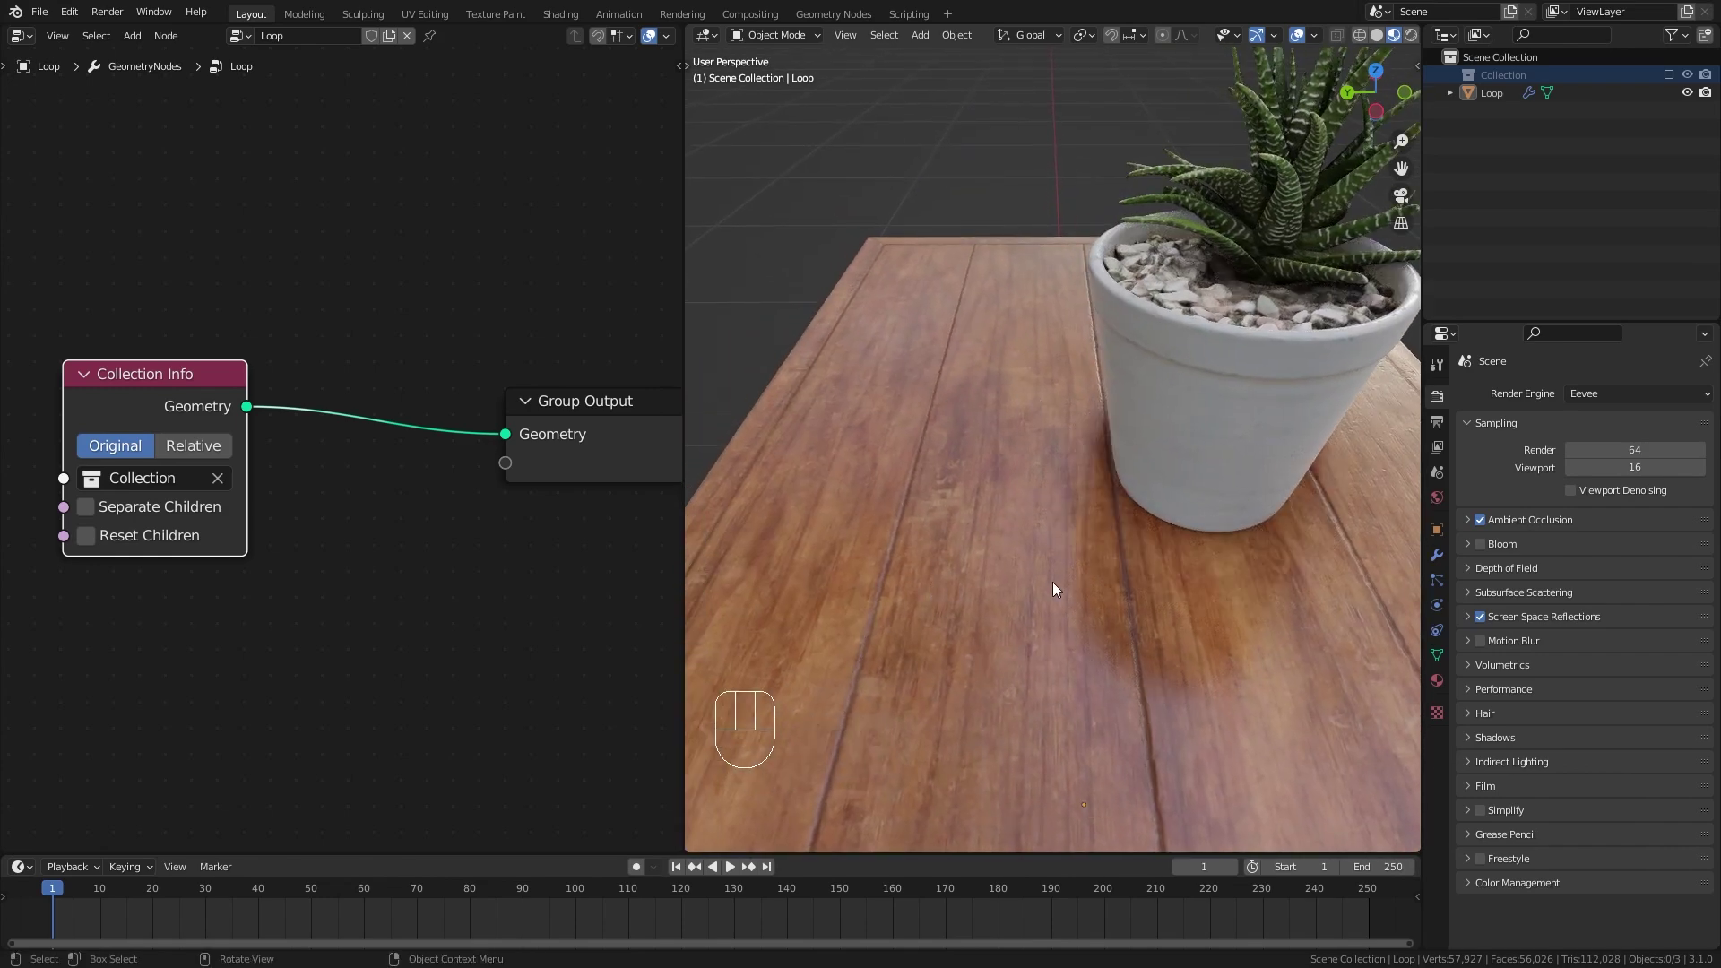
{"action": "scroll", "coordinate": [1122, 574], "scroll_direction": "down", "scroll_amount": 6}
{"action": "middle_click_drag", "start_coordinate": [1122, 599], "coordinate": [977, 538]}
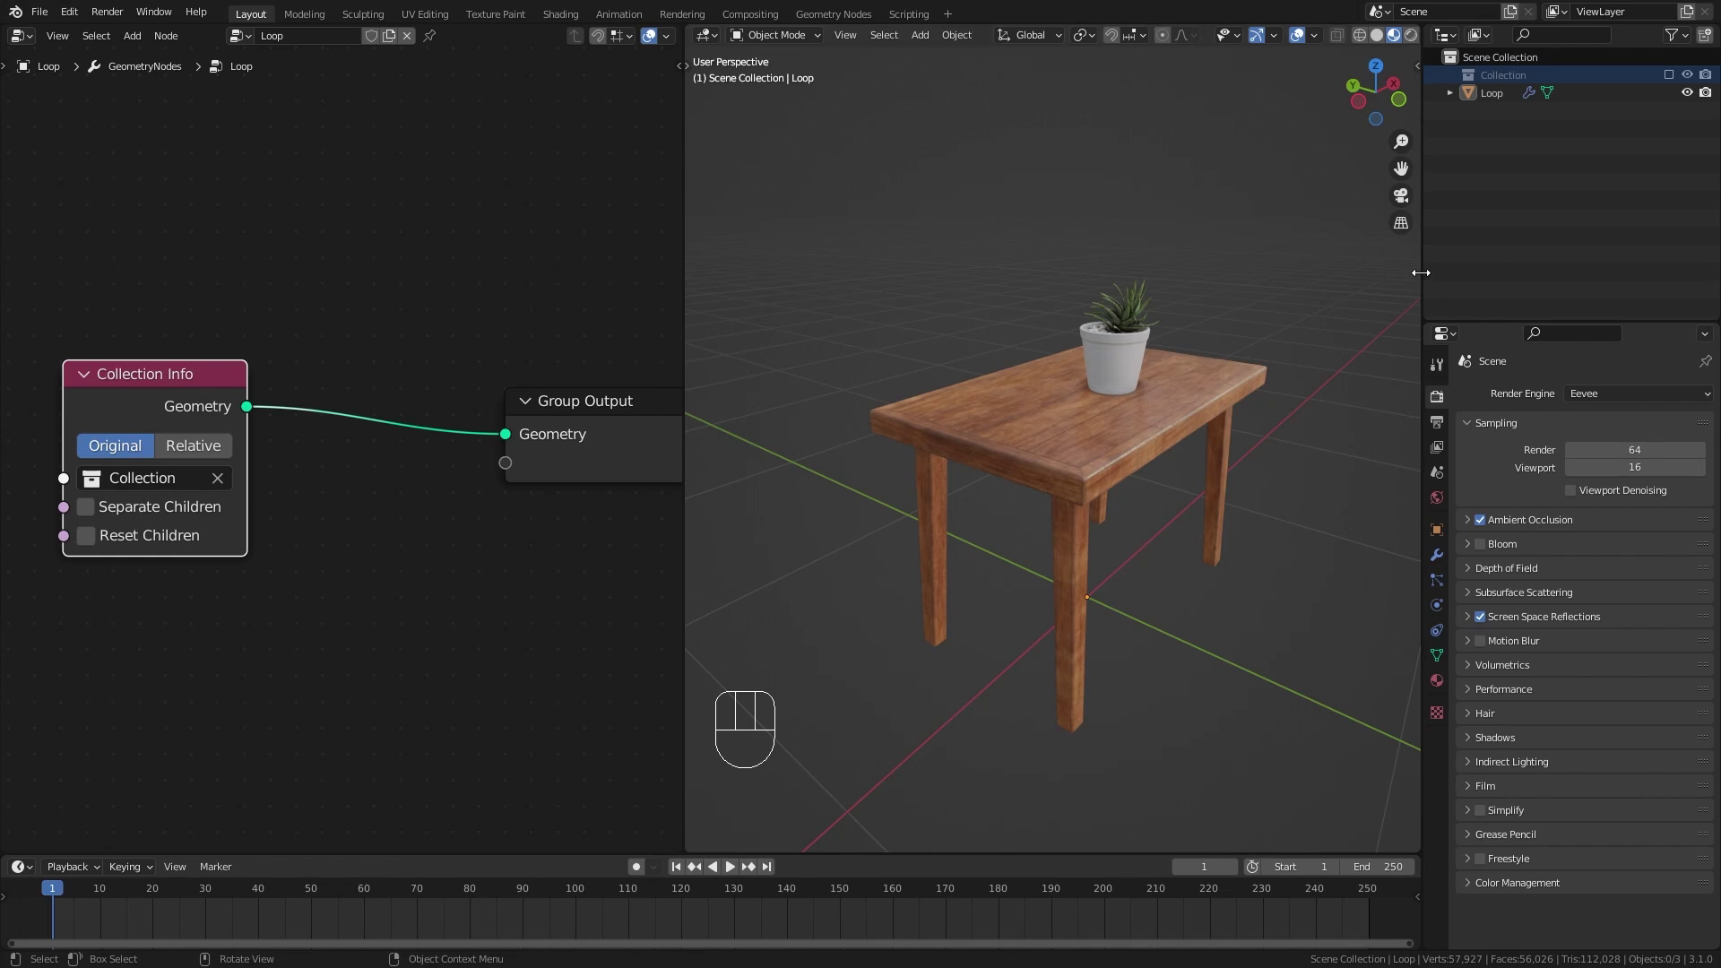
Narrow the outliner and properties areas and widen the node editor to make room for more nodes.
{"action": "left_click_drag", "start_coordinate": [1422, 271], "coordinate": [1639, 271]}
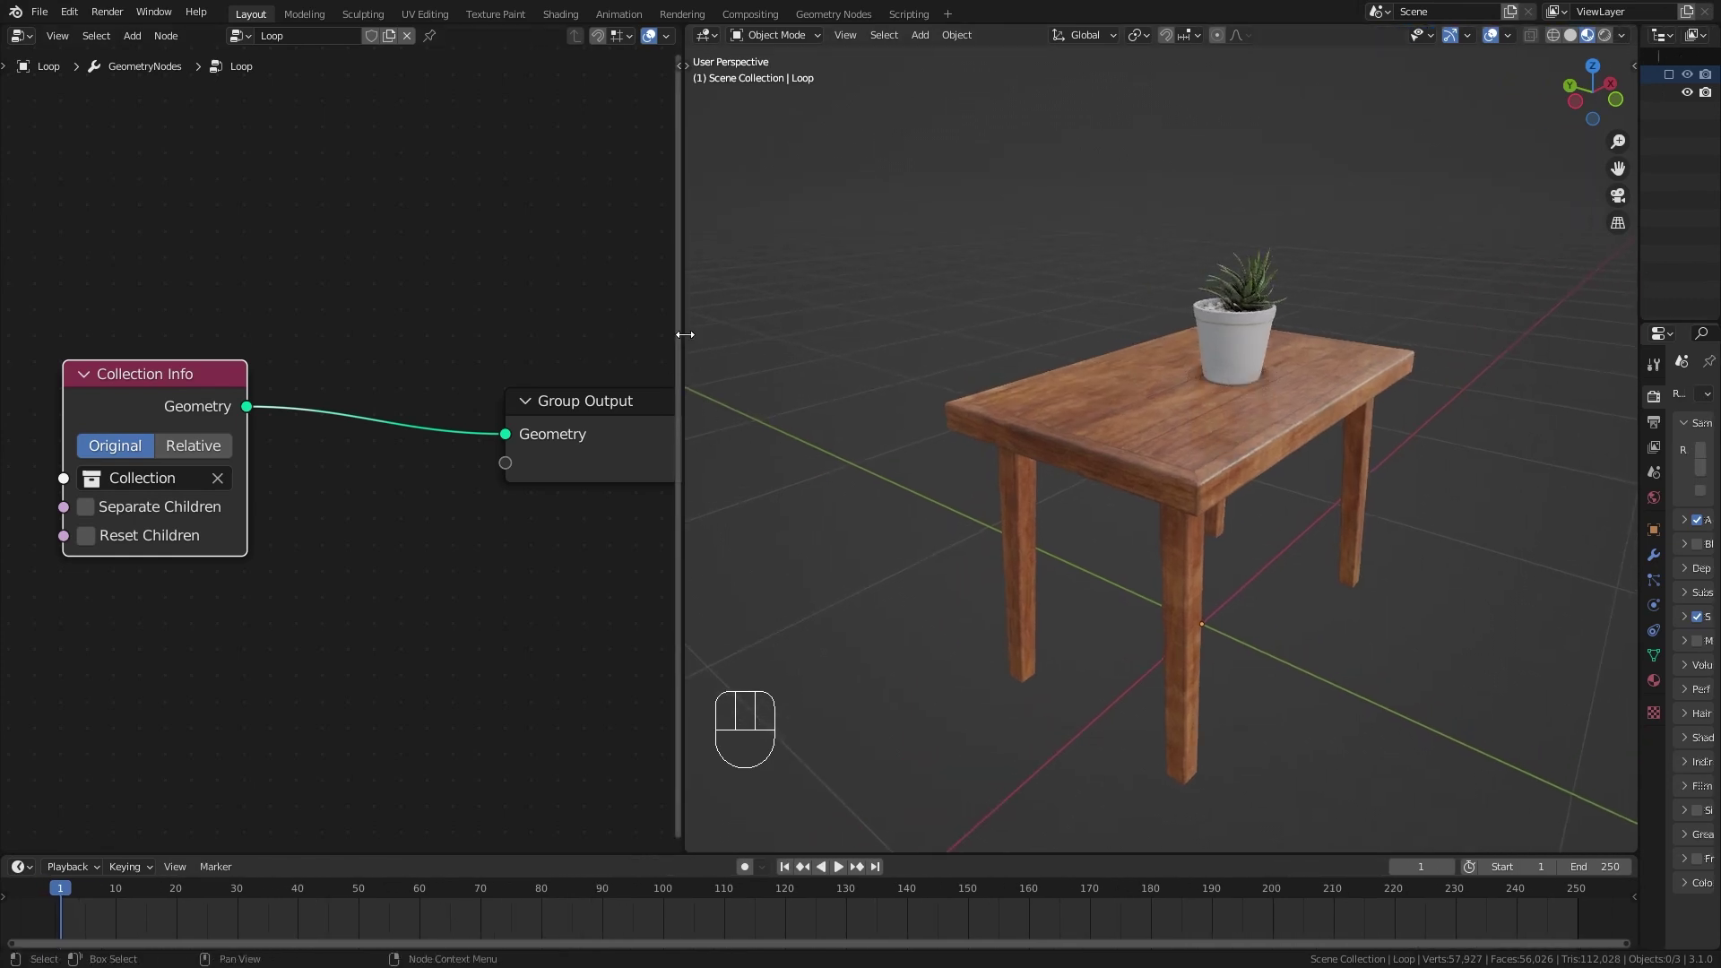
{"action": "left_click_drag", "start_coordinate": [684, 334], "coordinate": [896, 334]}
{"action": "middle_click_drag", "start_coordinate": [574, 319], "coordinate": [530, 345]}
Insert a Join Geometry node on the link between Collection Info and Group Output.
{"action": "key", "text": "shift+a"}
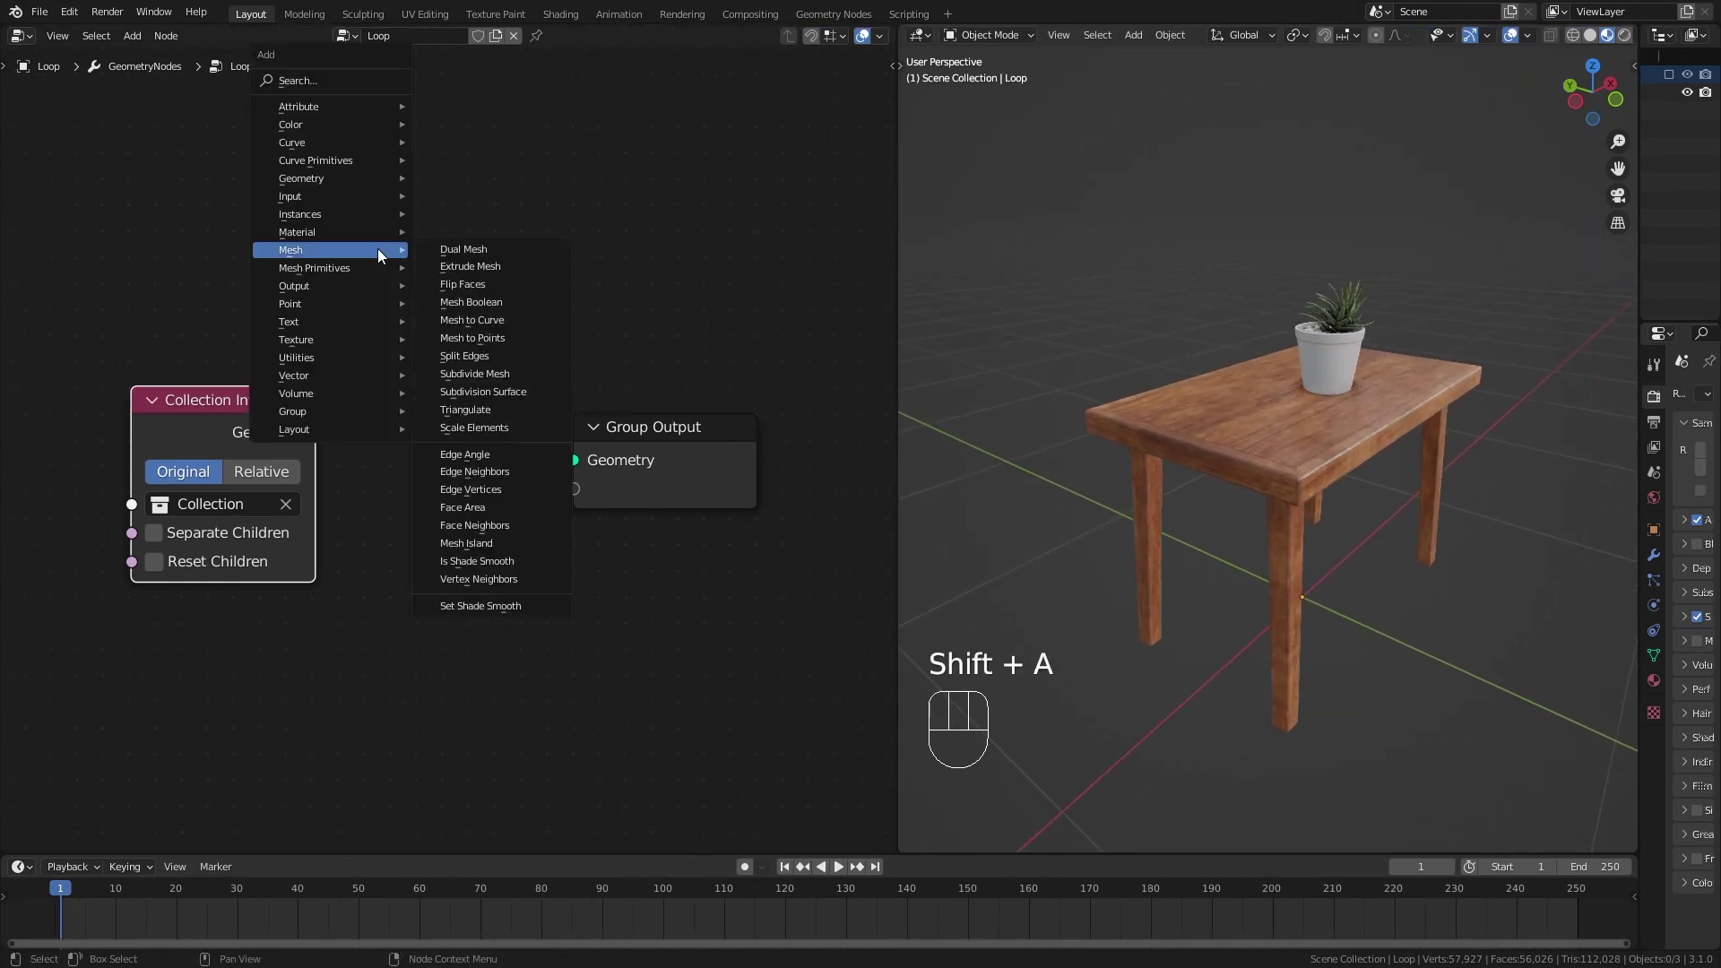
{"action": "left_click", "coordinate": [333, 77]}
{"action": "key", "text": "BackSpace"}
{"action": "left_click", "coordinate": [375, 126]}
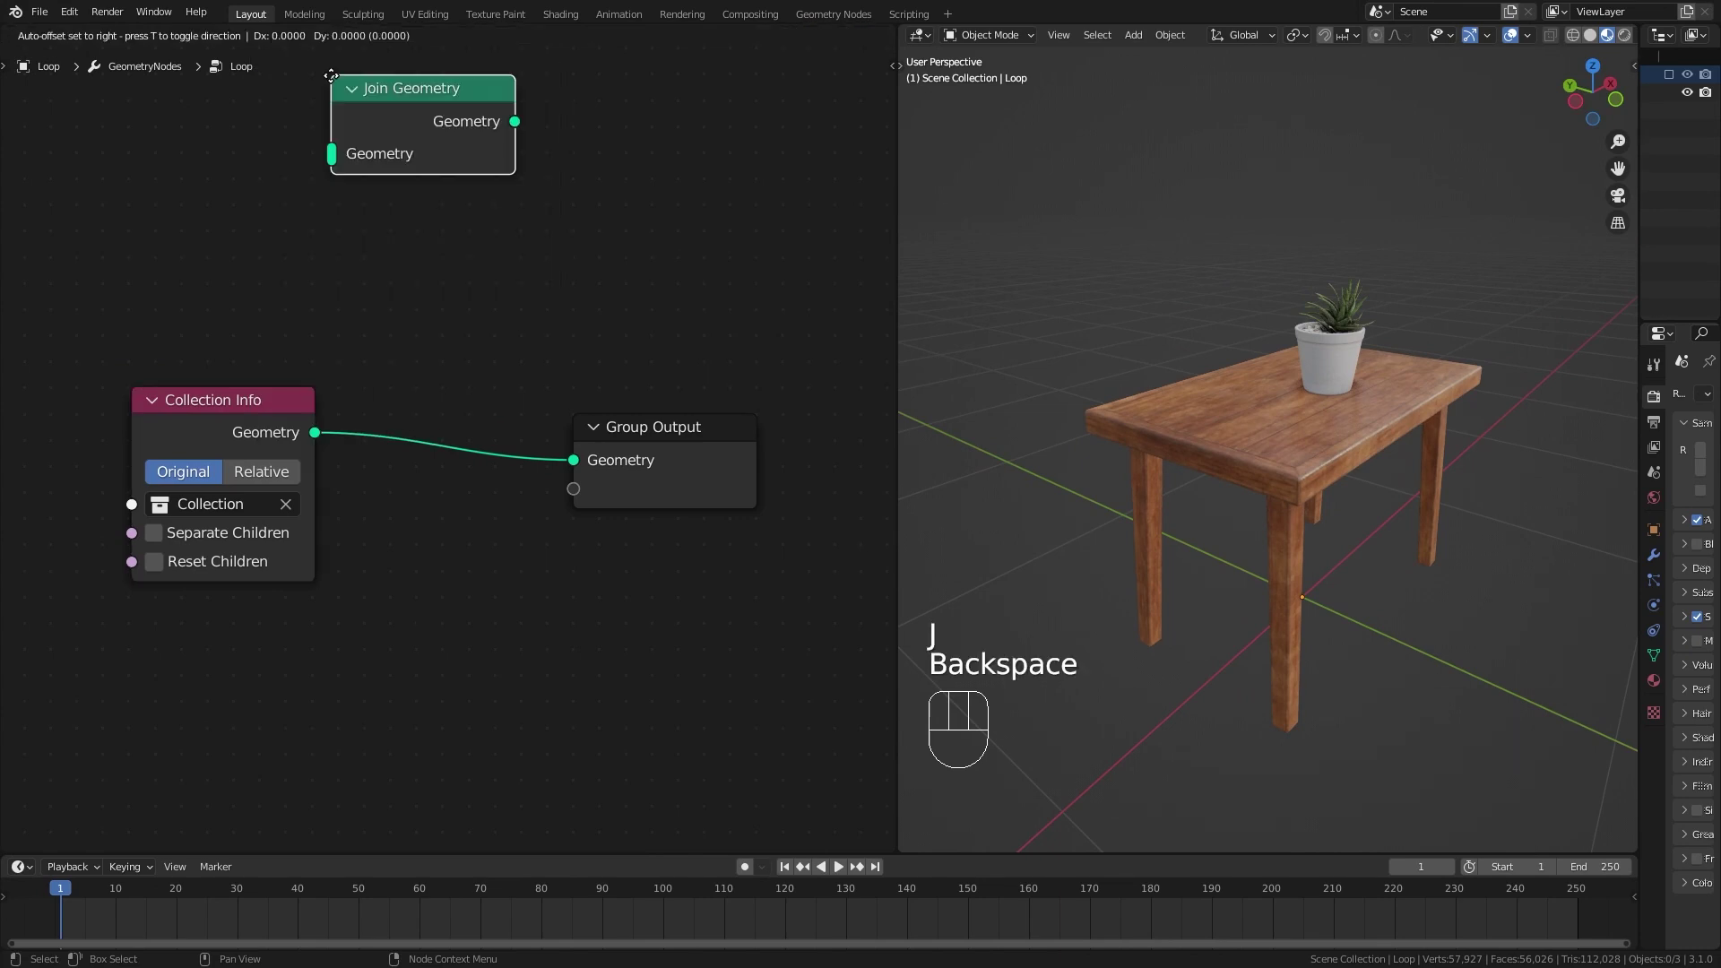
{"action": "left_click", "coordinate": [375, 394]}
Add a Transform node above the other nodes and feed the Collection Info geometry into it.
{"action": "middle_click_drag", "start_coordinate": [395, 331], "coordinate": [384, 331]}
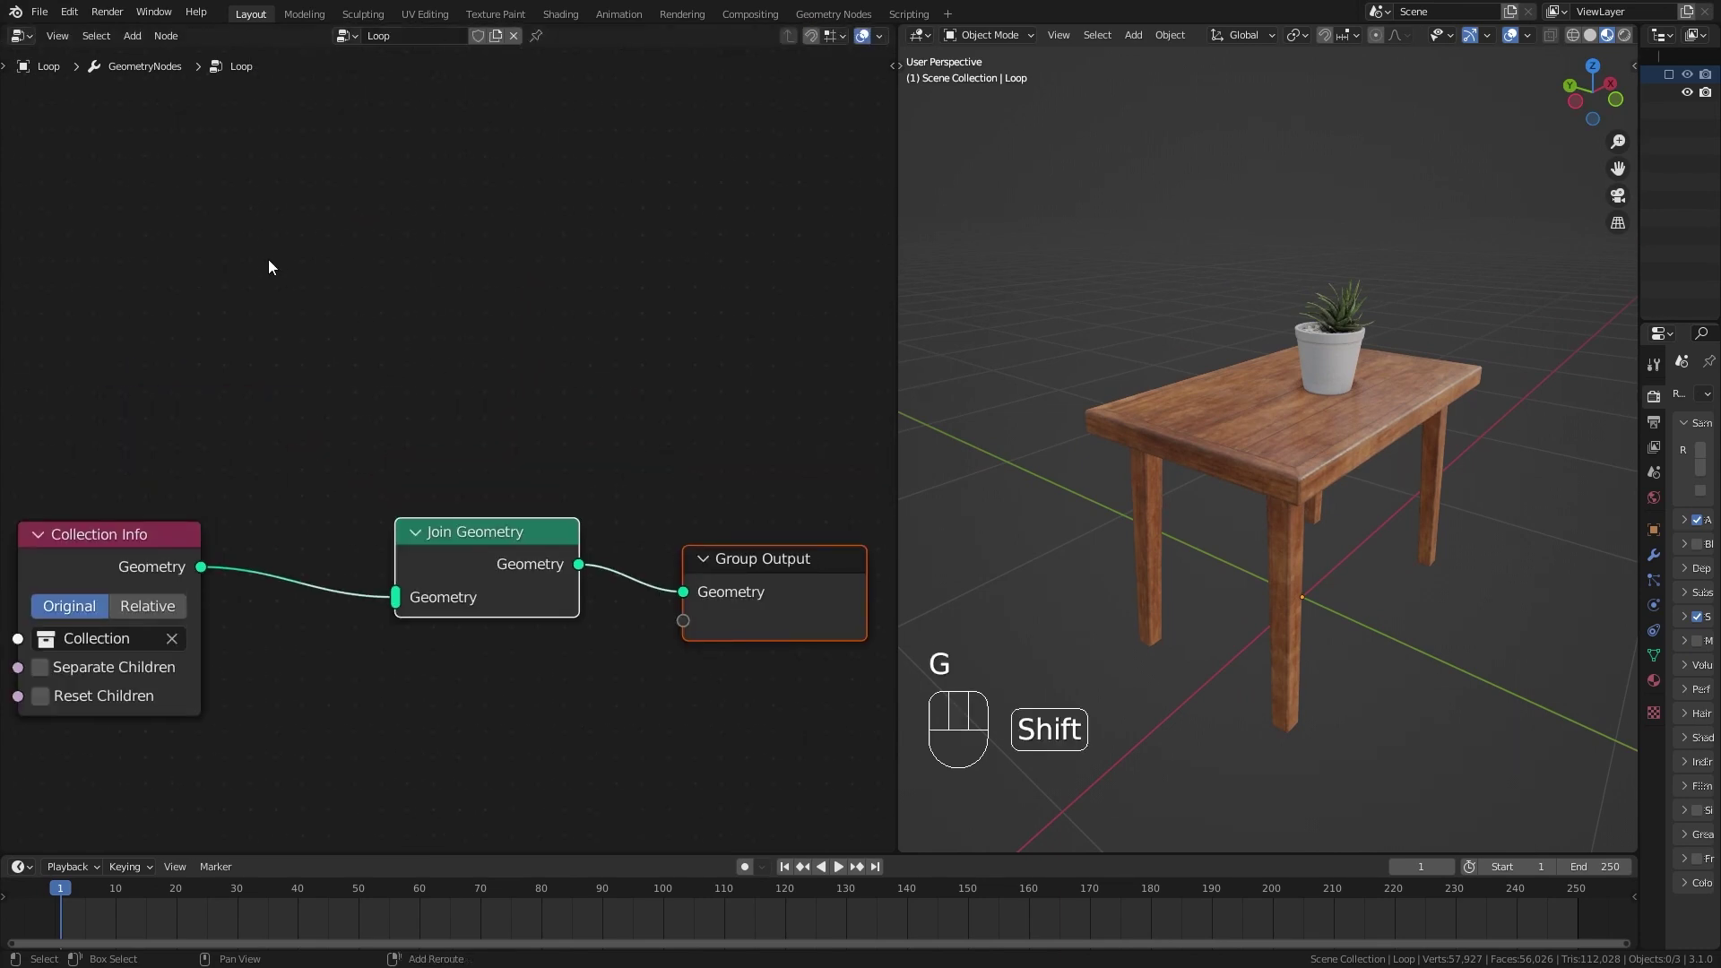
{"action": "key", "text": "shift+a"}
{"action": "left_click", "coordinate": [269, 254]}
{"action": "type", "text": "t"}
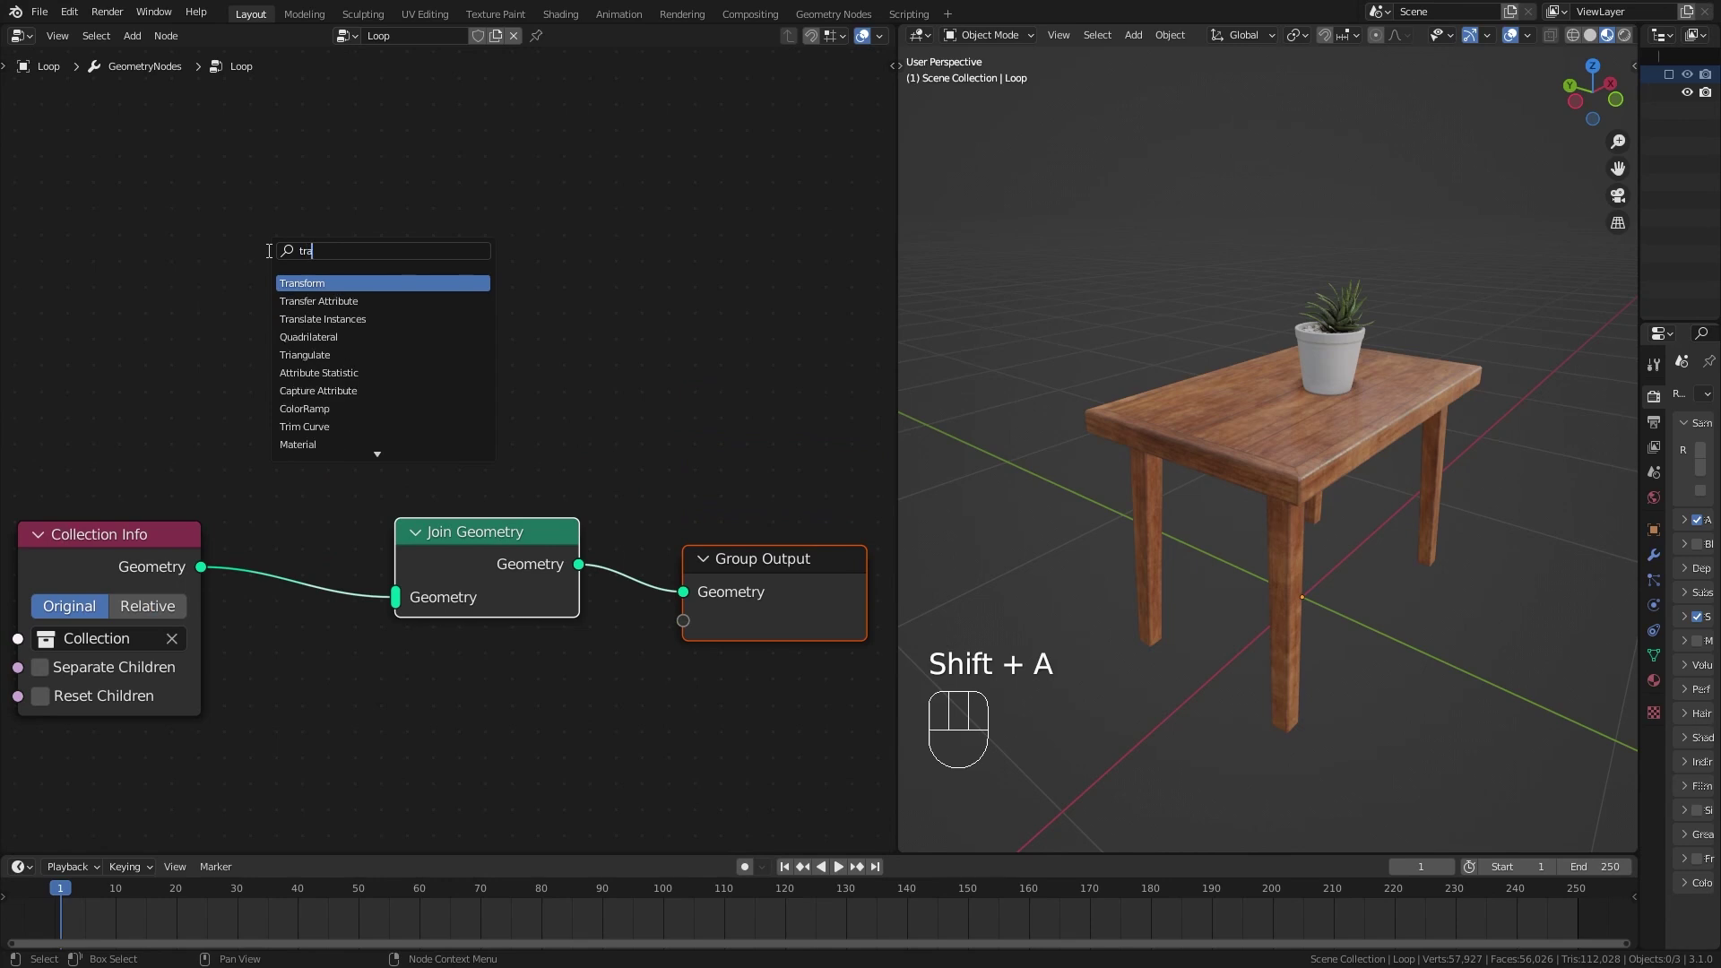
{"action": "type", "text": "ra"}
{"action": "key", "text": "Return"}
{"action": "left_click", "coordinate": [241, 71]}
{"action": "left_click_drag", "start_coordinate": [200, 578], "coordinate": [206, 562]}
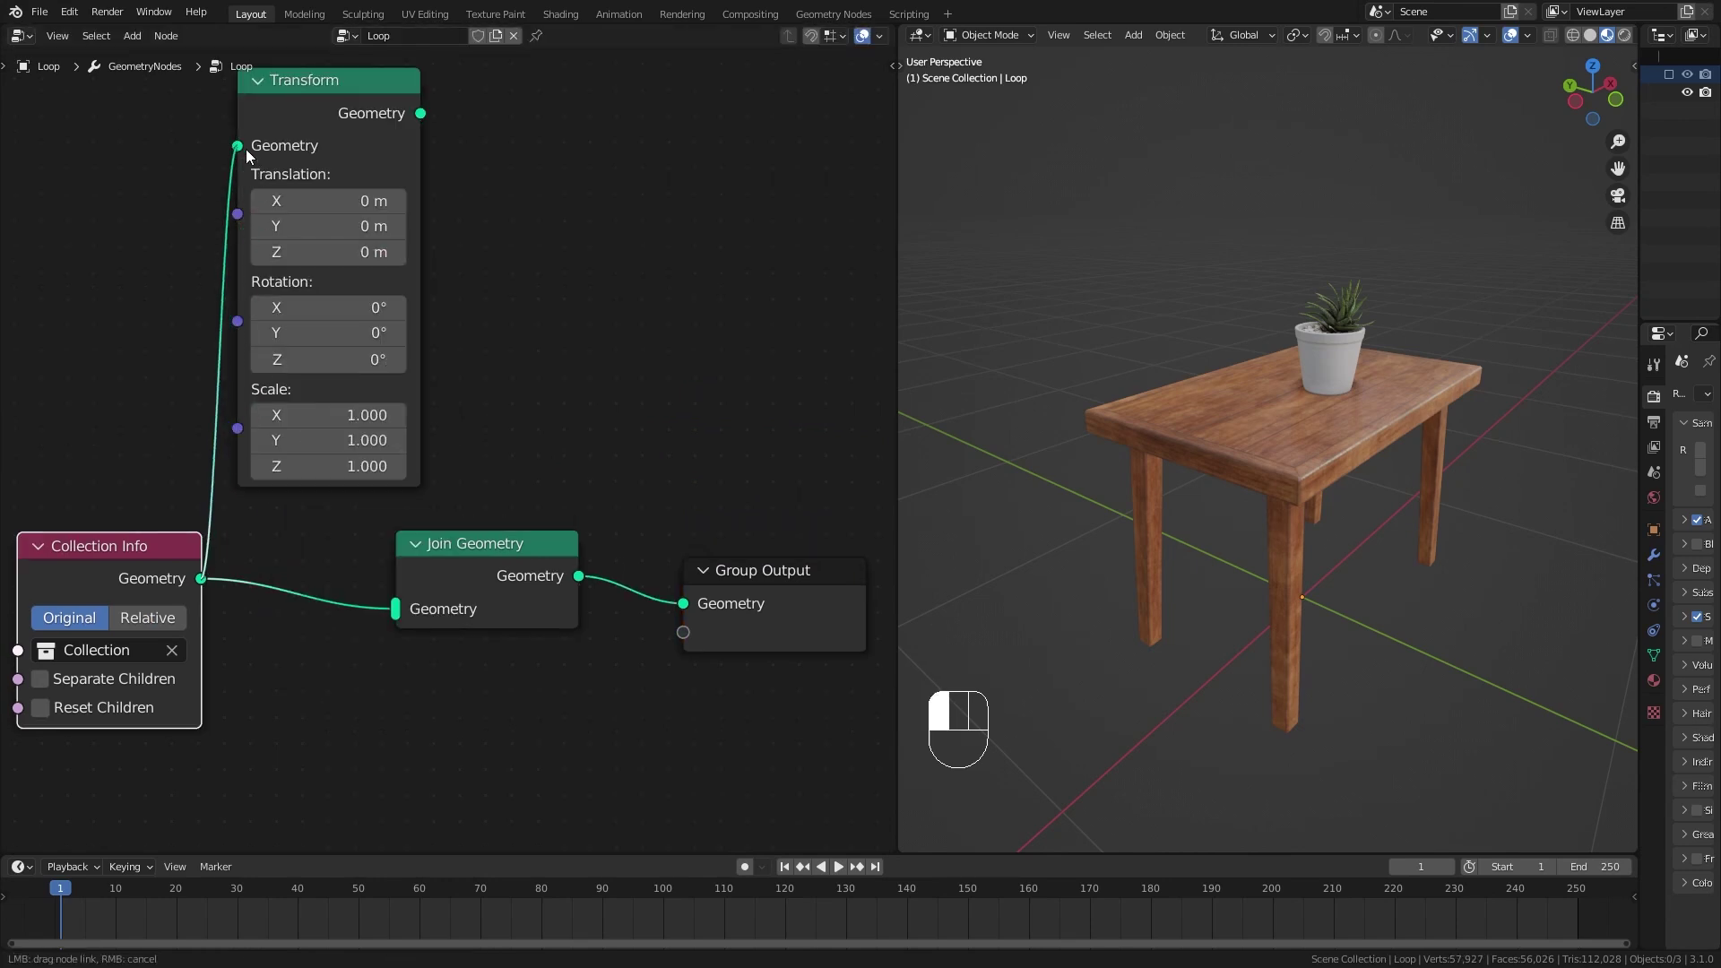
{"action": "left_click_drag", "start_coordinate": [248, 155], "coordinate": [237, 146]}
Reposition the Join Geometry node closer to Group Output and connect the Transform node's geometry into it.
{"action": "left_click_drag", "start_coordinate": [516, 583], "coordinate": [608, 524]}
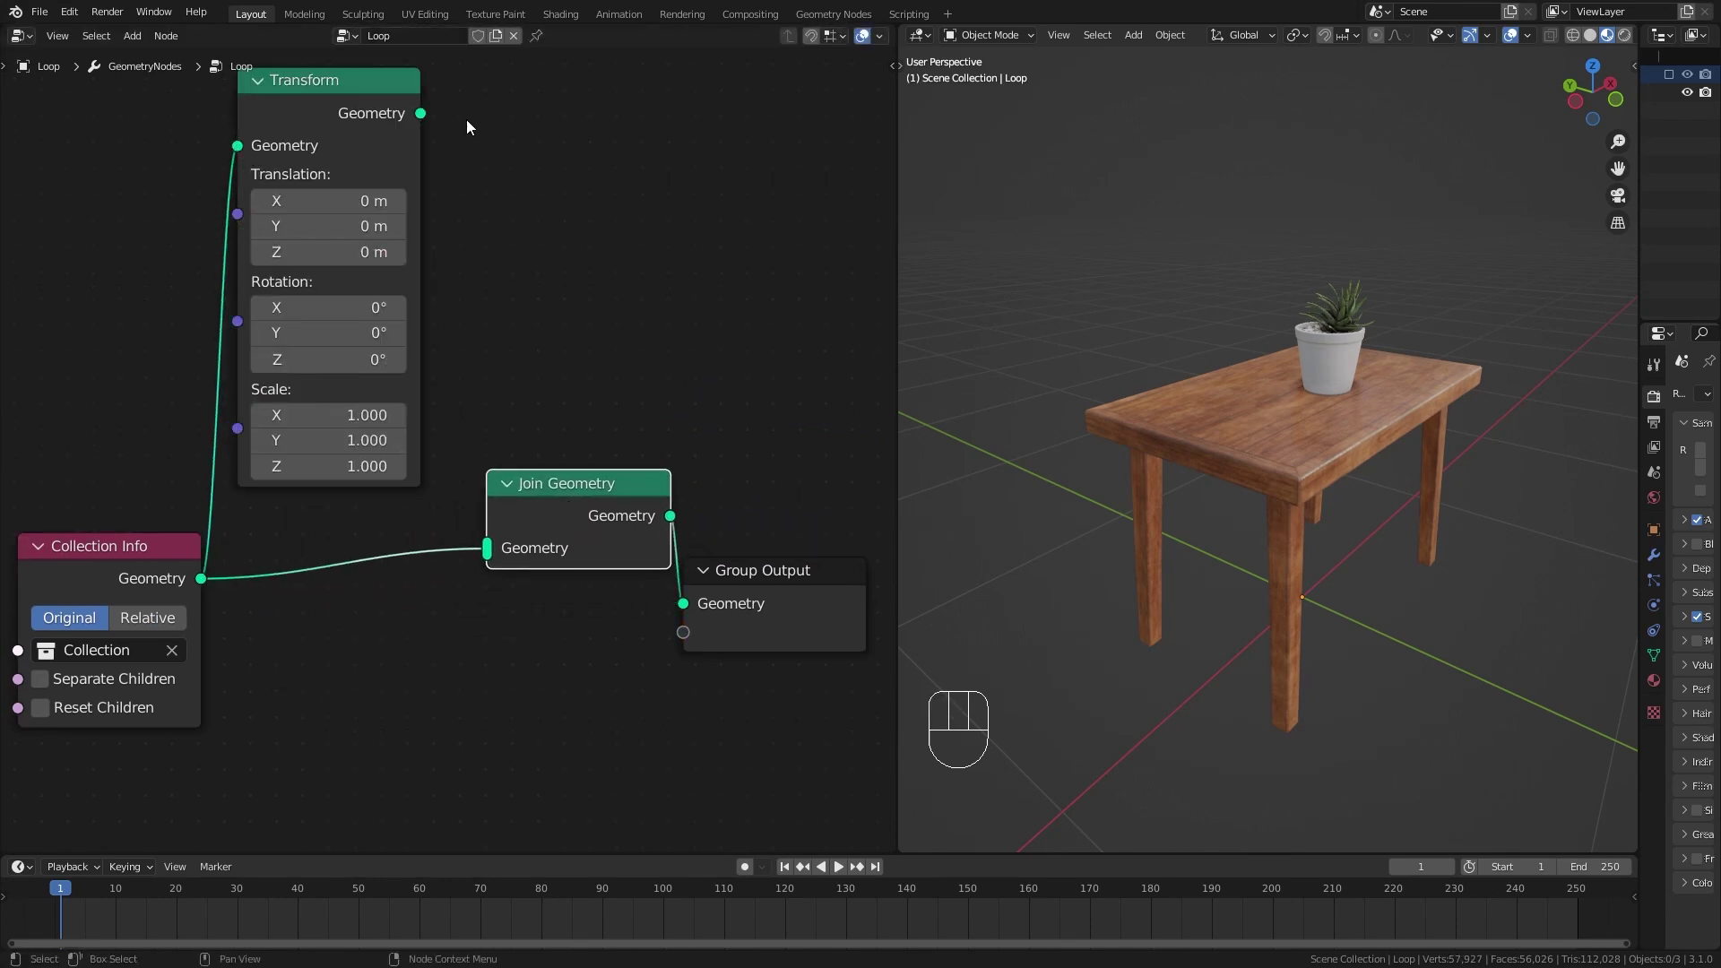
{"action": "left_click_drag", "start_coordinate": [420, 112], "coordinate": [601, 298]}
{"action": "left_click_drag", "start_coordinate": [507, 530], "coordinate": [491, 546]}
{"action": "scroll", "coordinate": [496, 389], "scroll_direction": "down", "scroll_amount": 5}
{"action": "middle_click_drag", "start_coordinate": [520, 436], "coordinate": [470, 352]}
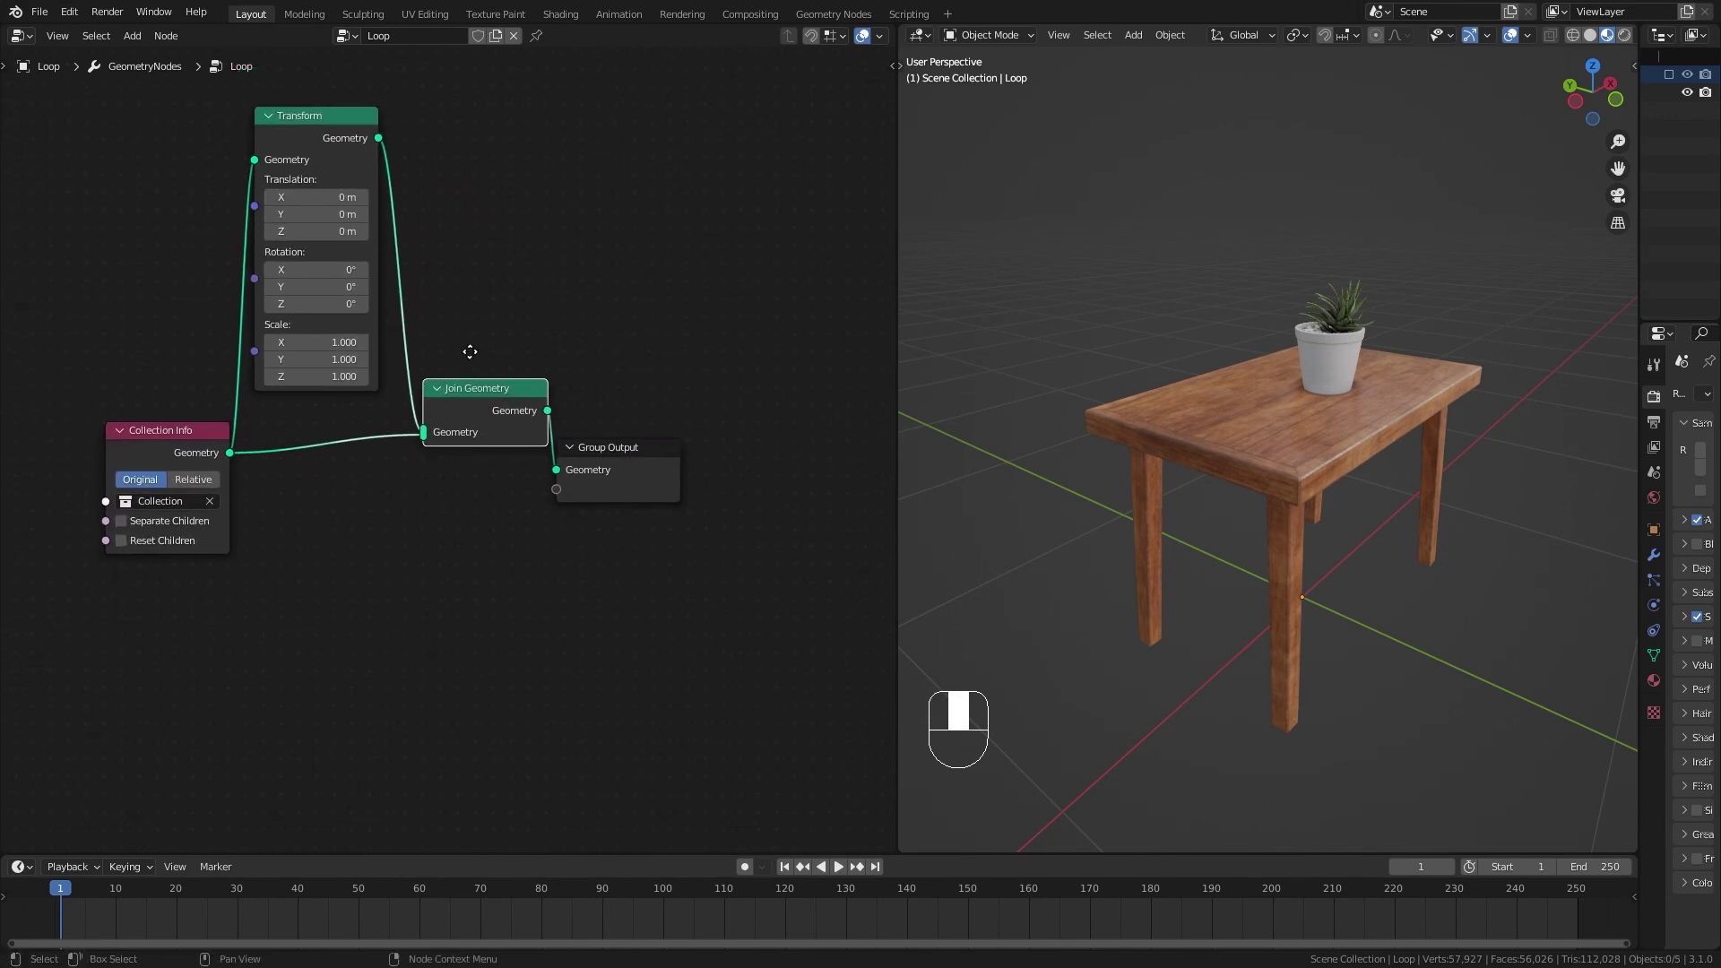
{"action": "scroll", "coordinate": [449, 553], "scroll_direction": "up", "scroll_amount": 4}
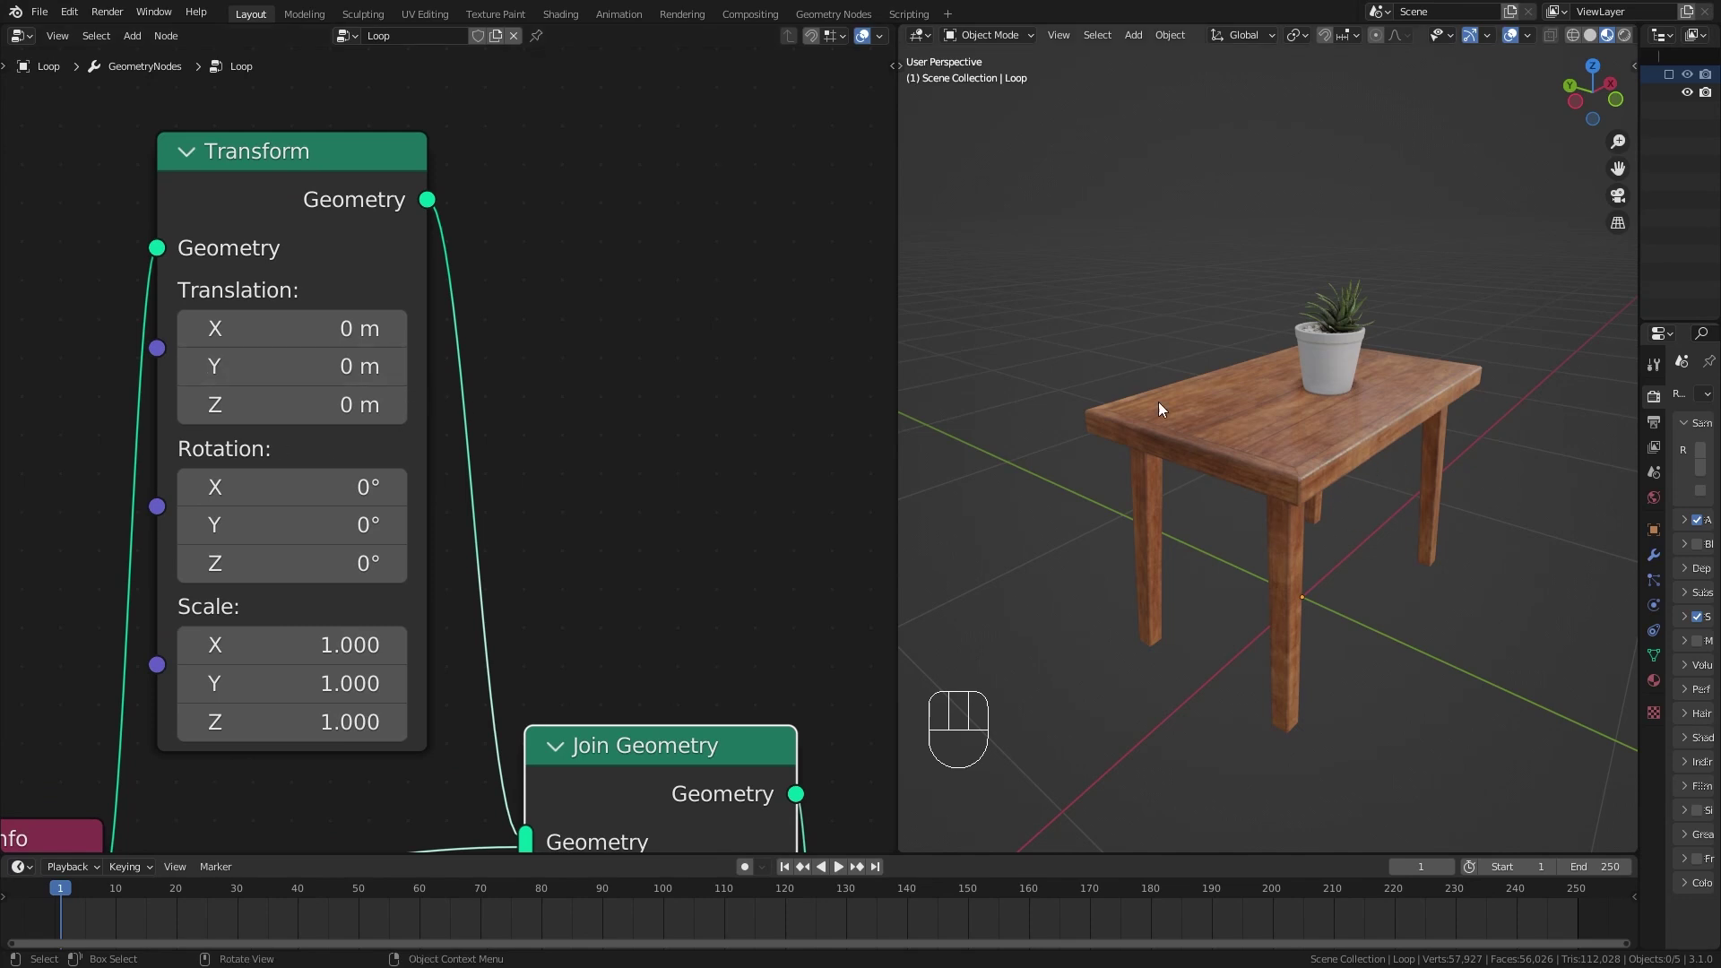
Set the Transform node's Z translation to 0.8 m so the copied table's legs rest on the original tabletop.
{"action": "left_click_drag", "start_coordinate": [295, 405], "coordinate": [438, 405], "text": "shift"}
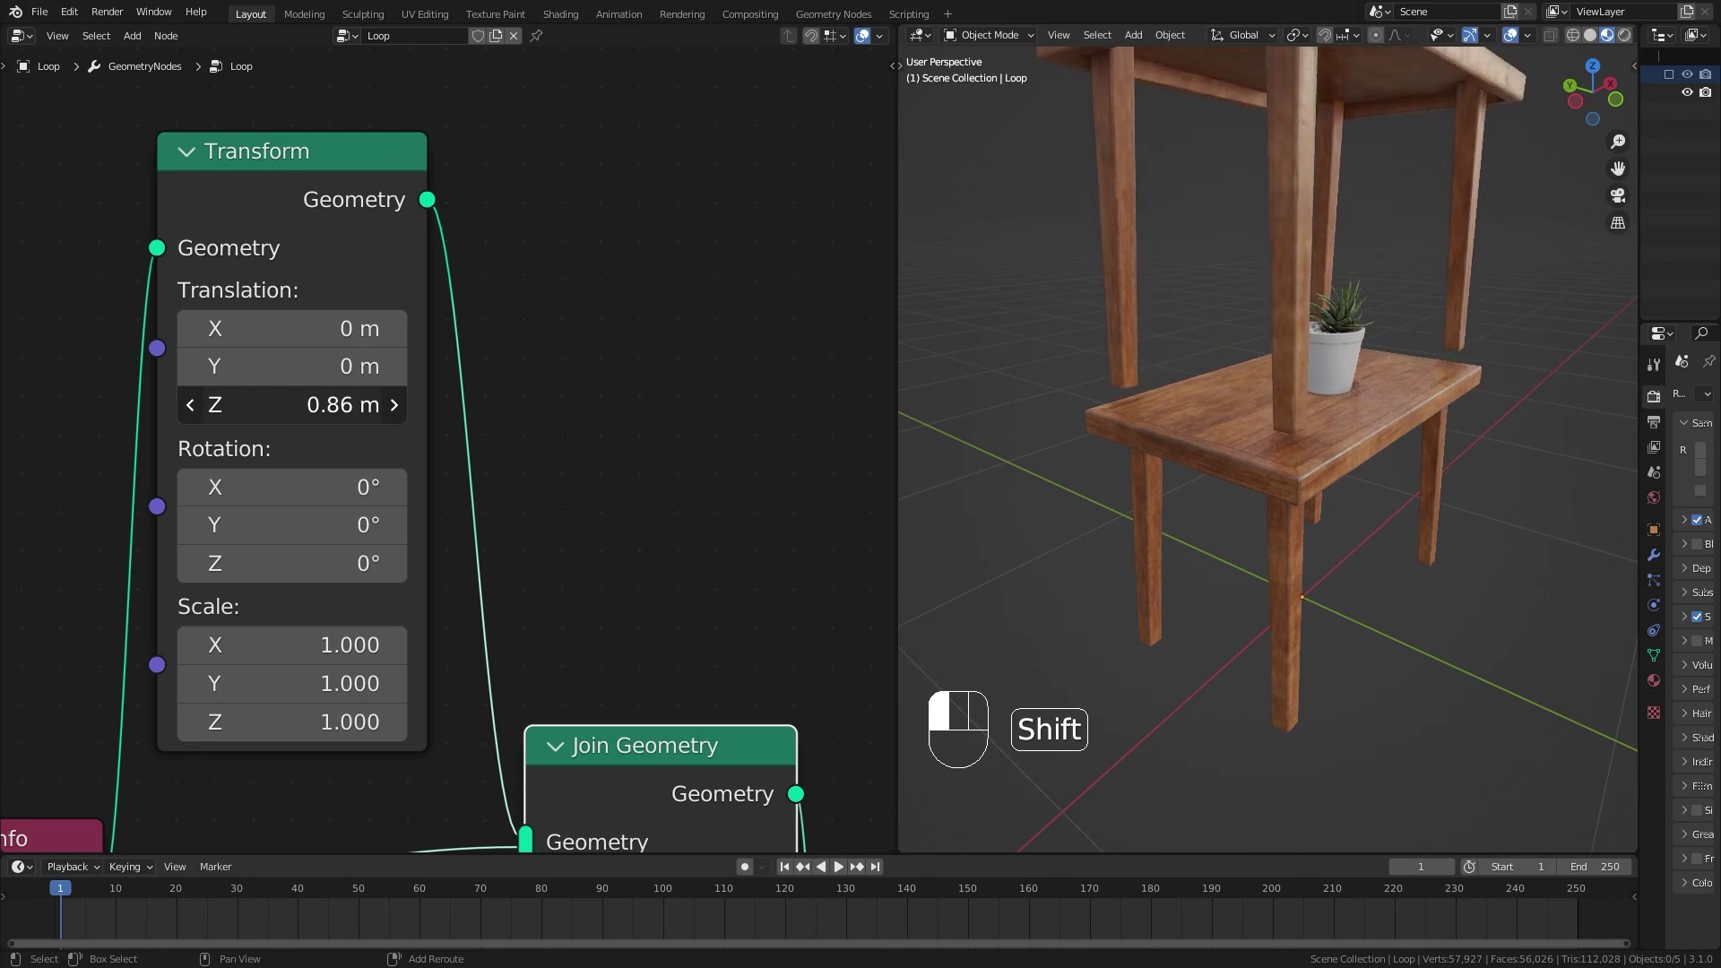
{"action": "mouse_move", "coordinate": [1359, 465]}
{"action": "middle_mouse_down"}
{"action": "mouse_move", "coordinate": [1302, 472]}
{"action": "mouse_move", "coordinate": [1359, 473]}
{"action": "mouse_move", "coordinate": [1292, 511]}
{"action": "mouse_move", "coordinate": [1349, 504]}
{"action": "mouse_move", "coordinate": [1353, 443]}
{"action": "middle_mouse_up"}
{"action": "scroll", "coordinate": [1358, 473], "scroll_direction": "down", "scroll_amount": 1}
{"action": "key", "text": "KP_3"}
{"action": "scroll", "coordinate": [1332, 475], "scroll_direction": "up", "scroll_amount": 10}
{"action": "scroll", "coordinate": [1349, 503], "scroll_direction": "up", "scroll_amount": 6}
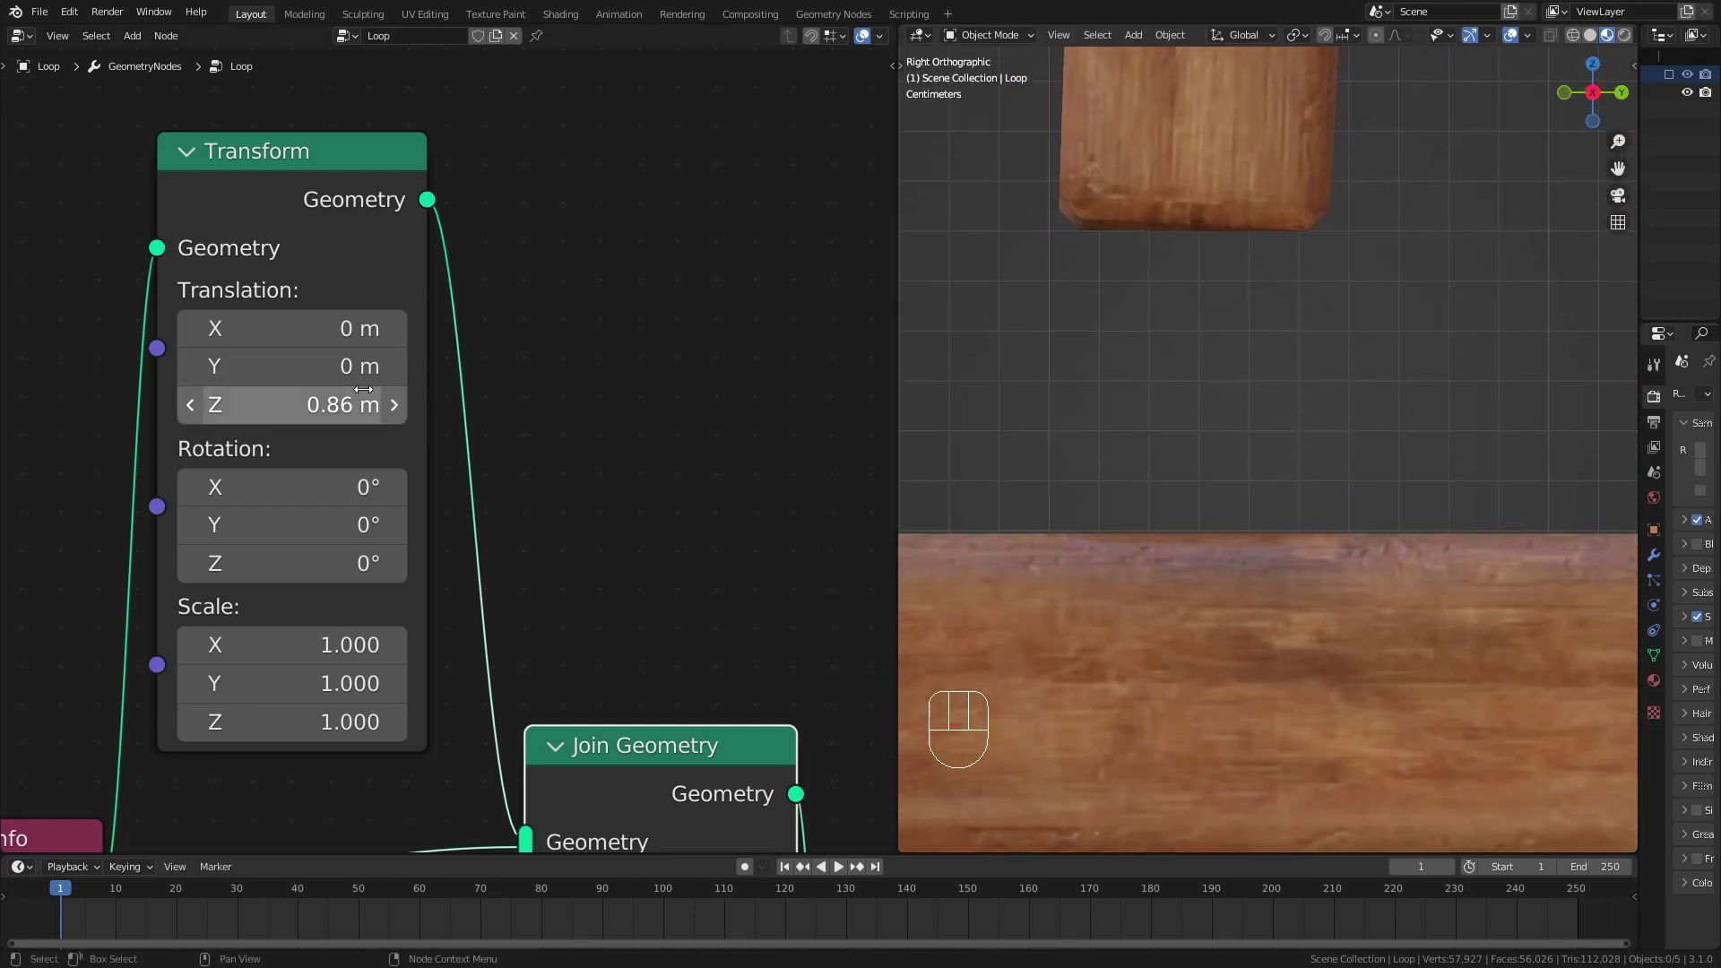
{"action": "left_click_drag", "start_coordinate": [363, 389], "coordinate": [310, 403], "text": "shift"}
{"action": "left_click", "coordinate": [311, 403]}
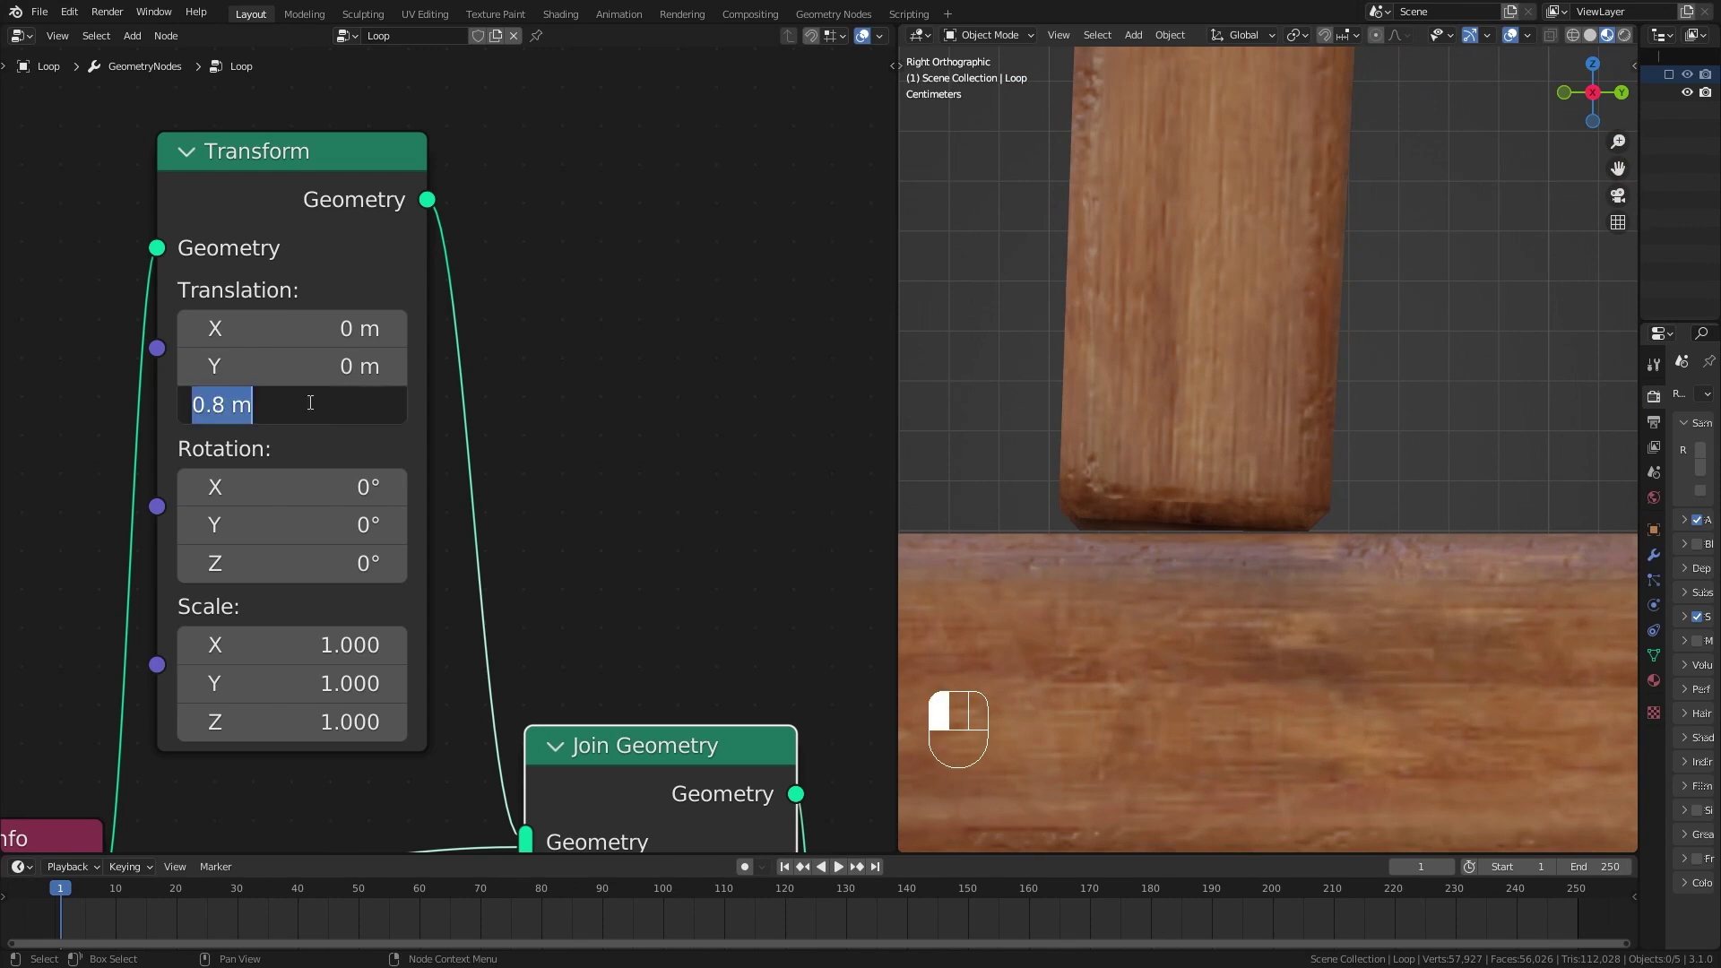
{"action": "key", "text": "Return"}
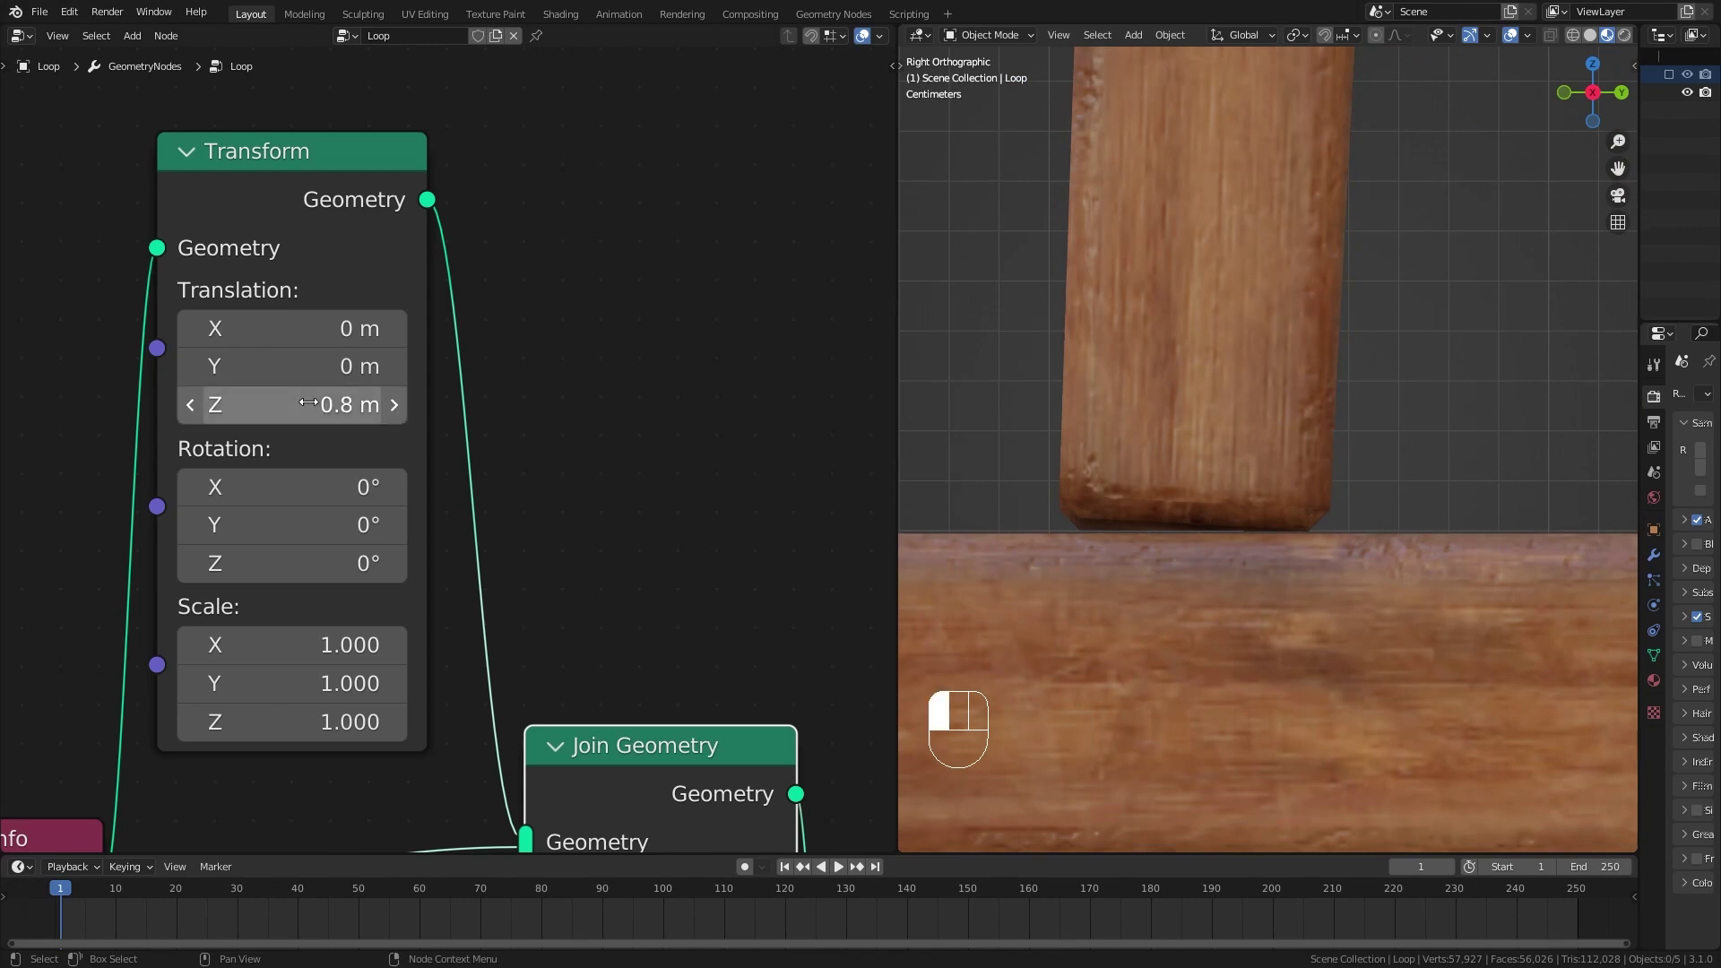
Shrink the copied table and plant by setting the Transform node's X, Y and Z scale to 0.1.
{"action": "middle_click_drag", "start_coordinate": [1252, 511], "coordinate": [1290, 489]}
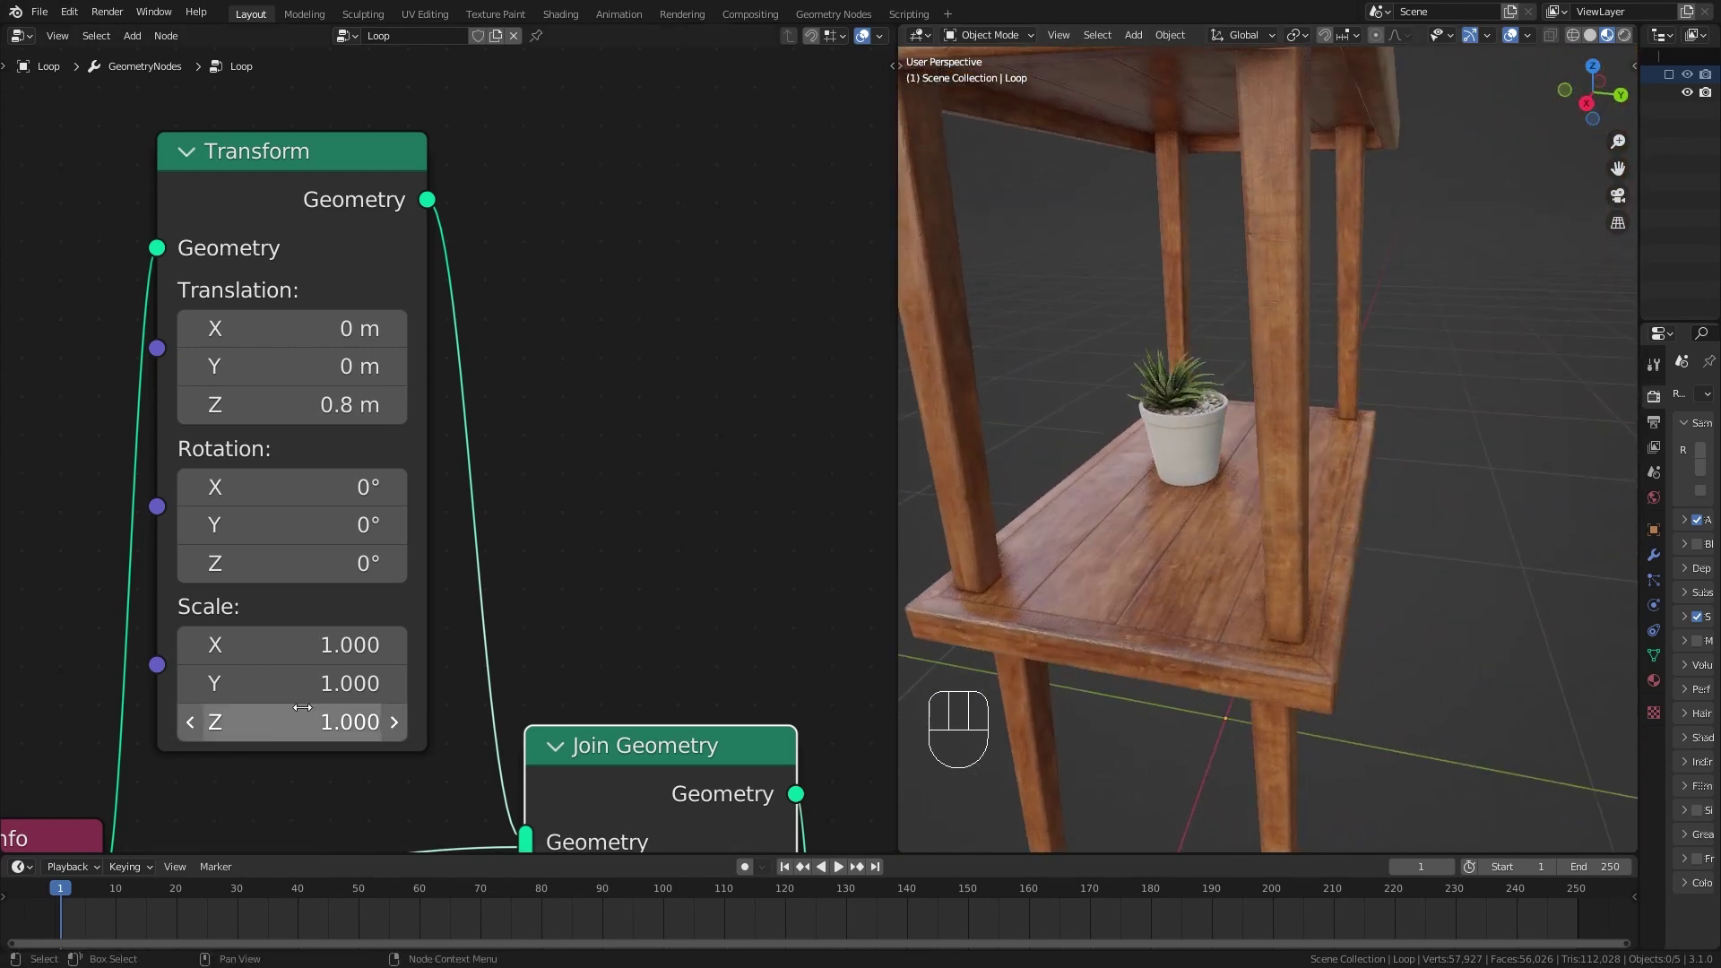
{"action": "left_click_drag", "start_coordinate": [296, 644], "coordinate": [224, 644]}
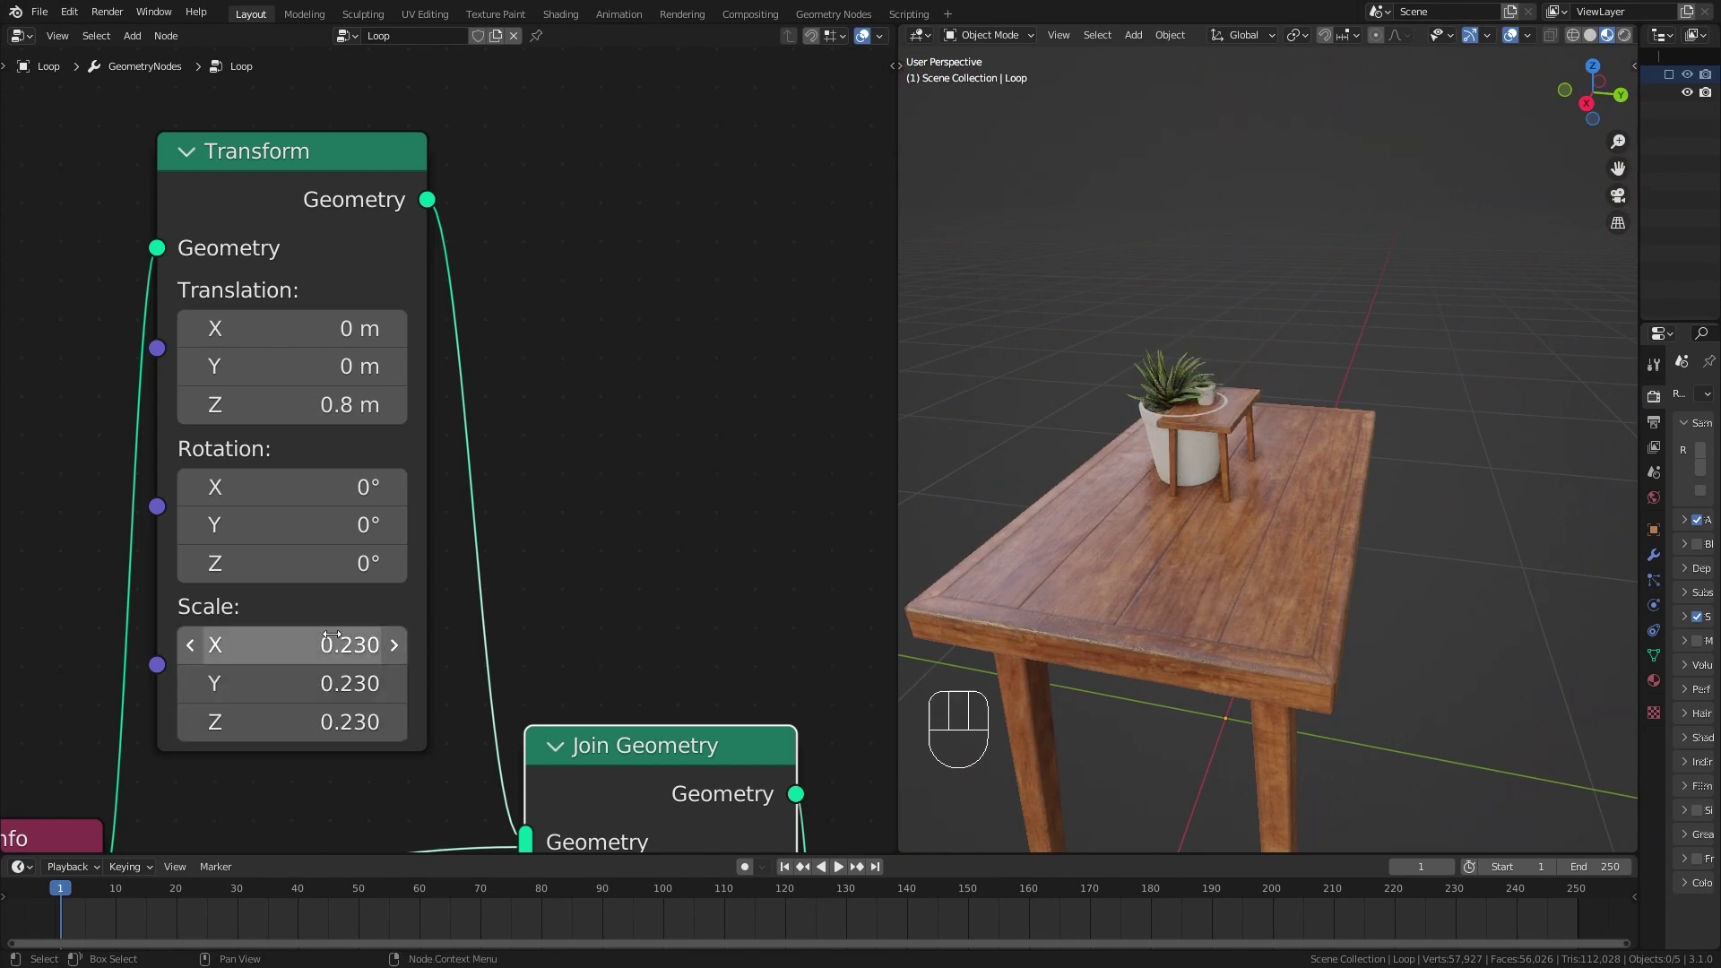
{"action": "left_click", "coordinate": [334, 635]}
{"action": "type", "text": ".1"}
{"action": "key", "text": "Return"}
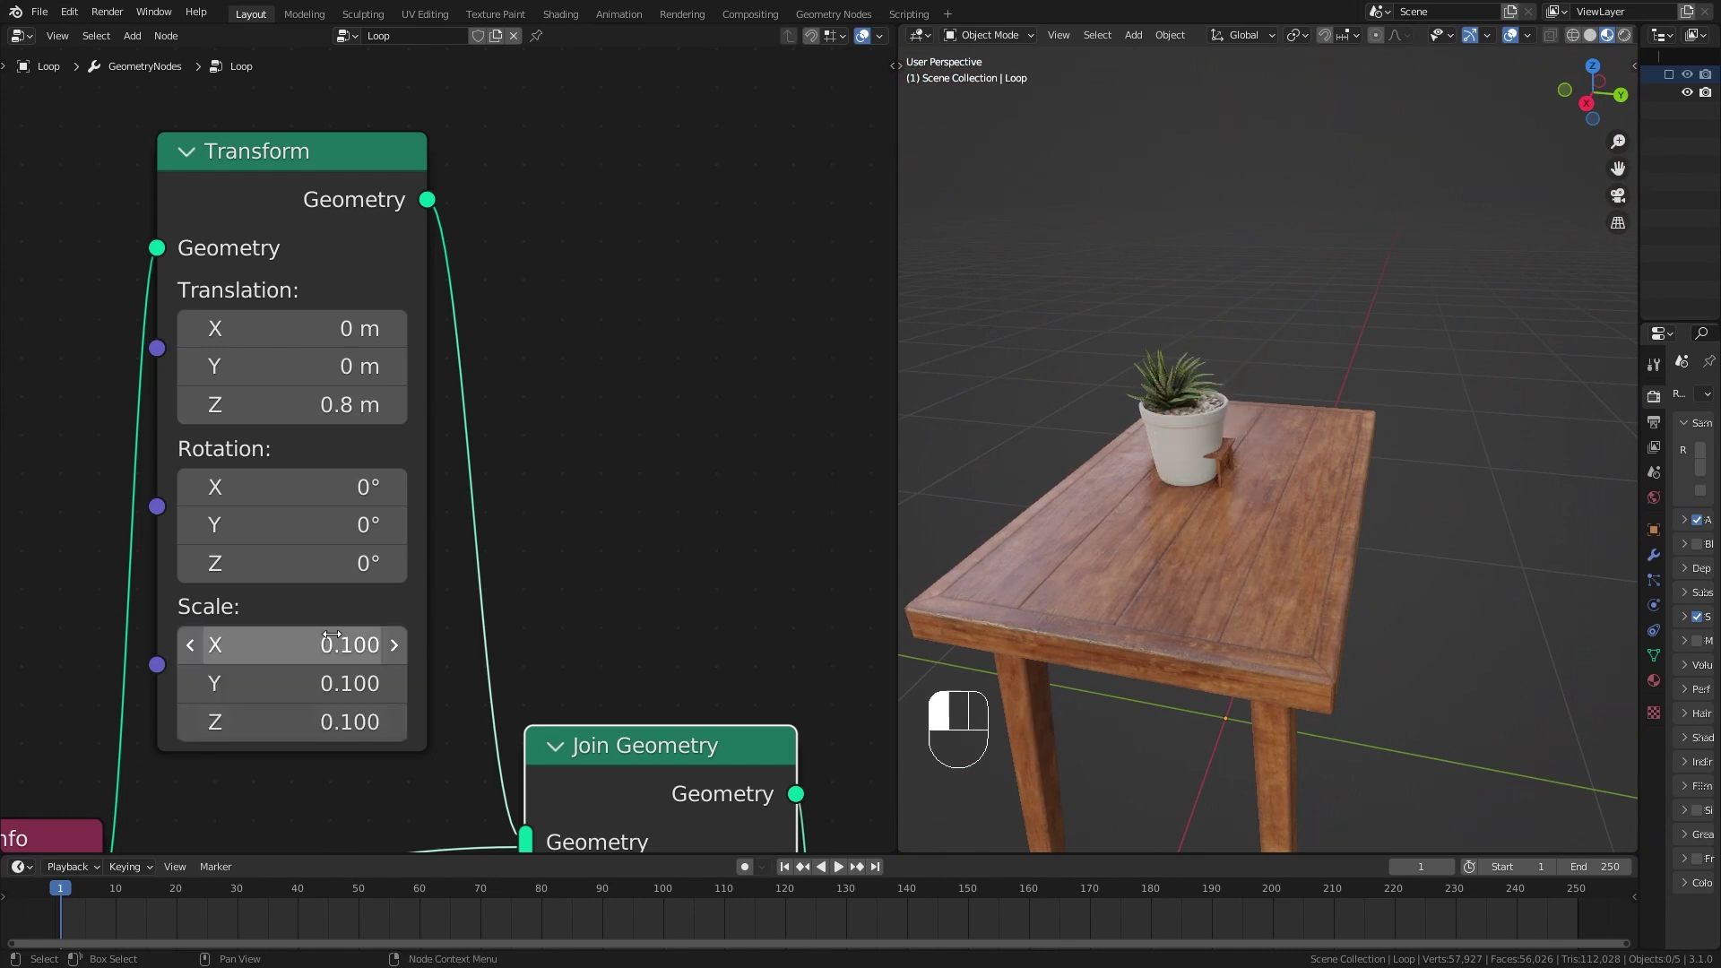
Shift the miniature table away from the plant pot by setting the Transform node's Y translation to 0.1 m.
{"action": "scroll", "coordinate": [1233, 557], "scroll_direction": "up", "scroll_amount": 5}
{"action": "middle_click_drag", "start_coordinate": [1233, 557], "coordinate": [1280, 542], "text": "shift"}
{"action": "left_click_drag", "start_coordinate": [227, 377], "coordinate": [260, 377], "text": "shift"}
{"action": "left_click", "coordinate": [233, 377]}
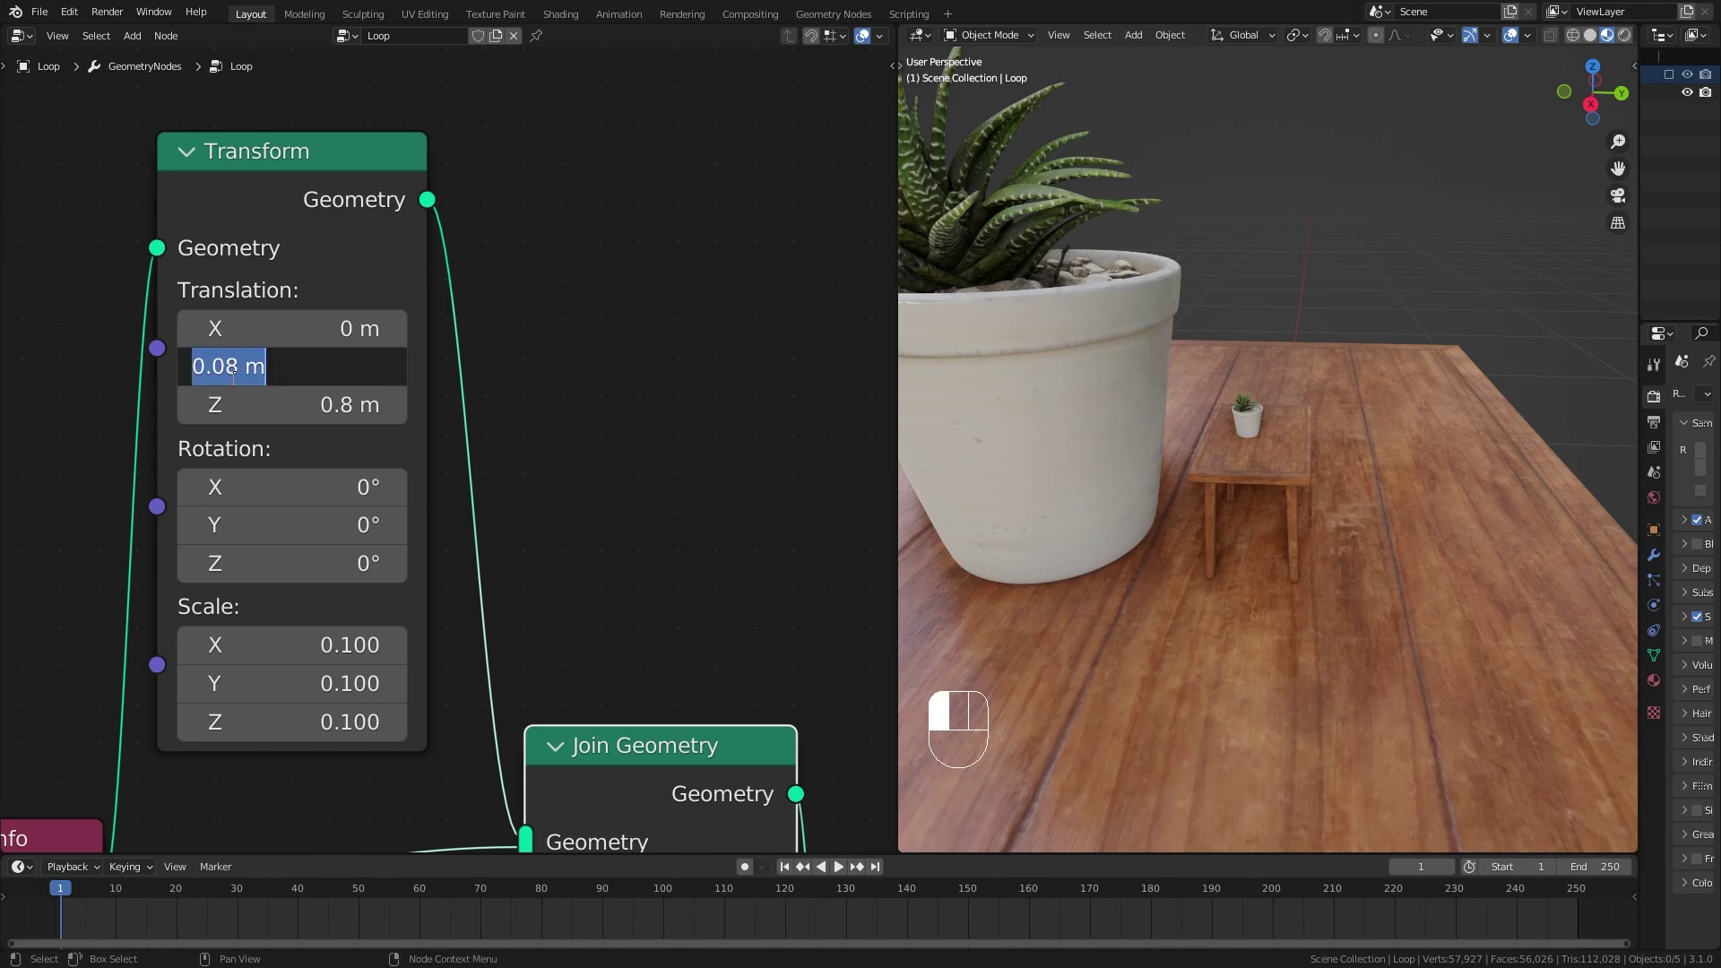
{"action": "type", "text": ".1"}
{"action": "key", "text": "Return"}
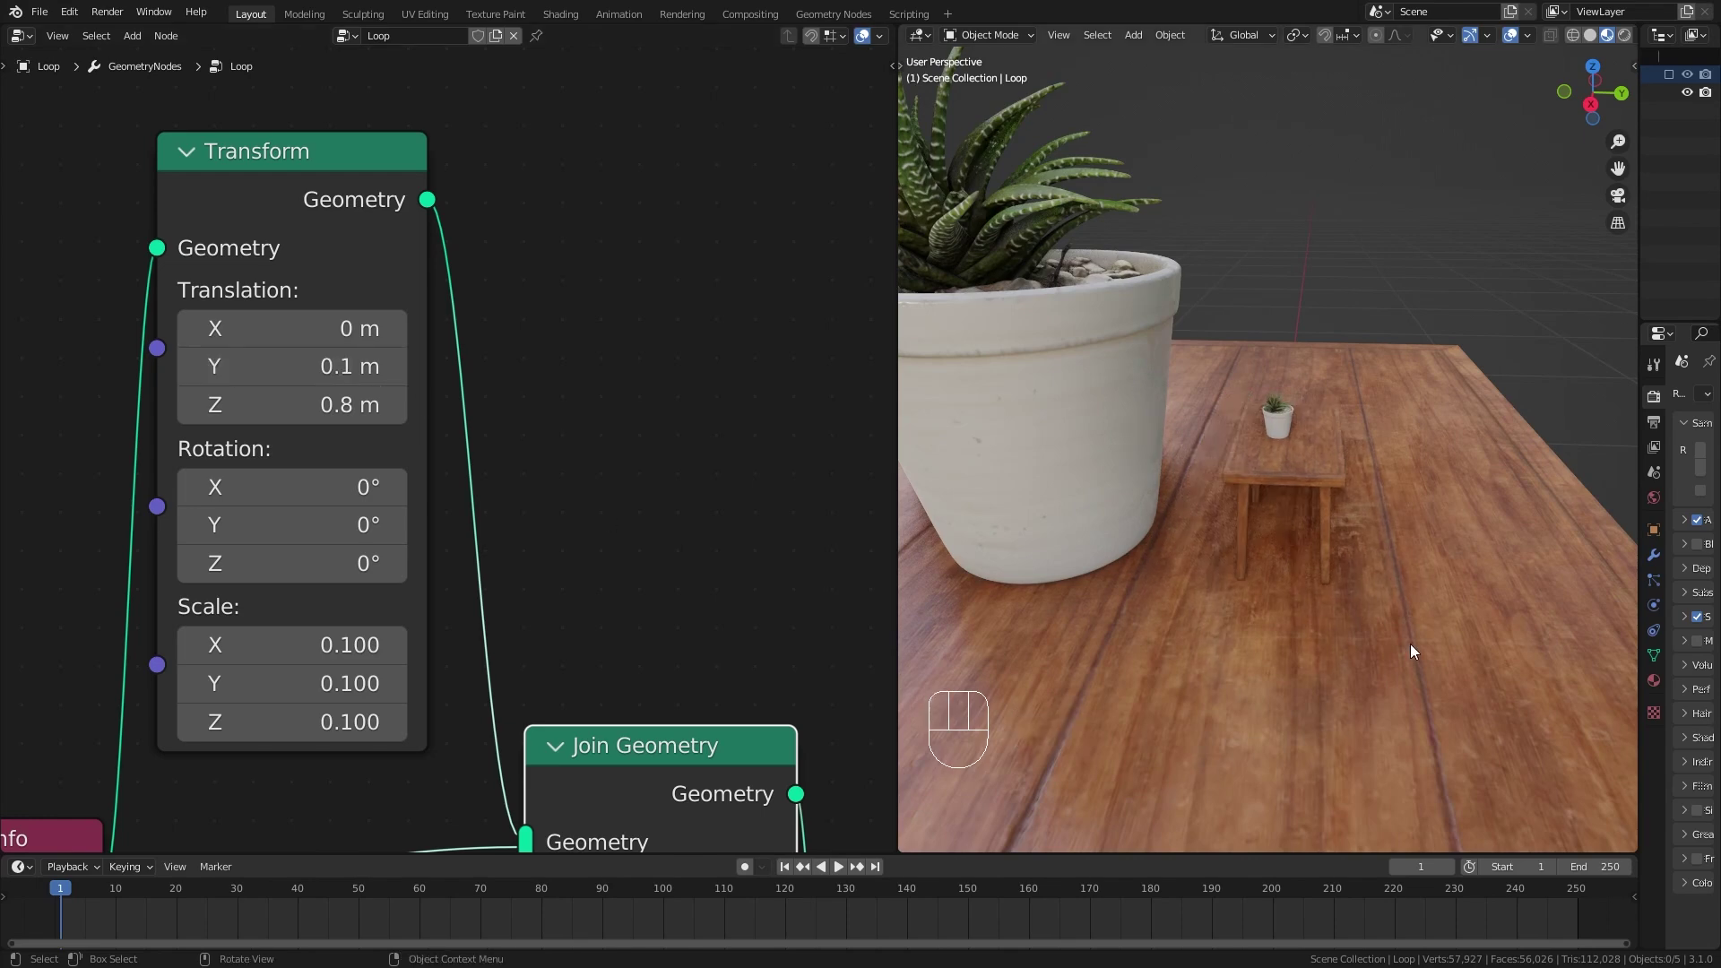
Turn the miniature table around by setting the Transform node's Z rotation to 180°.
{"action": "middle_click_drag", "start_coordinate": [1411, 644], "coordinate": [1030, 551]}
{"action": "middle_click_drag", "start_coordinate": [1541, 587], "coordinate": [1287, 535], "text": "shift"}
{"action": "scroll", "coordinate": [1230, 548], "scroll_direction": "up", "scroll_amount": 4}
{"action": "mouse_move", "coordinate": [1210, 450]}
{"action": "middle_mouse_down"}
{"action": "mouse_move", "coordinate": [1203, 465]}
{"action": "mouse_move", "coordinate": [1287, 505]}
{"action": "mouse_move", "coordinate": [1213, 465]}
{"action": "middle_mouse_up"}
{"action": "scroll", "coordinate": [1219, 482], "scroll_direction": "up", "scroll_amount": 3}
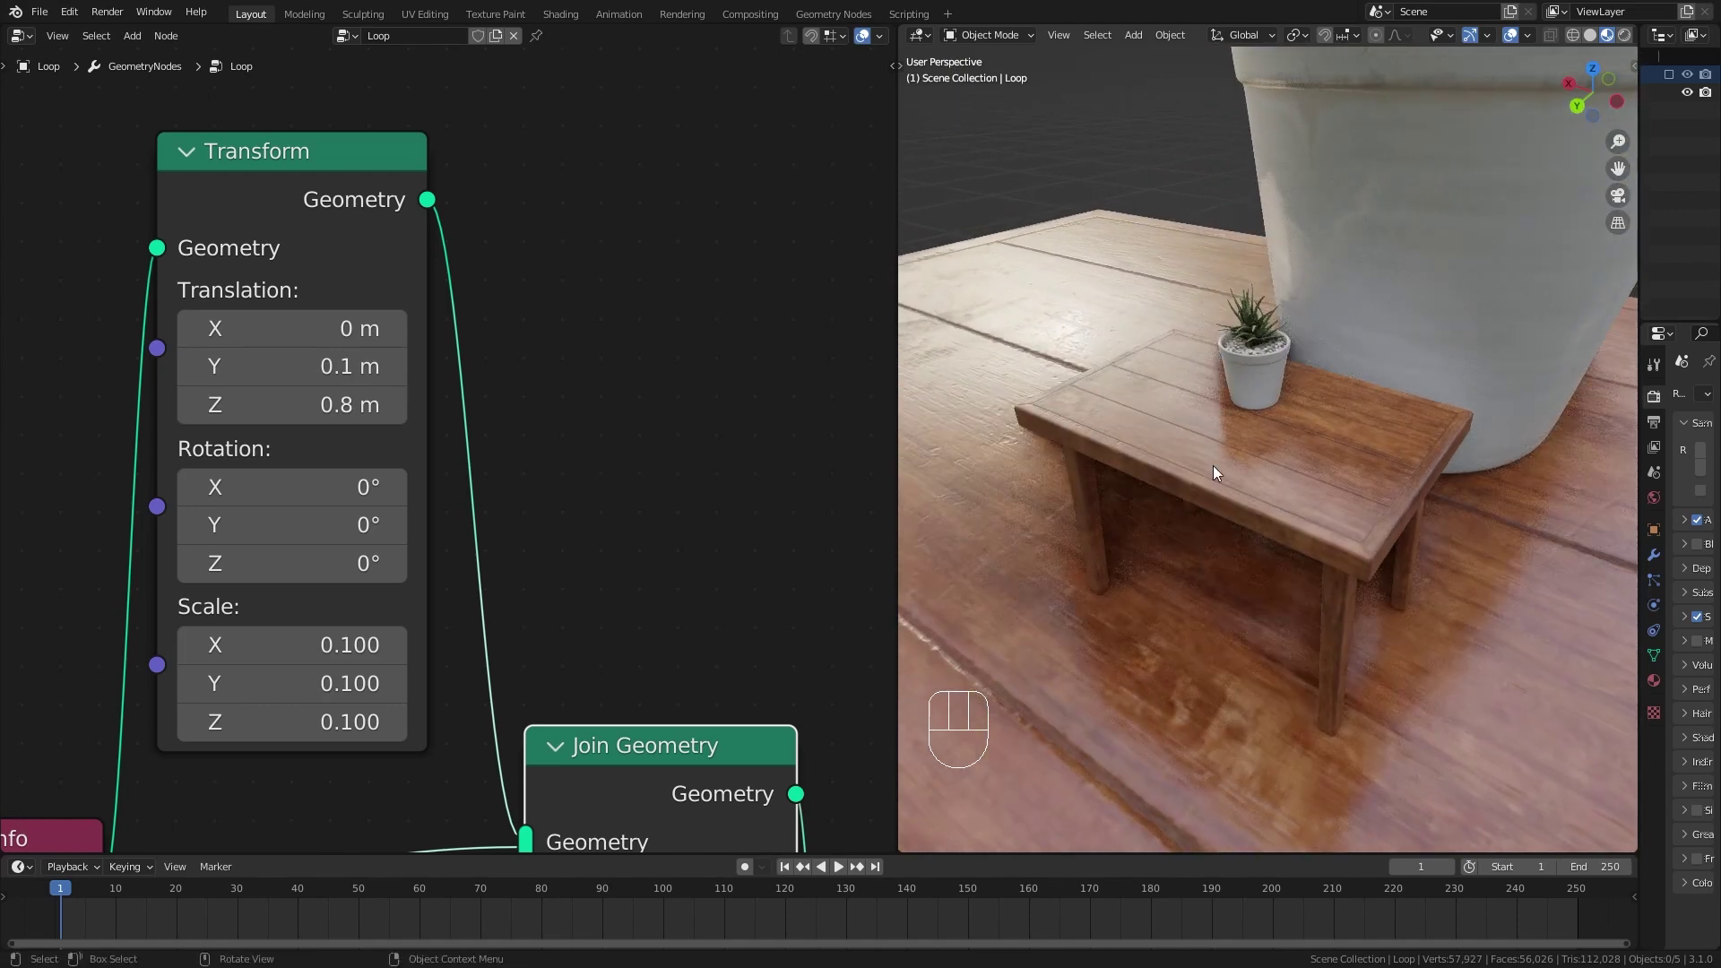
{"action": "scroll", "coordinate": [690, 444], "scroll_direction": "down", "scroll_amount": 2}
{"action": "middle_click_drag", "start_coordinate": [661, 419], "coordinate": [718, 318]}
{"action": "double_click", "coordinate": [393, 413]}
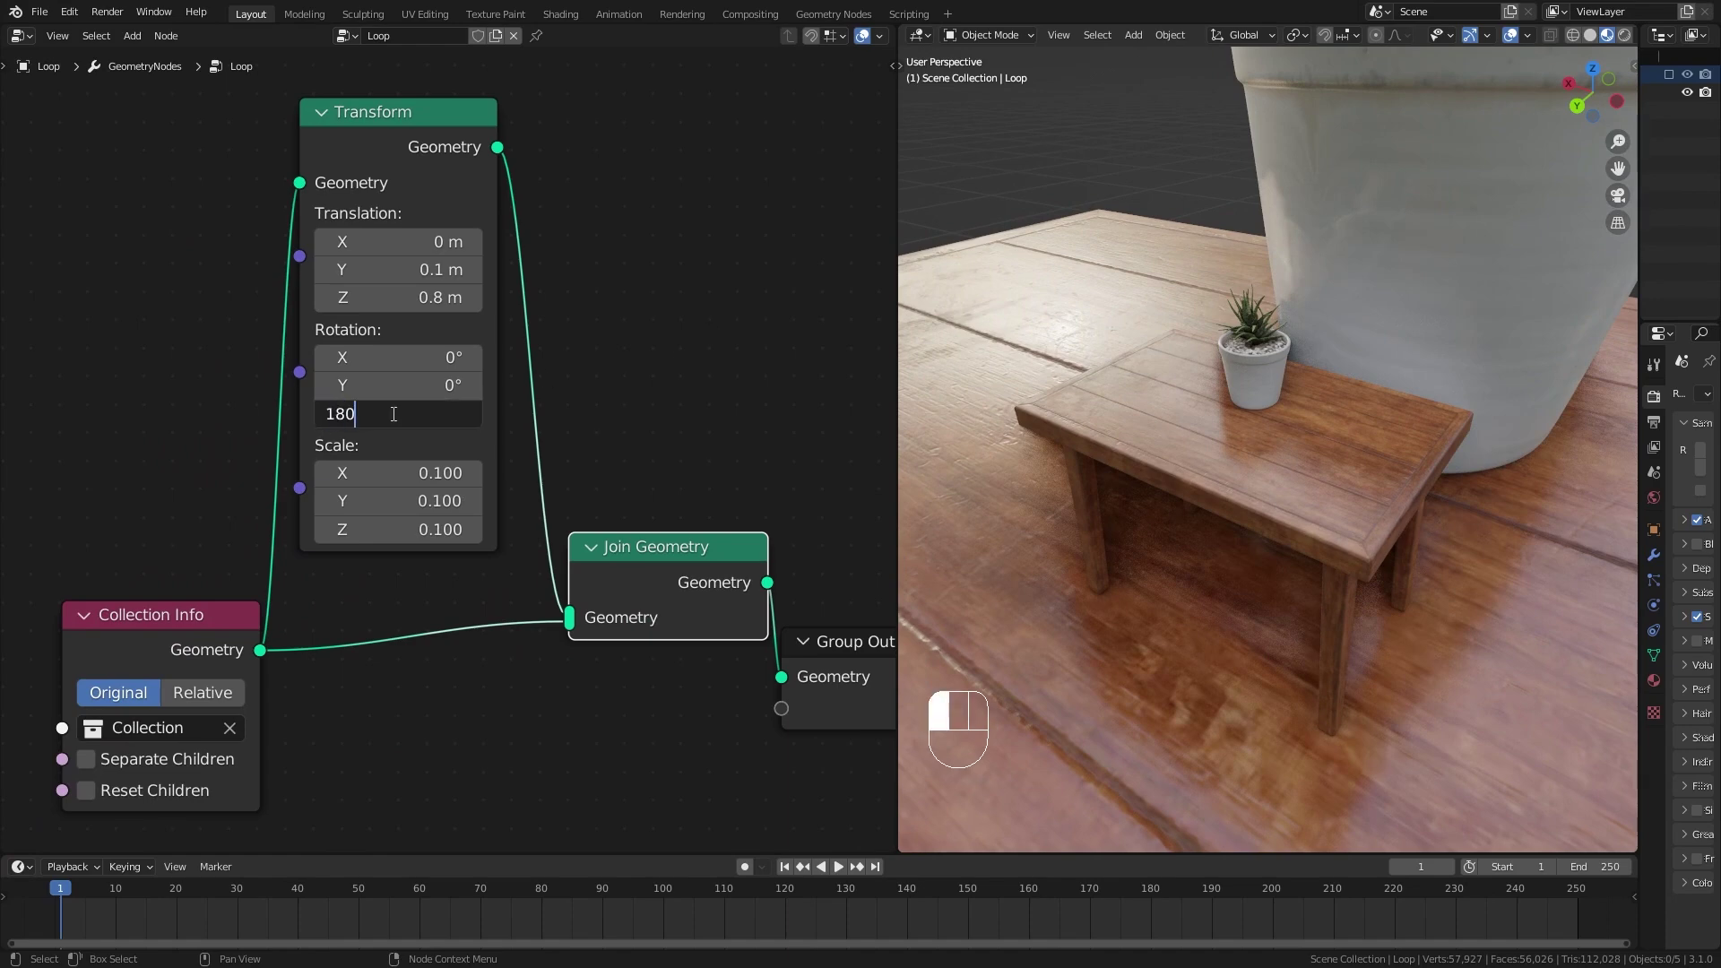
{"action": "type", "text": "180"}
{"action": "key", "text": "Return"}
Examine the miniature table's placement beside the plant pot from several angles and distances.
{"action": "scroll", "coordinate": [1314, 470], "scroll_direction": "down", "scroll_amount": 8}
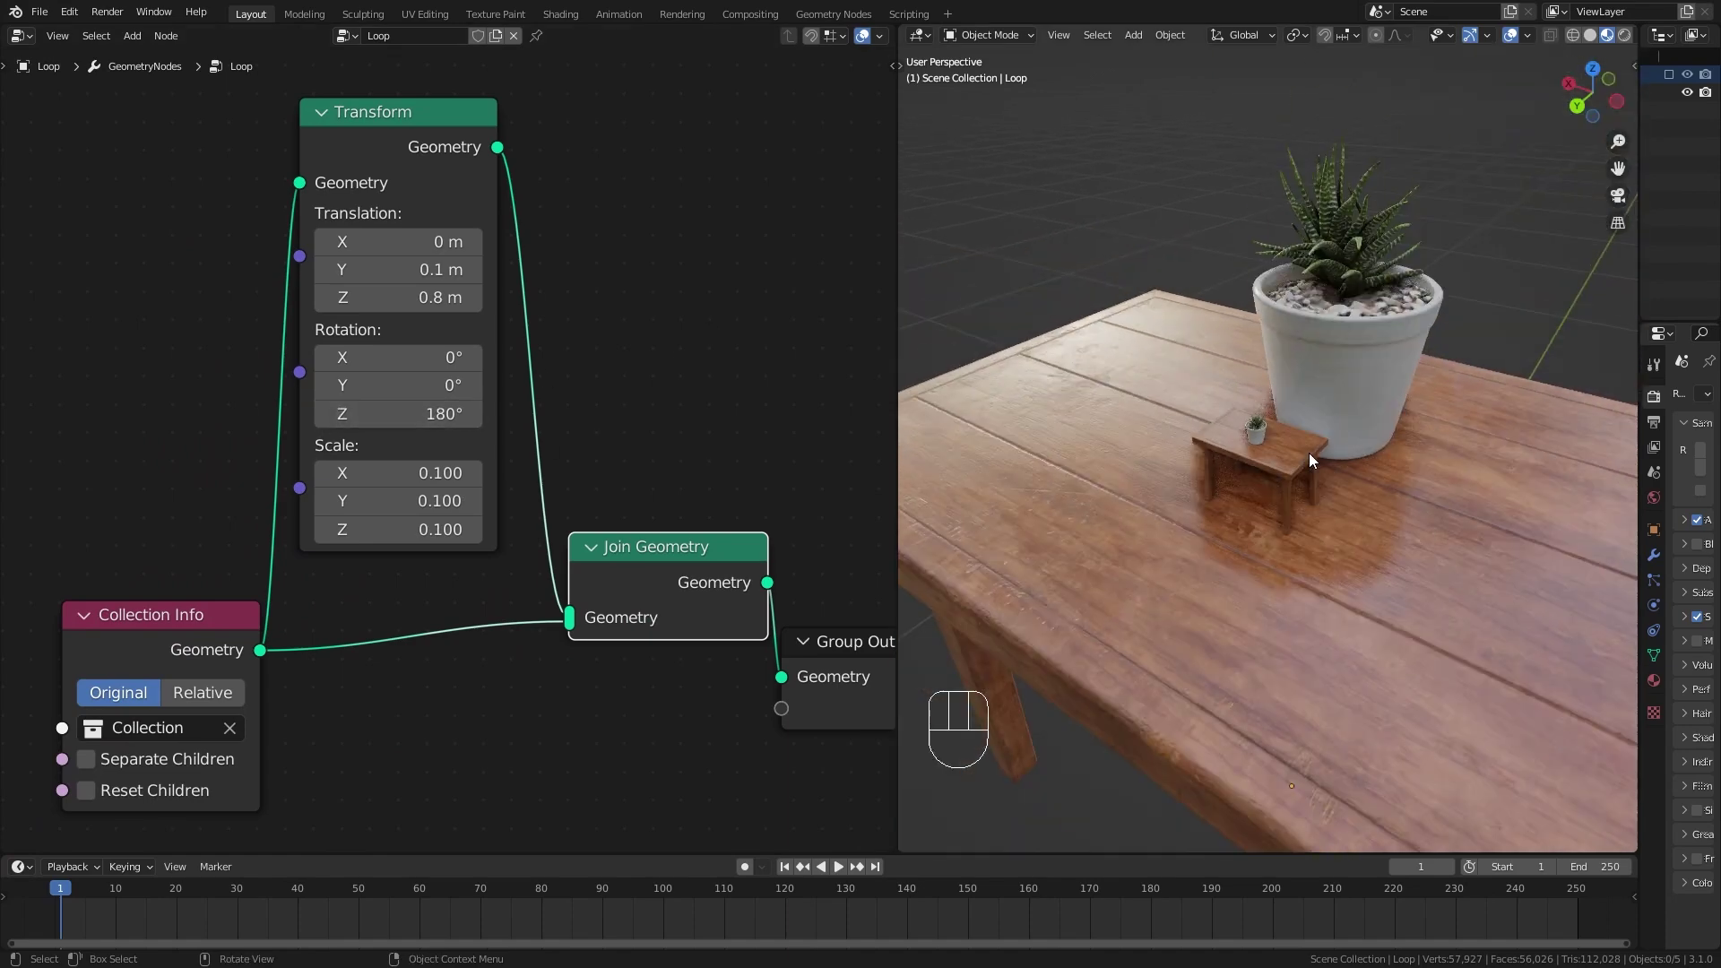
{"action": "middle_click_drag", "start_coordinate": [1352, 488], "coordinate": [1210, 484]}
{"action": "middle_click_drag", "start_coordinate": [1210, 484], "coordinate": [1174, 509], "text": "shift"}
{"action": "middle_click_drag", "start_coordinate": [1382, 667], "coordinate": [1309, 655]}
{"action": "middle_click_drag", "start_coordinate": [1308, 654], "coordinate": [1327, 590], "text": "shift"}
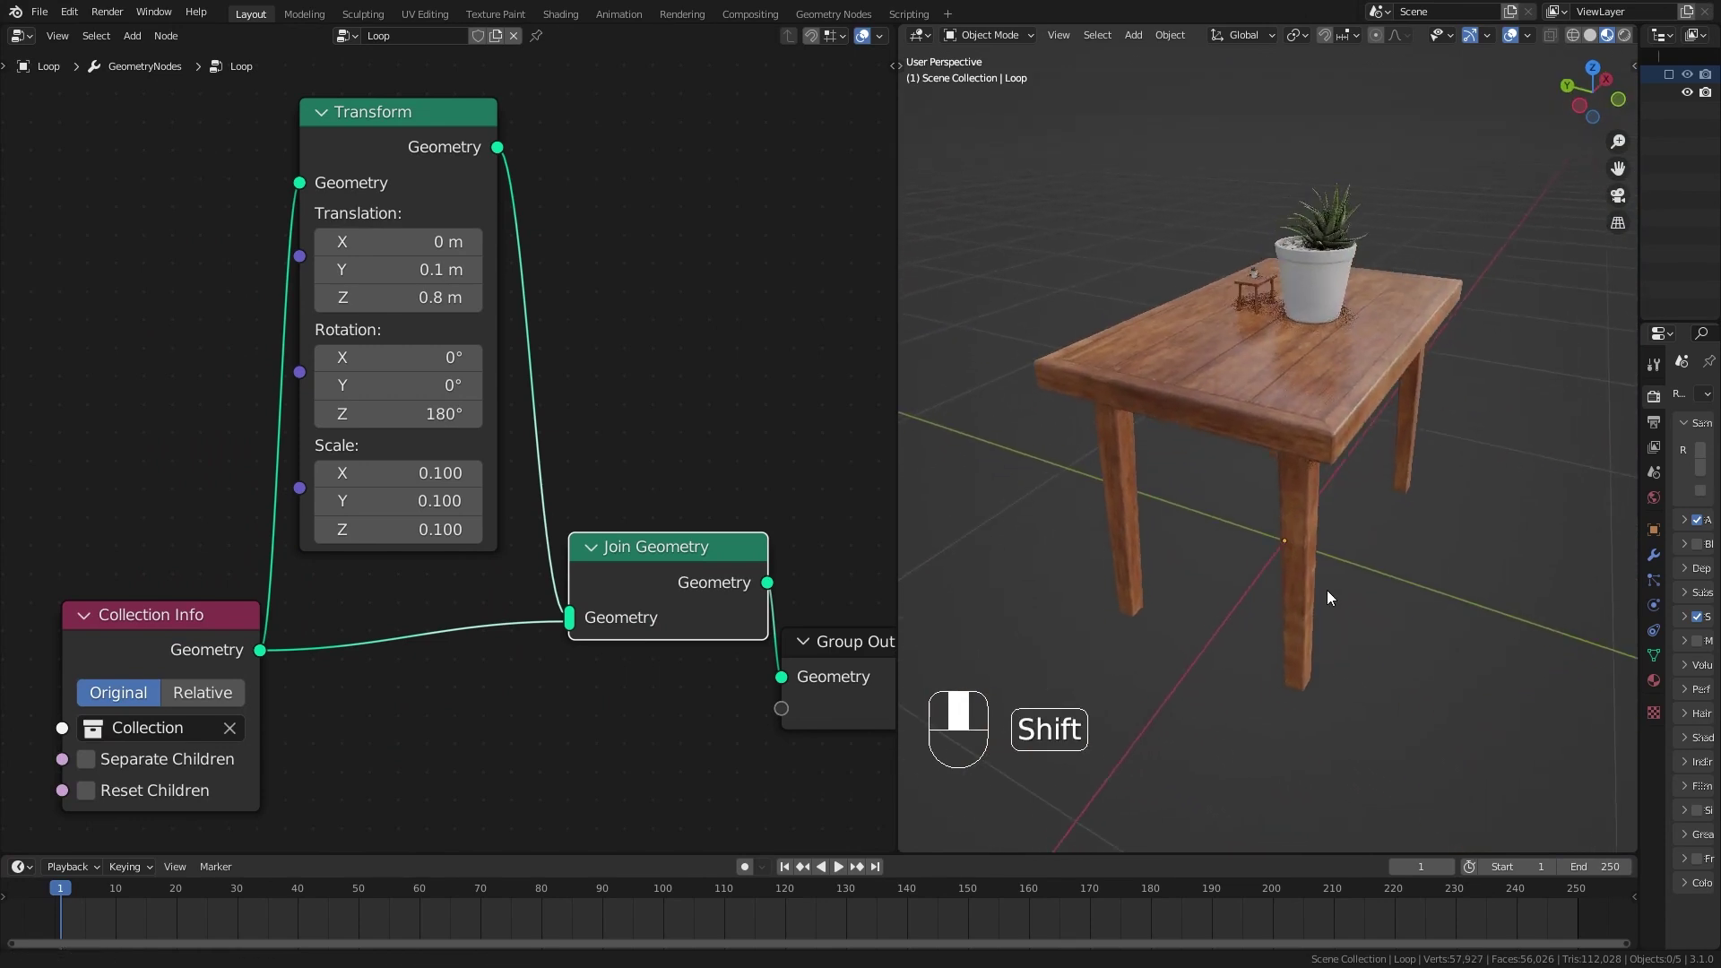
{"action": "scroll", "coordinate": [1298, 673], "scroll_direction": "down", "scroll_amount": 3}
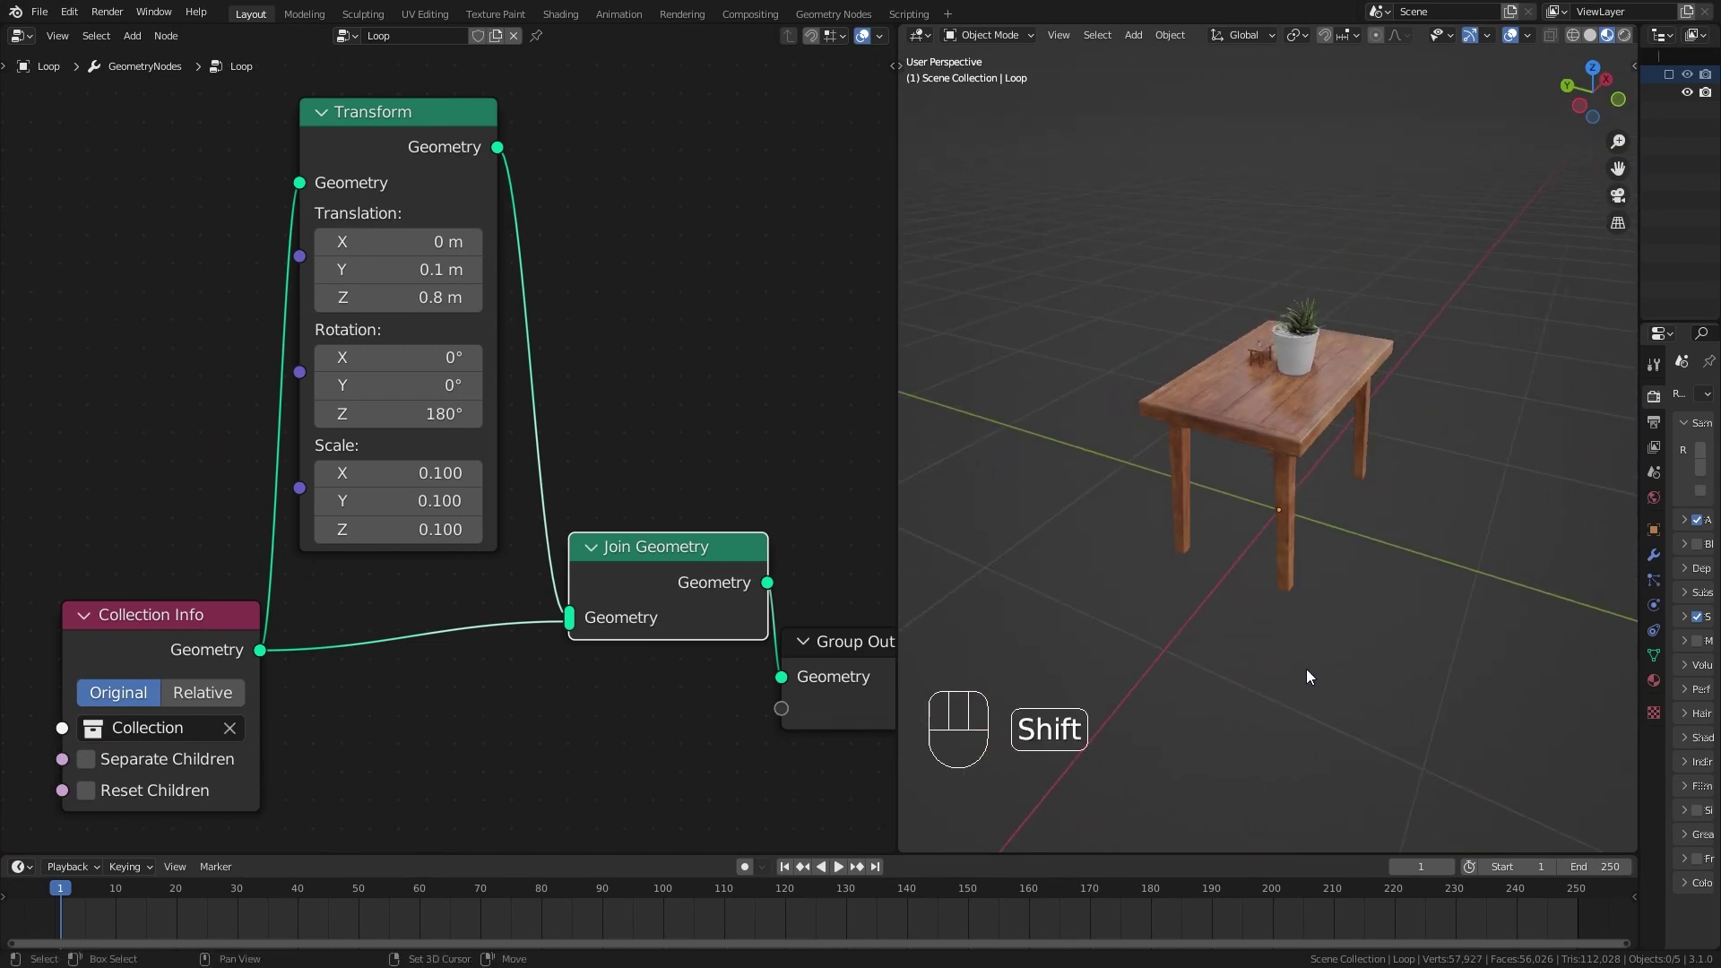
{"action": "middle_click_drag", "start_coordinate": [1306, 673], "coordinate": [1307, 623], "text": "shift"}
Duplicate the Transform node below the original and link it between Collection Info and Join Geometry, moving Collection Info aside for space.
{"action": "scroll", "coordinate": [591, 409], "scroll_direction": "down", "scroll_amount": 4}
{"action": "middle_click_drag", "start_coordinate": [591, 409], "coordinate": [584, 325]}
{"action": "left_click", "coordinate": [404, 133]}
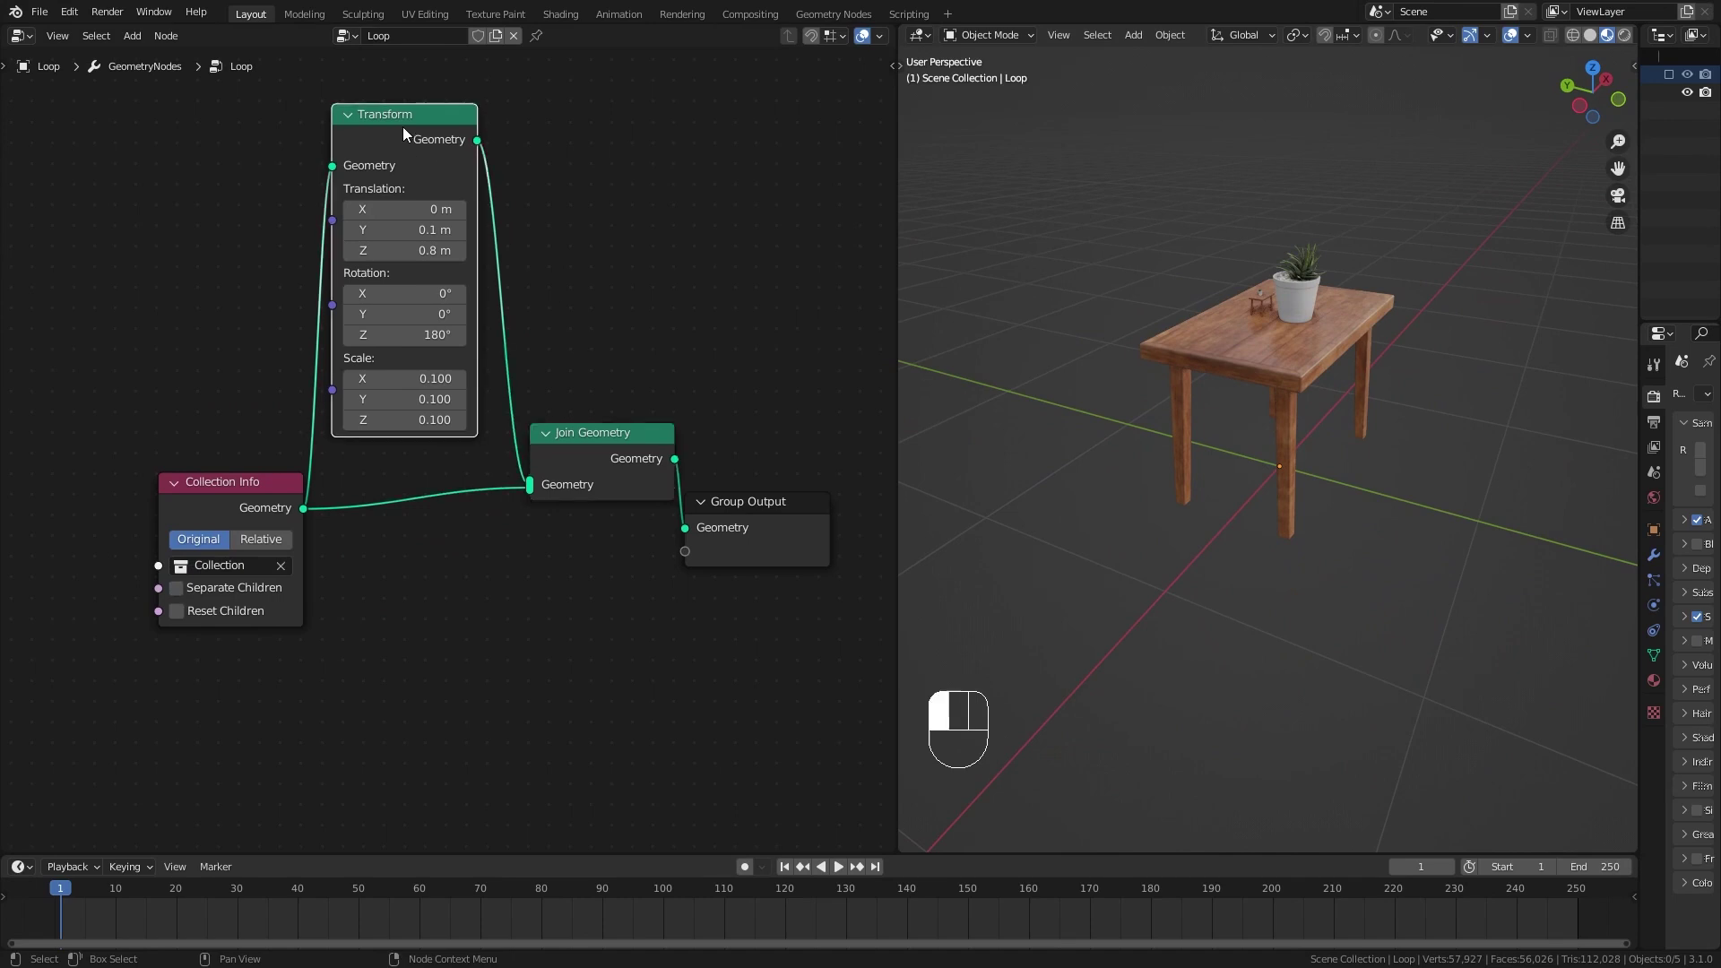
{"action": "key", "text": "shift+d"}
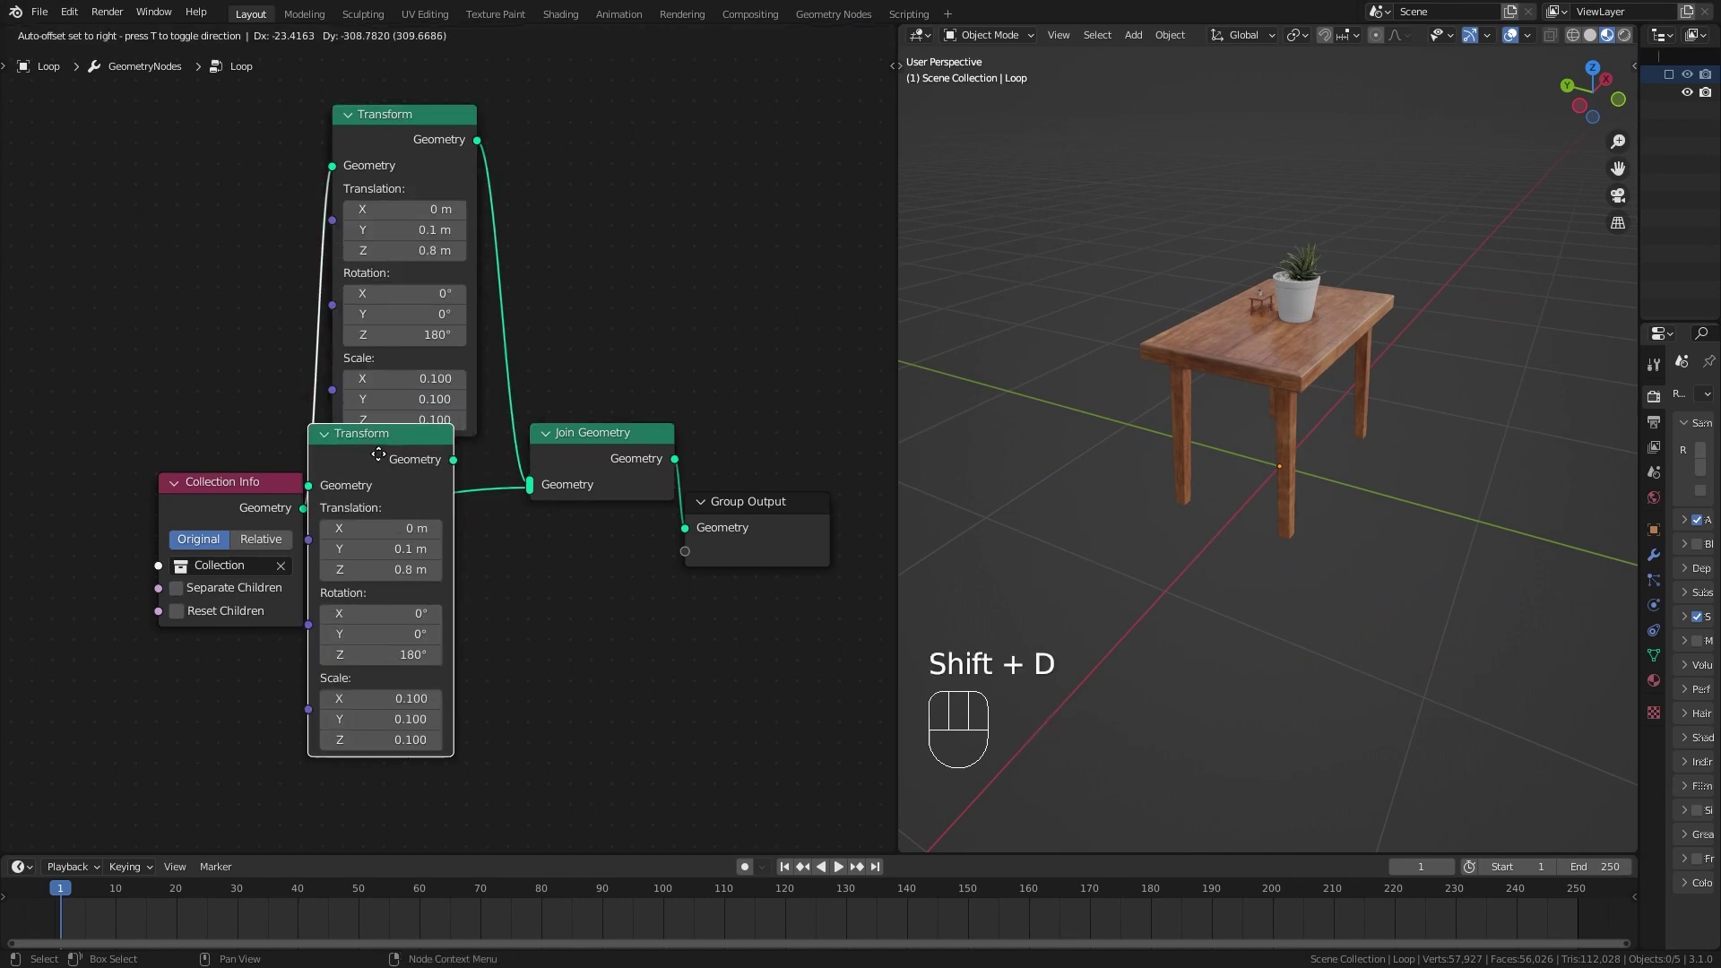
{"action": "left_click", "coordinate": [431, 615]}
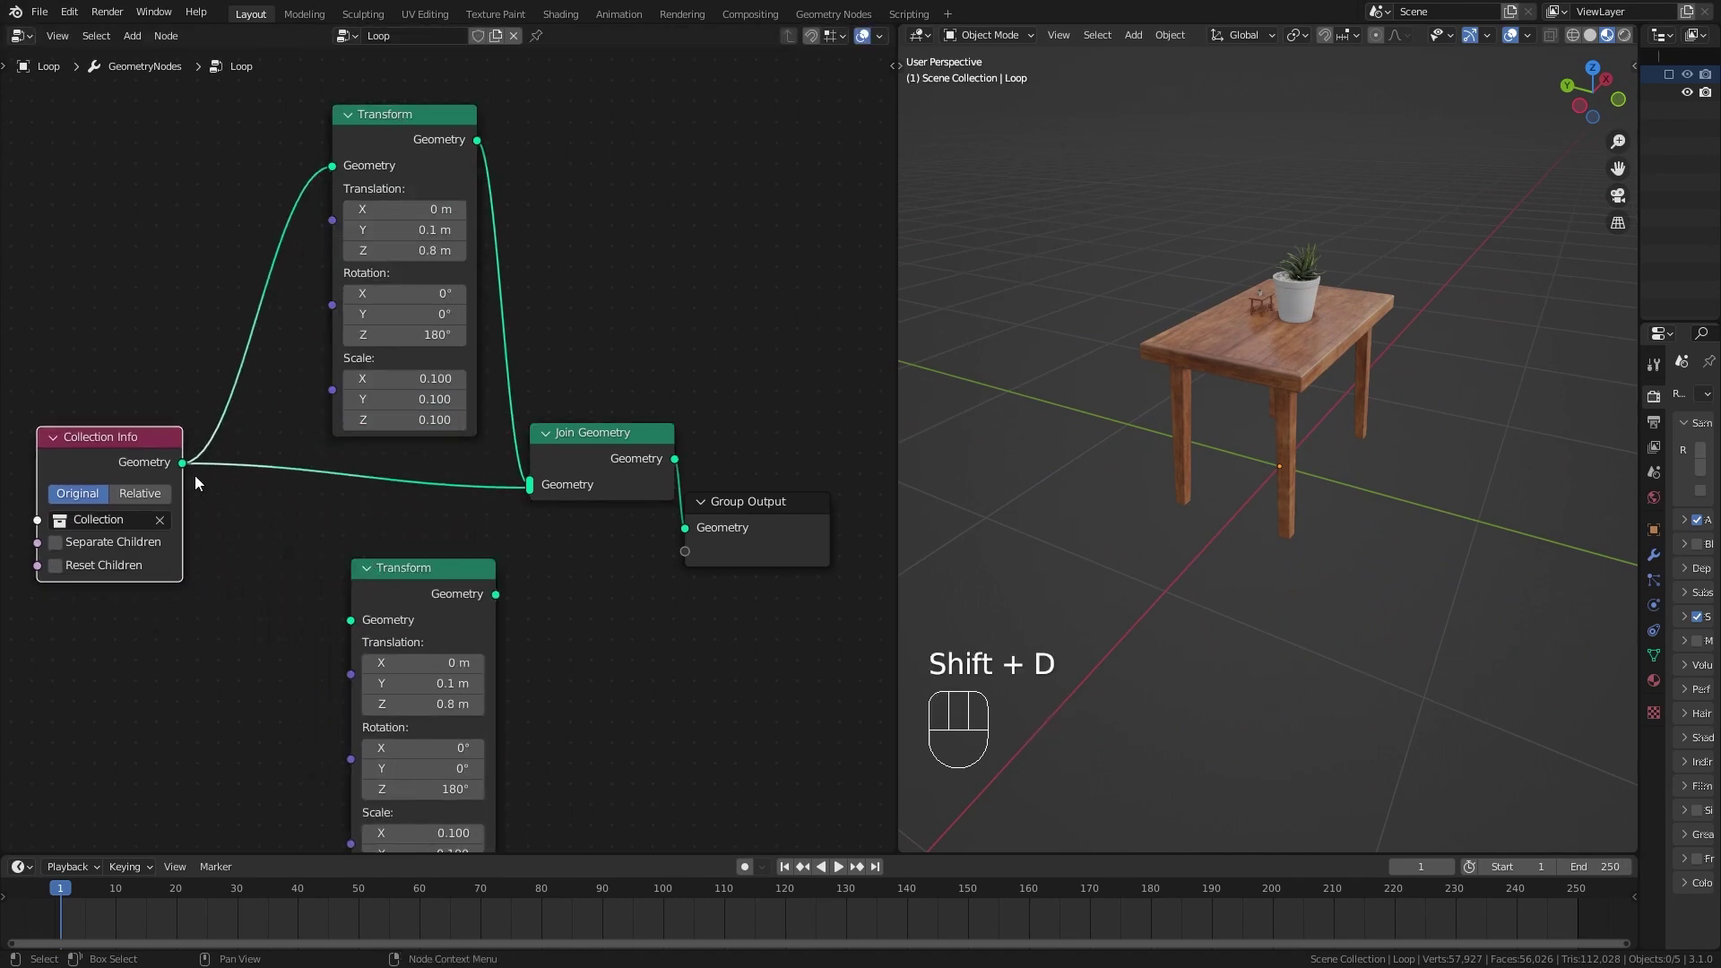
{"action": "left_click_drag", "start_coordinate": [377, 630], "coordinate": [287, 604]}
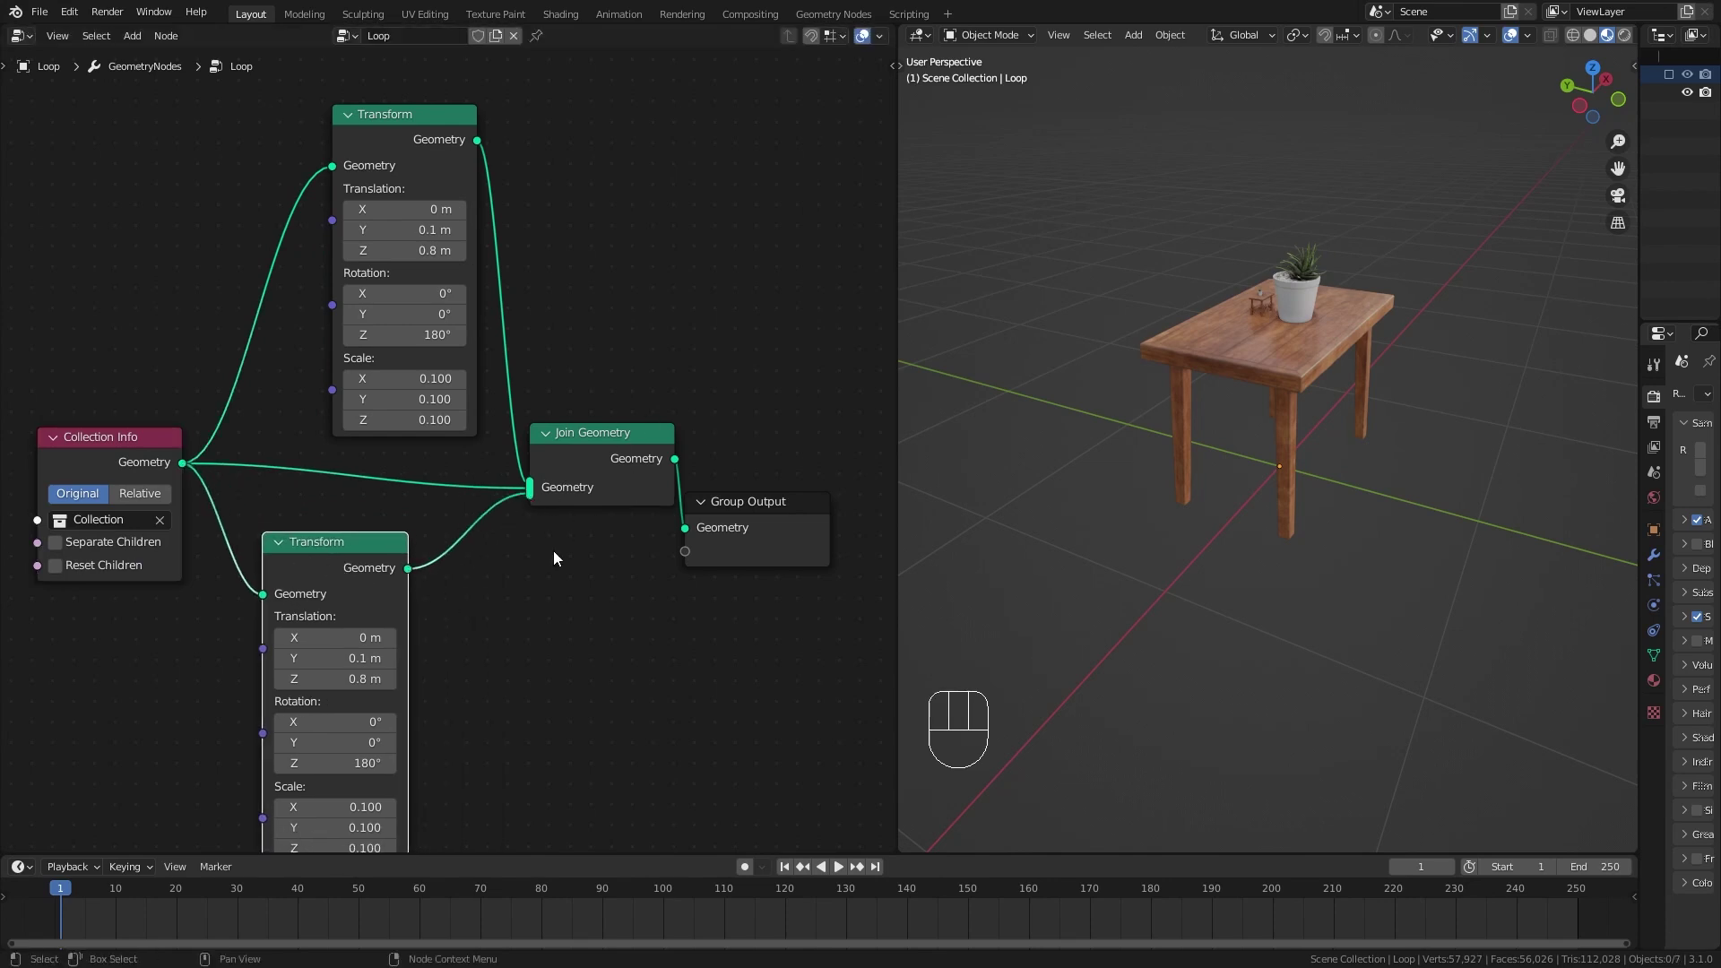
Set the duplicated Transform node's scale to 10 on all three axes.
{"action": "scroll", "coordinate": [553, 558], "scroll_direction": "up", "scroll_amount": 3}
{"action": "middle_click_drag", "start_coordinate": [559, 556], "coordinate": [592, 466], "text": "shift"}
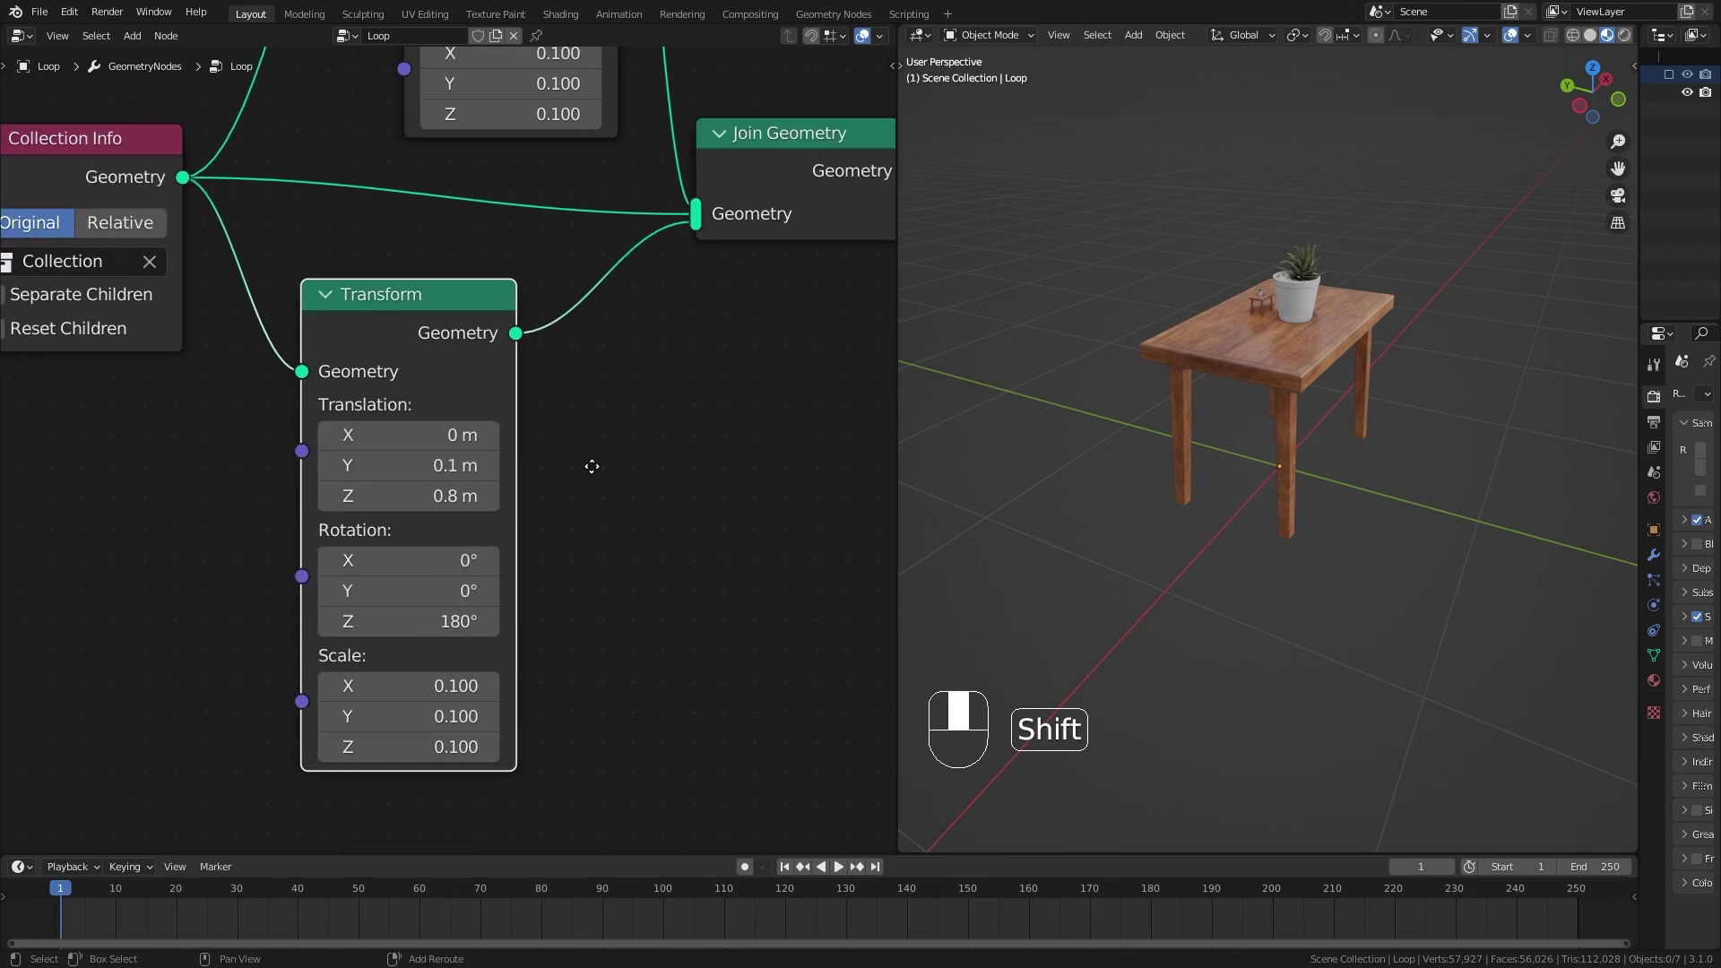
{"action": "scroll", "coordinate": [590, 531], "scroll_direction": "up", "scroll_amount": 1}
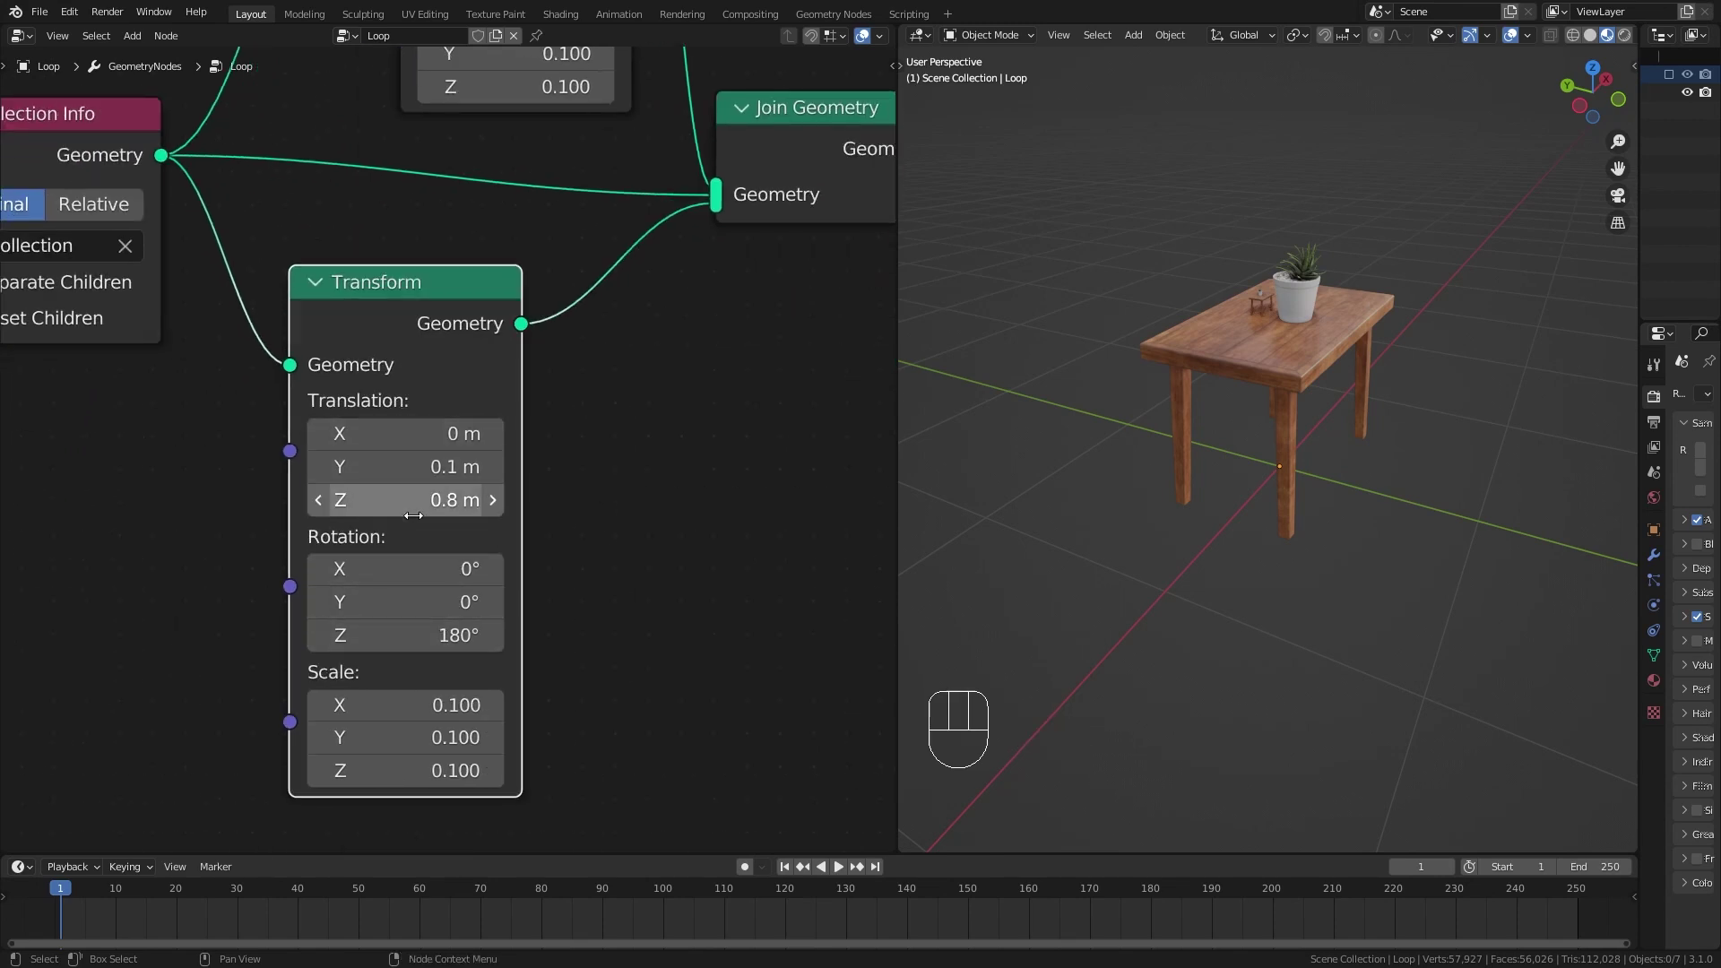
{"action": "middle_click_drag", "start_coordinate": [705, 655], "coordinate": [710, 564]}
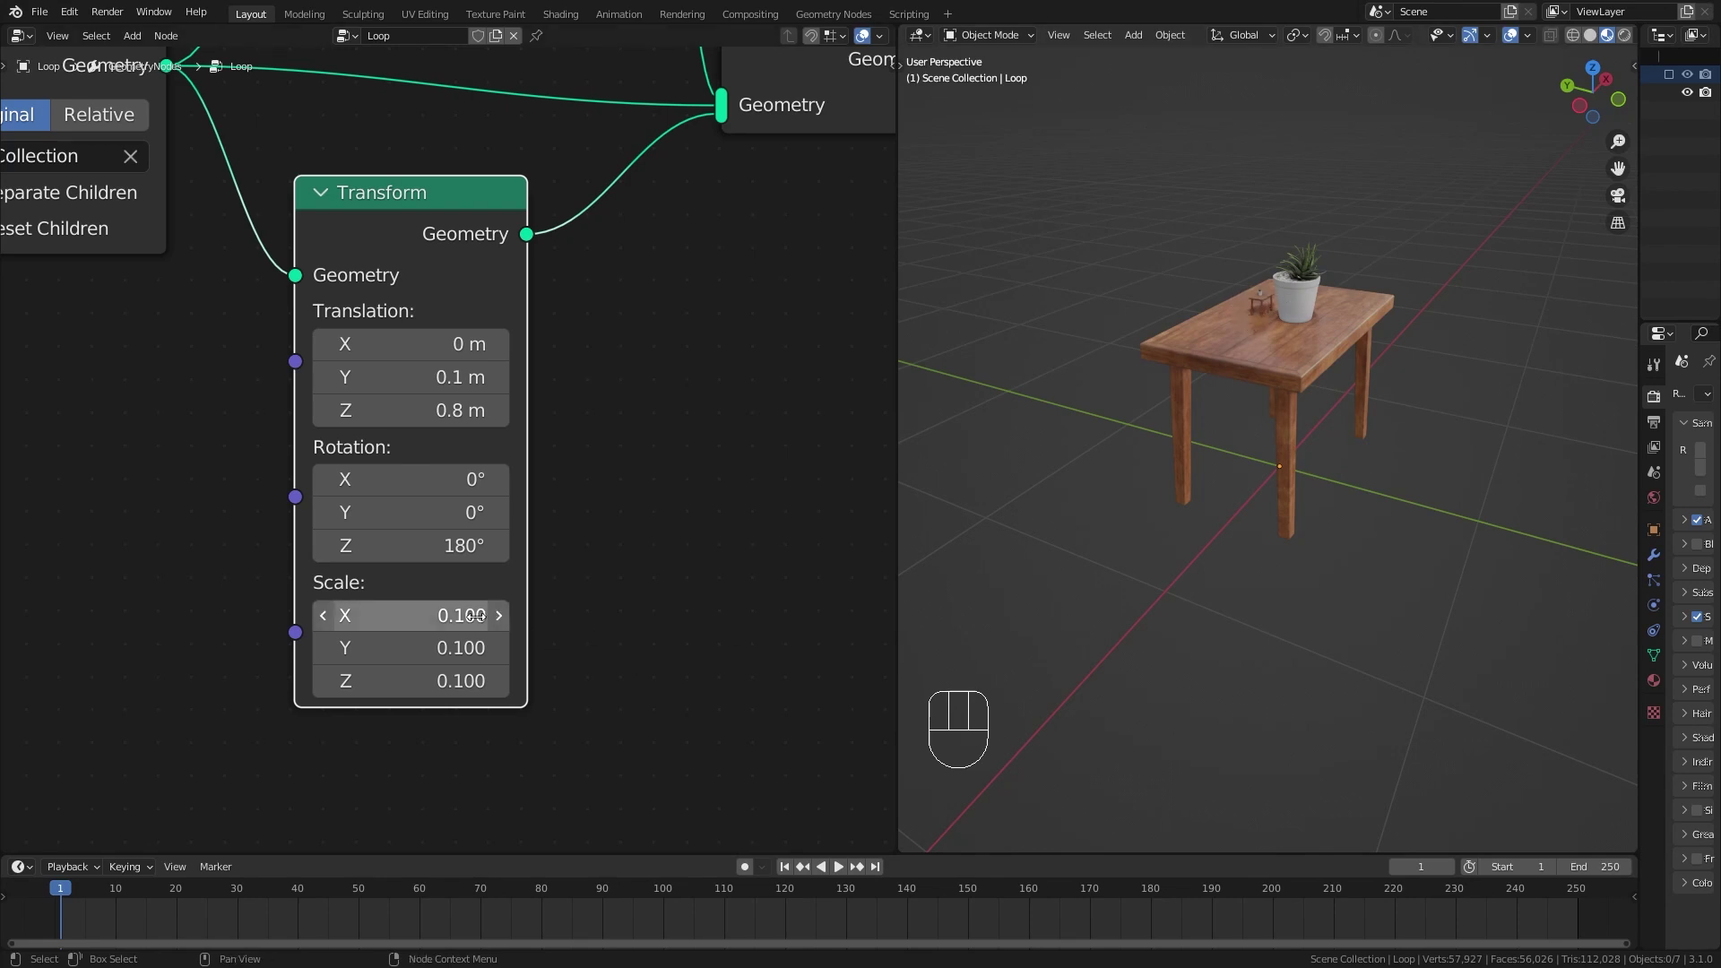
{"action": "left_click_drag", "start_coordinate": [468, 615], "coordinate": [469, 681]}
{"action": "type", "text": "10"}
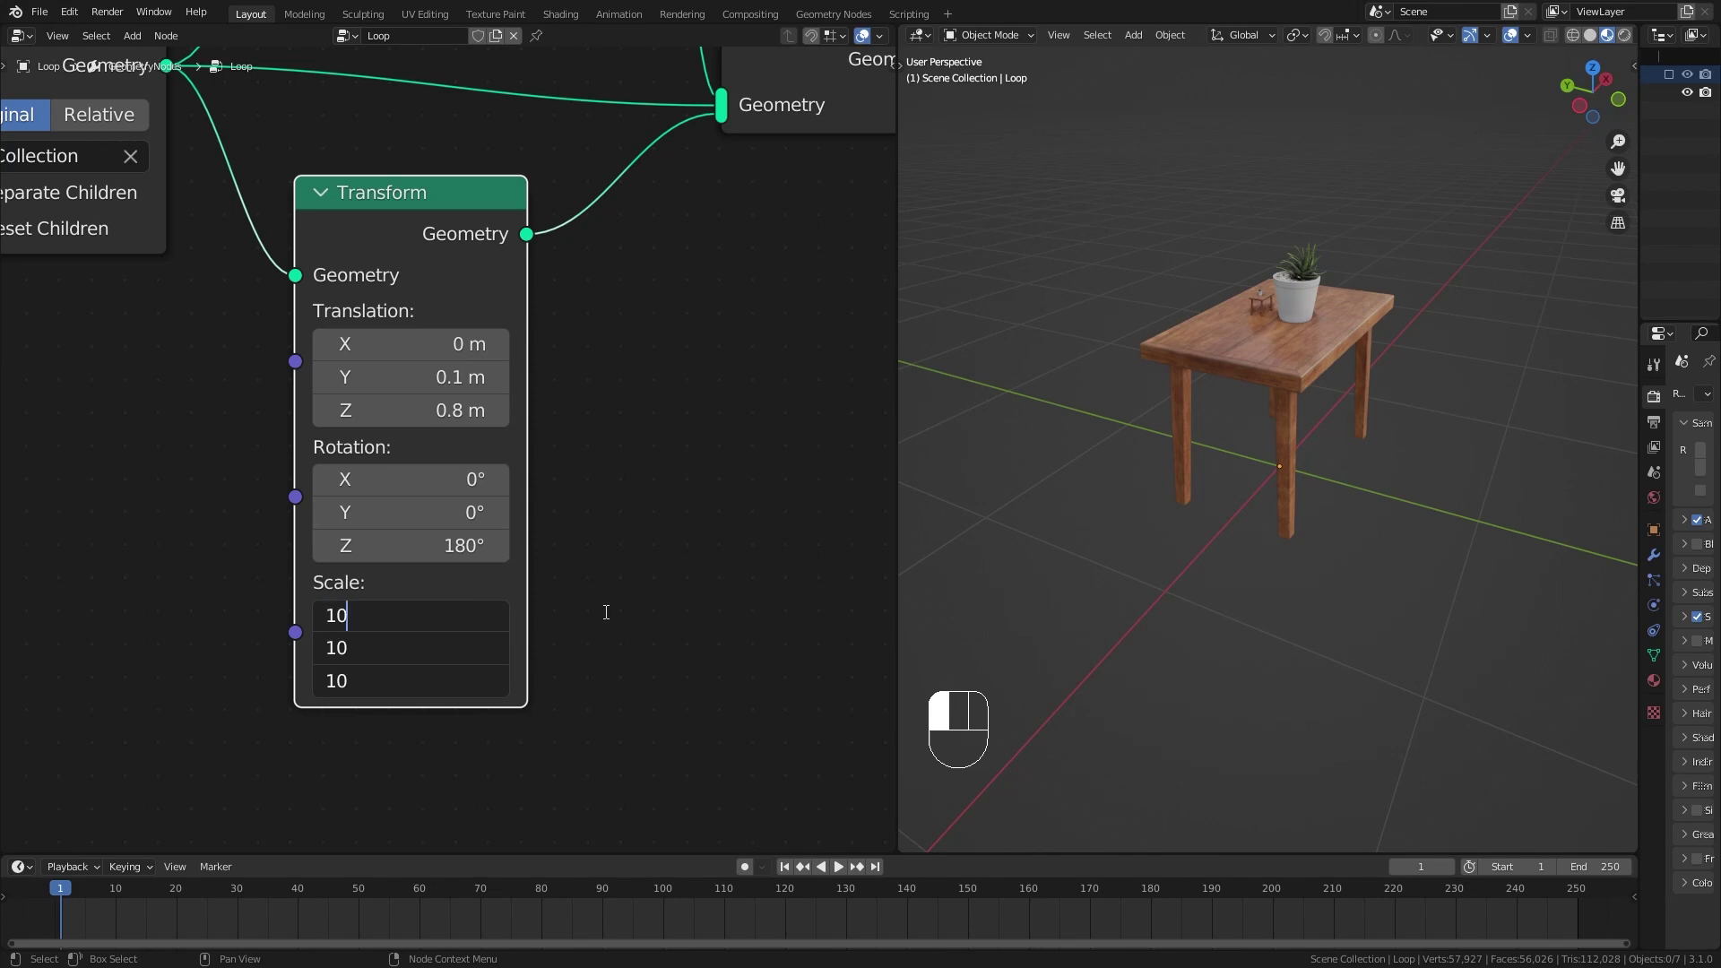
{"action": "key", "text": "Return"}
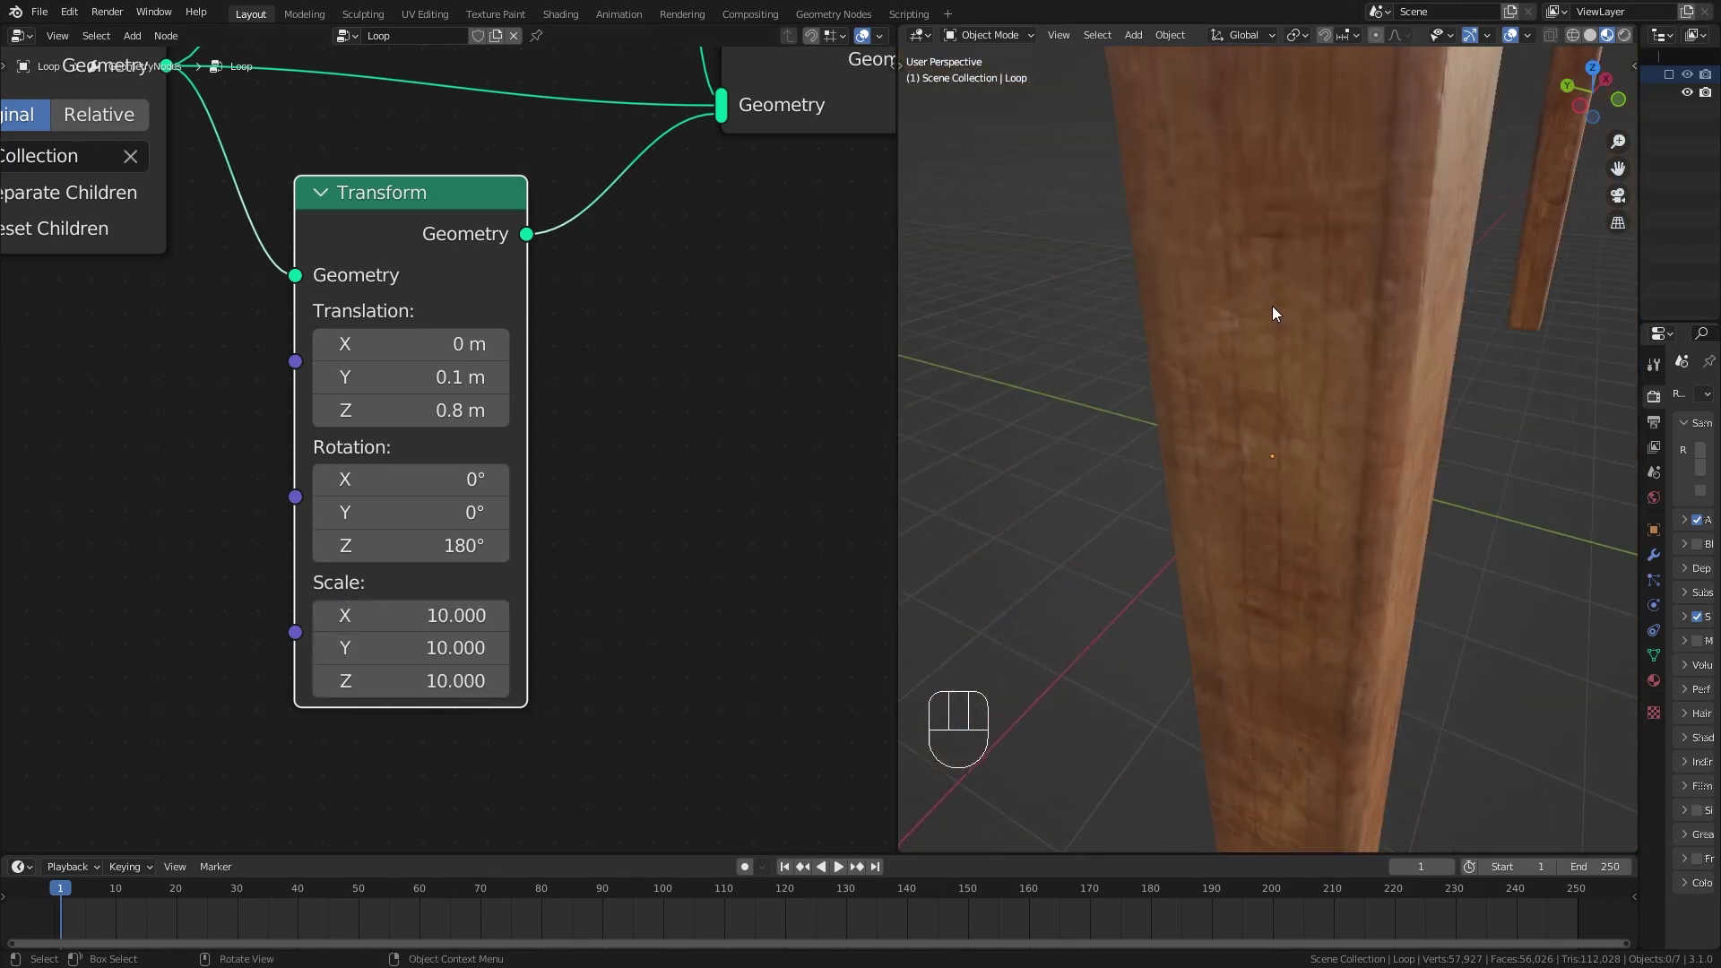
Lower the enlarged table copy by setting the duplicated Transform node's Z translation to -8 m.
{"action": "scroll", "coordinate": [1272, 306], "scroll_direction": "down", "scroll_amount": 3}
{"action": "middle_click_drag", "start_coordinate": [1369, 391], "coordinate": [1304, 456]}
{"action": "scroll", "coordinate": [1360, 401], "scroll_direction": "down", "scroll_amount": 4}
{"action": "scroll", "coordinate": [1363, 396], "scroll_direction": "down", "scroll_amount": 2}
{"action": "scroll", "coordinate": [1346, 475], "scroll_direction": "up", "scroll_amount": 5}
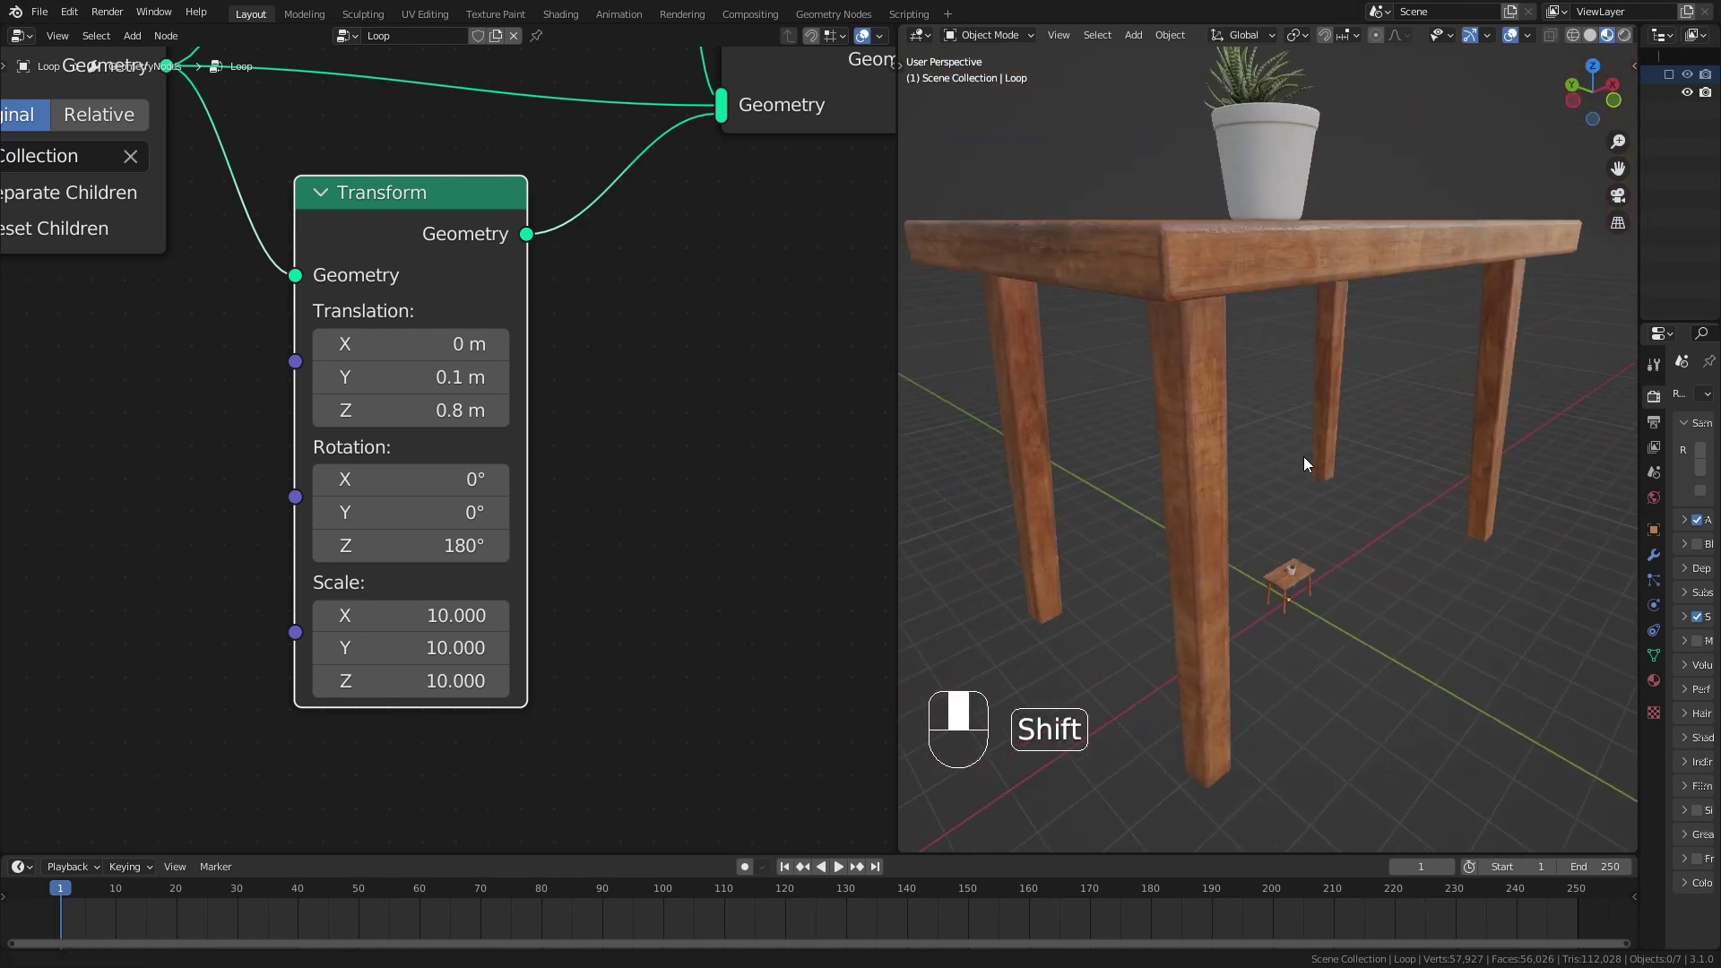
{"action": "left_click", "coordinate": [440, 411]}
{"action": "key", "text": "BackSpace"}
{"action": "type", "text": "-8"}
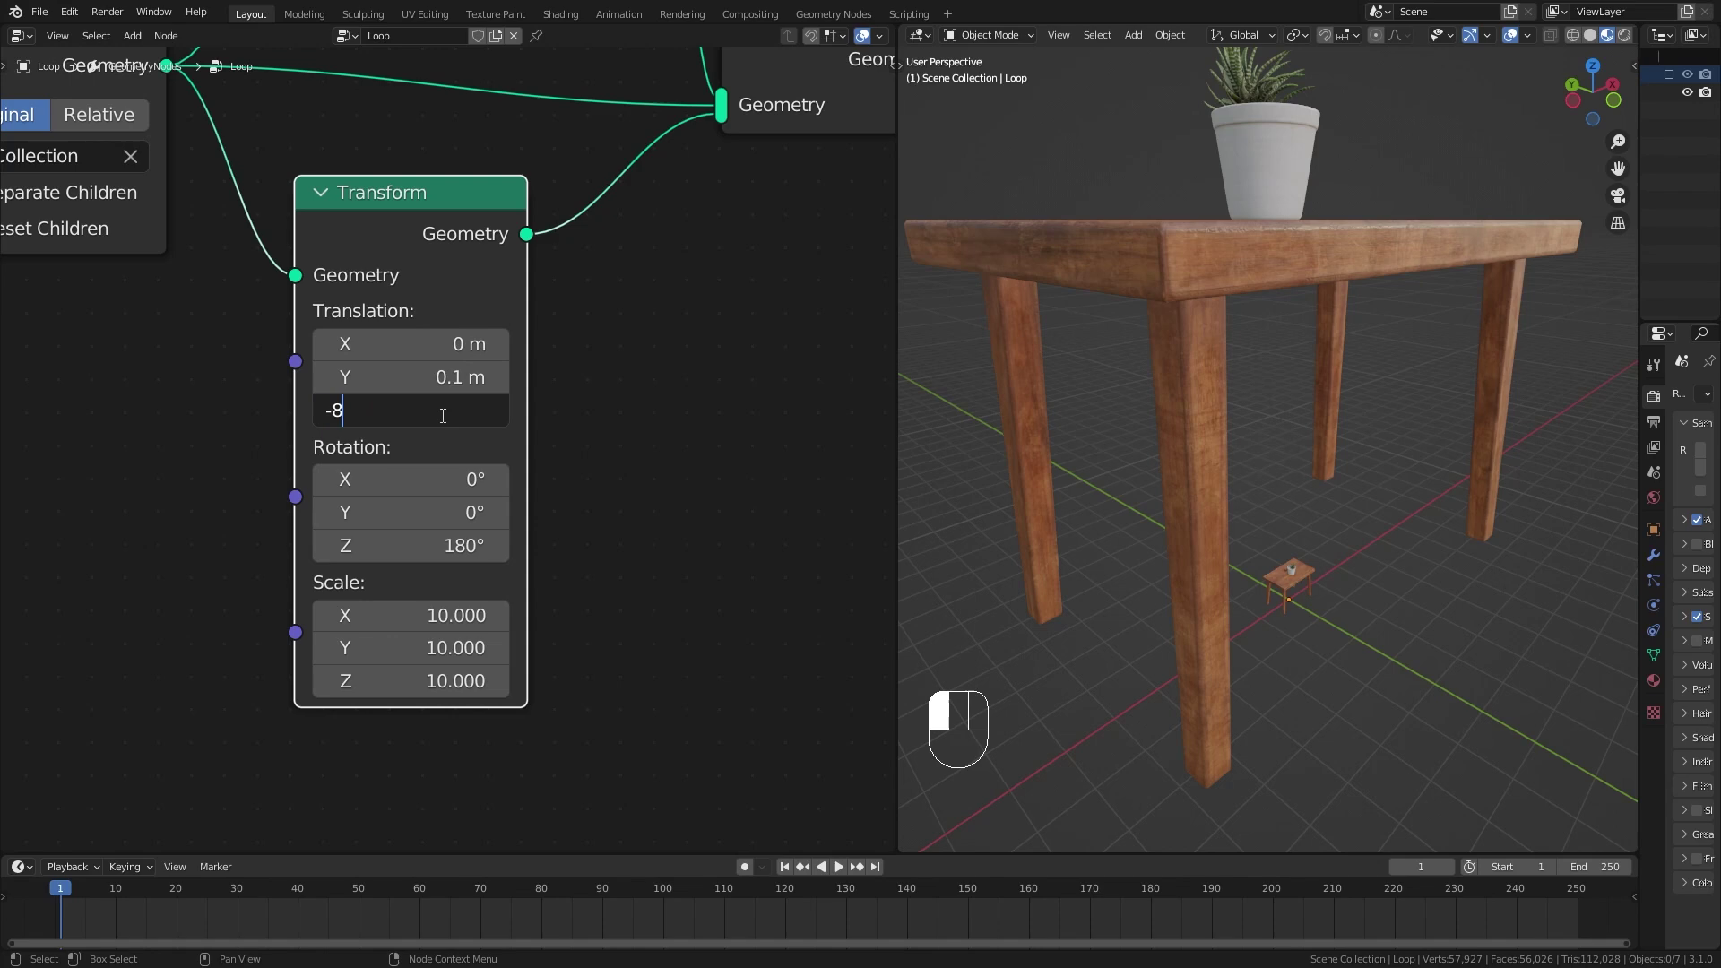
{"action": "key", "text": "Return"}
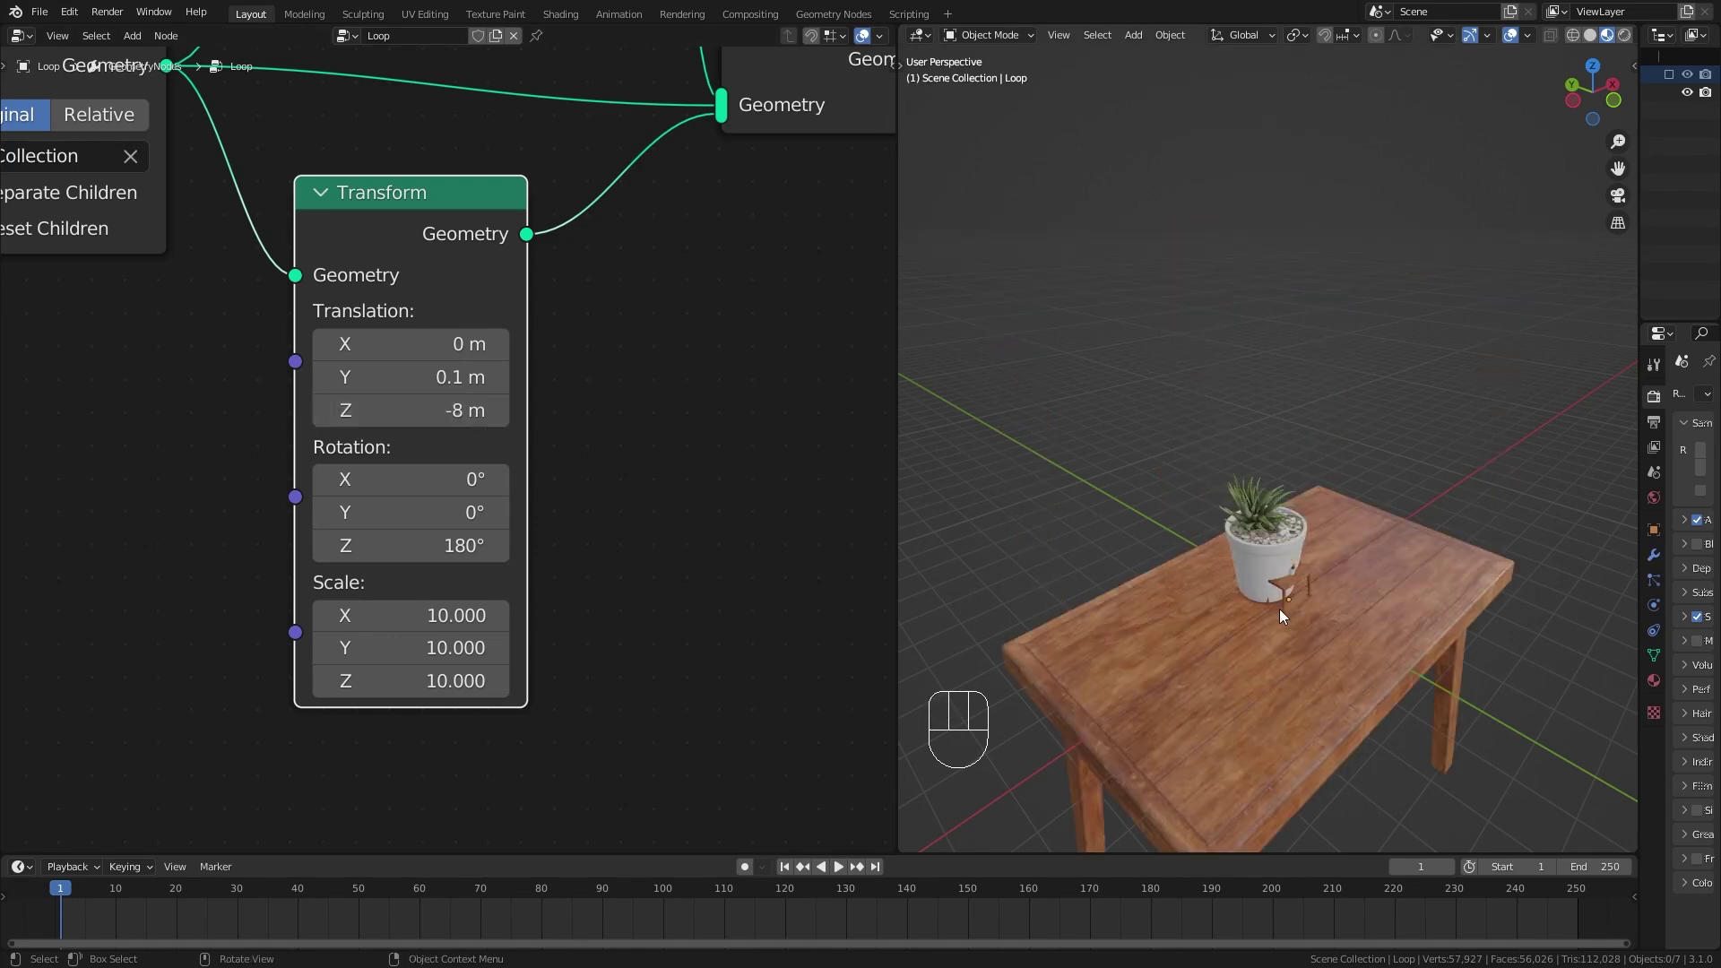
Move the enlarged plant pot clear of the original table by setting the duplicated Transform's Y translation to 1 m.
{"action": "middle_click_drag", "start_coordinate": [1278, 609], "coordinate": [1305, 580]}
{"action": "scroll", "coordinate": [1343, 604], "scroll_direction": "up", "scroll_amount": 6}
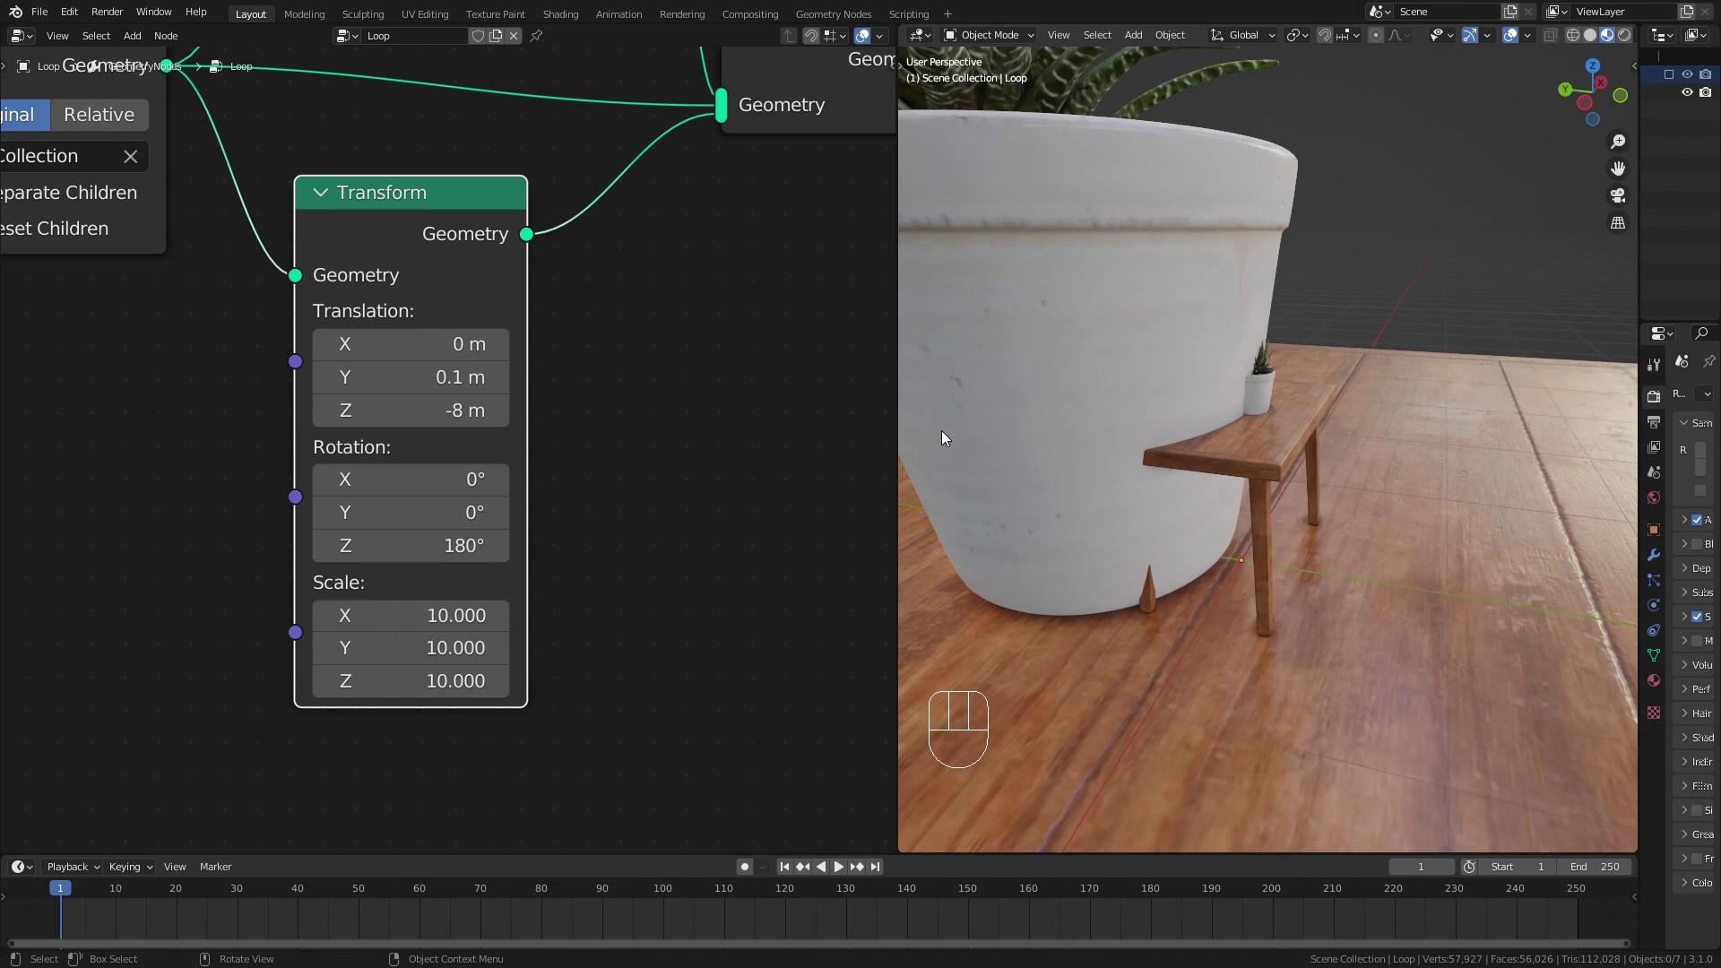
{"action": "left_click", "coordinate": [444, 378]}
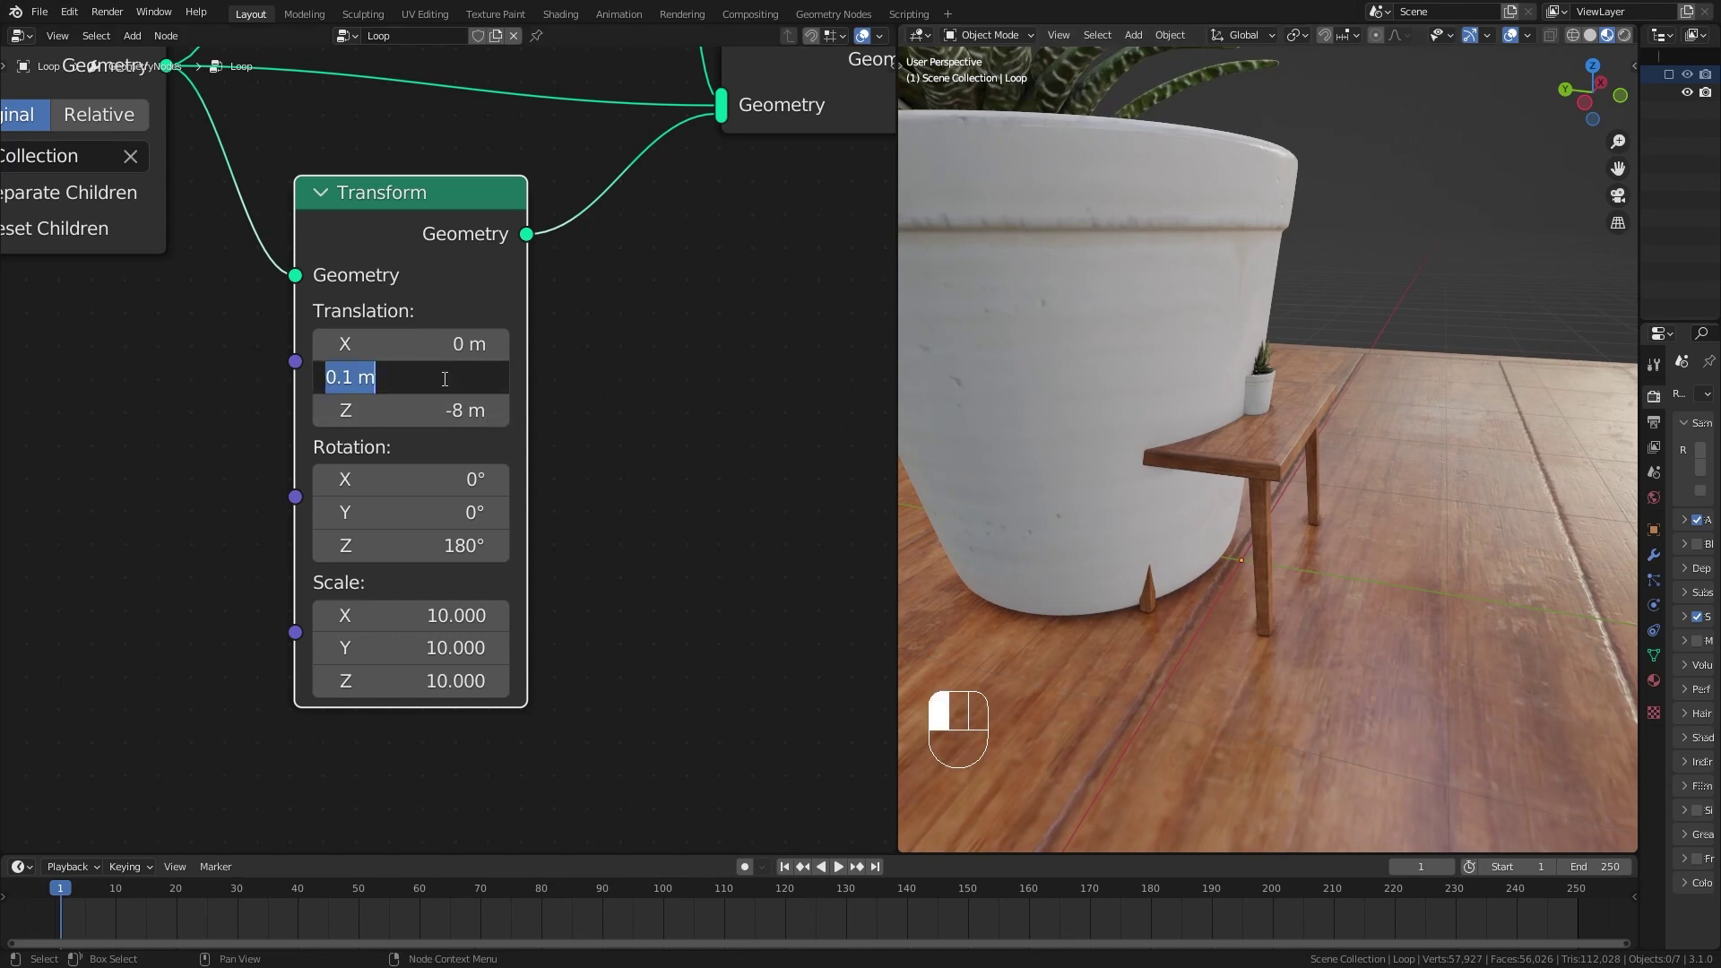
{"action": "type", "text": "1"}
{"action": "key", "text": "Return"}
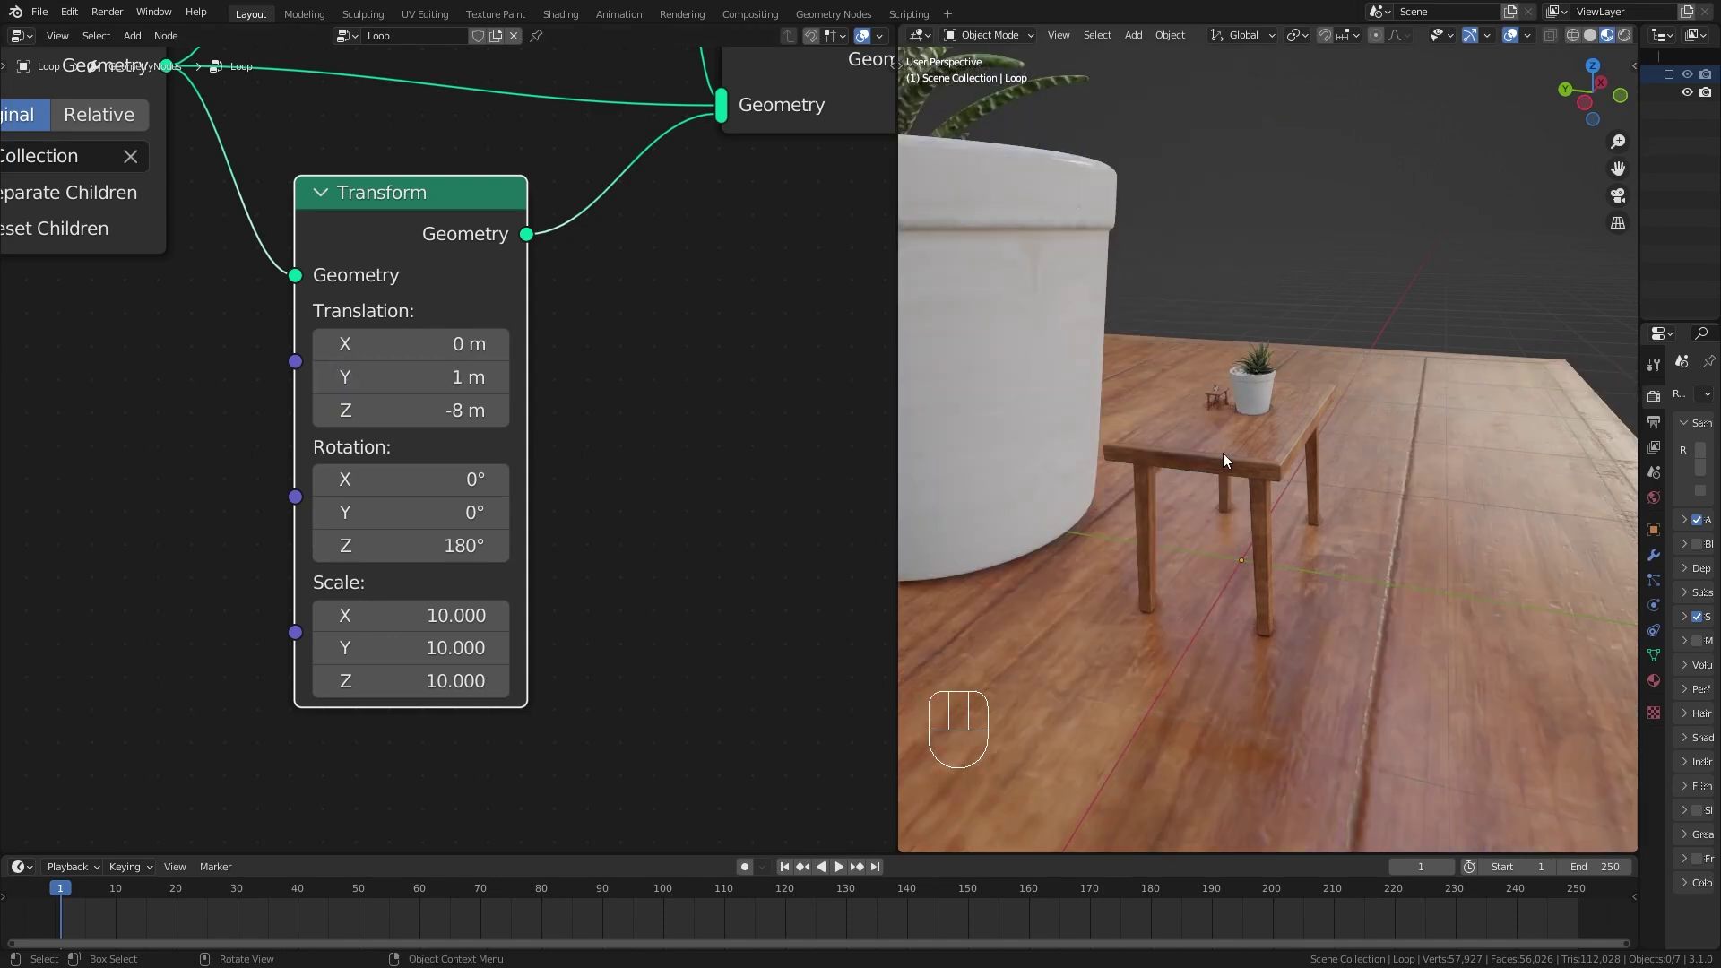
Inspect the nested large, original and miniature tables in the viewport, comparing their relative placement and scale.
{"action": "scroll", "coordinate": [1223, 454], "scroll_direction": "down", "scroll_amount": 4}
{"action": "middle_click_drag", "start_coordinate": [1243, 423], "coordinate": [1326, 470], "text": "shift"}
{"action": "scroll", "coordinate": [1192, 507], "scroll_direction": "down", "scroll_amount": 5}
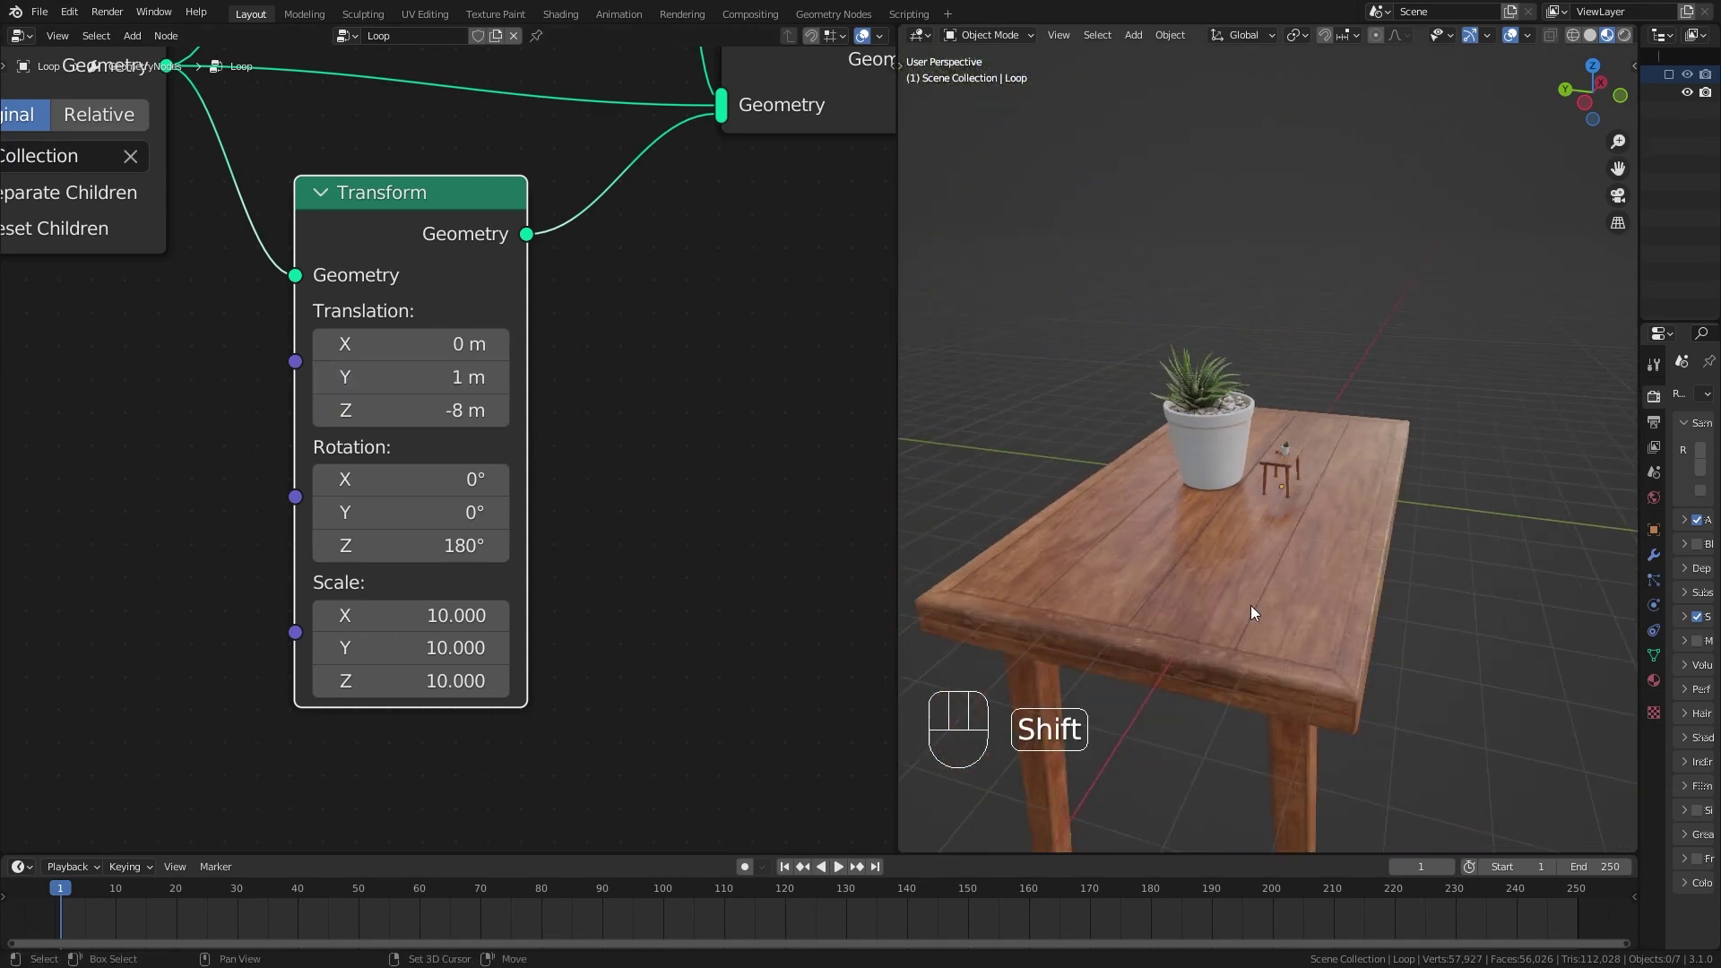
{"action": "middle_click_drag", "start_coordinate": [1310, 674], "coordinate": [1347, 579], "text": "shift"}
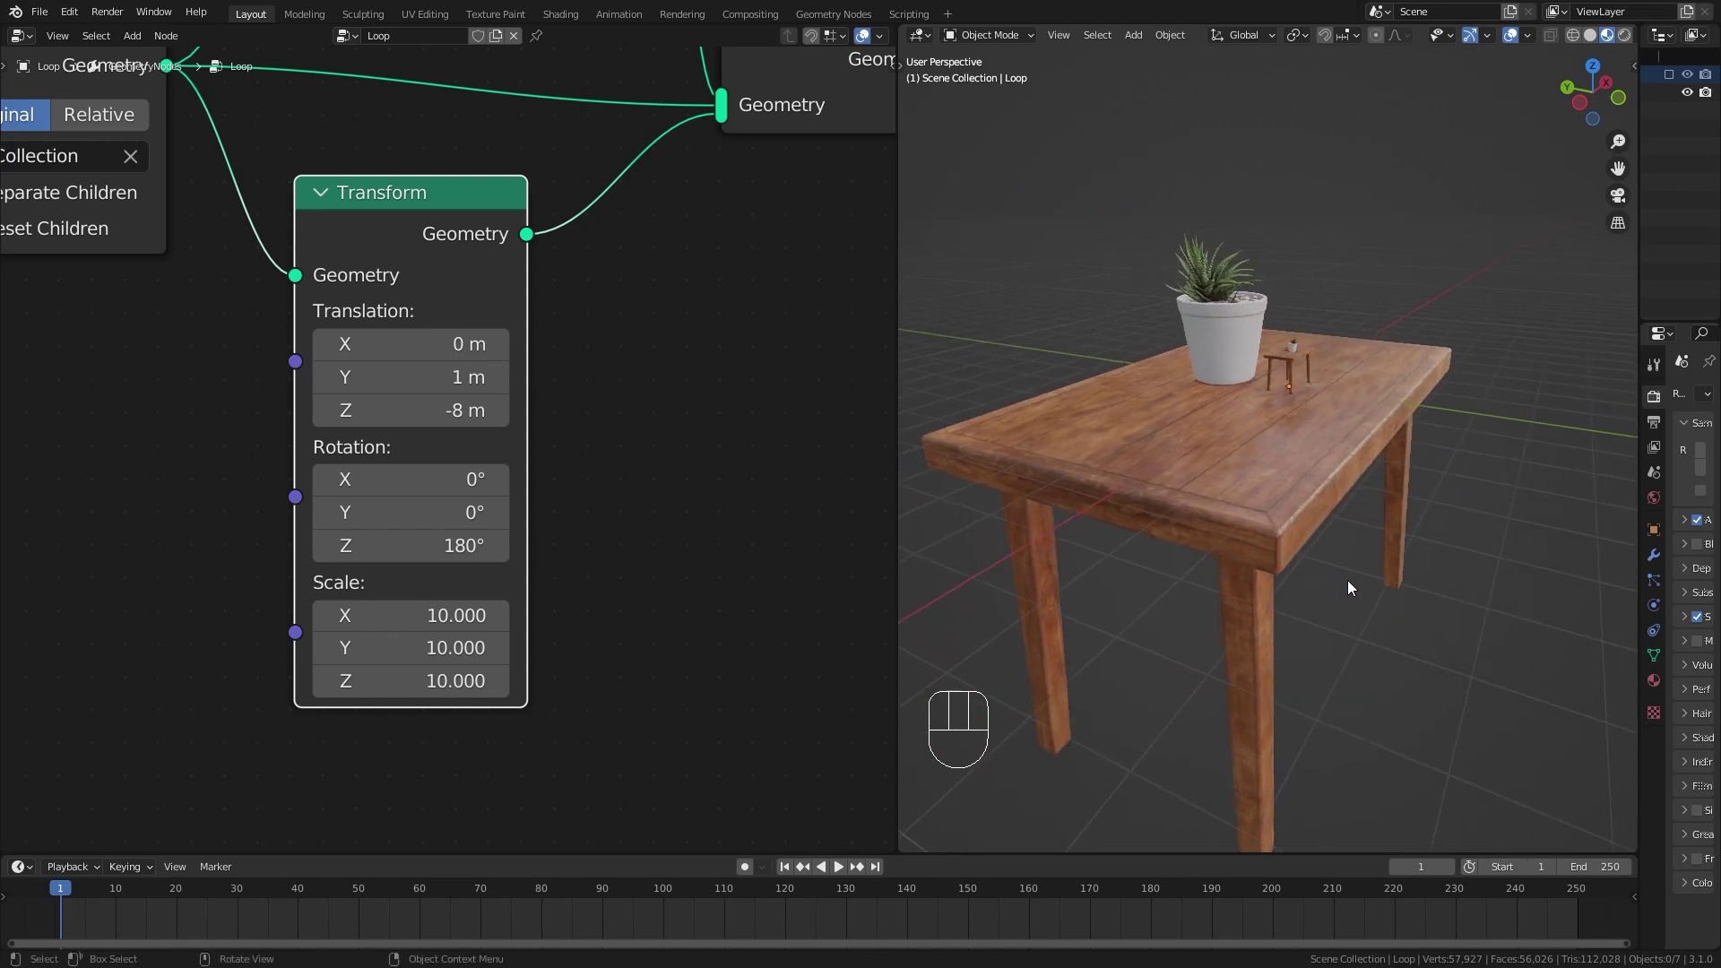
{"action": "scroll", "coordinate": [1374, 380], "scroll_direction": "up", "scroll_amount": 3}
{"action": "middle_click_drag", "start_coordinate": [1374, 380], "coordinate": [1321, 513], "text": "shift"}
{"action": "scroll", "coordinate": [1351, 653], "scroll_direction": "up", "scroll_amount": 4}
{"action": "scroll", "coordinate": [1349, 569], "scroll_direction": "up", "scroll_amount": 1}
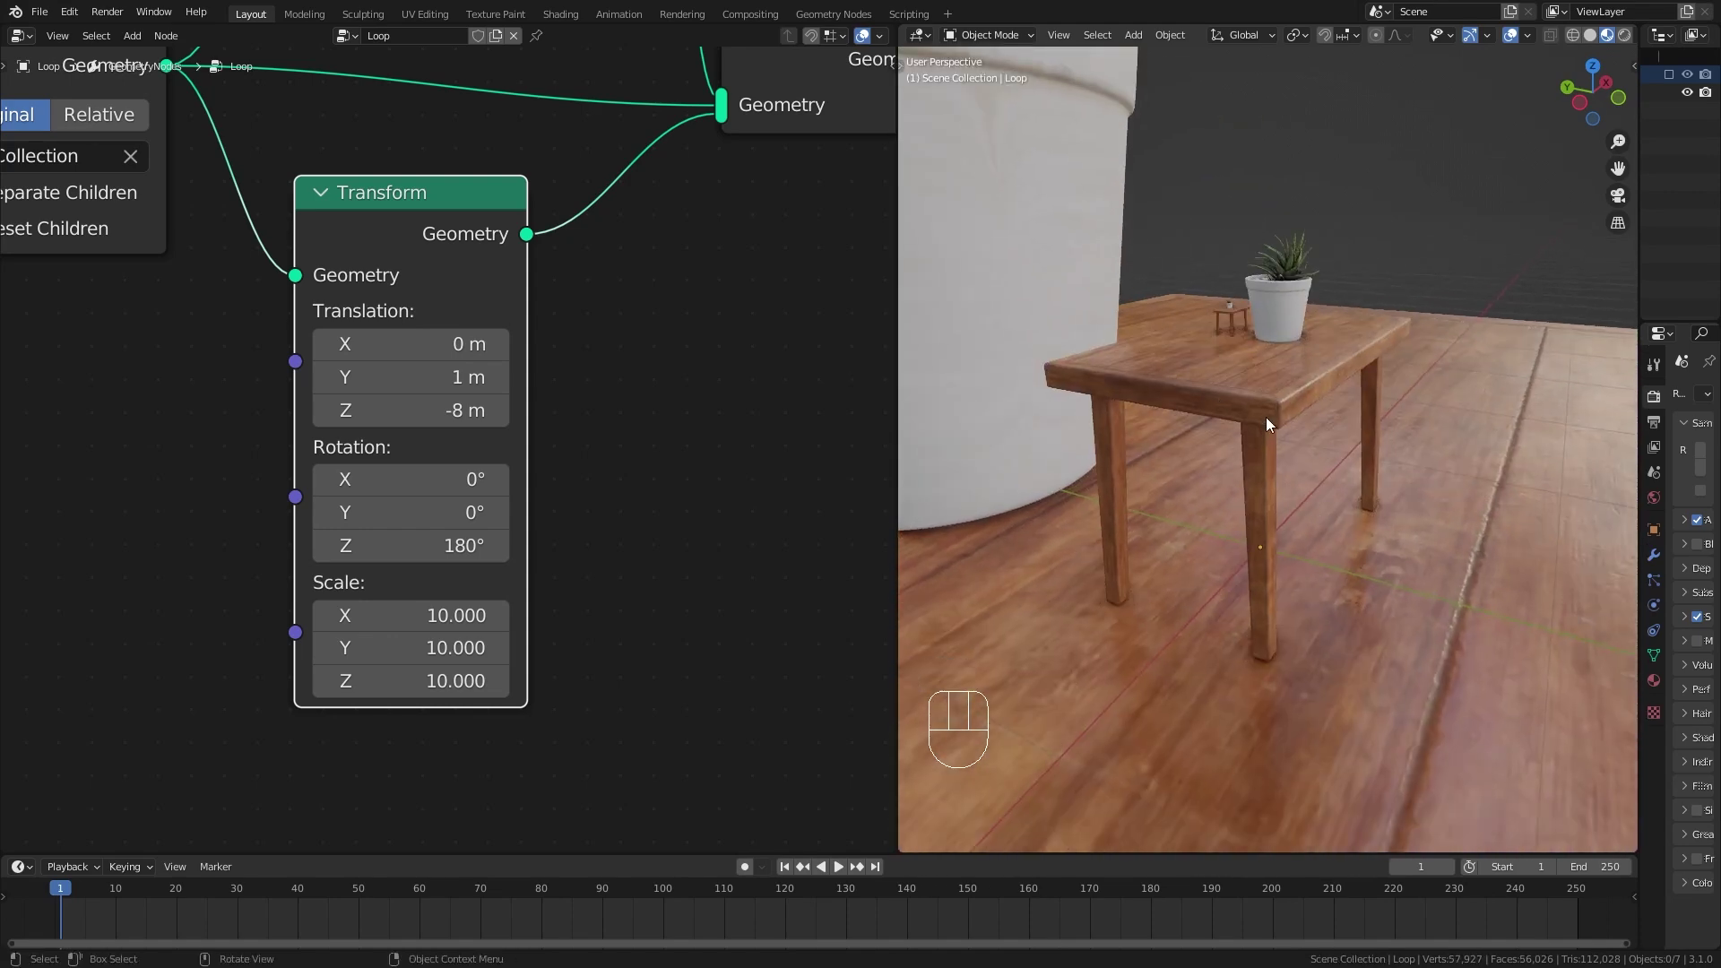
{"action": "middle_click_drag", "start_coordinate": [1278, 416], "coordinate": [1276, 481], "text": "shift"}
{"action": "scroll", "coordinate": [1255, 685], "scroll_direction": "up", "scroll_amount": 6}
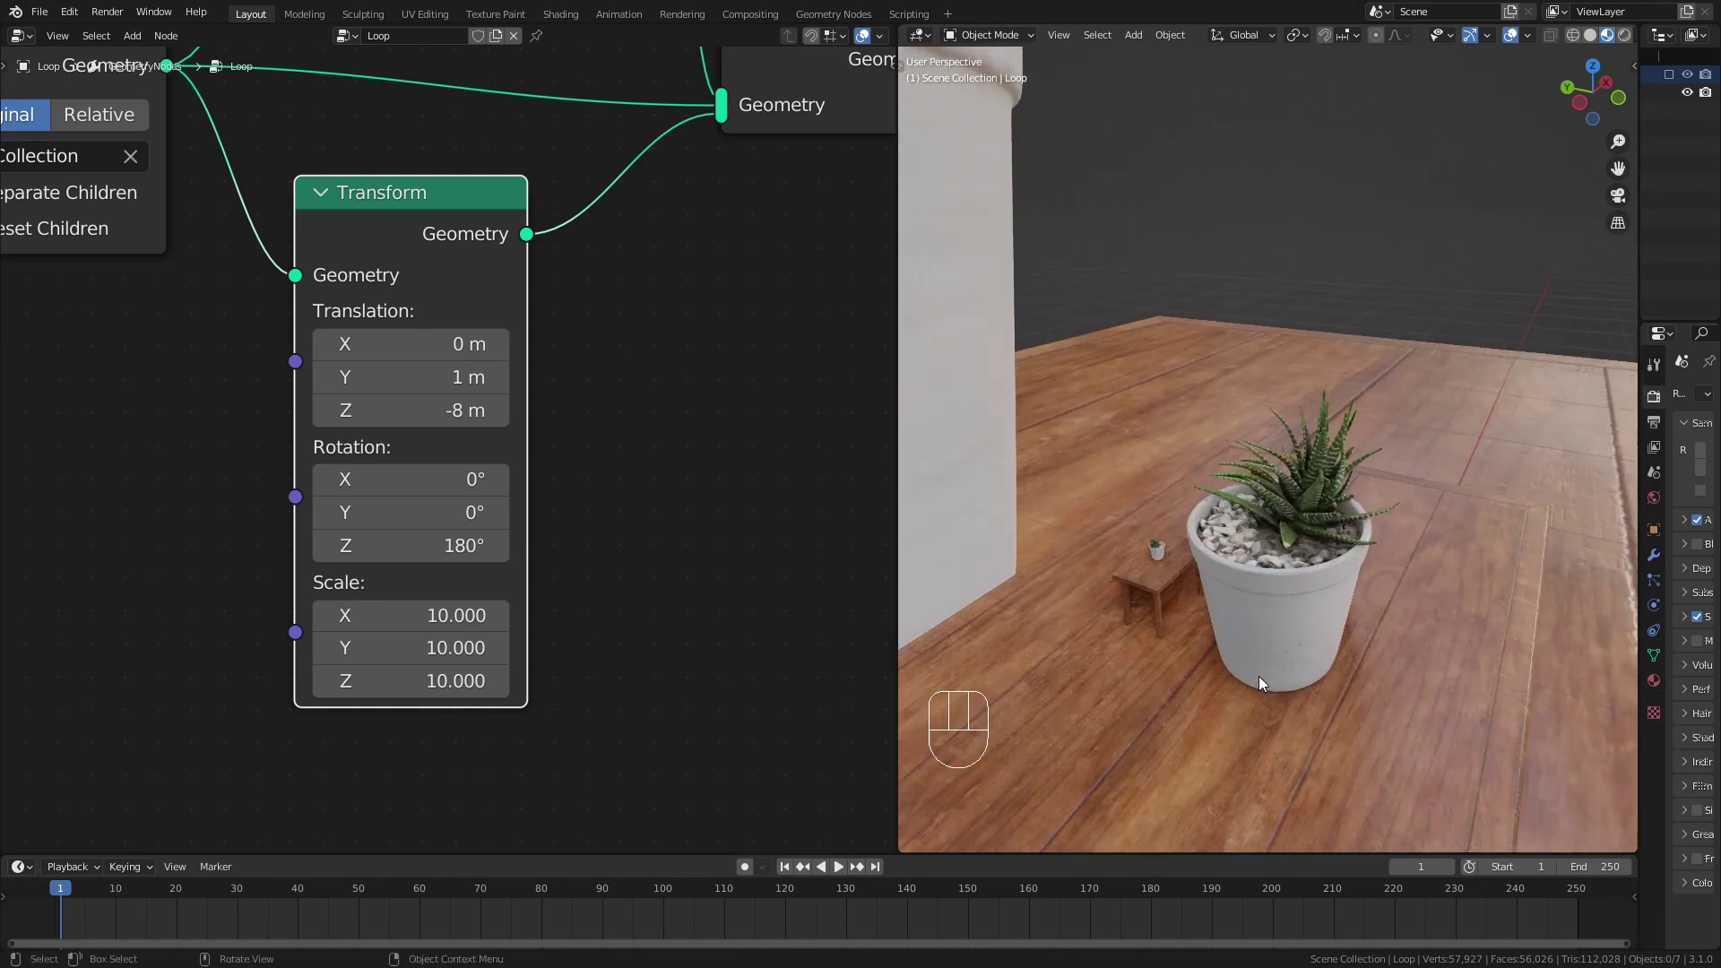
{"action": "middle_click_drag", "start_coordinate": [1258, 676], "coordinate": [1290, 493], "text": "shift"}
{"action": "scroll", "coordinate": [1380, 653], "scroll_direction": "up", "scroll_amount": 4}
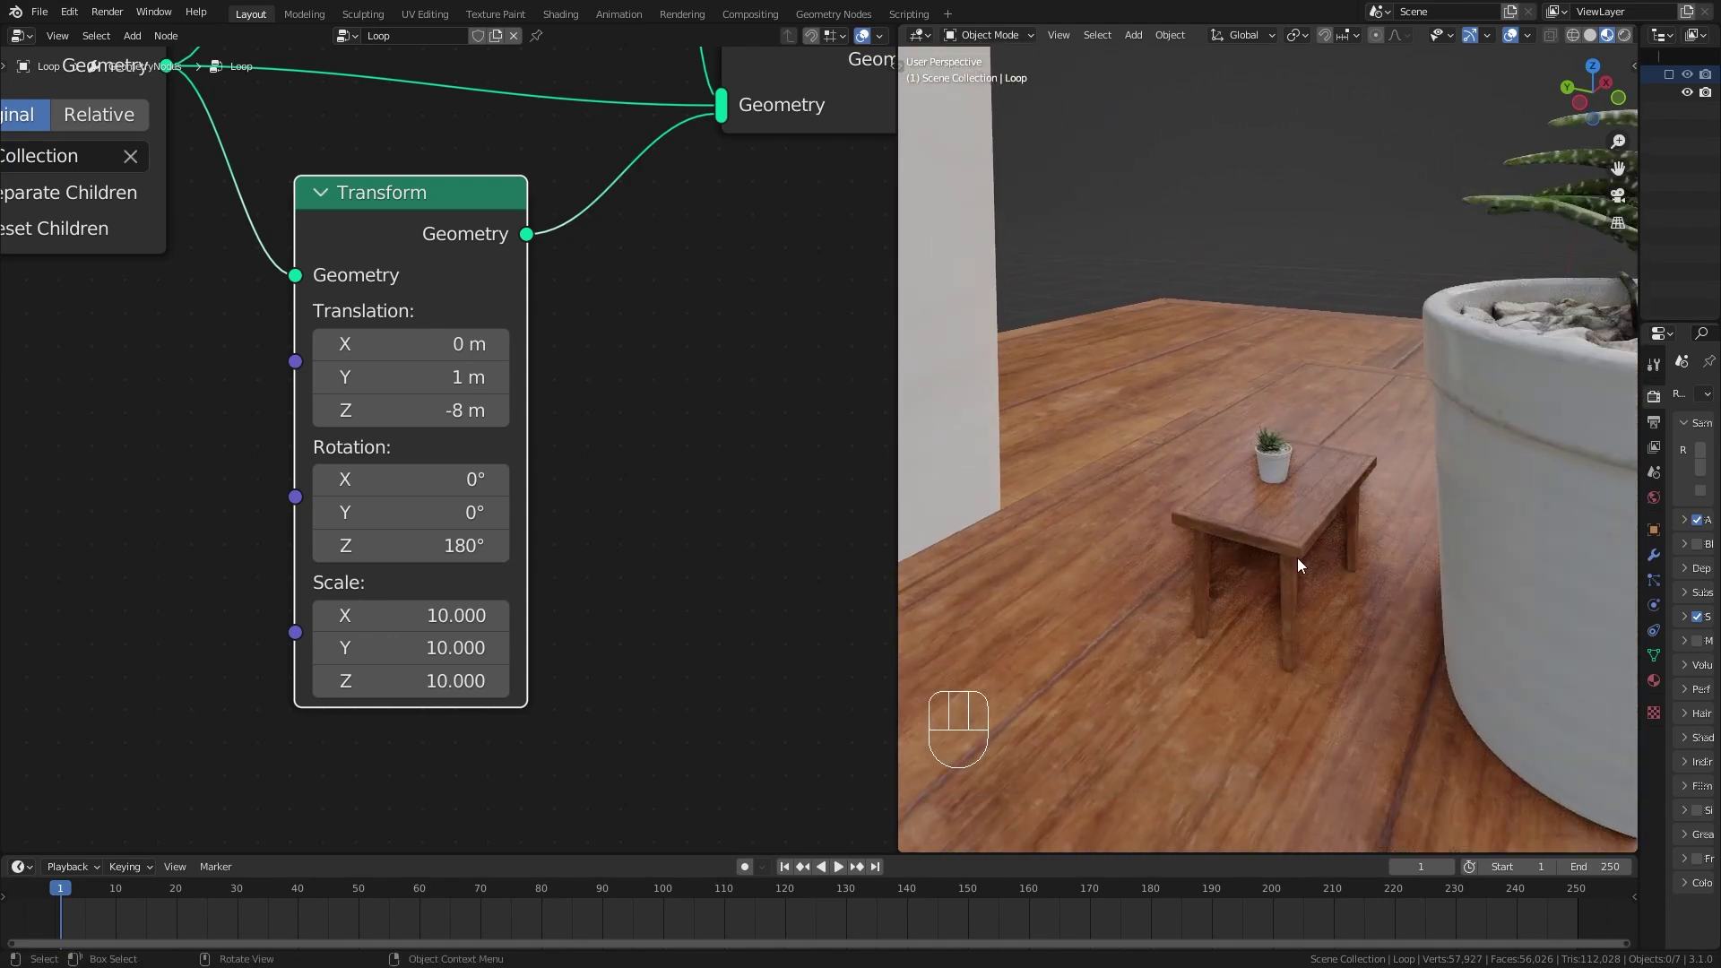
{"action": "scroll", "coordinate": [1273, 536], "scroll_direction": "down", "scroll_amount": 12}
{"action": "middle_click_drag", "start_coordinate": [1352, 577], "coordinate": [1251, 488], "text": "shift"}
{"action": "scroll", "coordinate": [1192, 485], "scroll_direction": "down", "scroll_amount": 2}
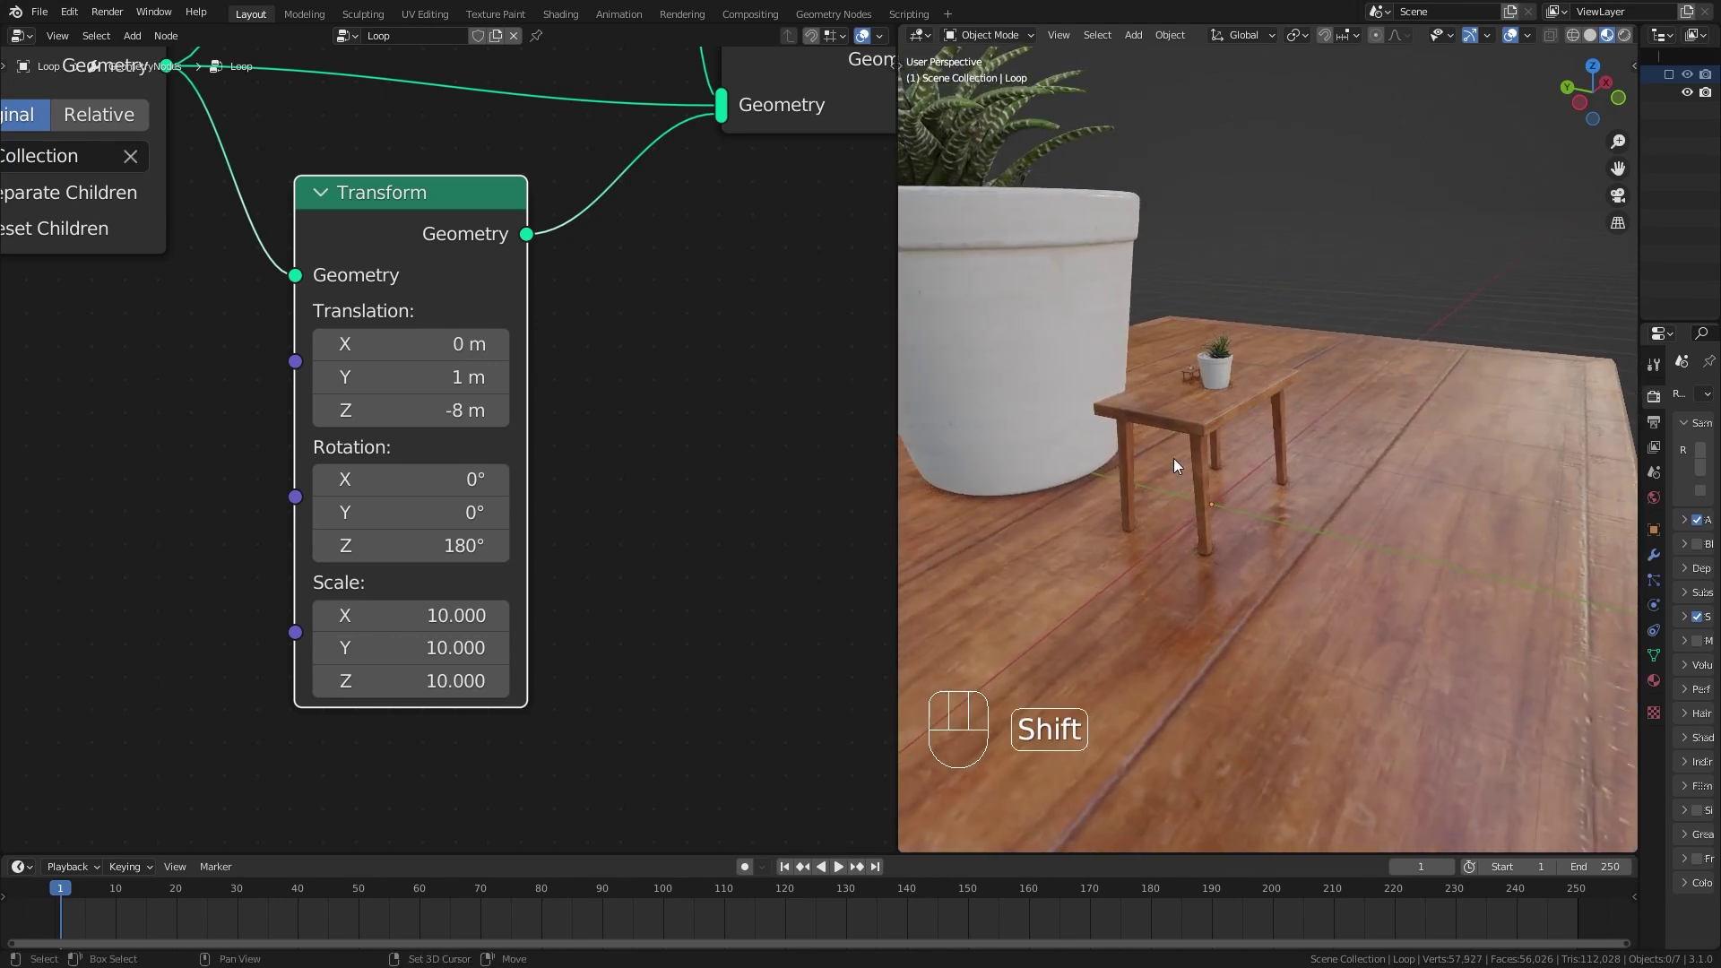
Add a camera and align it to a front view of the small table and its plant.
{"action": "key", "text": "shift+a"}
{"action": "left_click", "coordinate": [1105, 721]}
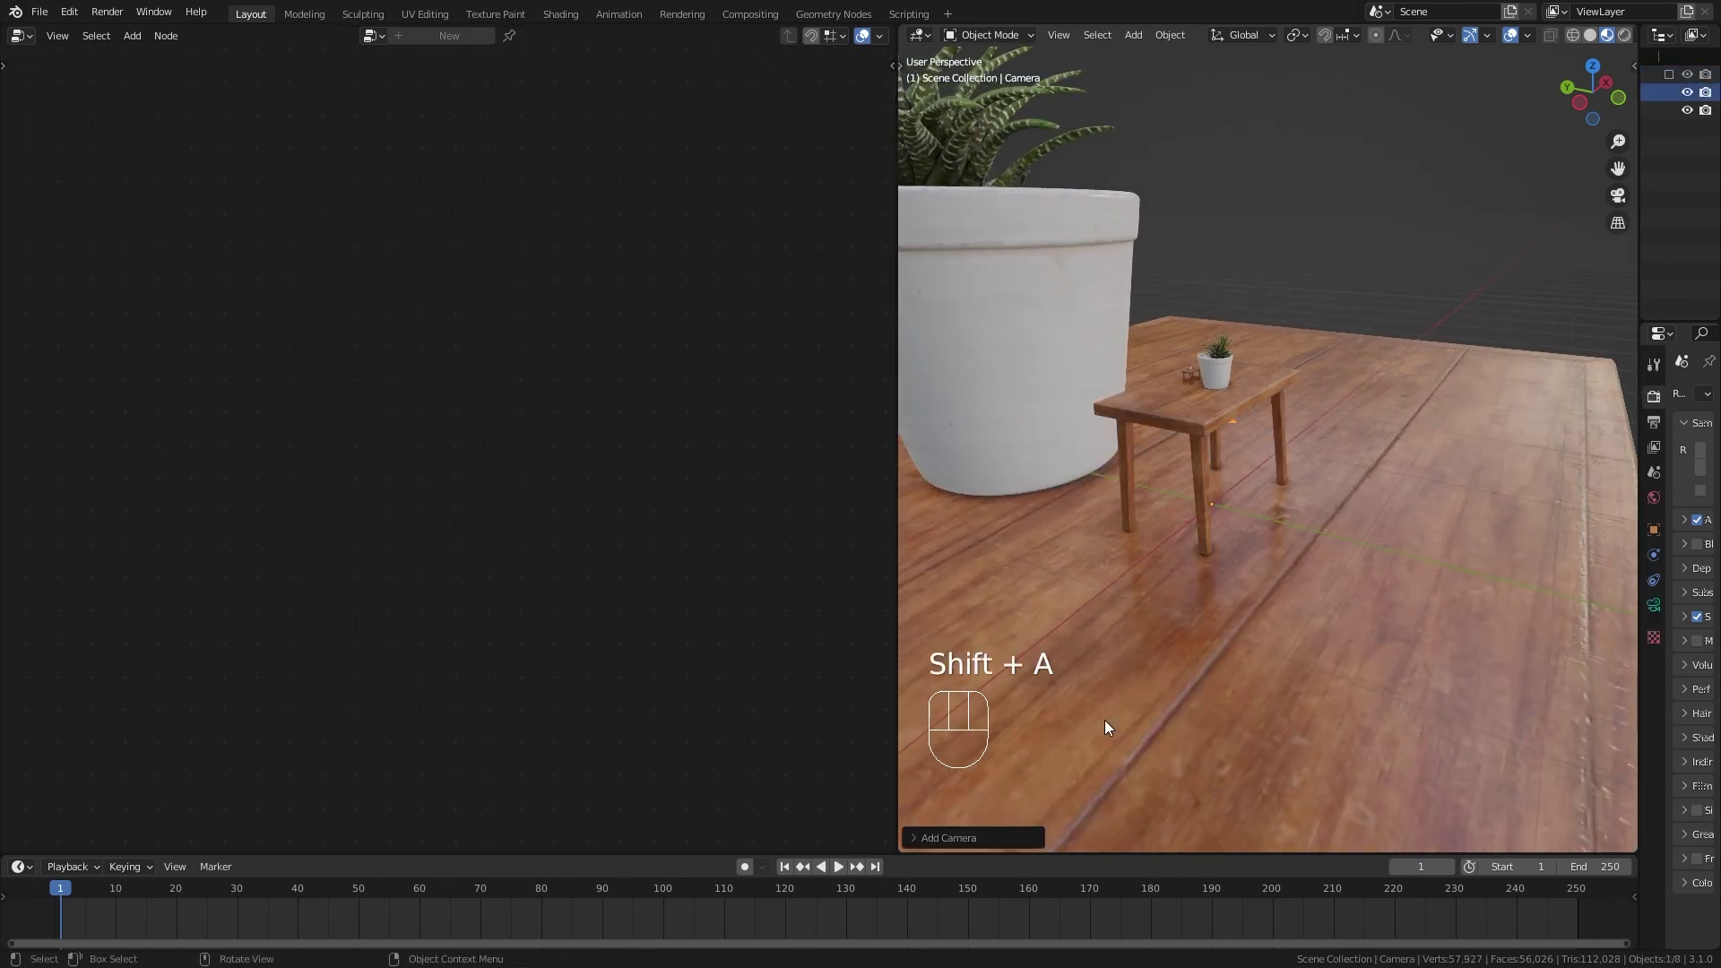
{"action": "middle_click_drag", "start_coordinate": [1105, 721], "coordinate": [1256, 524]}
{"action": "scroll", "coordinate": [1227, 529], "scroll_direction": "up", "scroll_amount": 2}
{"action": "mouse_move", "coordinate": [1302, 581]}
{"action": "middle_mouse_down"}
{"action": "mouse_move", "coordinate": [1287, 577]}
{"action": "mouse_move", "coordinate": [1292, 594]}
{"action": "middle_mouse_up"}
{"action": "key", "text": "alt"}
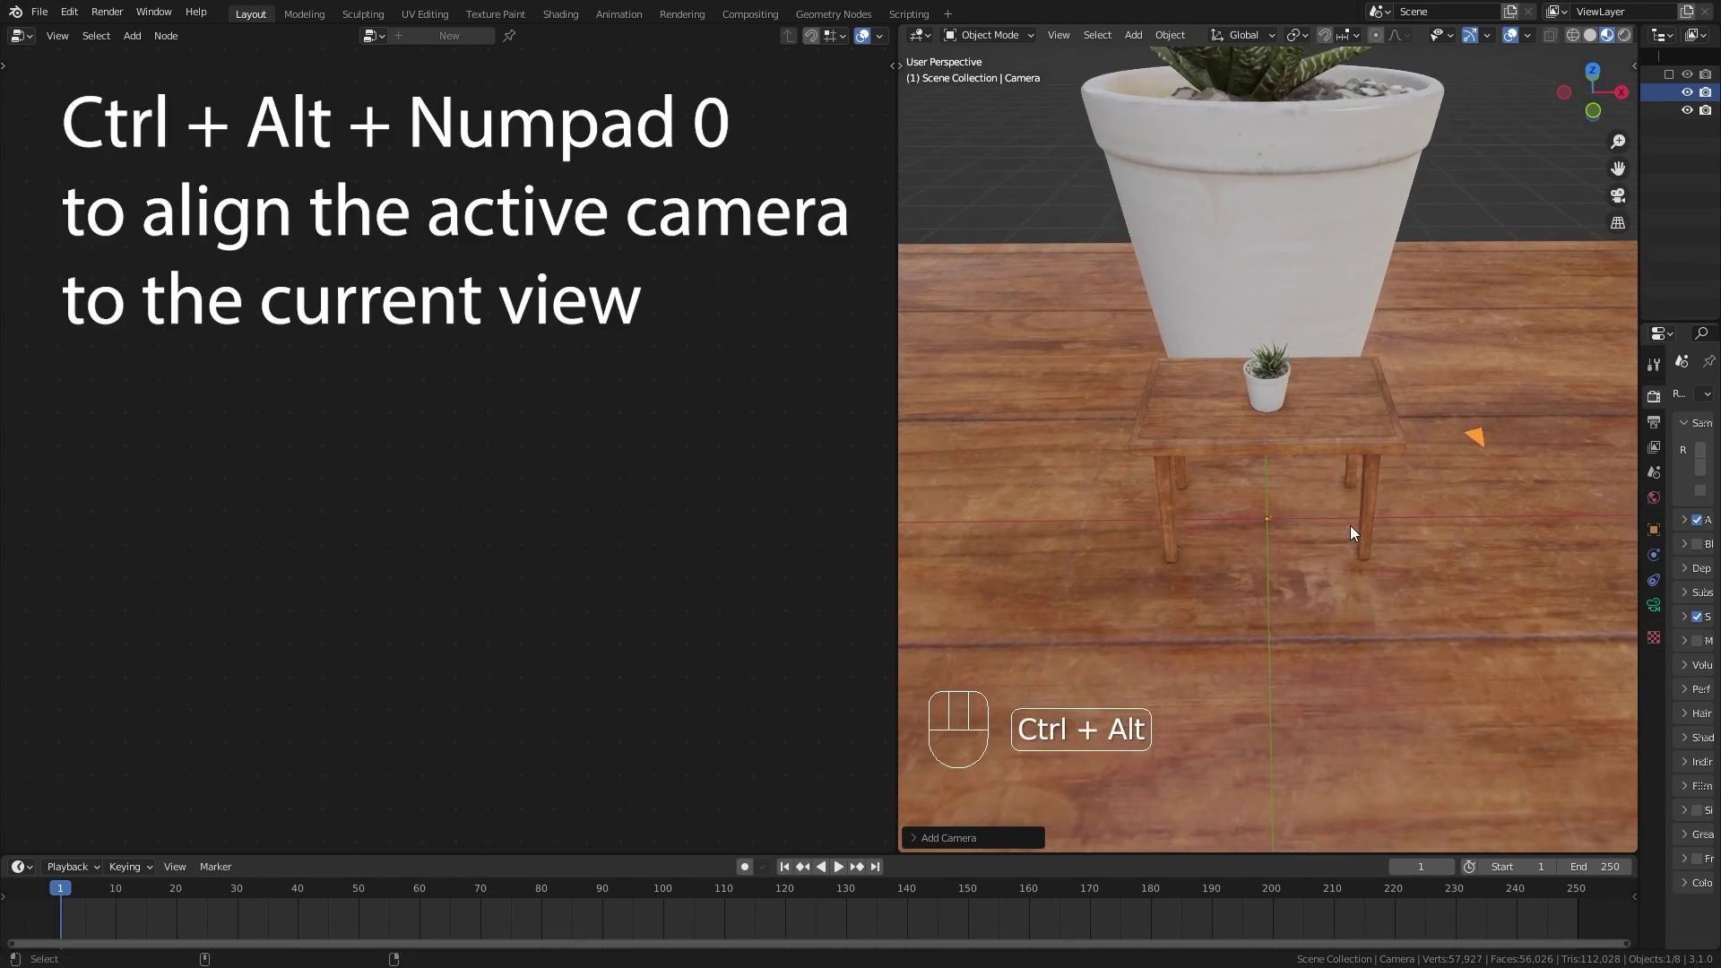
{"action": "key", "text": "ctrl+alt+KP_0"}
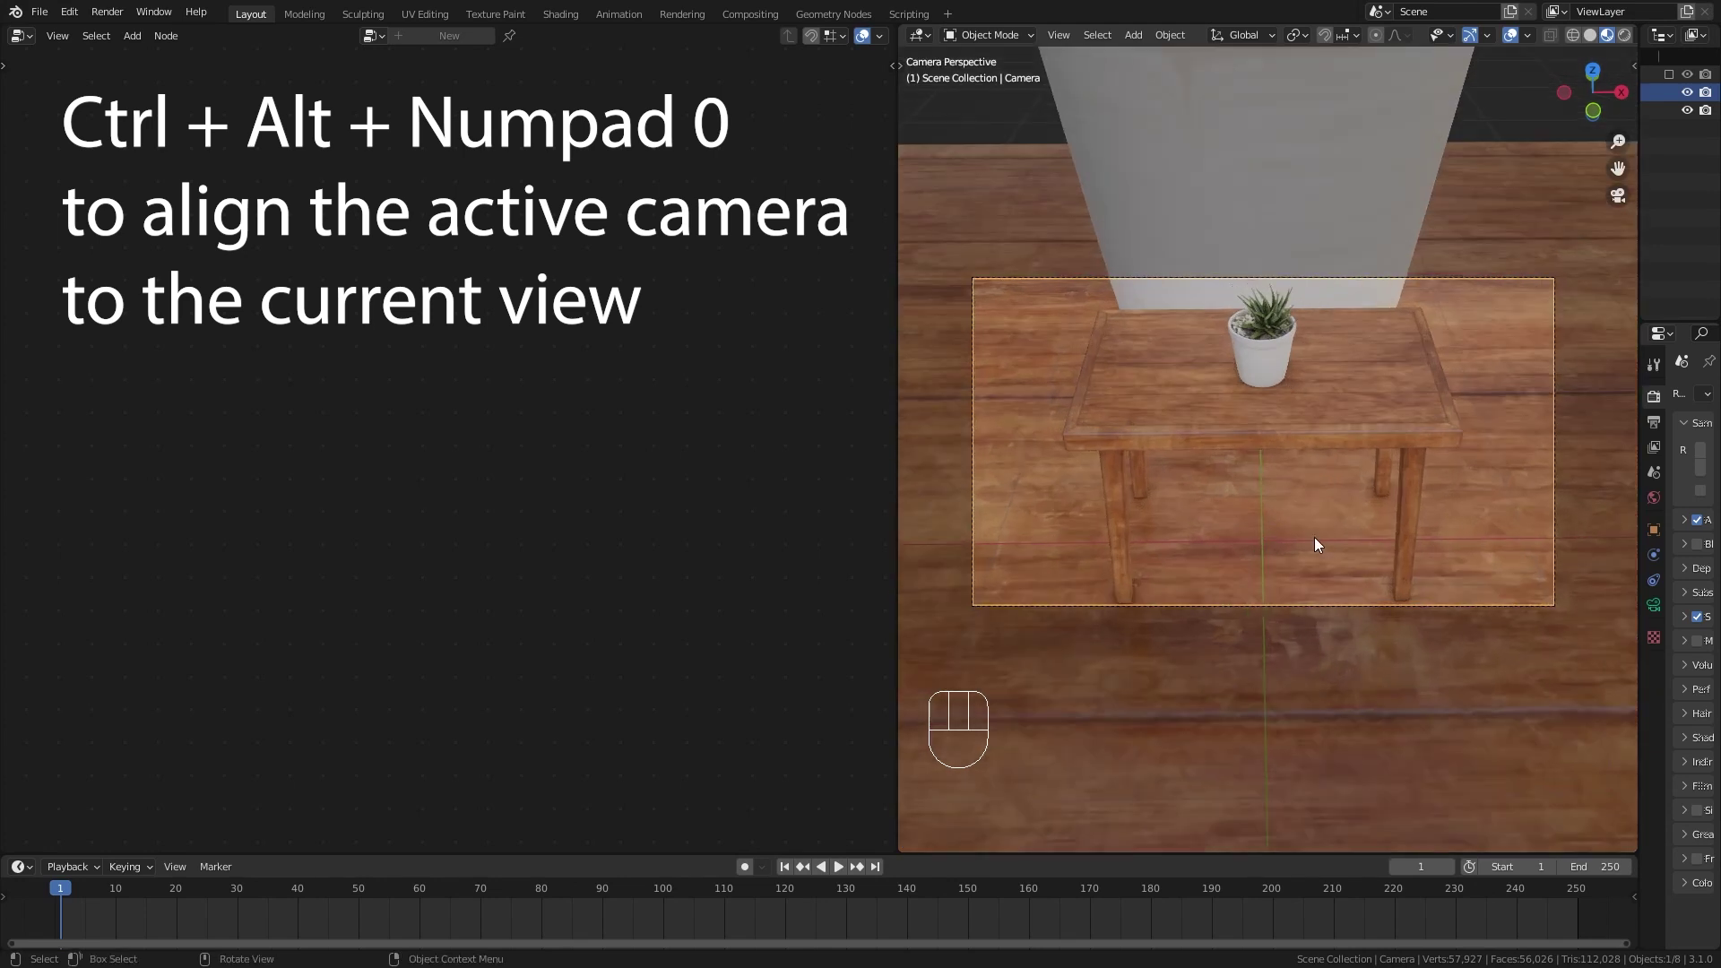
Move the camera so that the small table sits lower in its frame, and check the framing of the nested plants.
{"action": "key", "text": "g"}
{"action": "left_click", "coordinate": [1126, 442]}
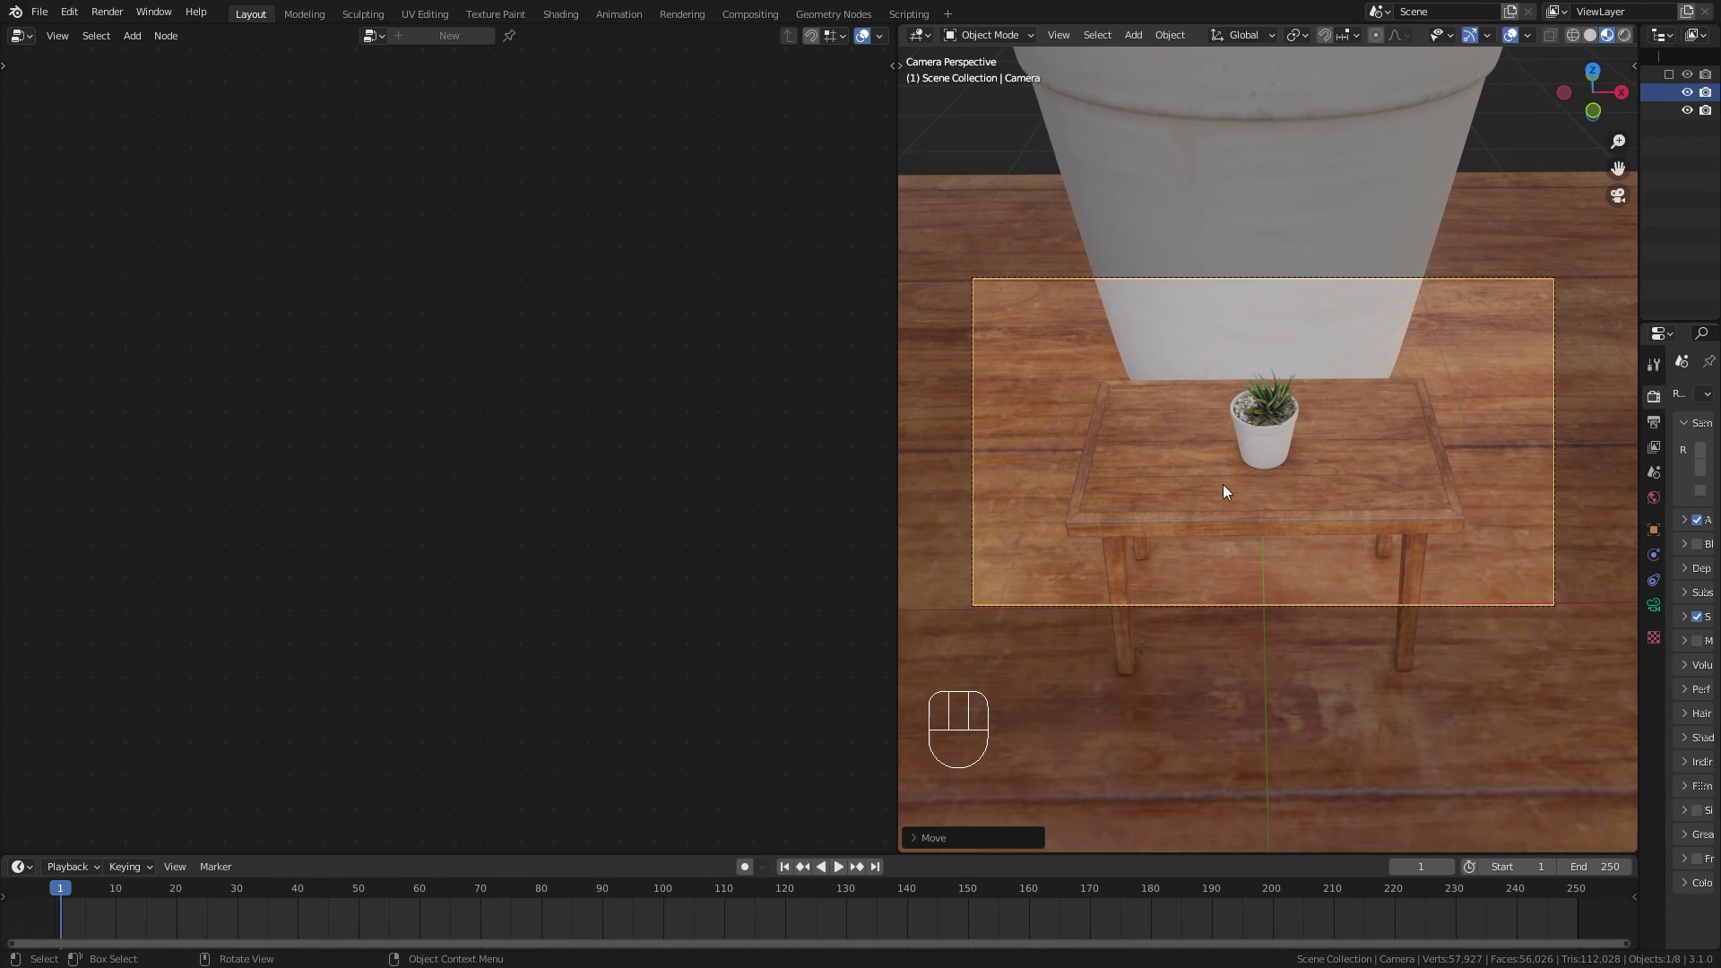
{"action": "middle_click_drag", "start_coordinate": [1226, 488], "coordinate": [1398, 502]}
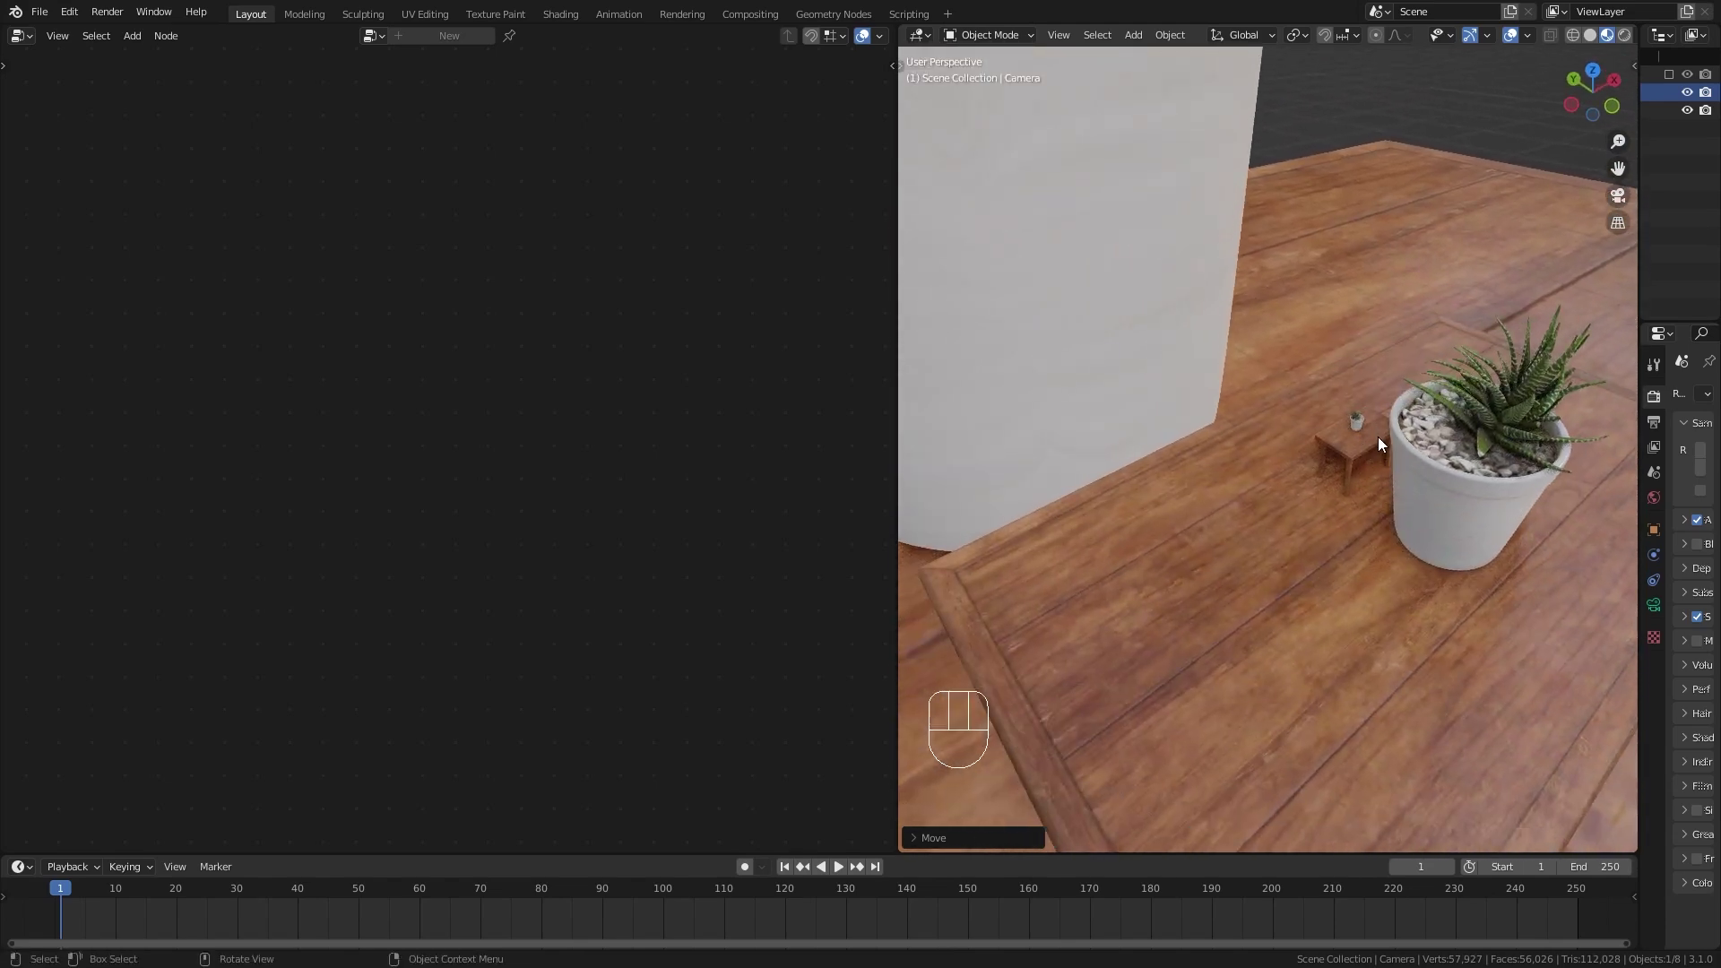
{"action": "key", "text": "KP_0"}
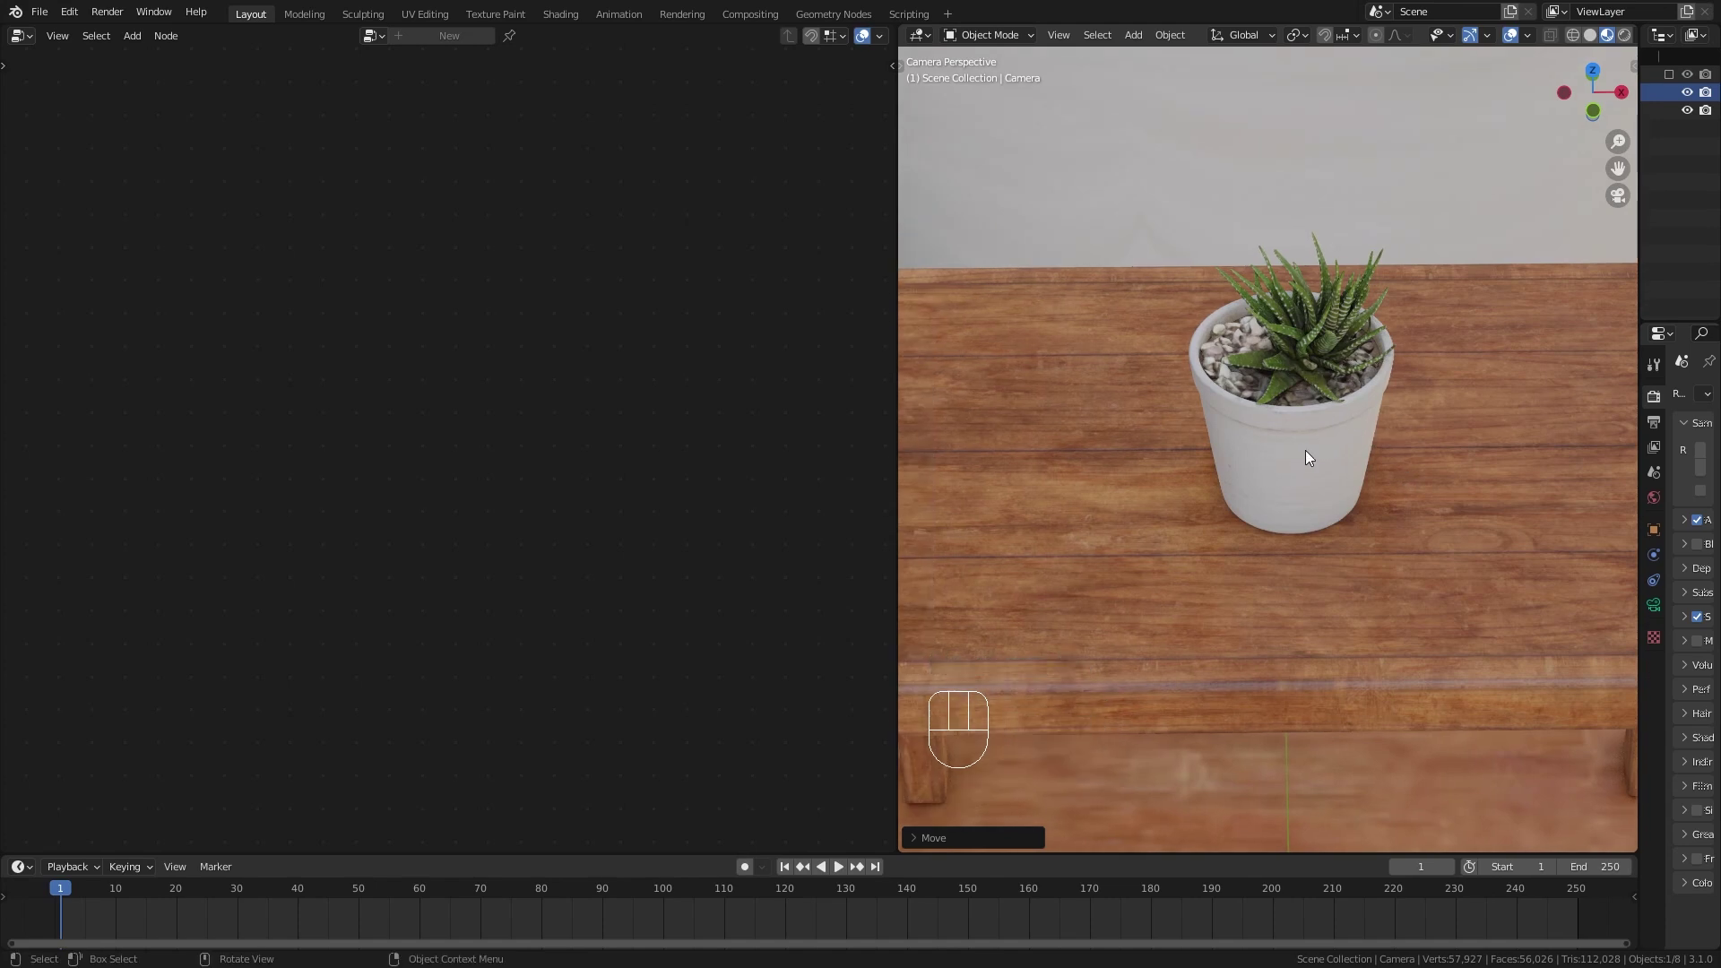
{"action": "scroll", "coordinate": [1305, 448], "scroll_direction": "down", "scroll_amount": 4}
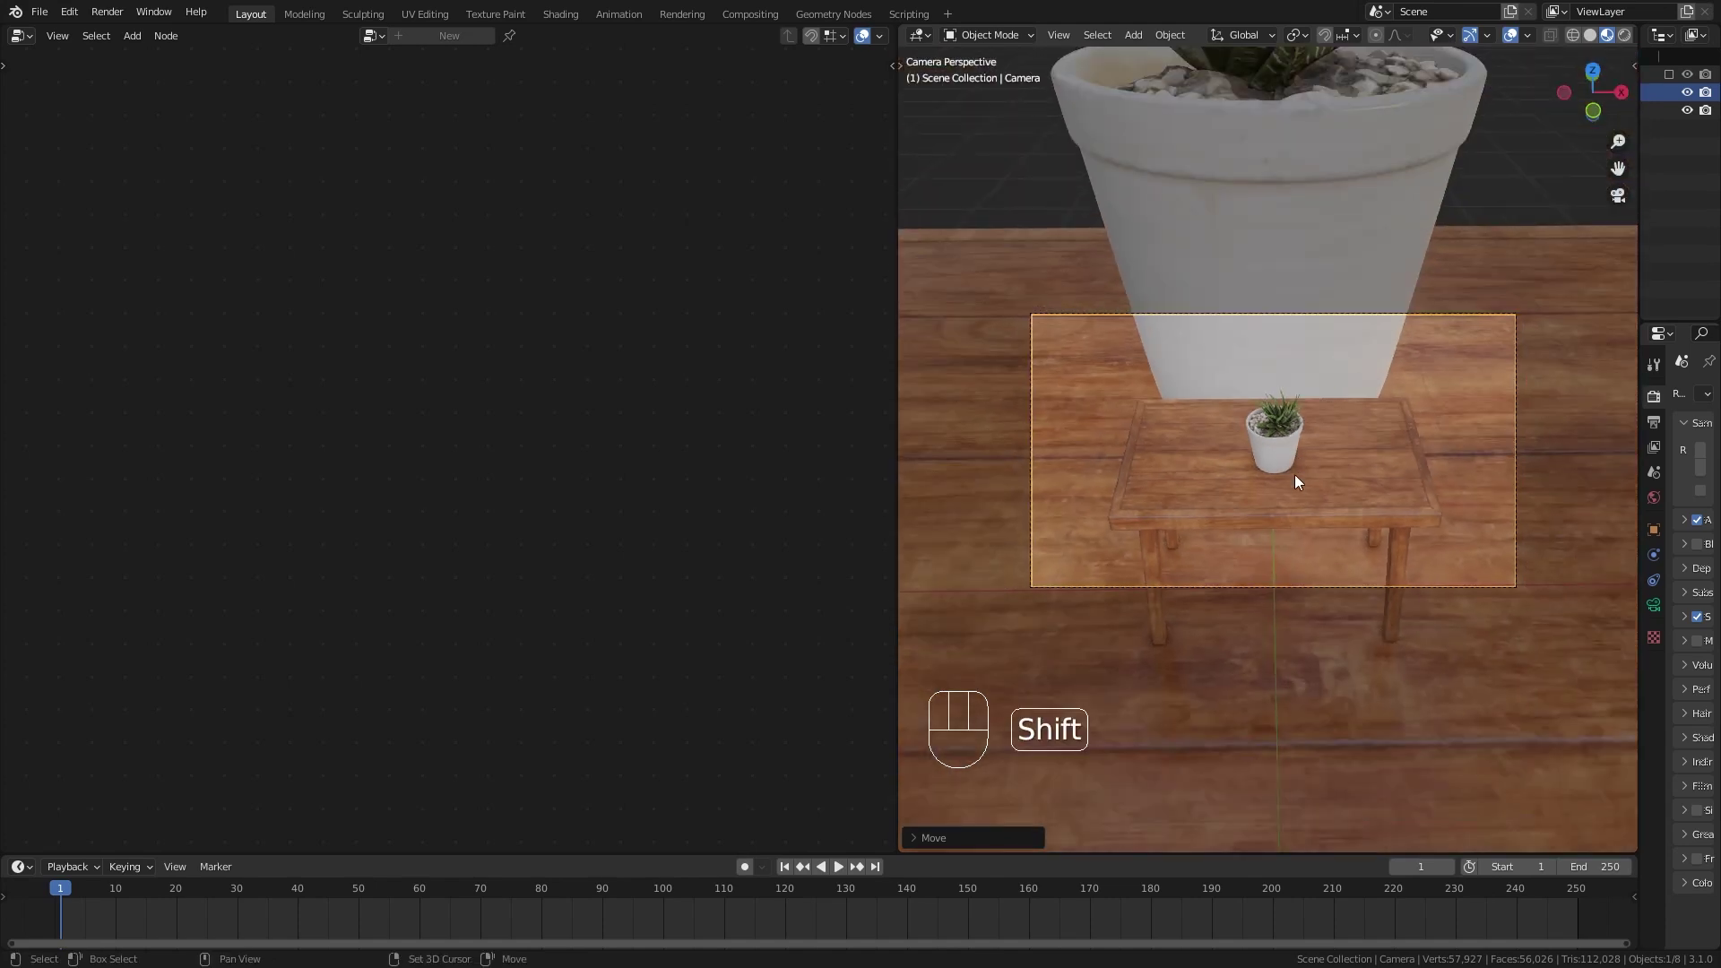
{"action": "middle_click_drag", "start_coordinate": [1295, 475], "coordinate": [1294, 455], "text": "shift"}
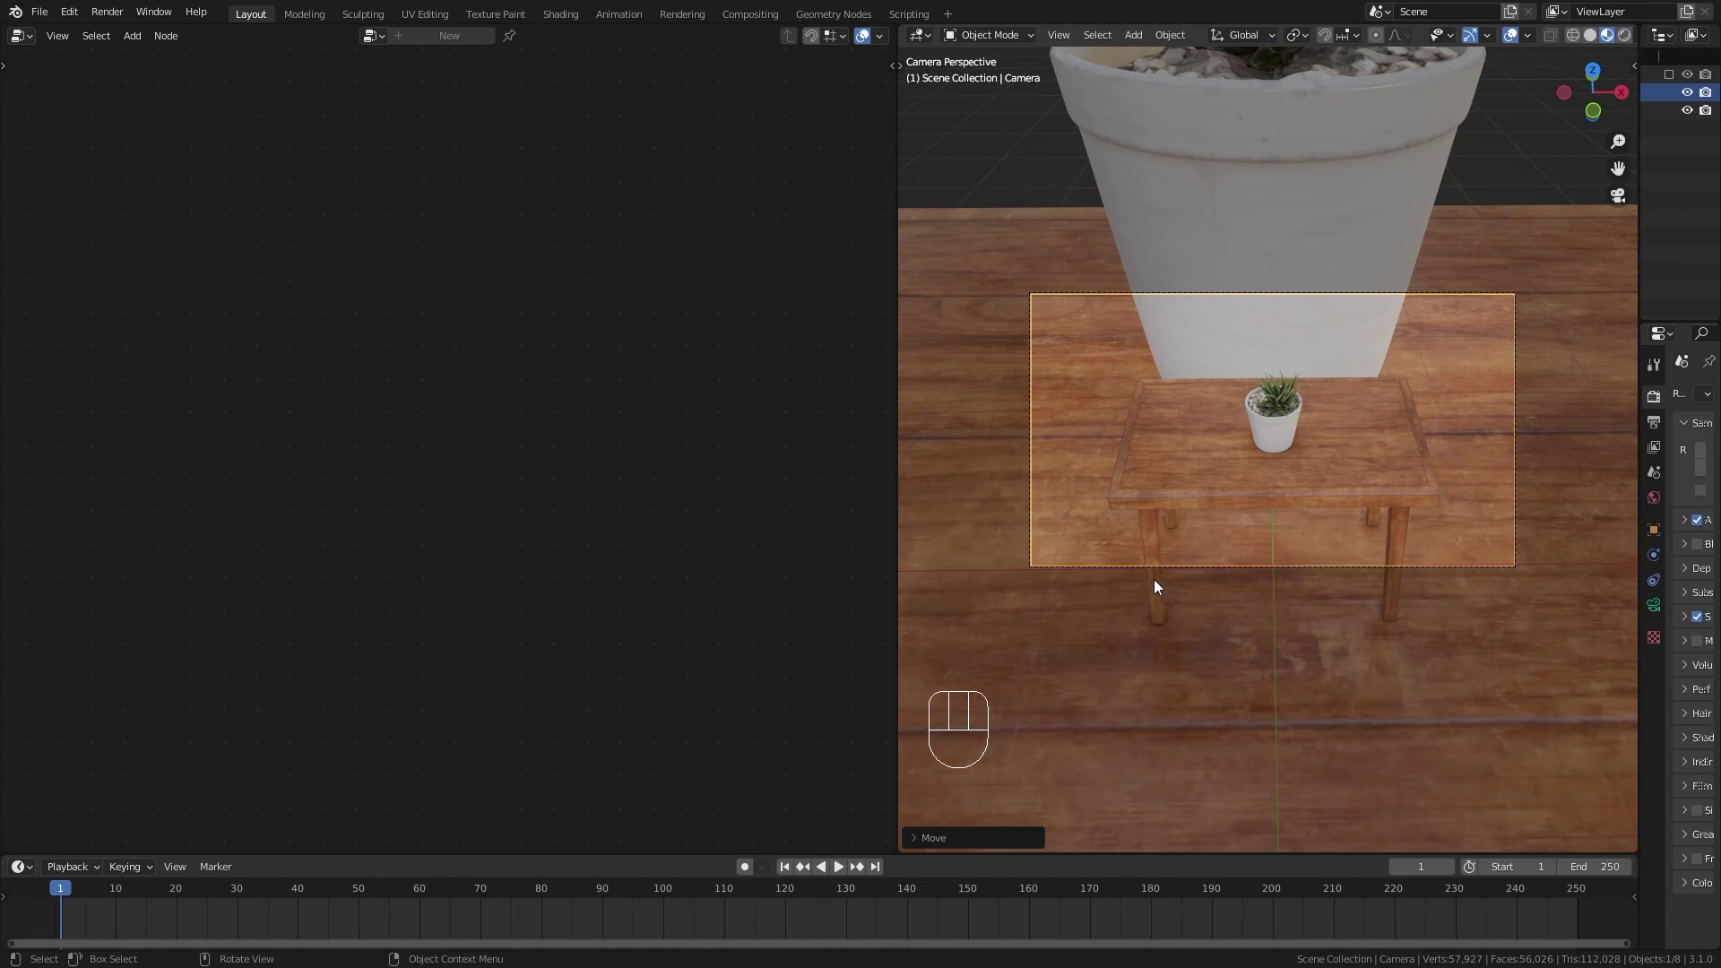
Pull the camera back about 5.76 m along its local Z axis to frame the large table and plant.
{"action": "key", "text": "g"}
{"action": "key", "text": "z"}
{"action": "key", "text": "z"}
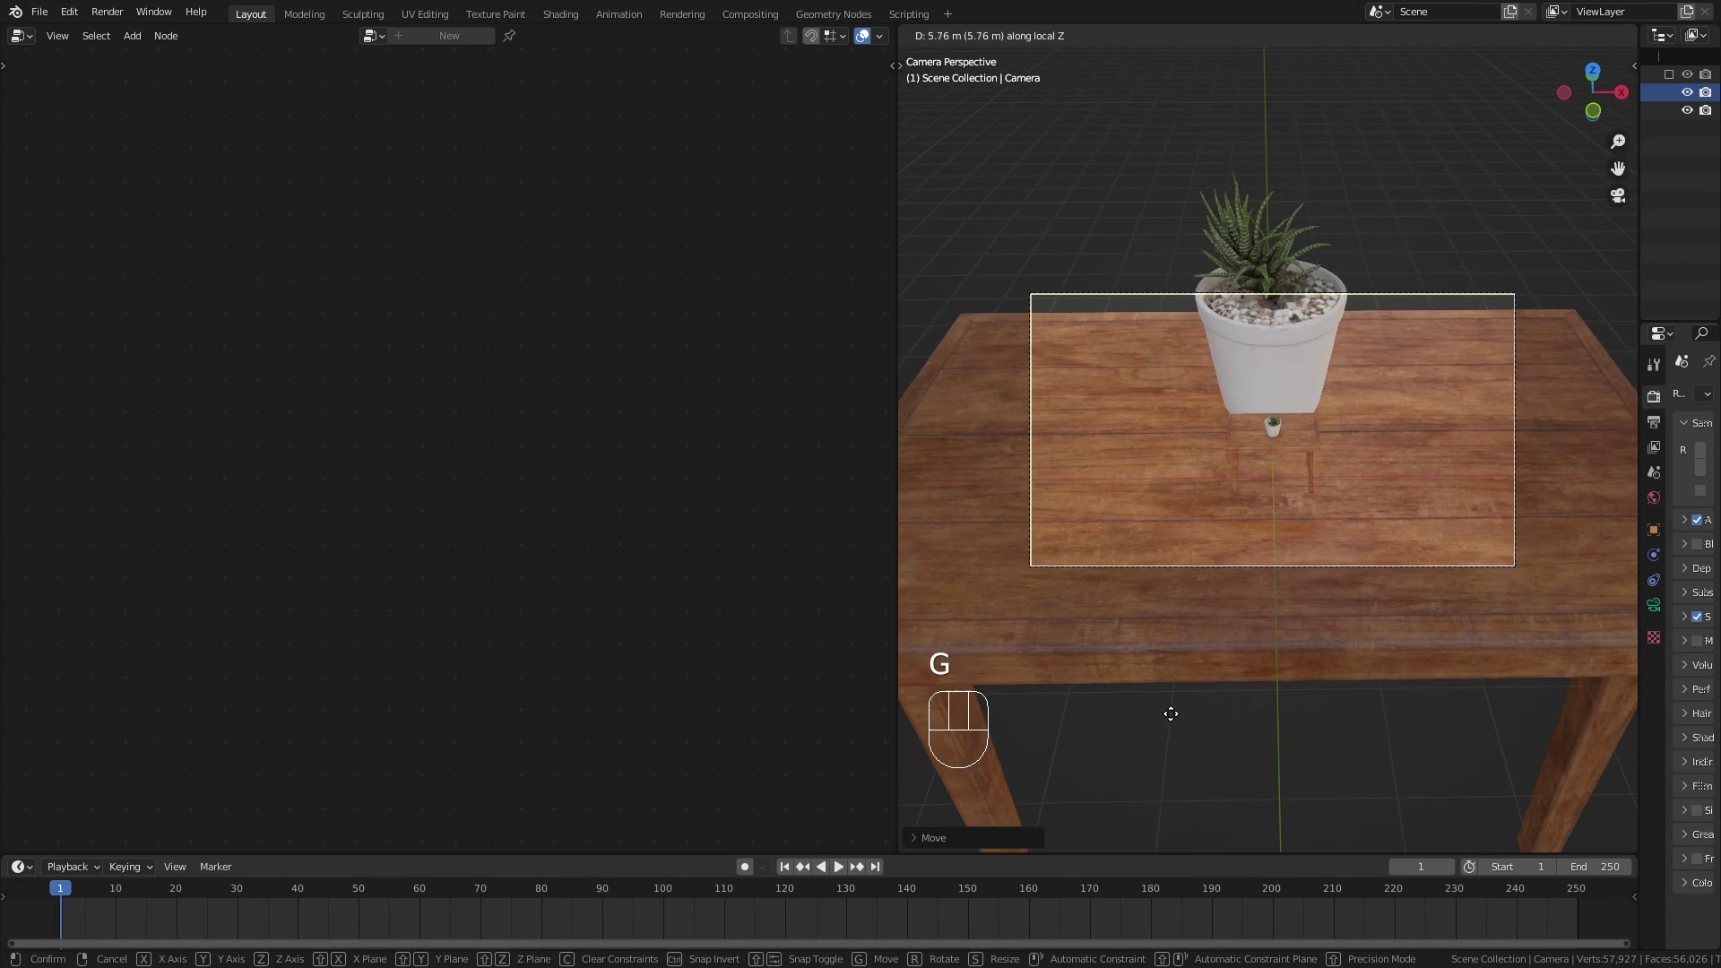
{"action": "left_click", "coordinate": [1170, 714]}
{"action": "scroll", "coordinate": [1174, 465], "scroll_direction": "up", "scroll_amount": 3}
{"action": "middle_click_drag", "start_coordinate": [1228, 493], "coordinate": [1371, 569], "text": "shift"}
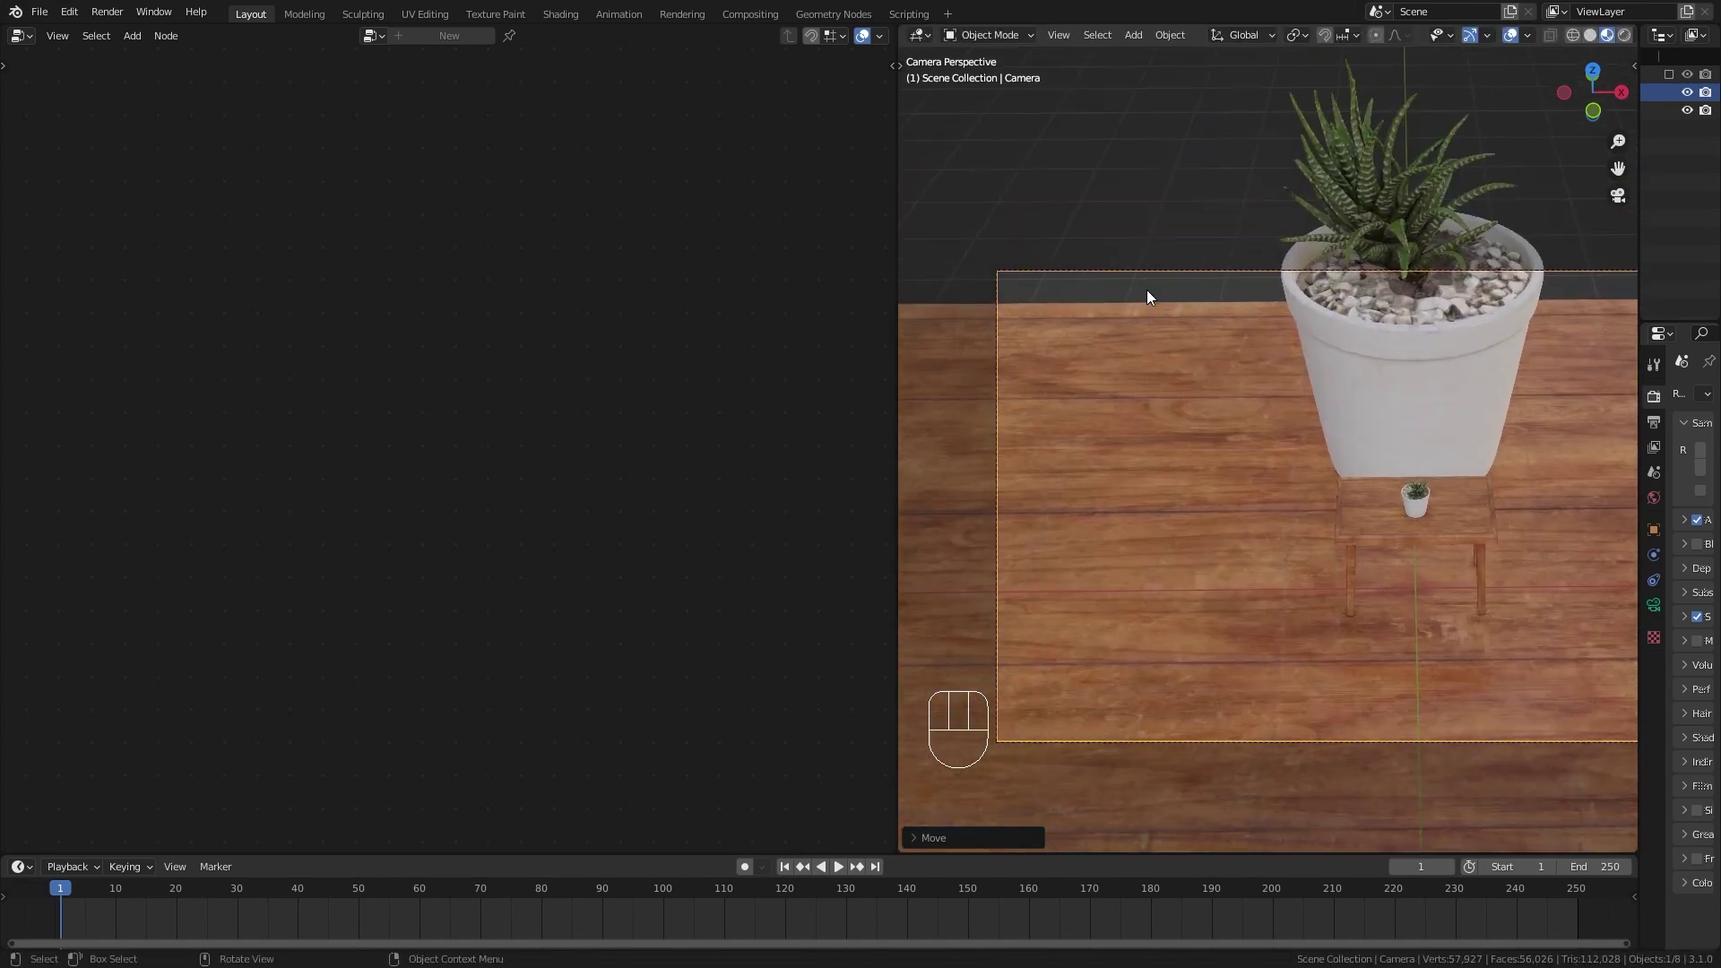
{"action": "scroll", "coordinate": [1266, 331], "scroll_direction": "down", "scroll_amount": 4, "text": "shift"}
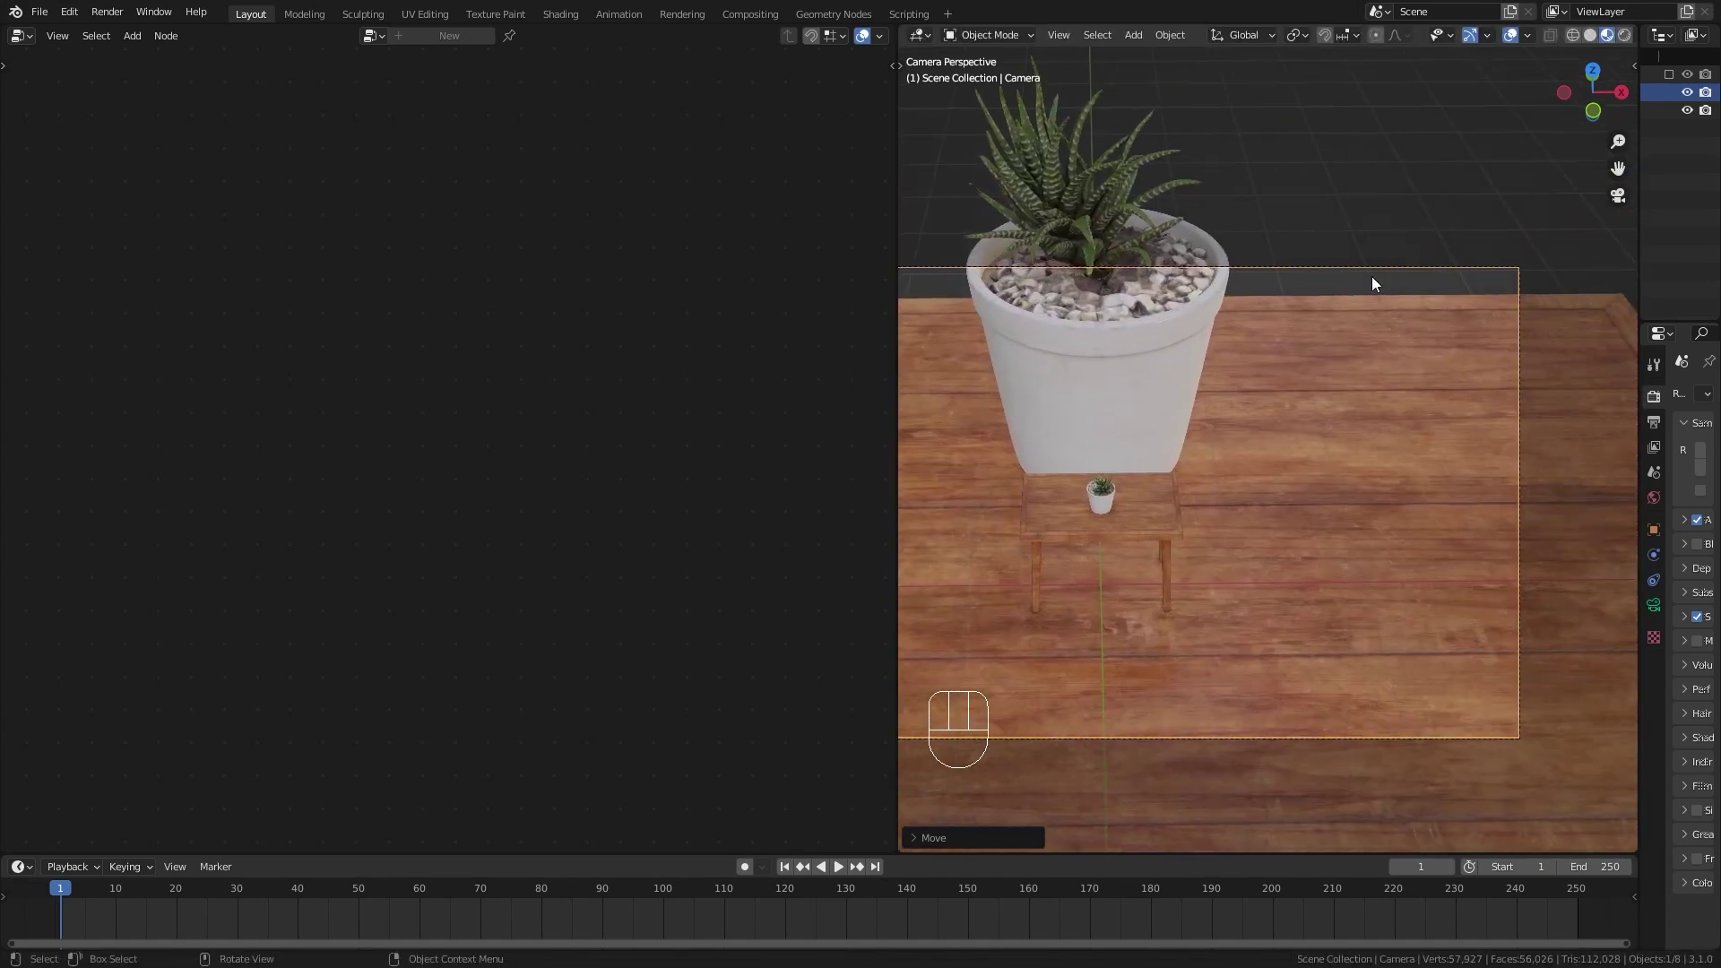
Move the camera forward along its local Z axis until it frames the small table and plant closely.
{"action": "key", "text": "g"}
{"action": "key", "text": "z"}
{"action": "key", "text": "z"}
{"action": "left_click", "coordinate": [1135, 291]}
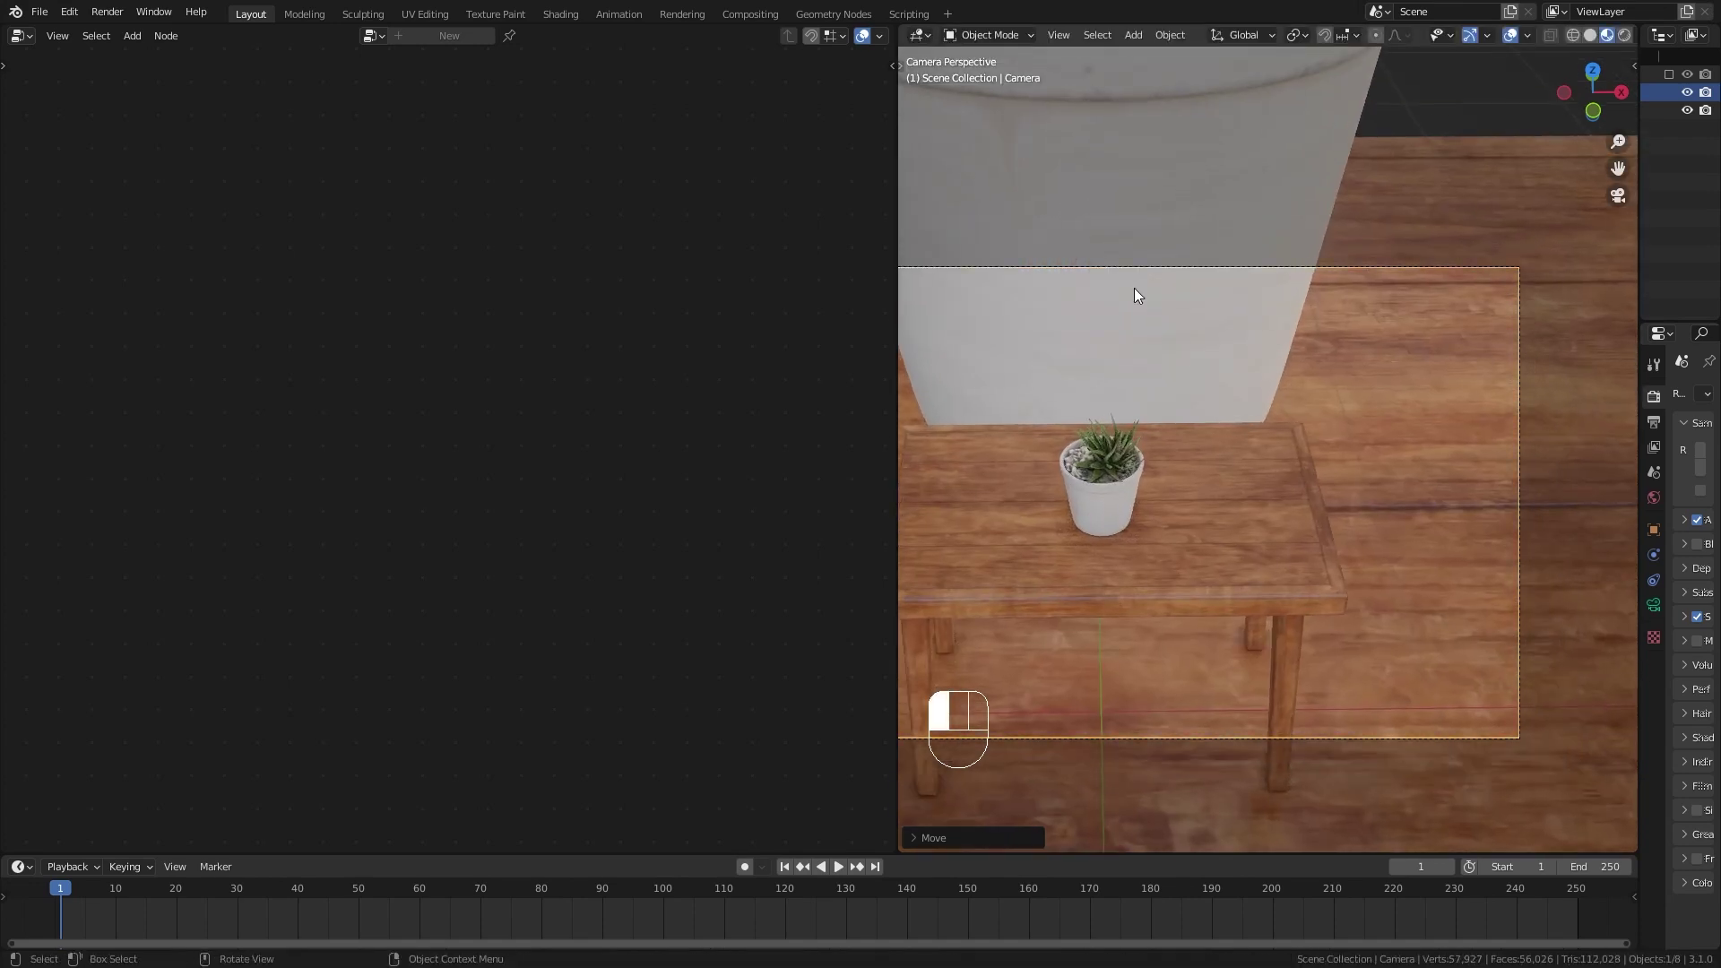
{"action": "middle_click_drag", "start_coordinate": [1169, 431], "coordinate": [1301, 453], "text": "shift"}
{"action": "scroll", "coordinate": [1322, 421], "scroll_direction": "up", "scroll_amount": 2, "text": "shift"}
{"action": "scroll", "coordinate": [1299, 431], "scroll_direction": "down", "scroll_amount": 4}
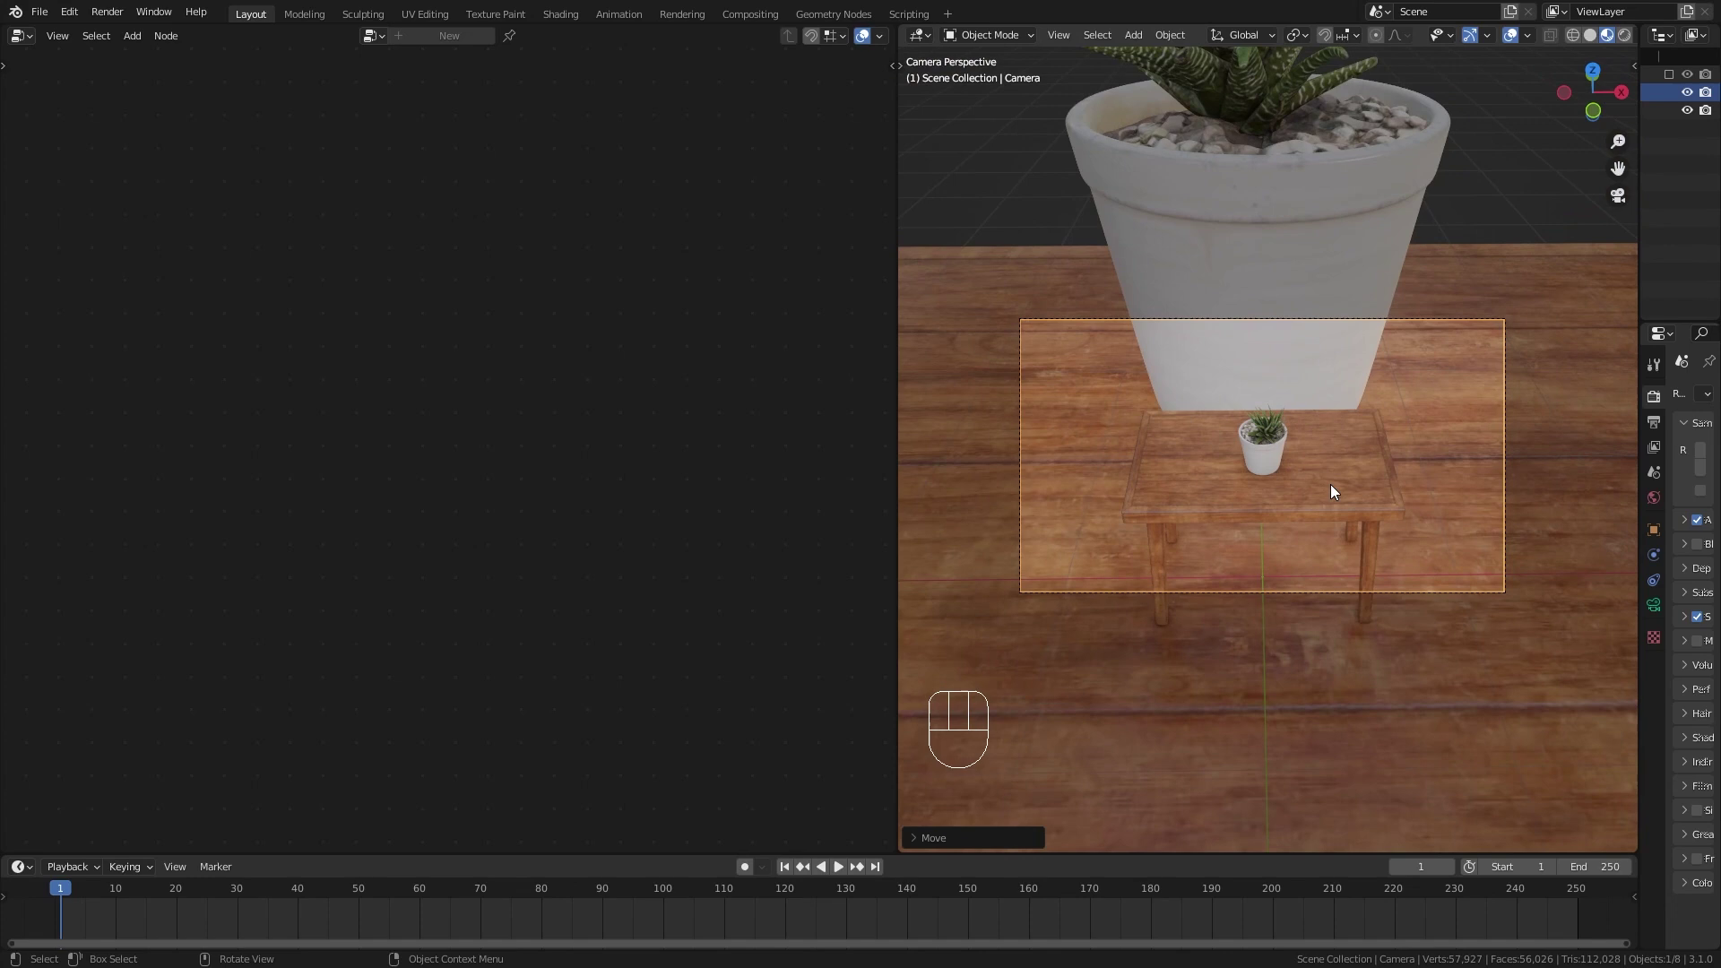
Select the Loop object and move its Group Output node away from Join Geometry to make room for another node.
{"action": "middle_click_drag", "start_coordinate": [1143, 446], "coordinate": [1298, 504]}
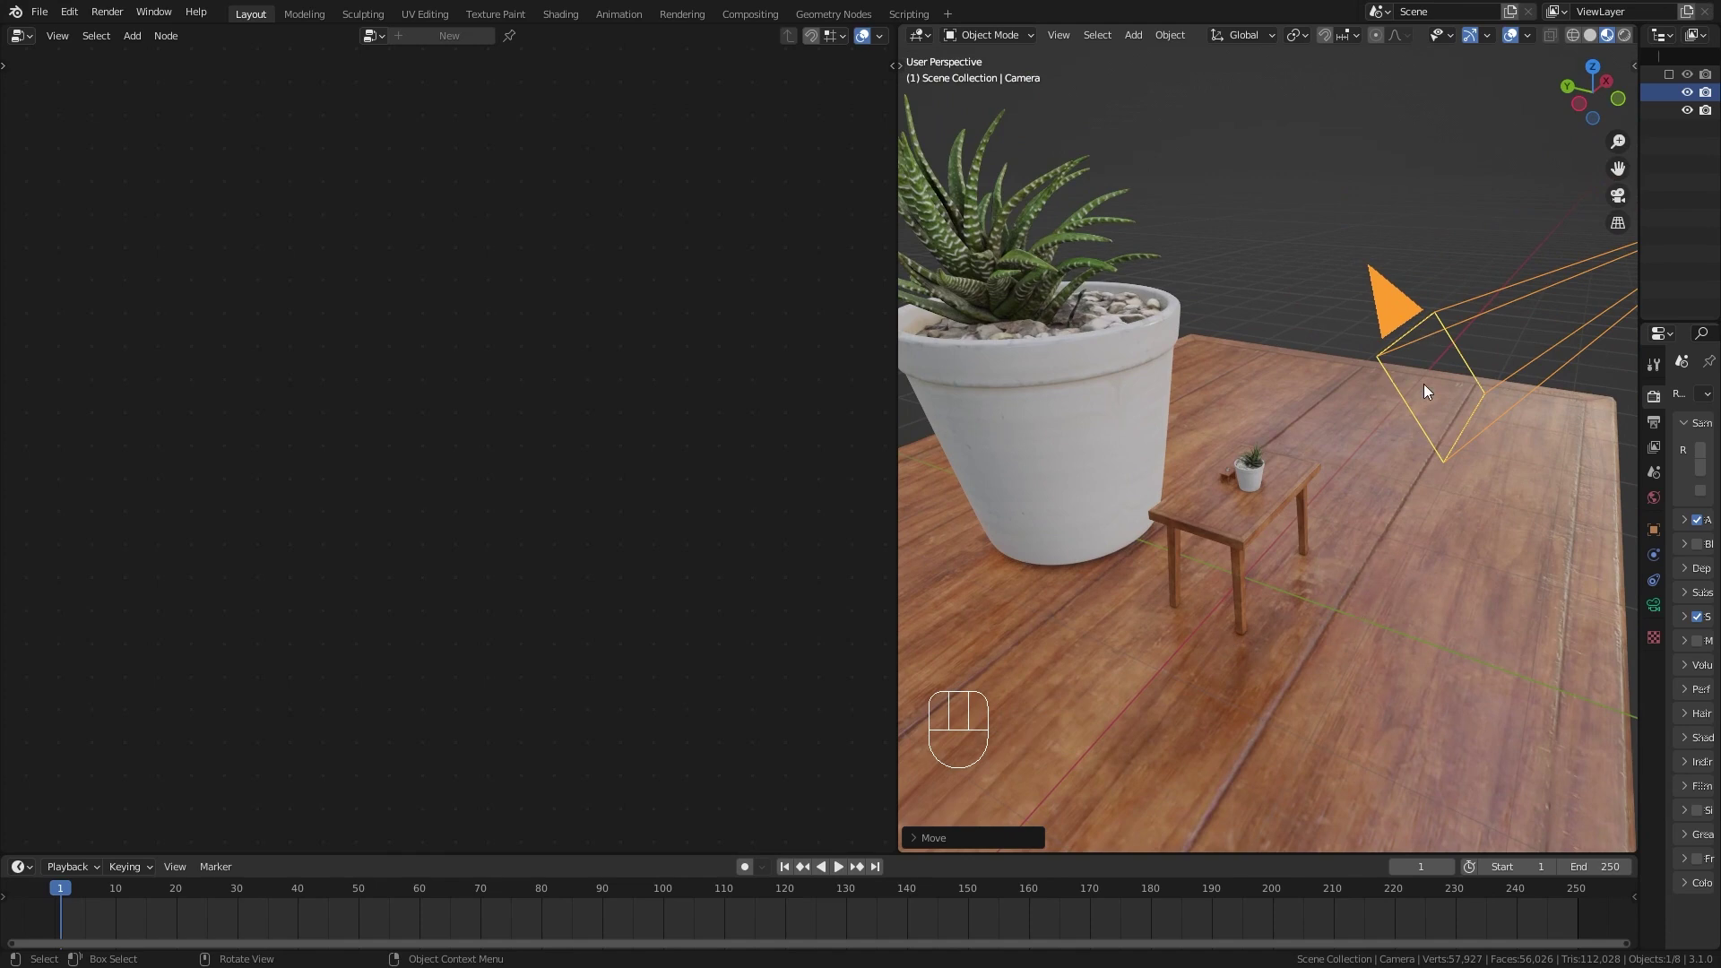
{"action": "scroll", "coordinate": [1391, 399], "scroll_direction": "down", "scroll_amount": 5}
{"action": "middle_click_drag", "start_coordinate": [1367, 417], "coordinate": [1341, 421], "text": "shift"}
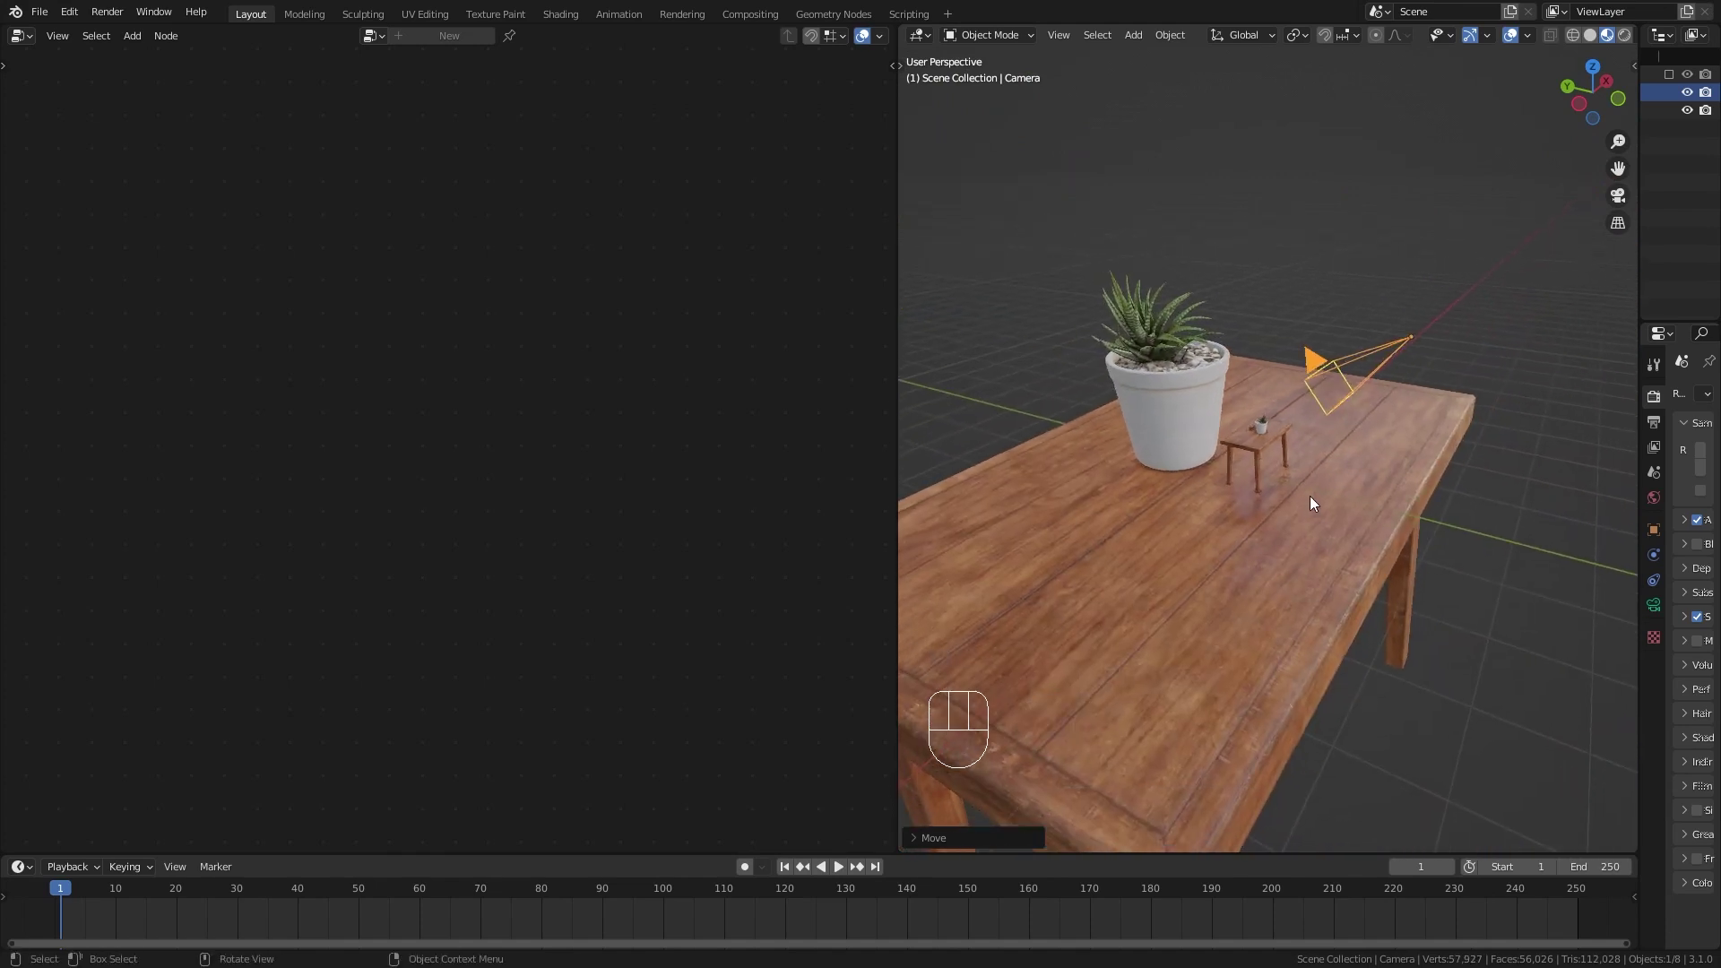
{"action": "left_click", "coordinate": [1268, 502]}
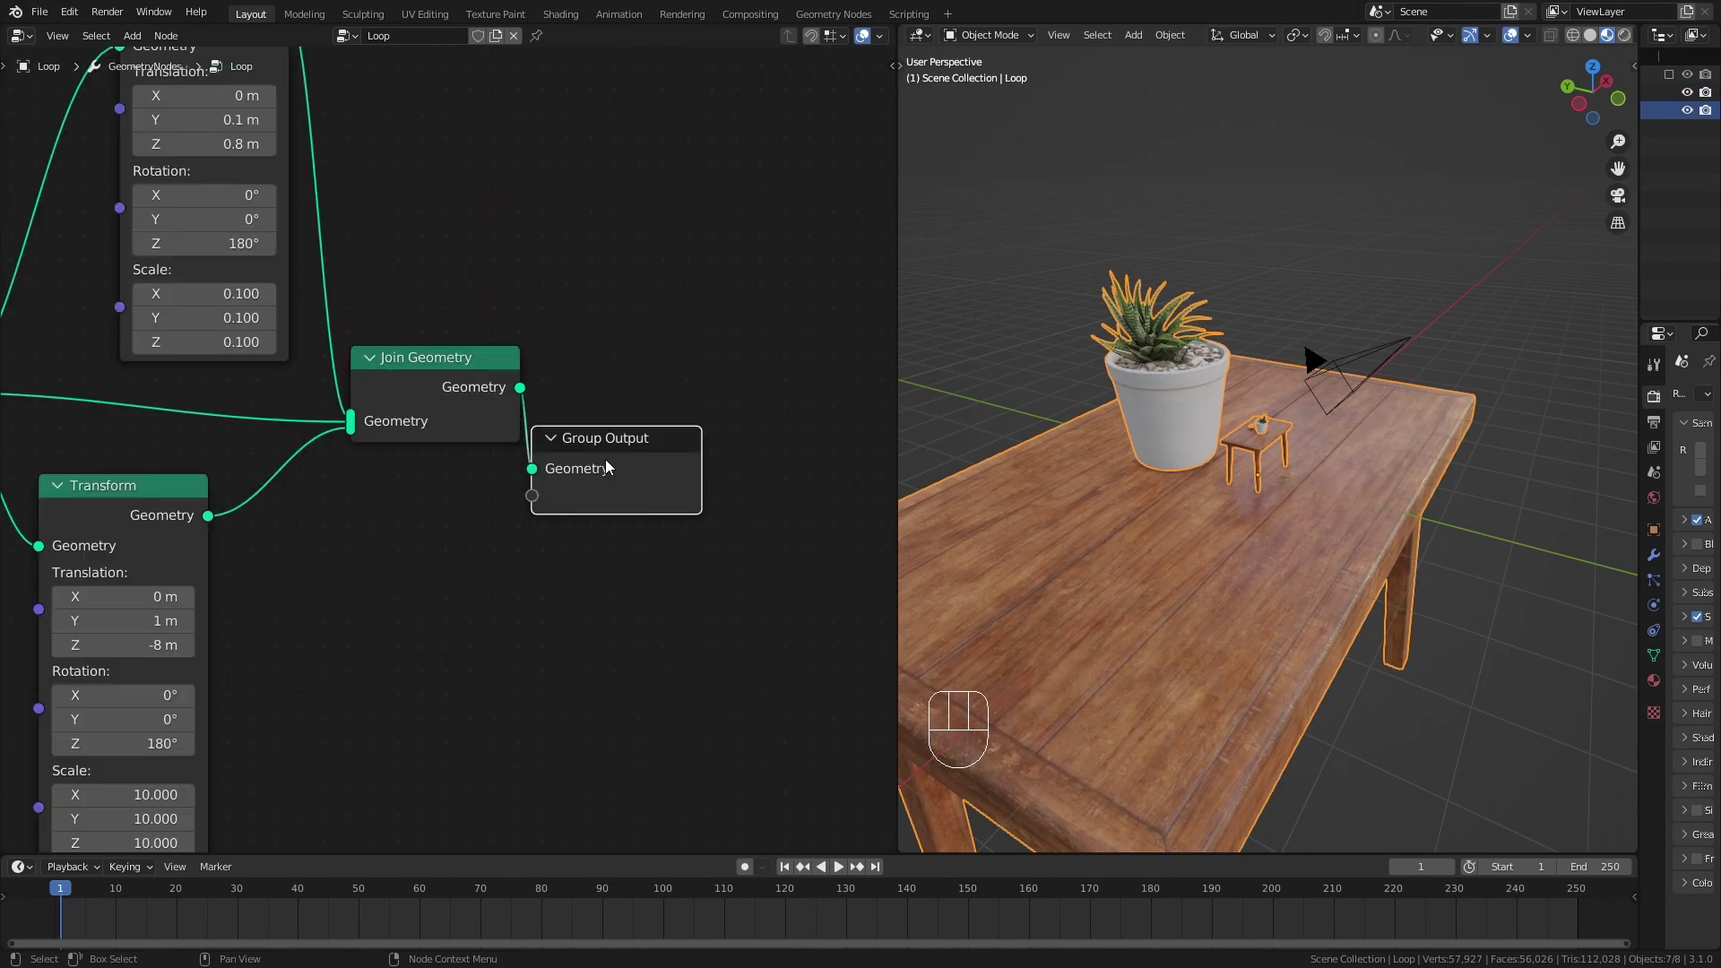
{"action": "left_click_drag", "start_coordinate": [604, 466], "coordinate": [717, 355]}
{"action": "scroll", "coordinate": [517, 577], "scroll_direction": "down", "scroll_amount": 1}
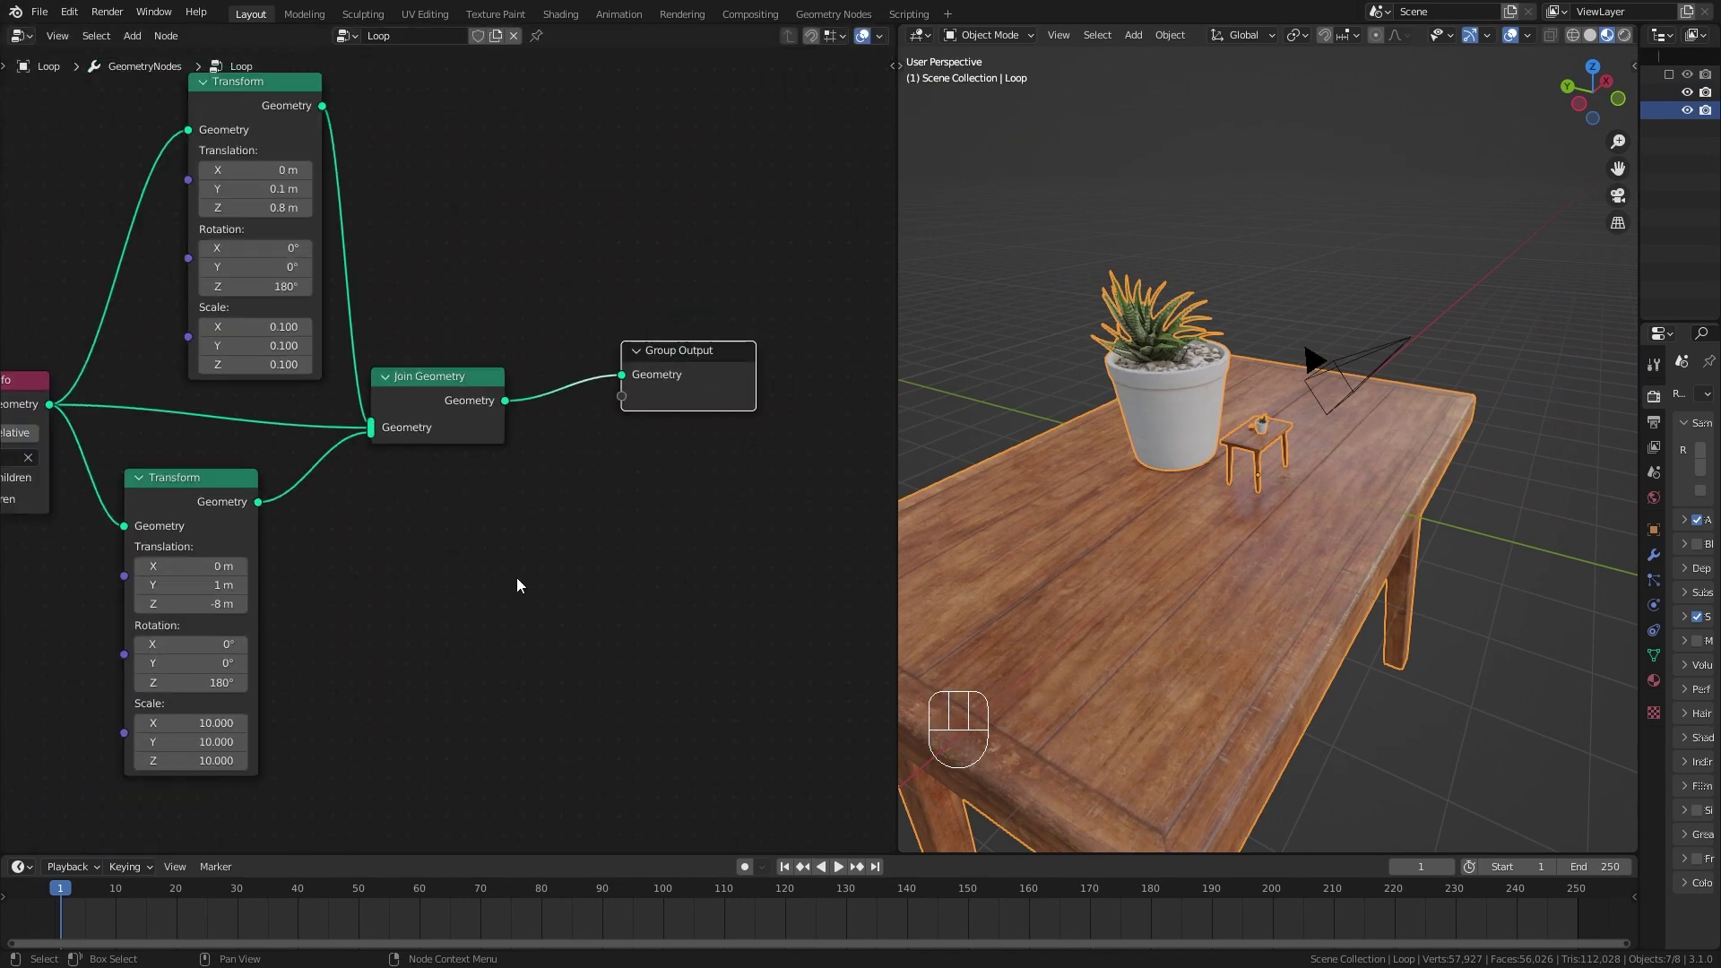
{"action": "middle_click_drag", "start_coordinate": [517, 578], "coordinate": [633, 578], "text": "shift"}
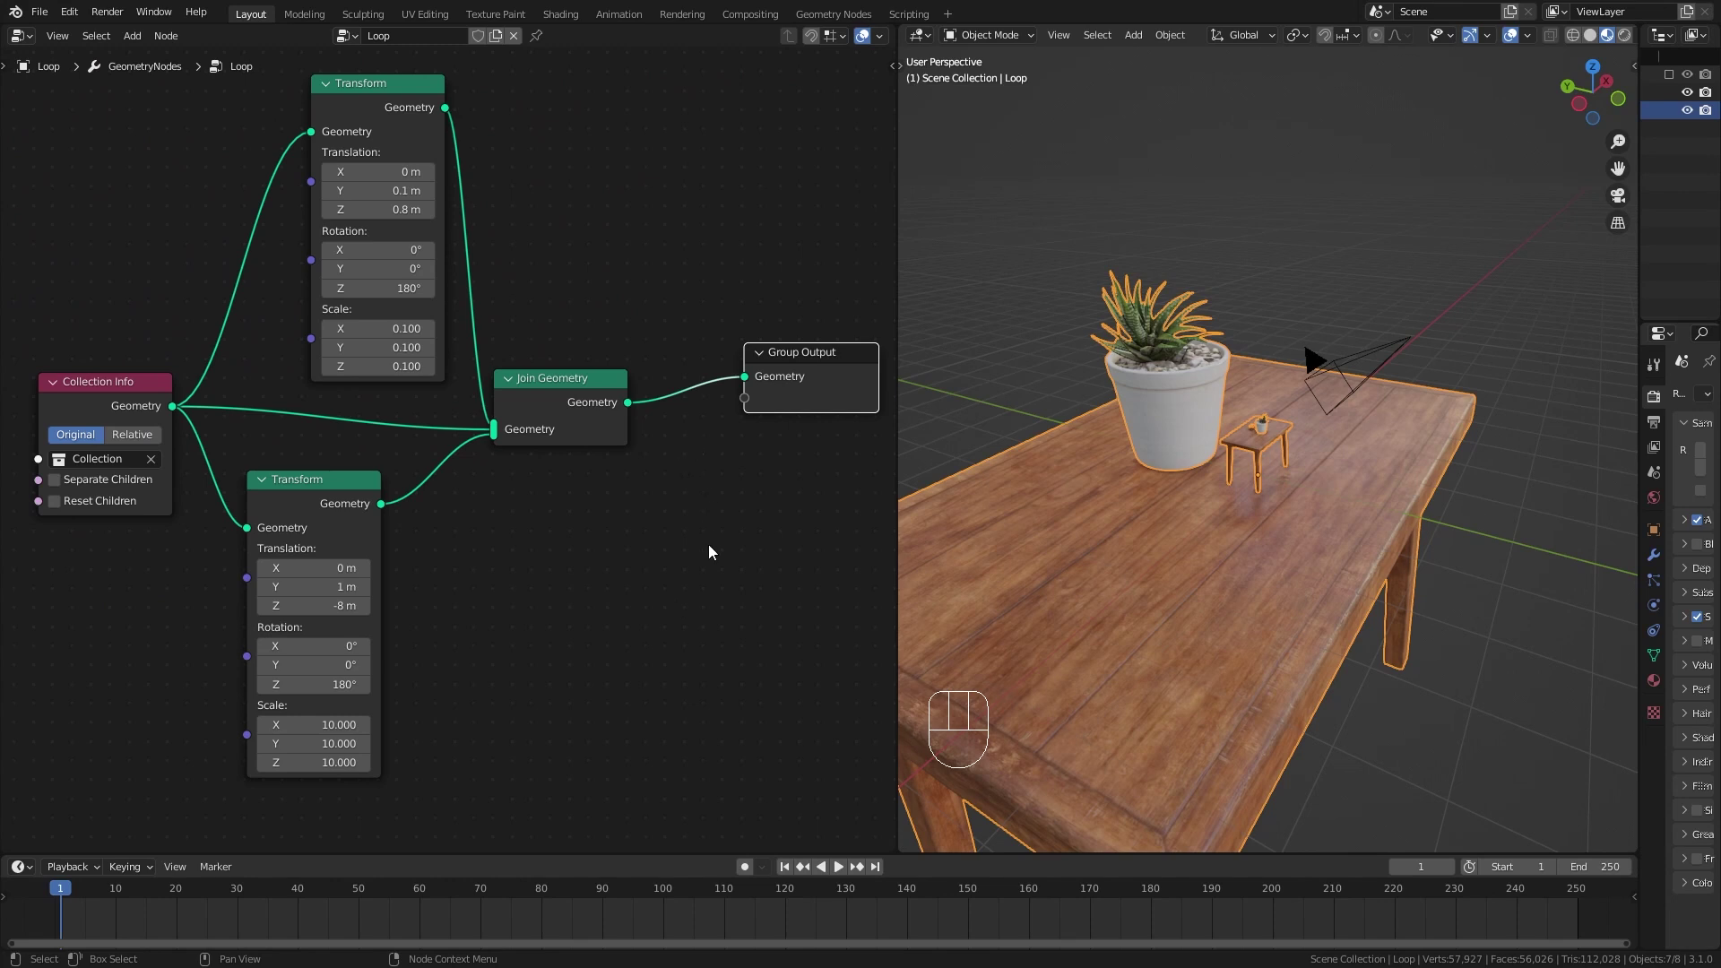
Duplicate the Transform node with scale 10 and insert the copy between Join Geometry and Group Output.
{"action": "left_click", "coordinate": [298, 472]}
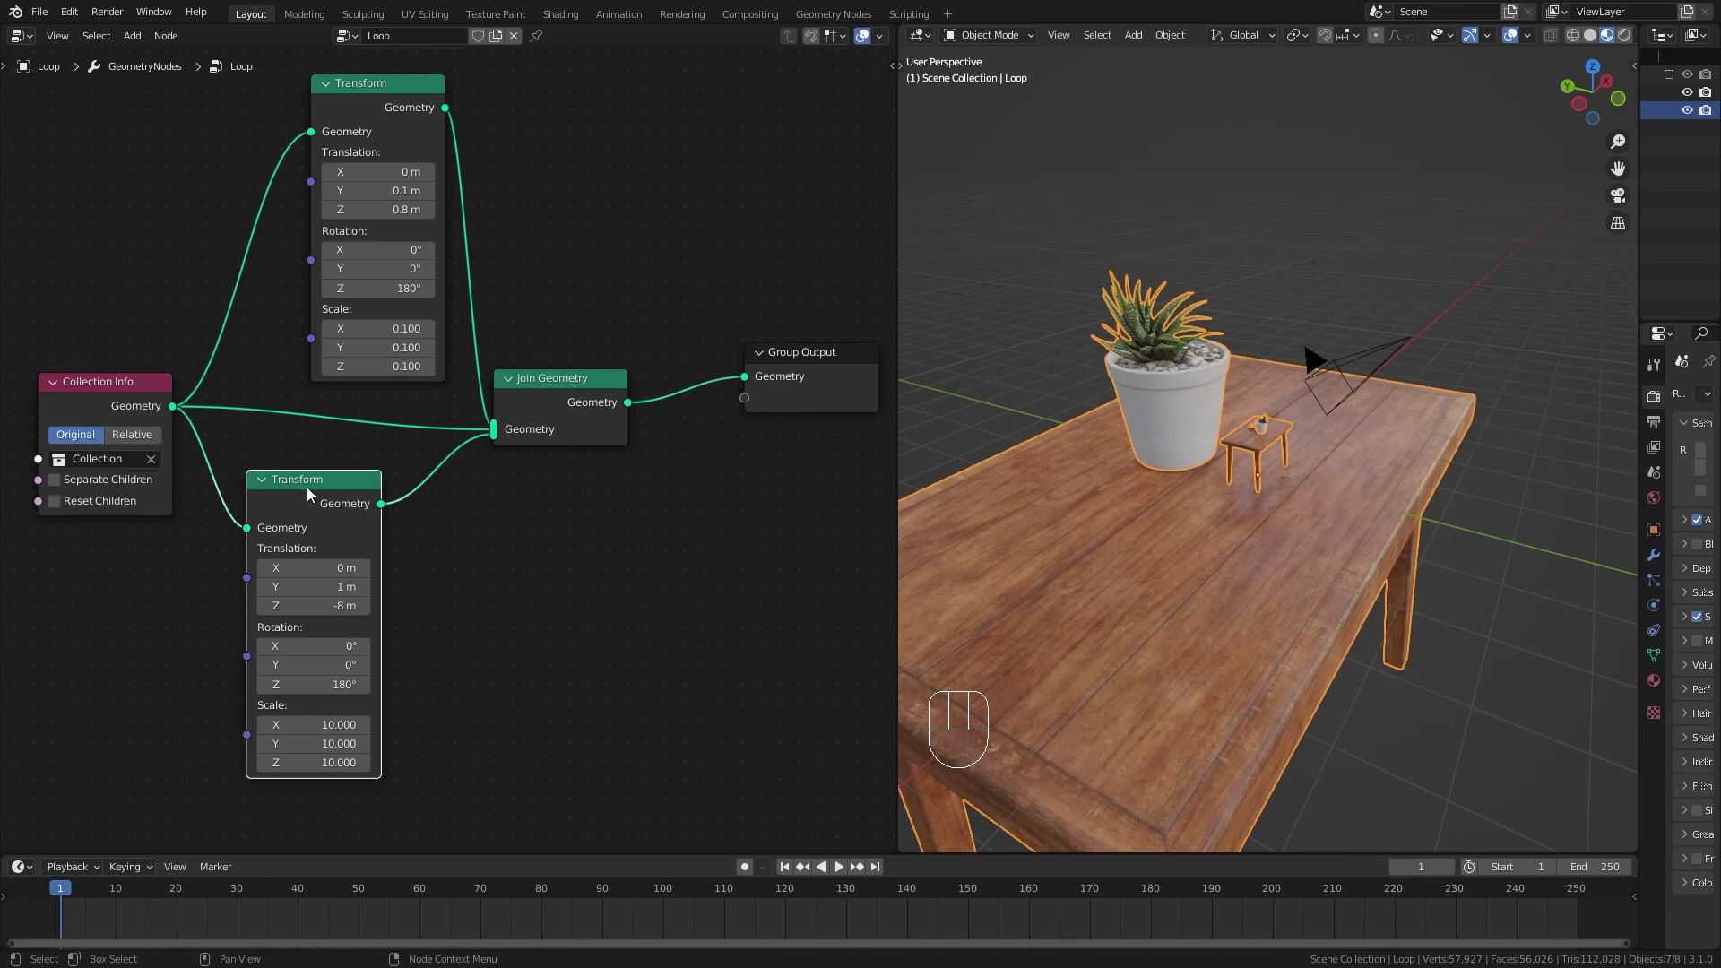
{"action": "key", "text": "shift+d"}
{"action": "left_click", "coordinate": [576, 515]}
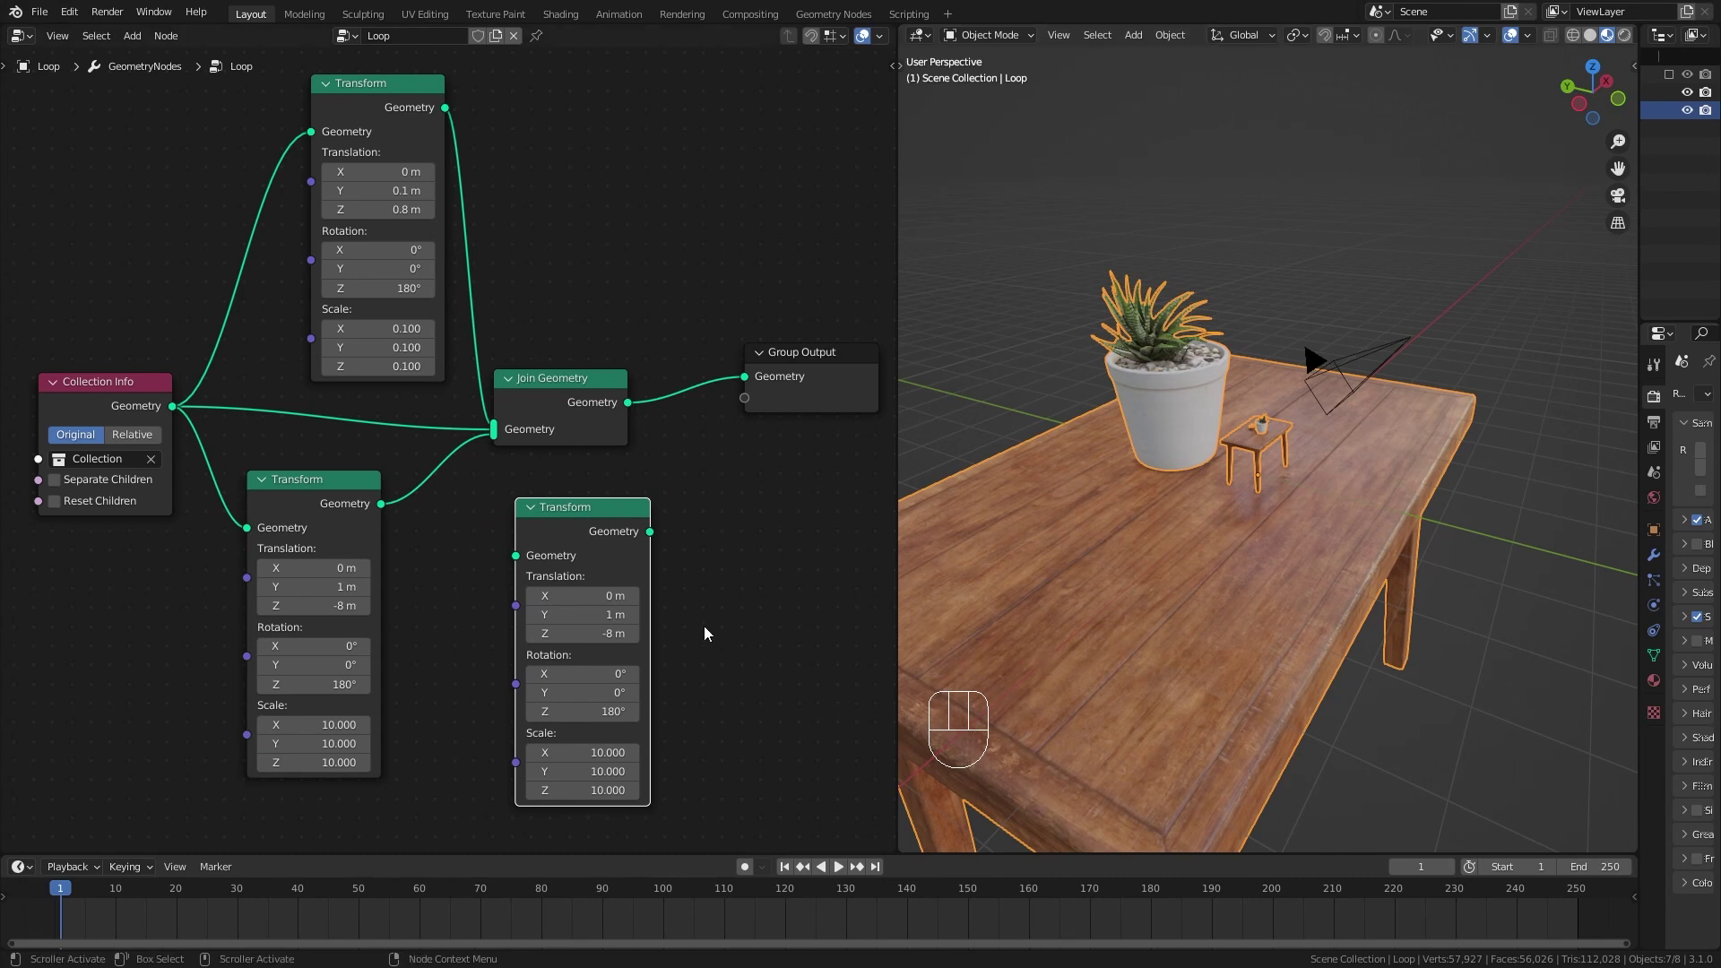
{"action": "middle_click_drag", "start_coordinate": [702, 625], "coordinate": [555, 664]}
{"action": "left_click_drag", "start_coordinate": [373, 557], "coordinate": [556, 349]}
{"action": "scroll", "coordinate": [717, 574], "scroll_direction": "up", "scroll_amount": 3}
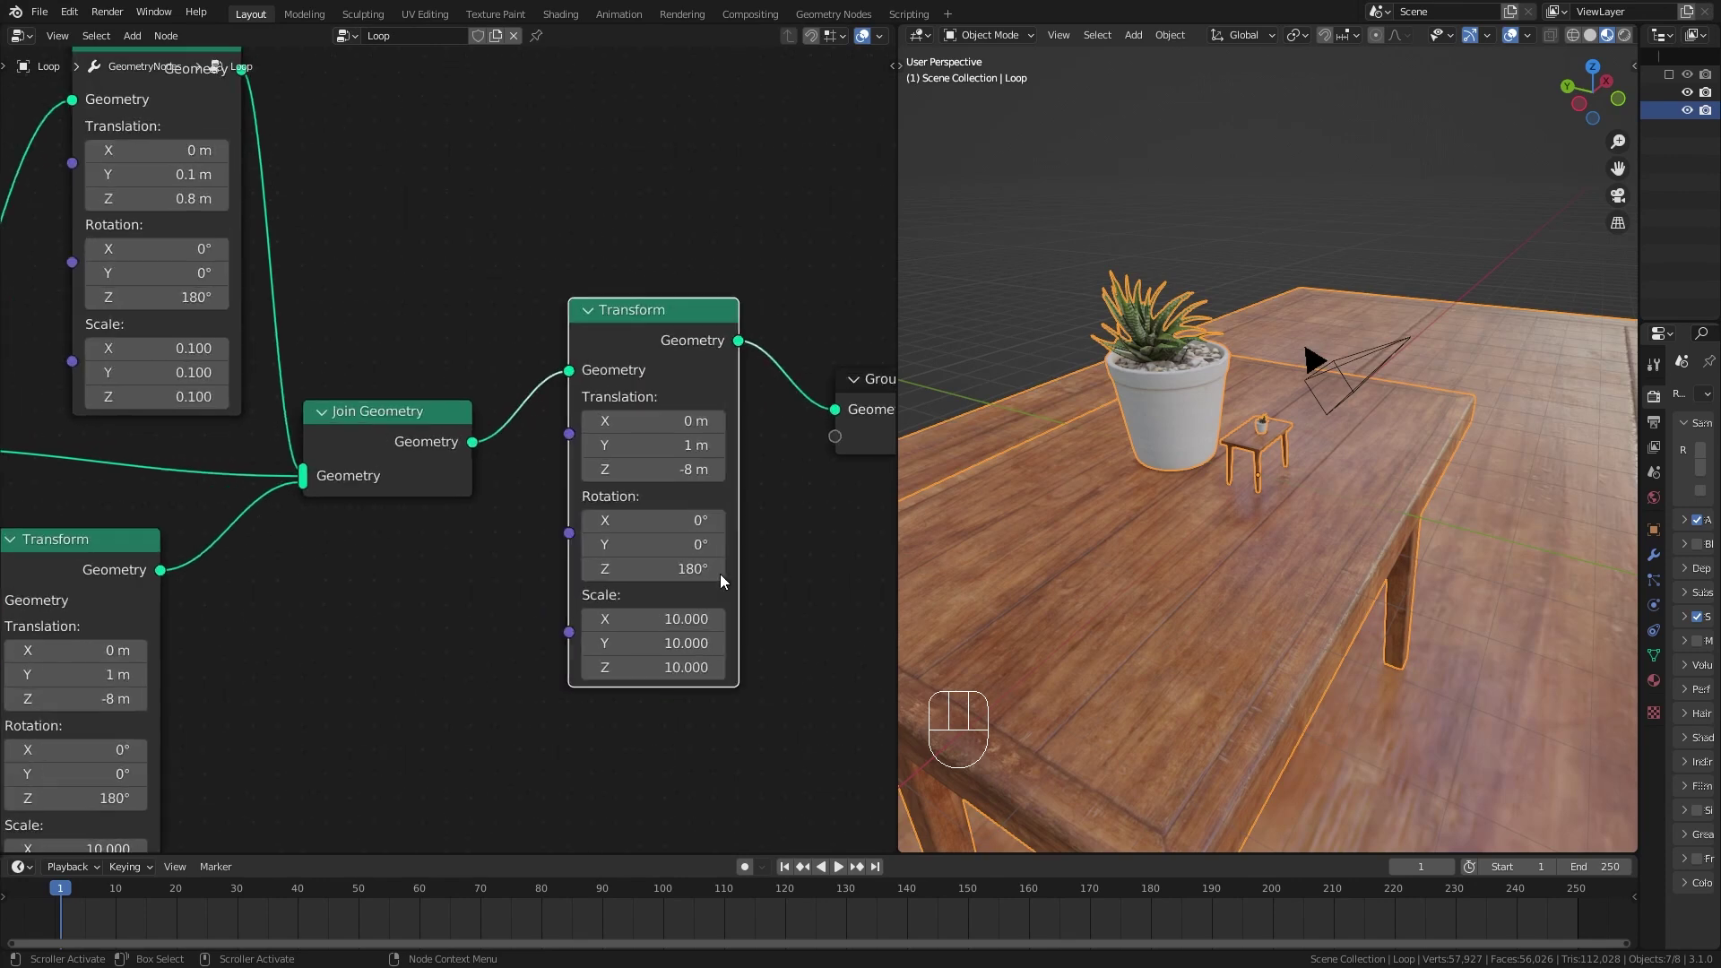
{"action": "middle_click_drag", "start_coordinate": [682, 551], "coordinate": [485, 579], "text": "shift"}
{"action": "scroll", "coordinate": [438, 324], "scroll_direction": "up", "scroll_amount": 3}
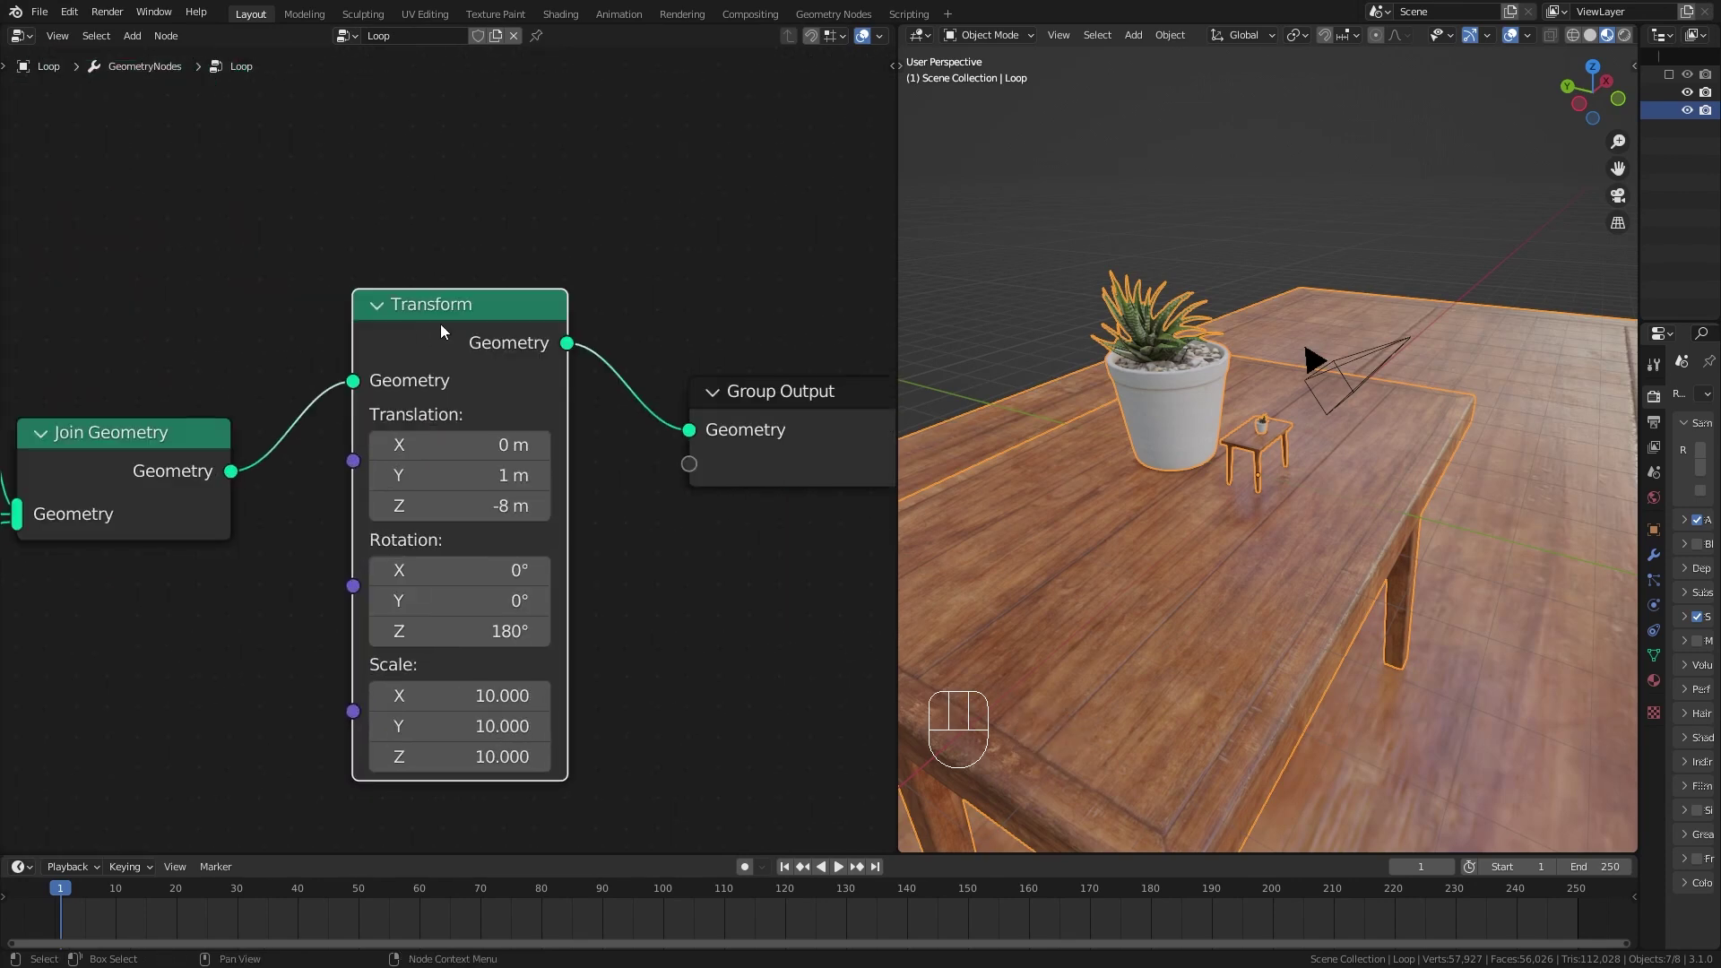
Mute and unmute the inserted Transform node repeatedly to compare the scene with and without its effect.
{"action": "key", "text": "m"}
{"action": "key", "text": "m"}
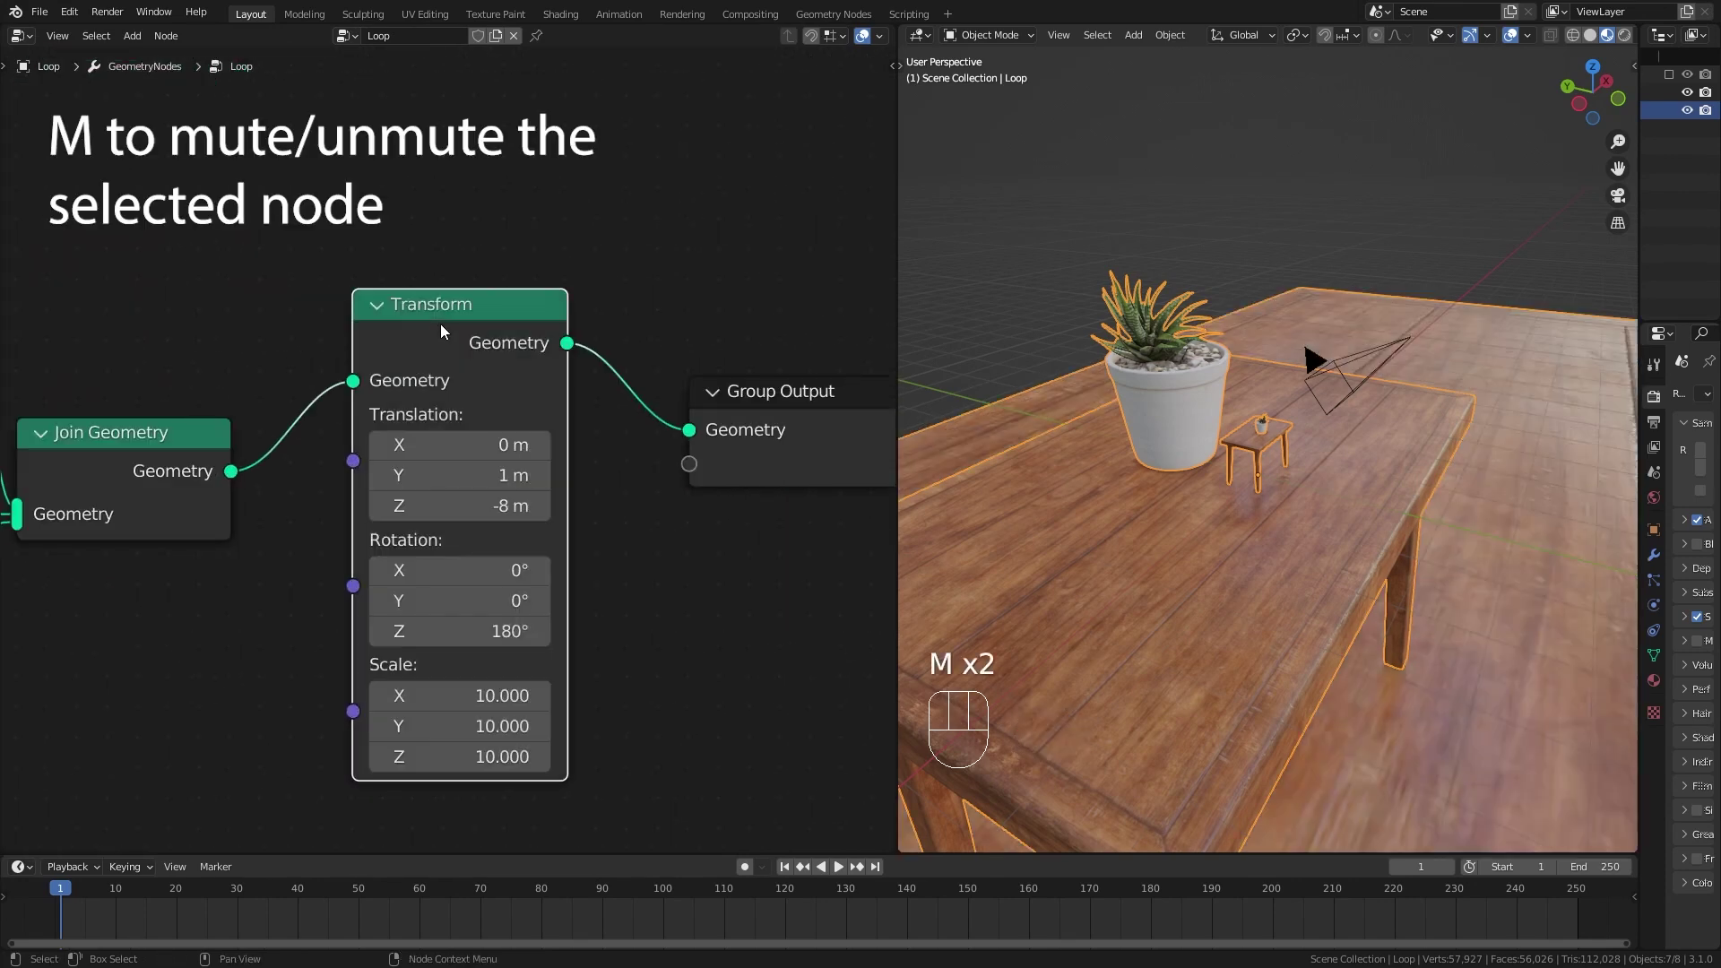
{"action": "key", "text": "m"}
{"action": "key", "text": "m"}
{"action": "key", "text": "m"}
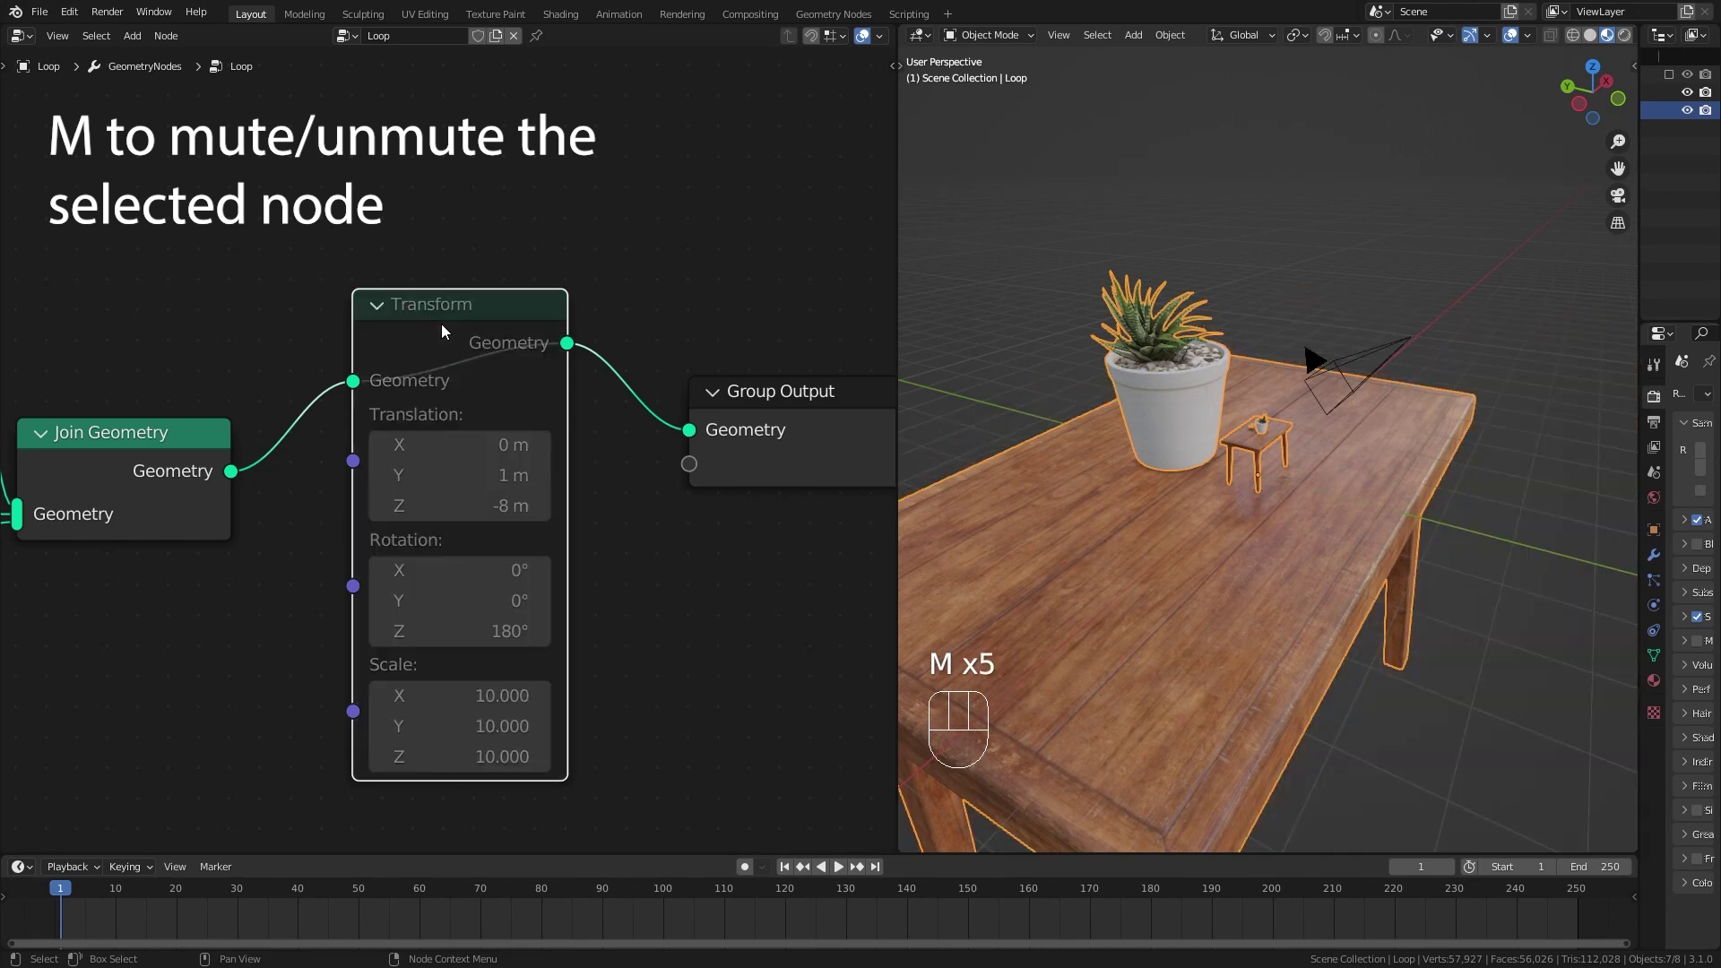
{"action": "key", "text": "m"}
{"action": "key", "text": "m"}
{"action": "key", "text": "m"}
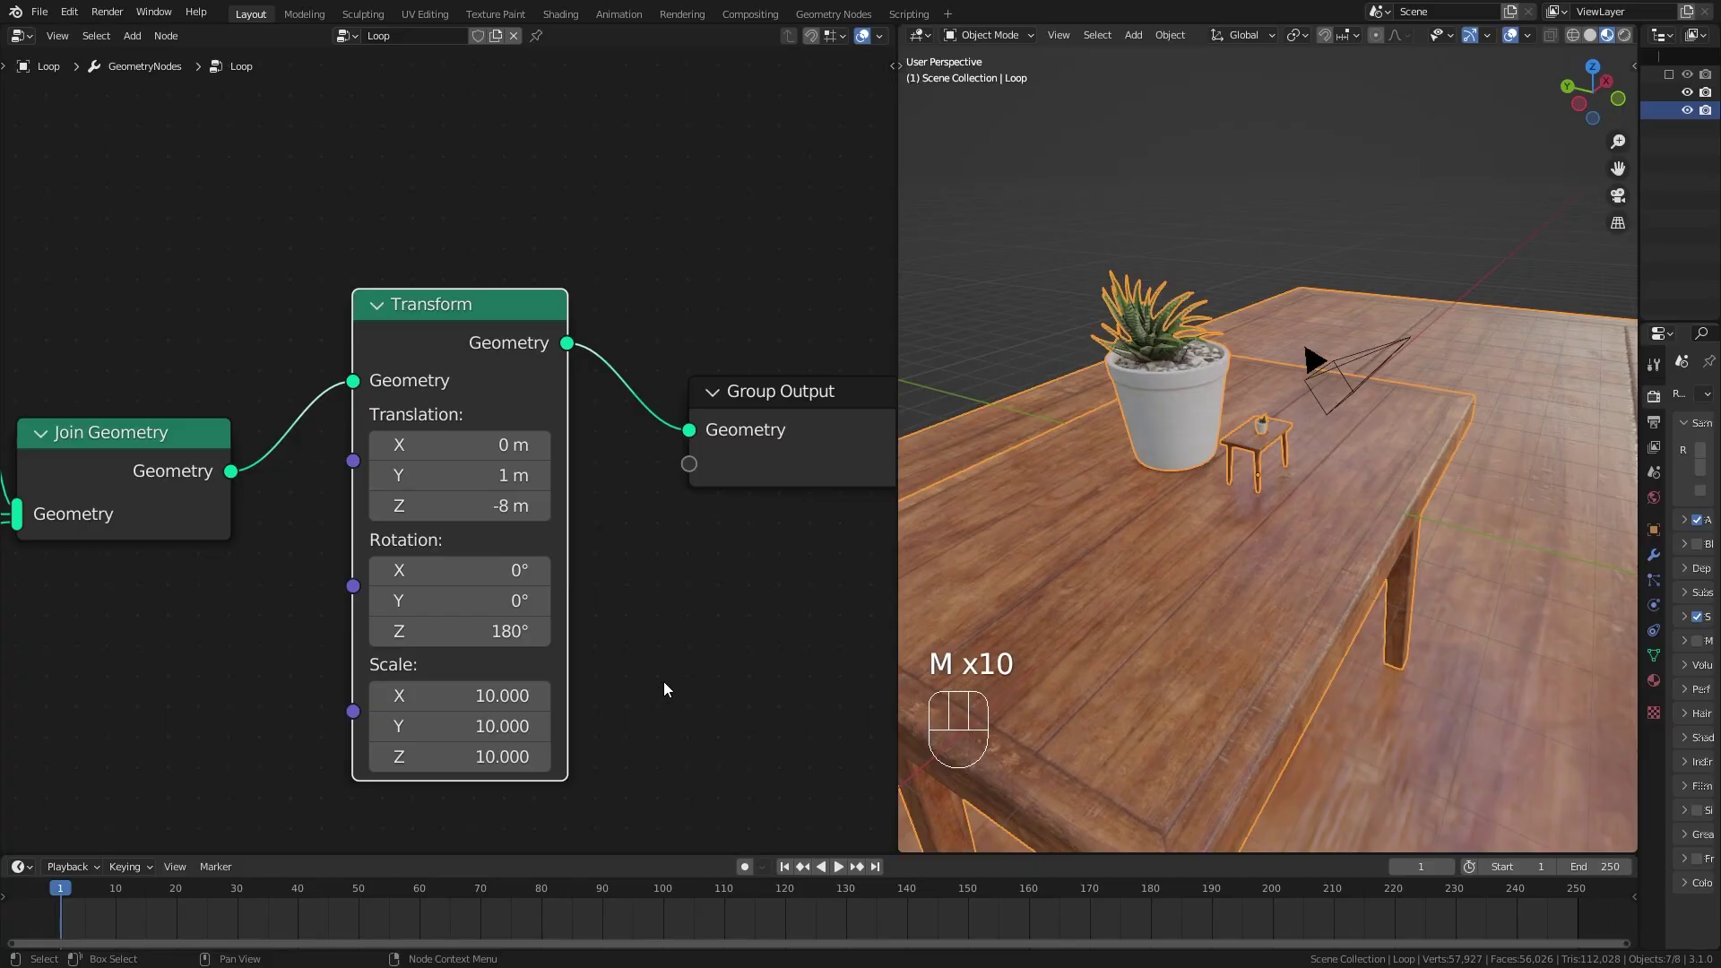
Go to frame 100 and set the animation's end frame to 100.
{"action": "scroll", "coordinate": [739, 697], "scroll_direction": "down", "scroll_amount": 3, "text": "shift"}
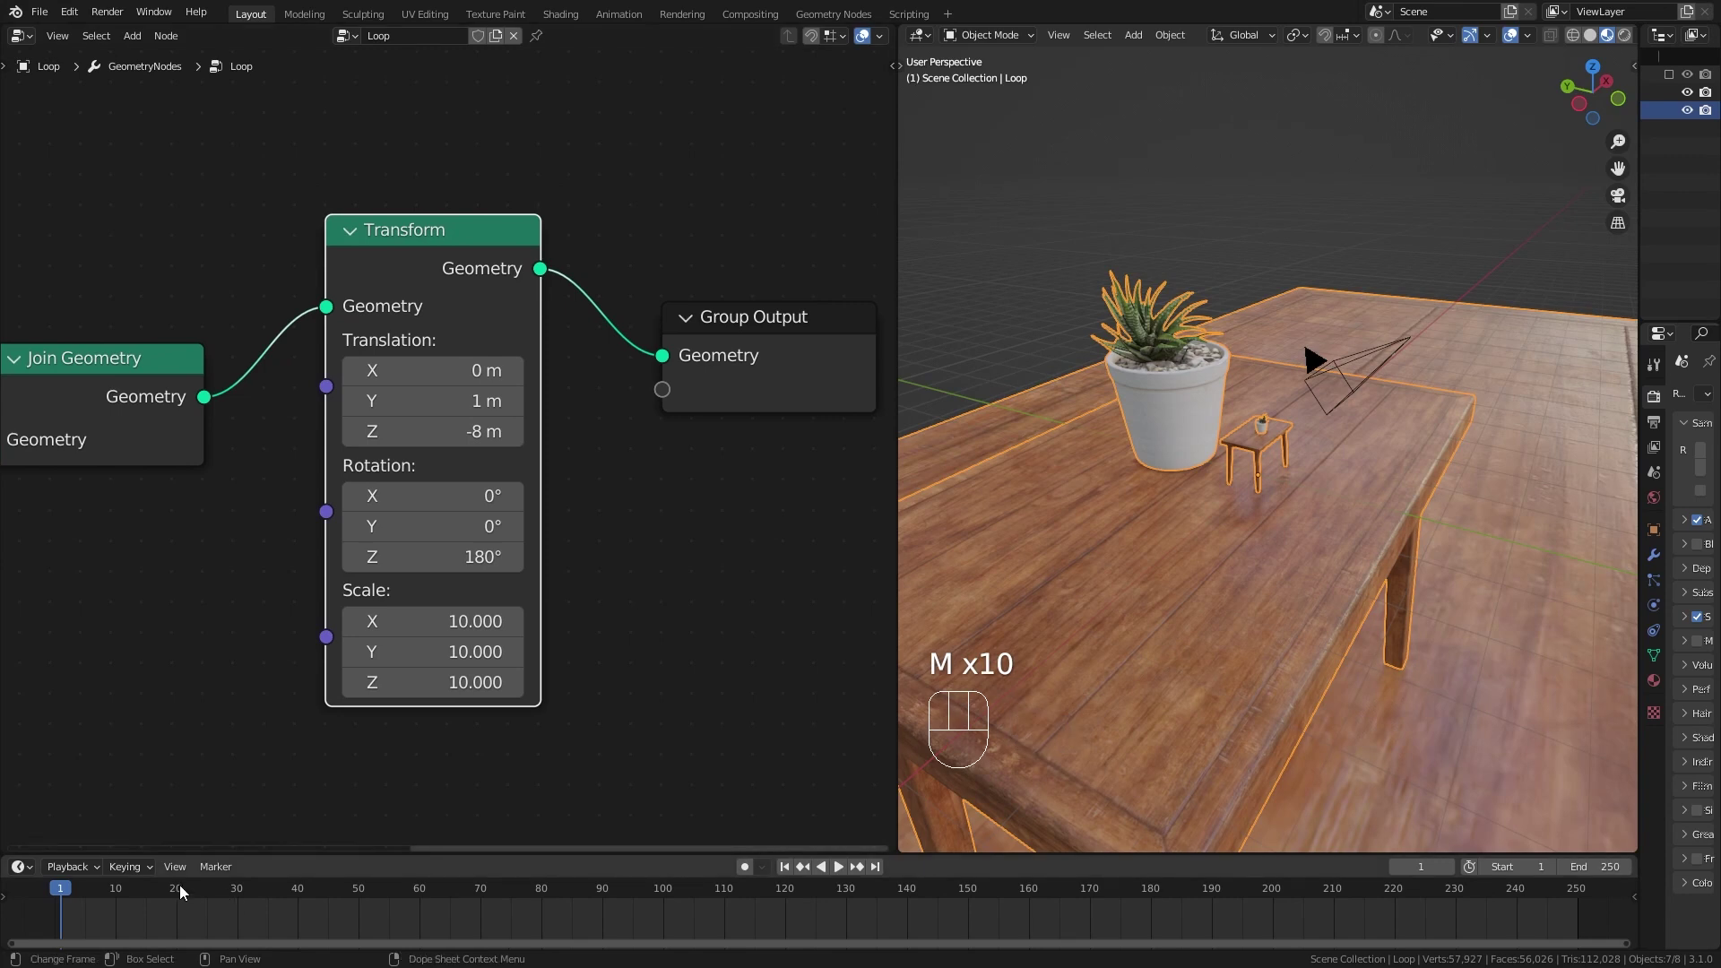
{"action": "left_click_drag", "start_coordinate": [180, 884], "coordinate": [664, 919]}
{"action": "scroll", "coordinate": [496, 912], "scroll_direction": "up", "scroll_amount": 1}
{"action": "middle_click_drag", "start_coordinate": [495, 912], "coordinate": [1210, 896]}
{"action": "scroll", "coordinate": [913, 931], "scroll_direction": "up", "scroll_amount": 2}
{"action": "left_click", "coordinate": [1588, 867]}
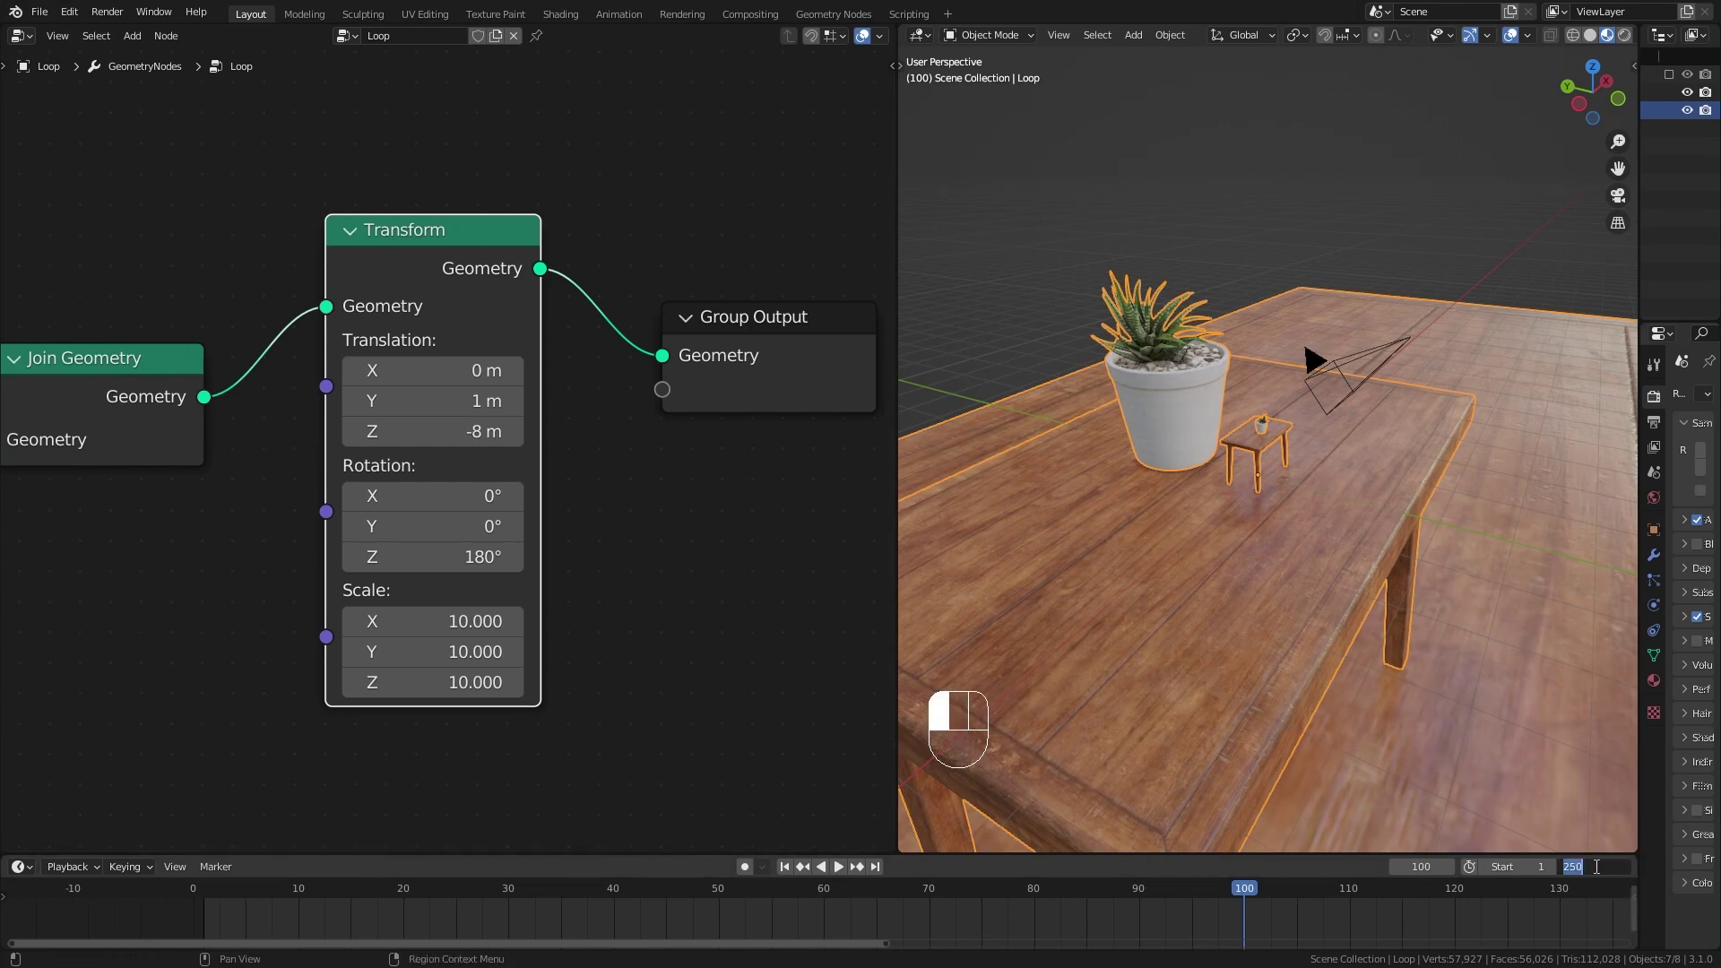
{"action": "type", "text": "100"}
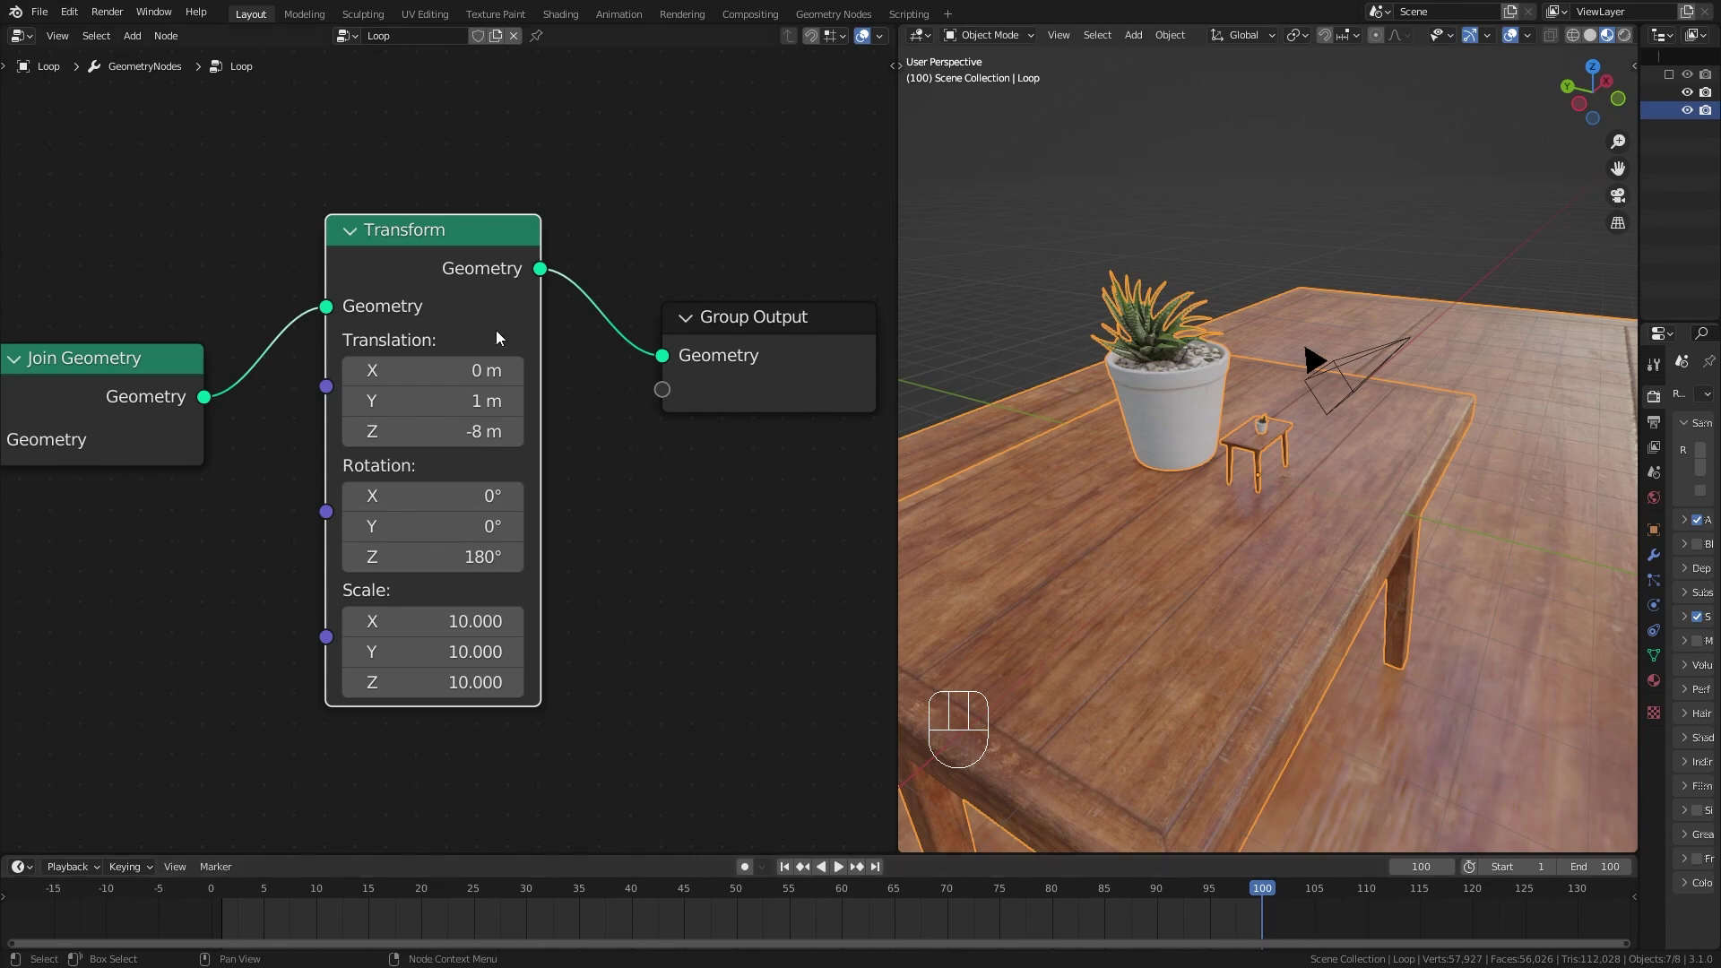
Insert keyframes for the inserted Transform node's translation, rotation and scale at frame 100.
{"action": "left_click_drag", "start_coordinate": [497, 330], "coordinate": [499, 319]}
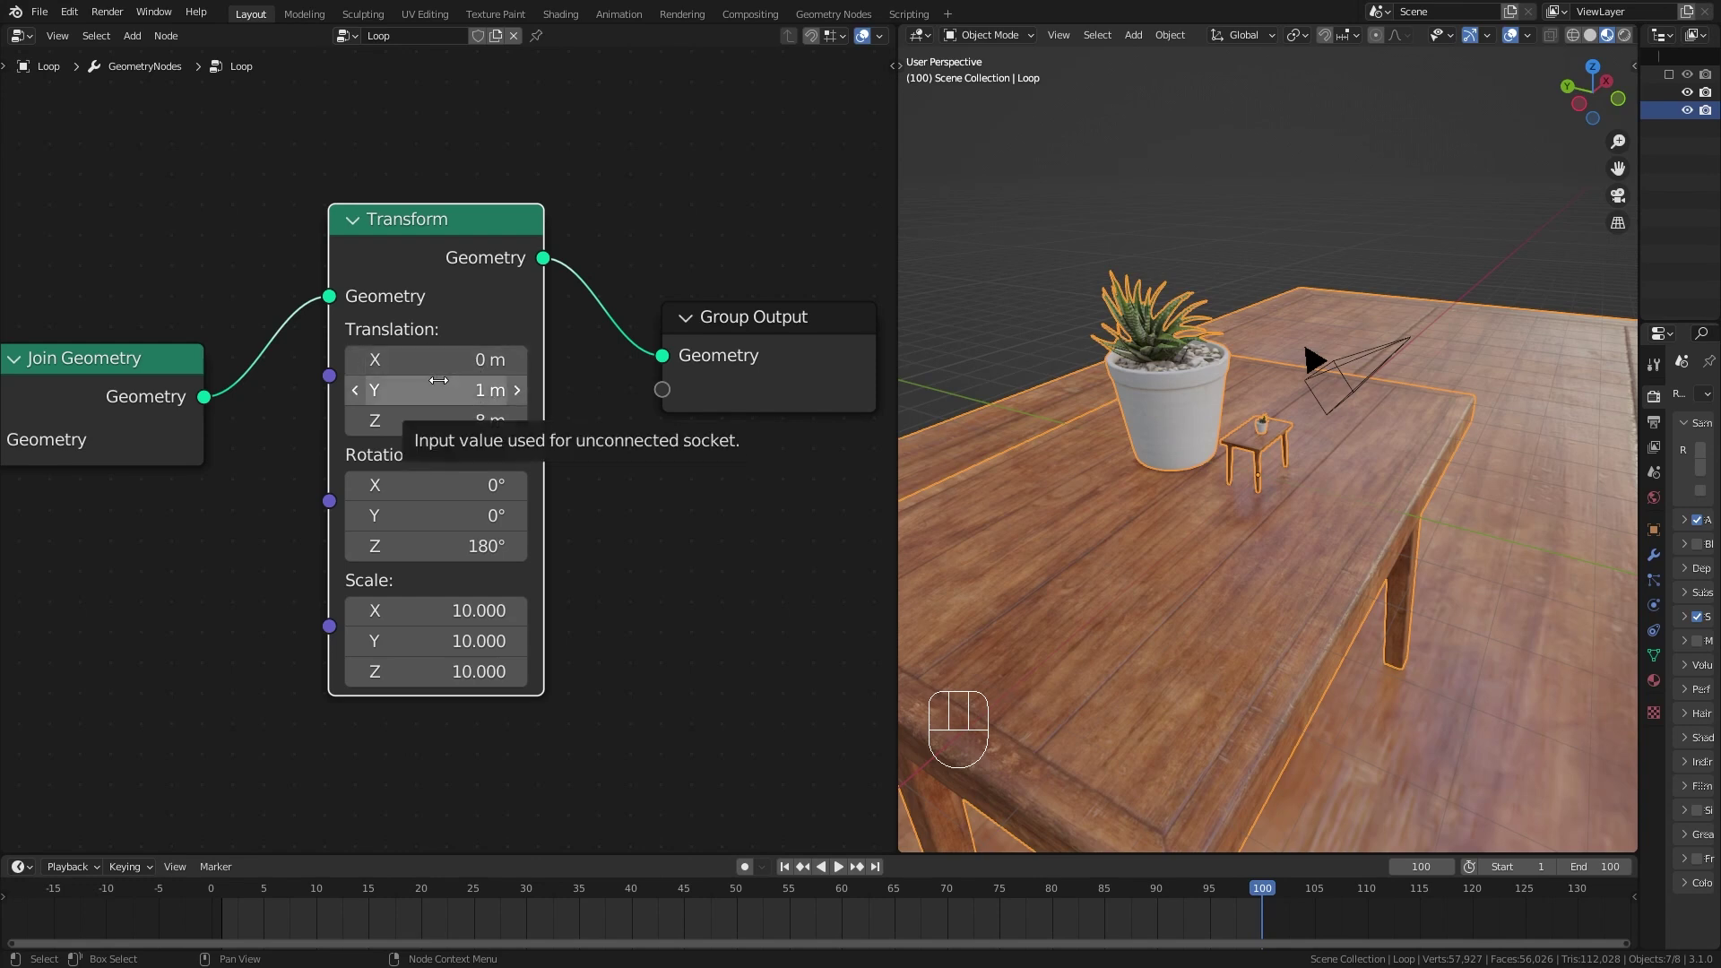
{"action": "key", "text": "i"}
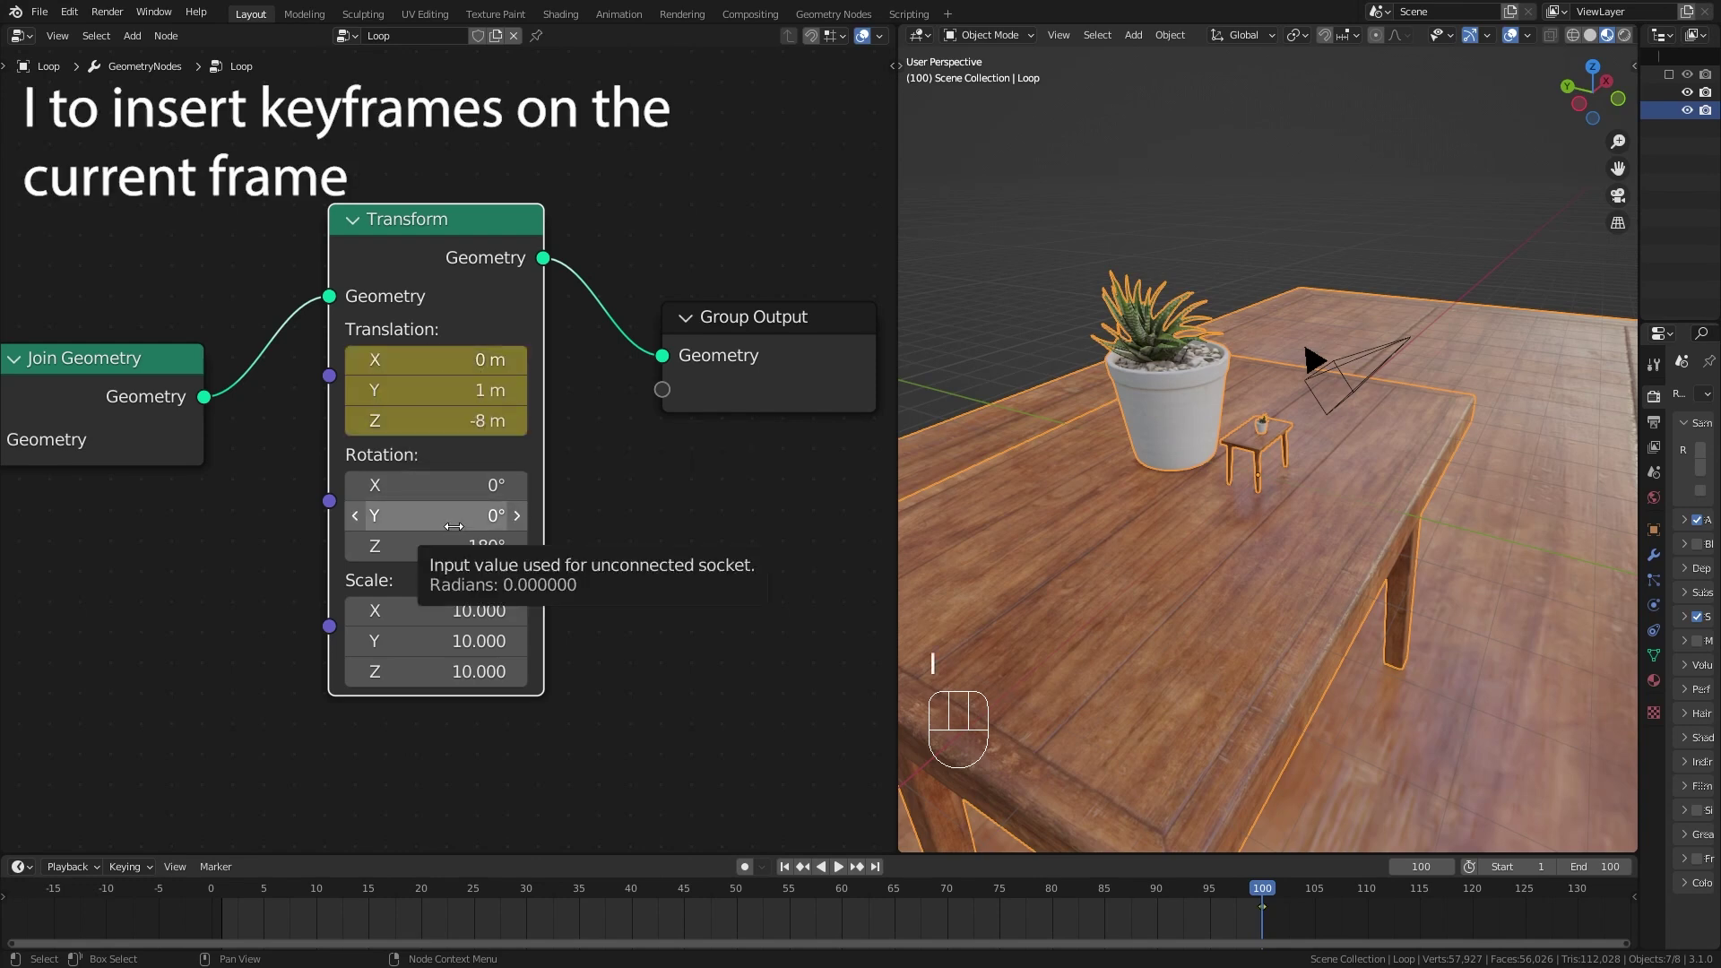
{"action": "key", "text": "i"}
{"action": "key", "text": "i"}
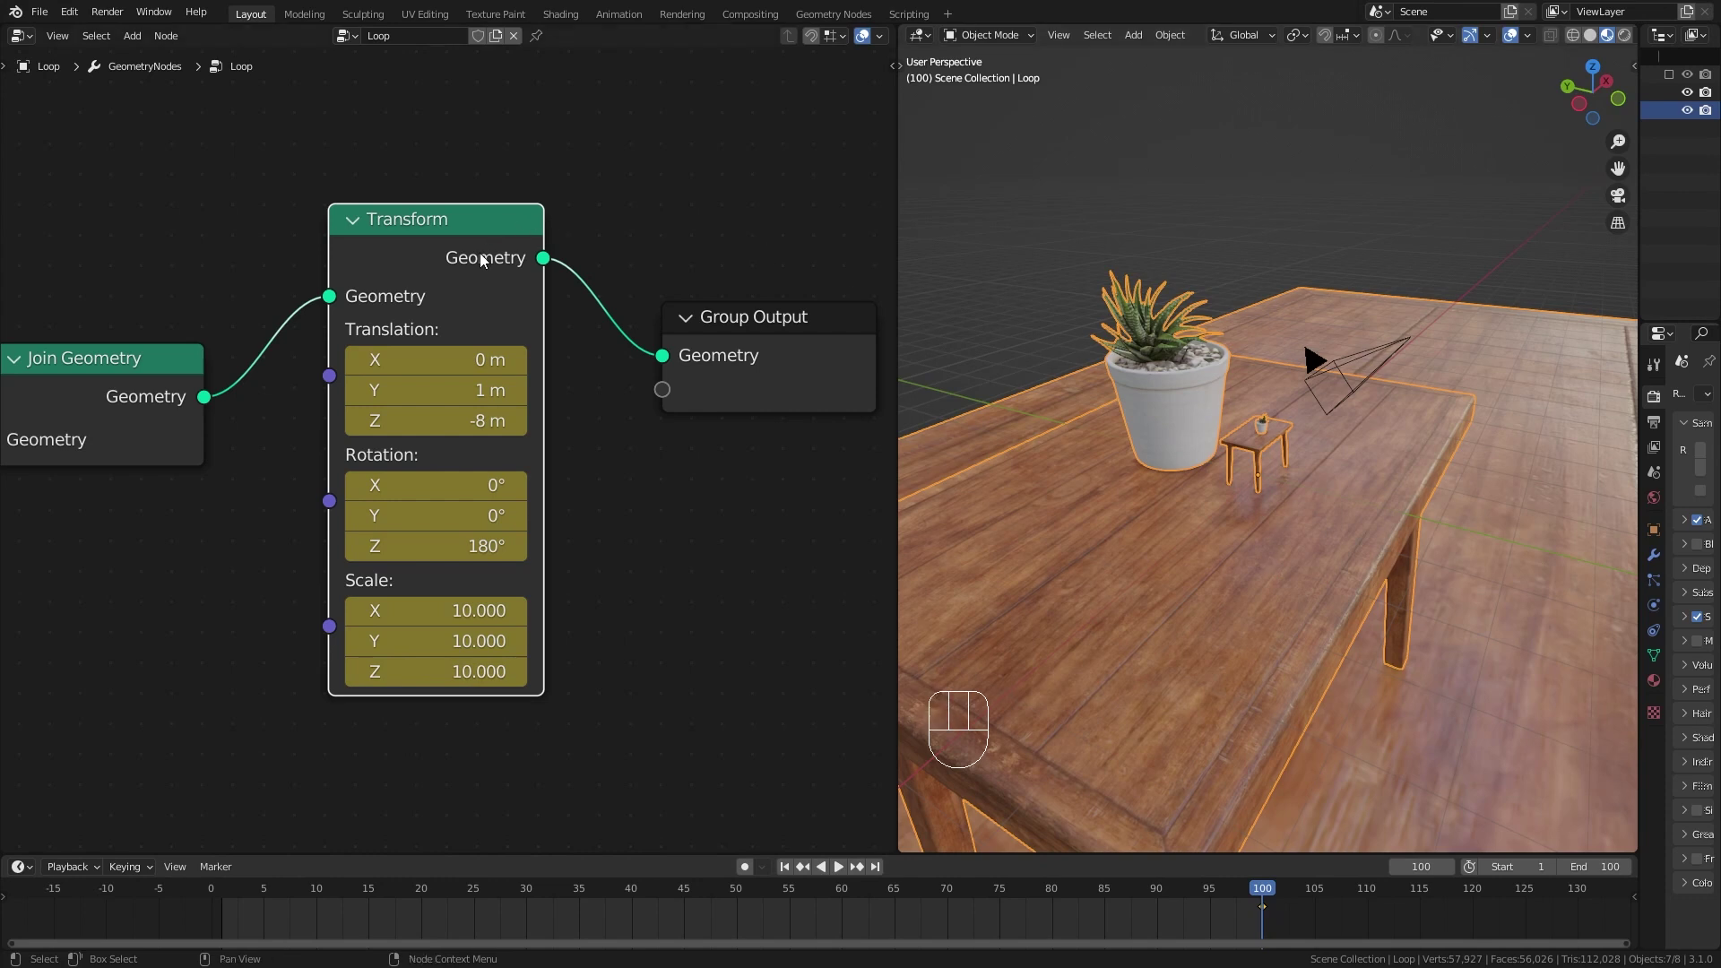
{"action": "mouse_move", "coordinate": [444, 247]}
{"action": "left_mouse_down"}
{"action": "mouse_move", "coordinate": [421, 199]}
{"action": "mouse_move", "coordinate": [455, 232]}
{"action": "left_mouse_up"}
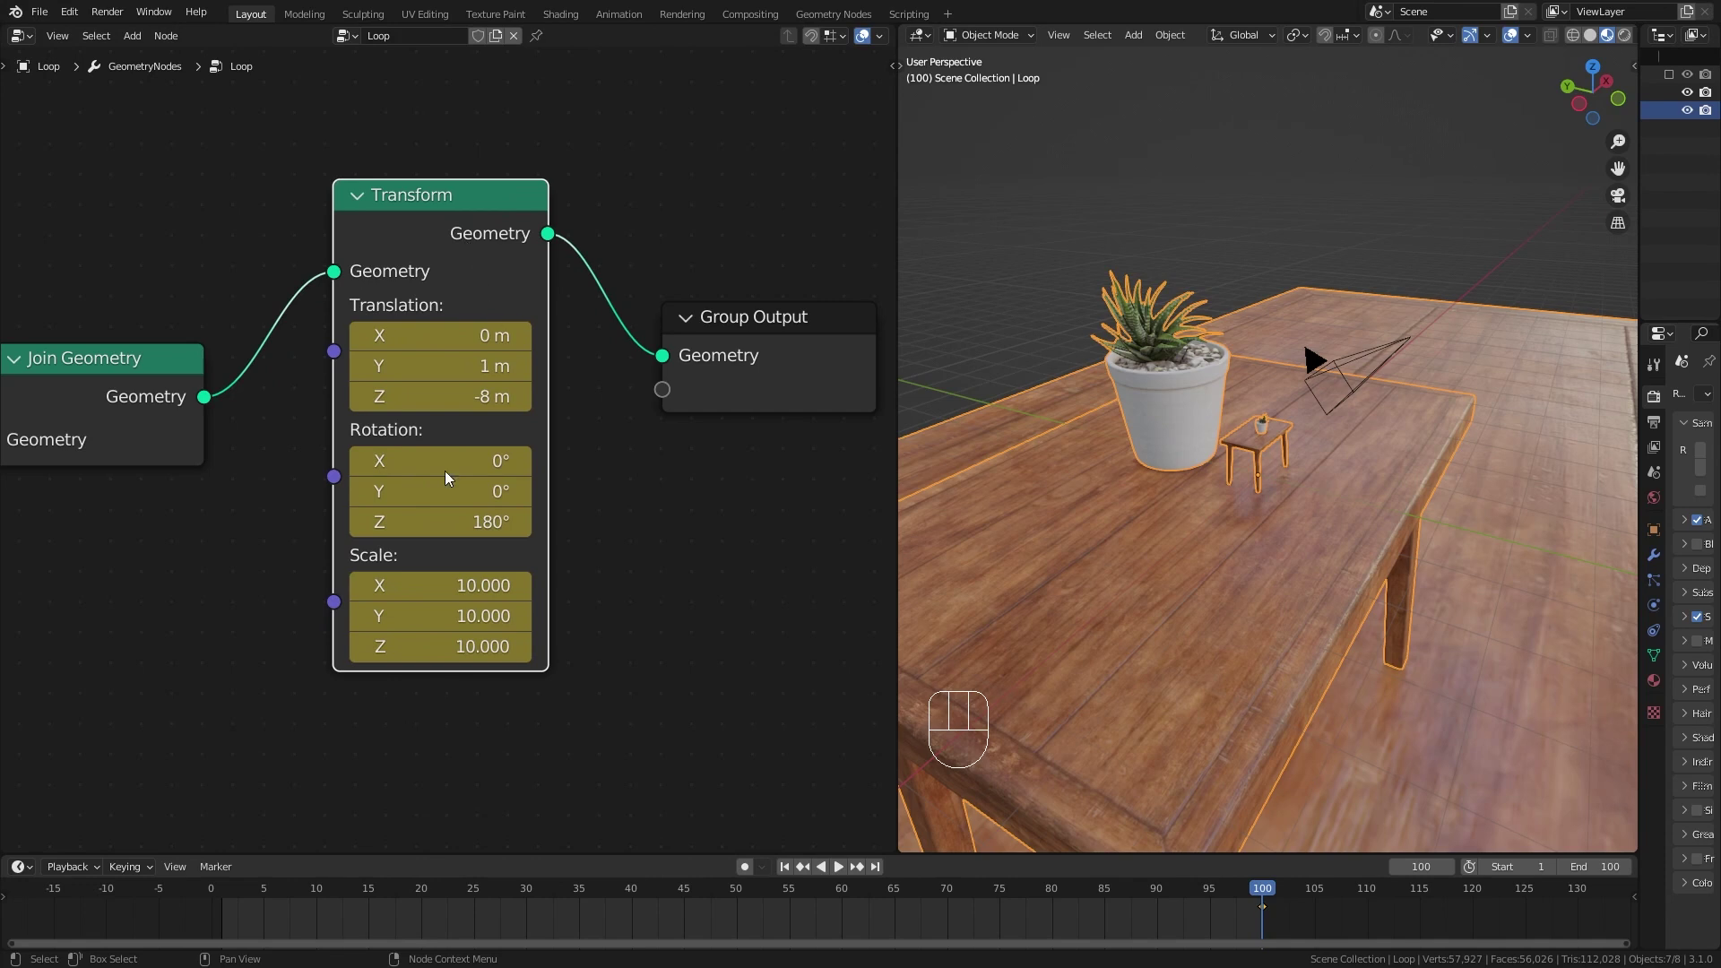
Go to frame 0 and set the inserted Transform node's translation to 0 m on all three axes.
{"action": "key", "text": "space"}
{"action": "left_click", "coordinate": [261, 900]}
{"action": "left_click_drag", "start_coordinate": [216, 911], "coordinate": [213, 911]}
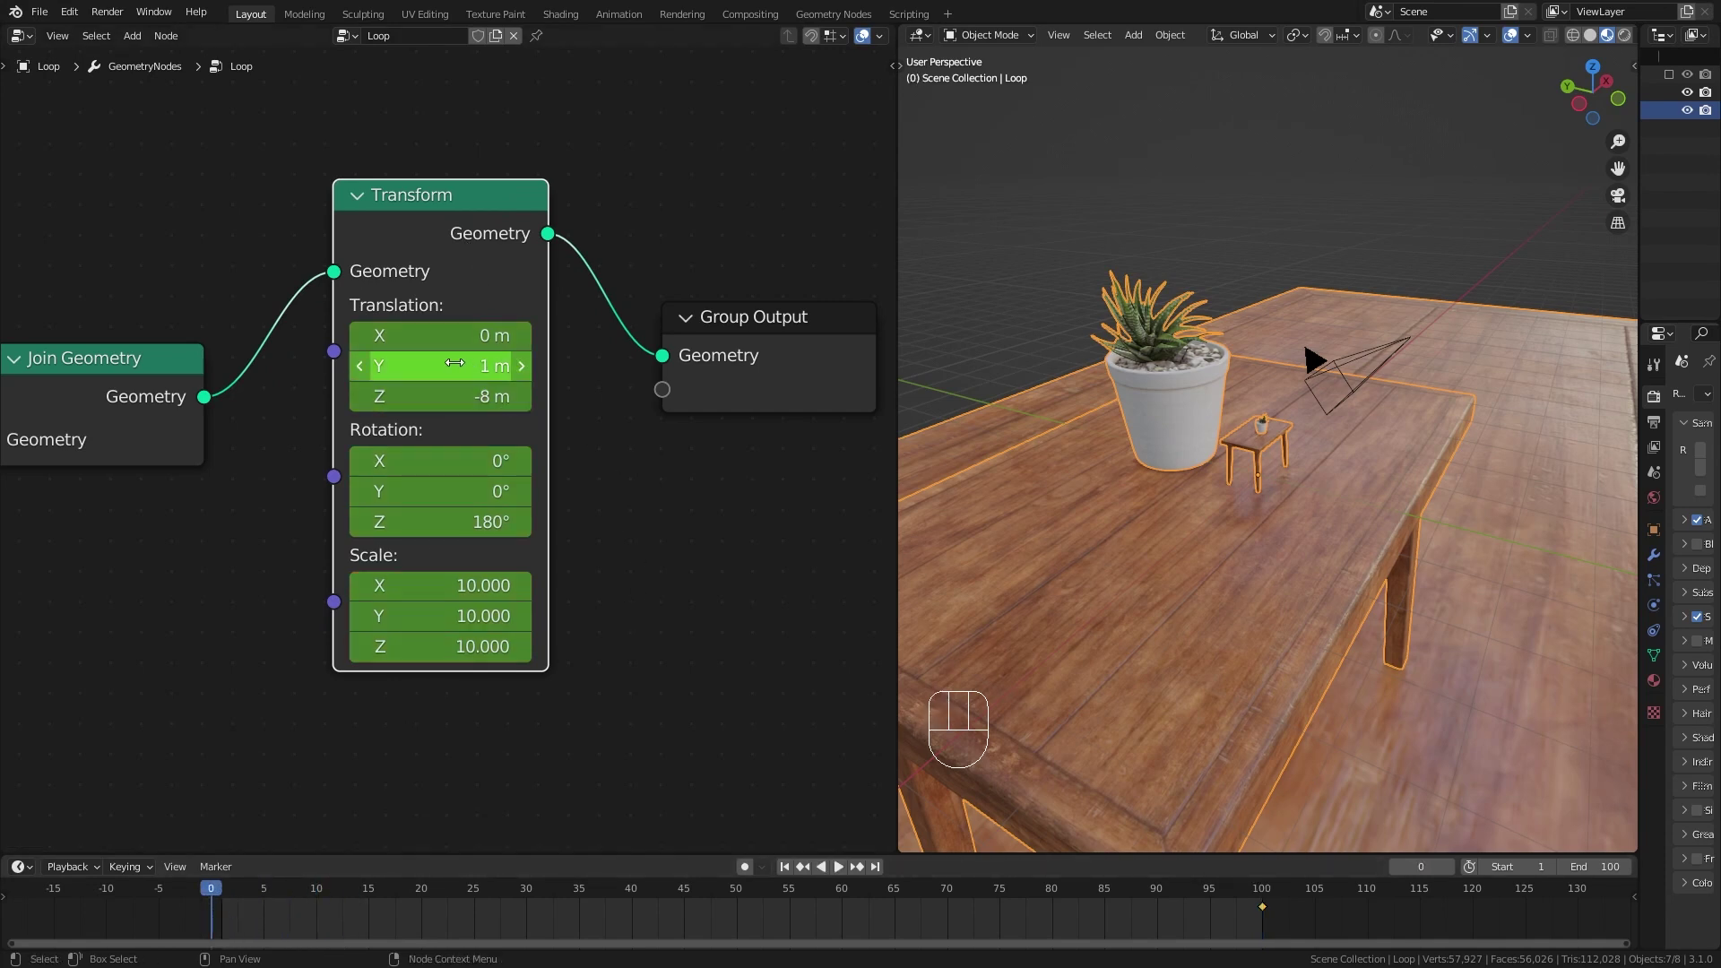
{"action": "left_click_drag", "start_coordinate": [454, 337], "coordinate": [454, 396]}
{"action": "left_click", "coordinate": [631, 506]}
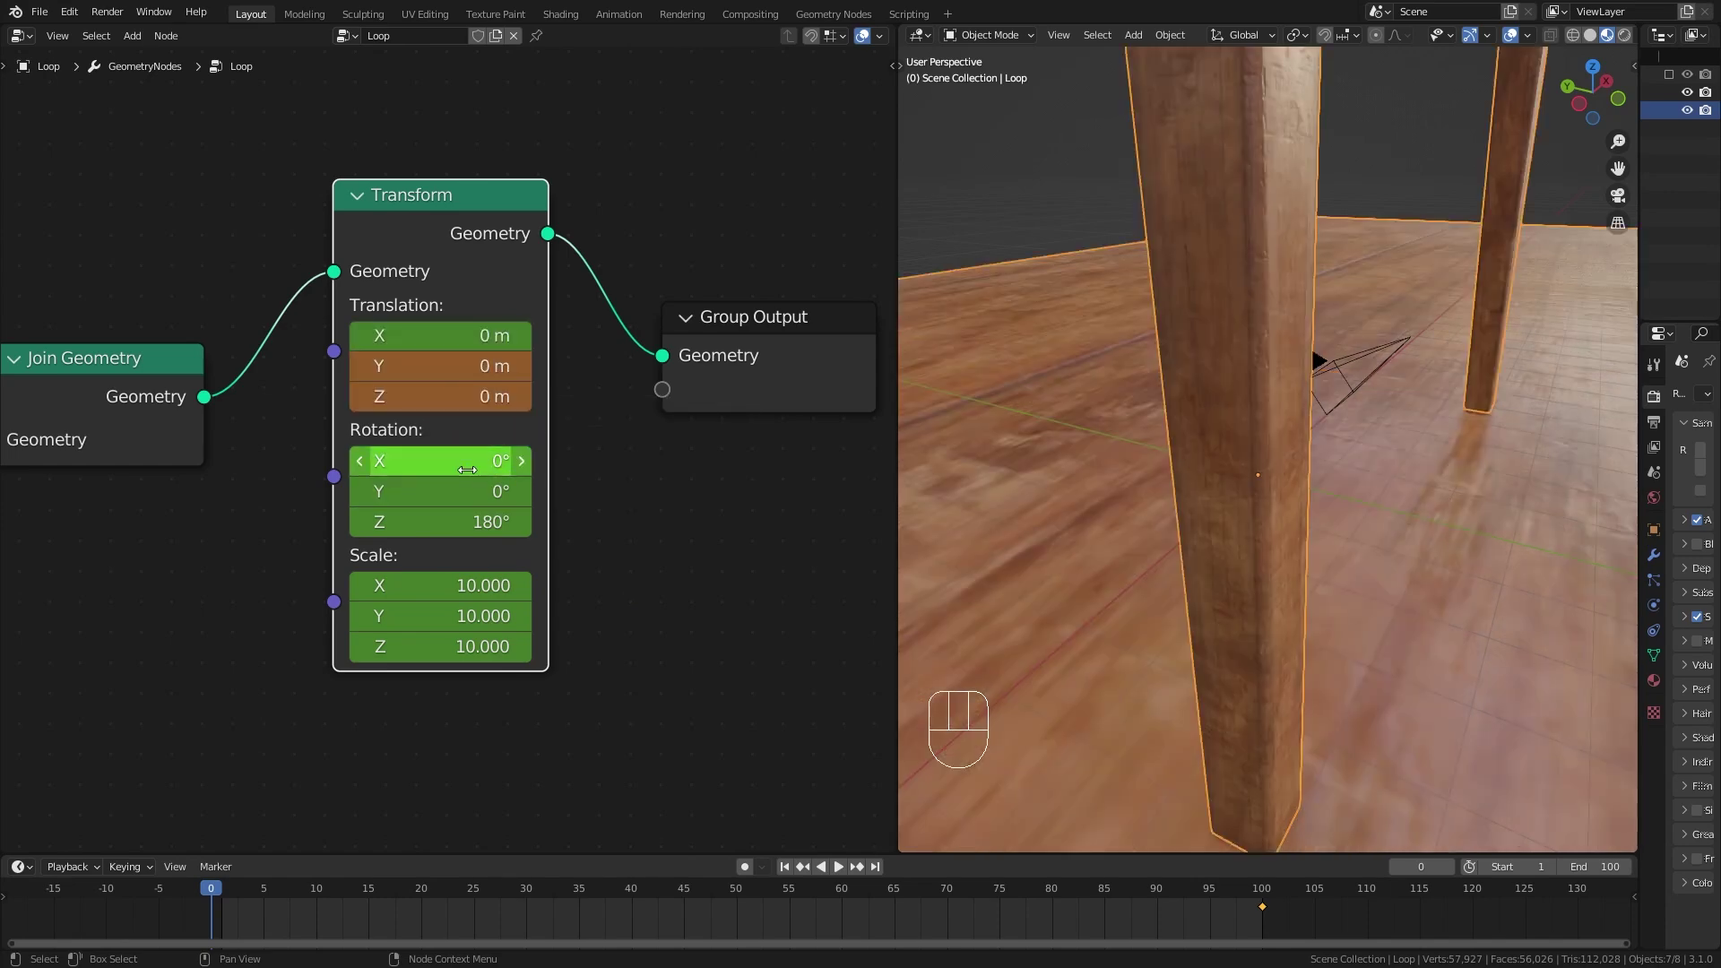
Set the final Transform node's rotation to 0° and its scale to 1 on all three axes.
{"action": "mouse_move", "coordinate": [469, 463]}
{"action": "left_mouse_down"}
{"action": "mouse_move", "coordinate": [469, 522]}
{"action": "mouse_move", "coordinate": [492, 472]}
{"action": "left_mouse_up"}
{"action": "left_click", "coordinate": [610, 528]}
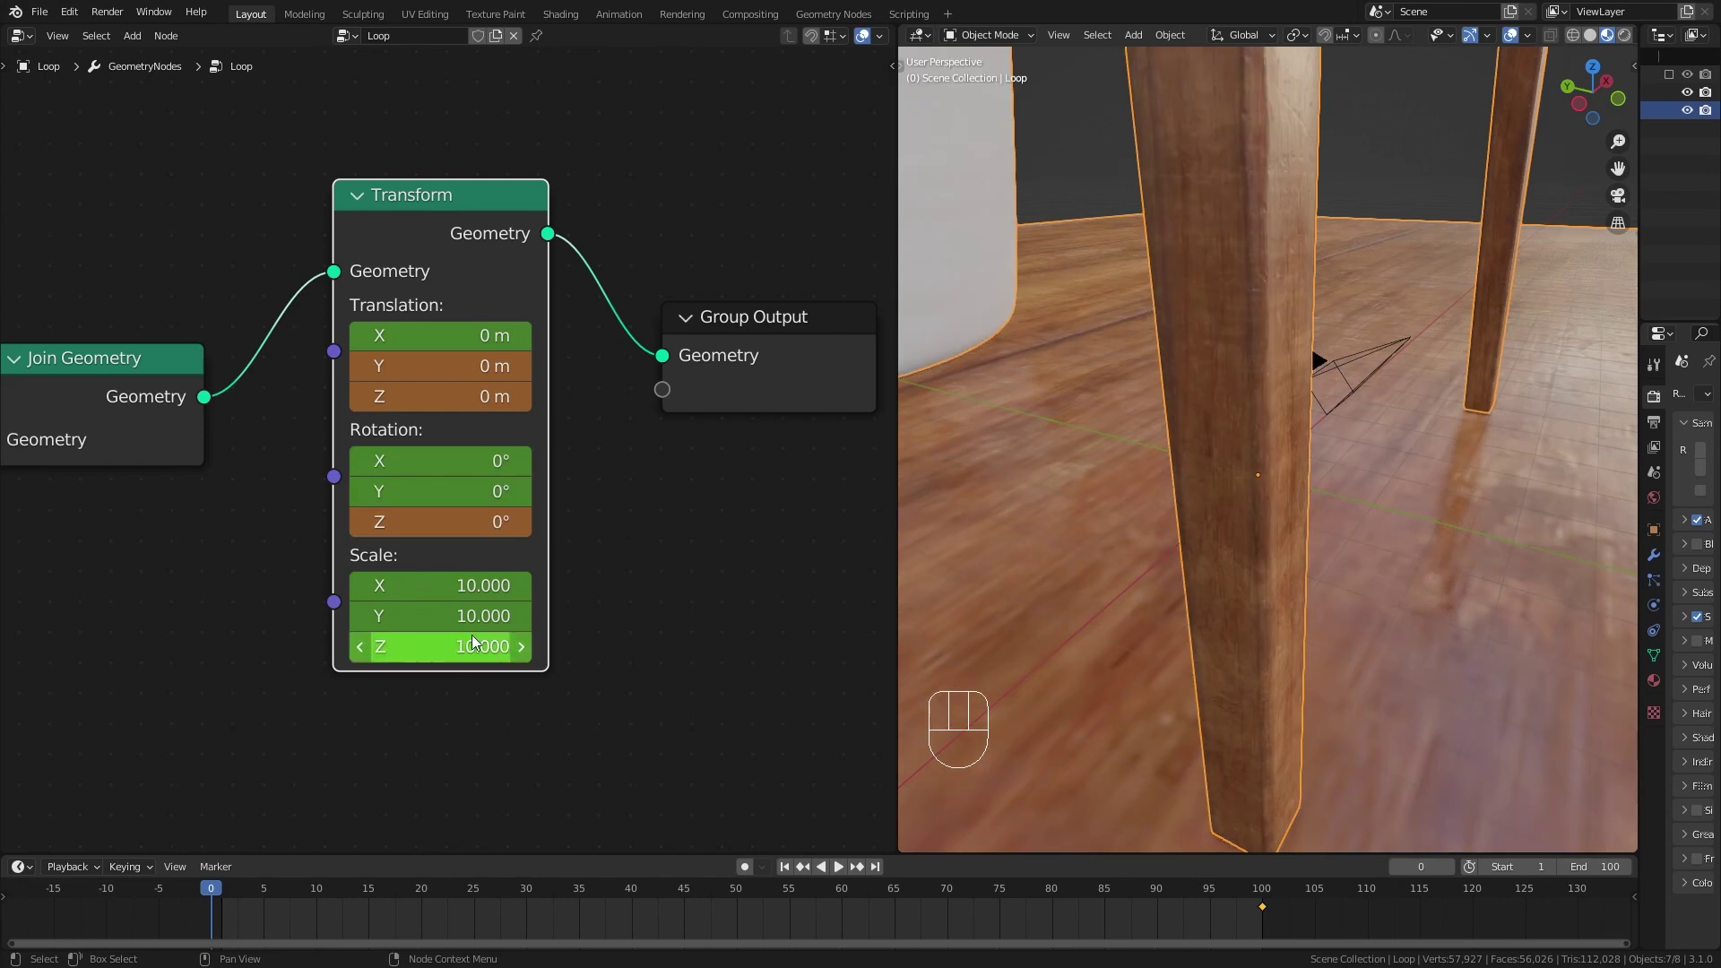
{"action": "left_click_drag", "start_coordinate": [472, 585], "coordinate": [472, 646]}
{"action": "type", "text": "1"}
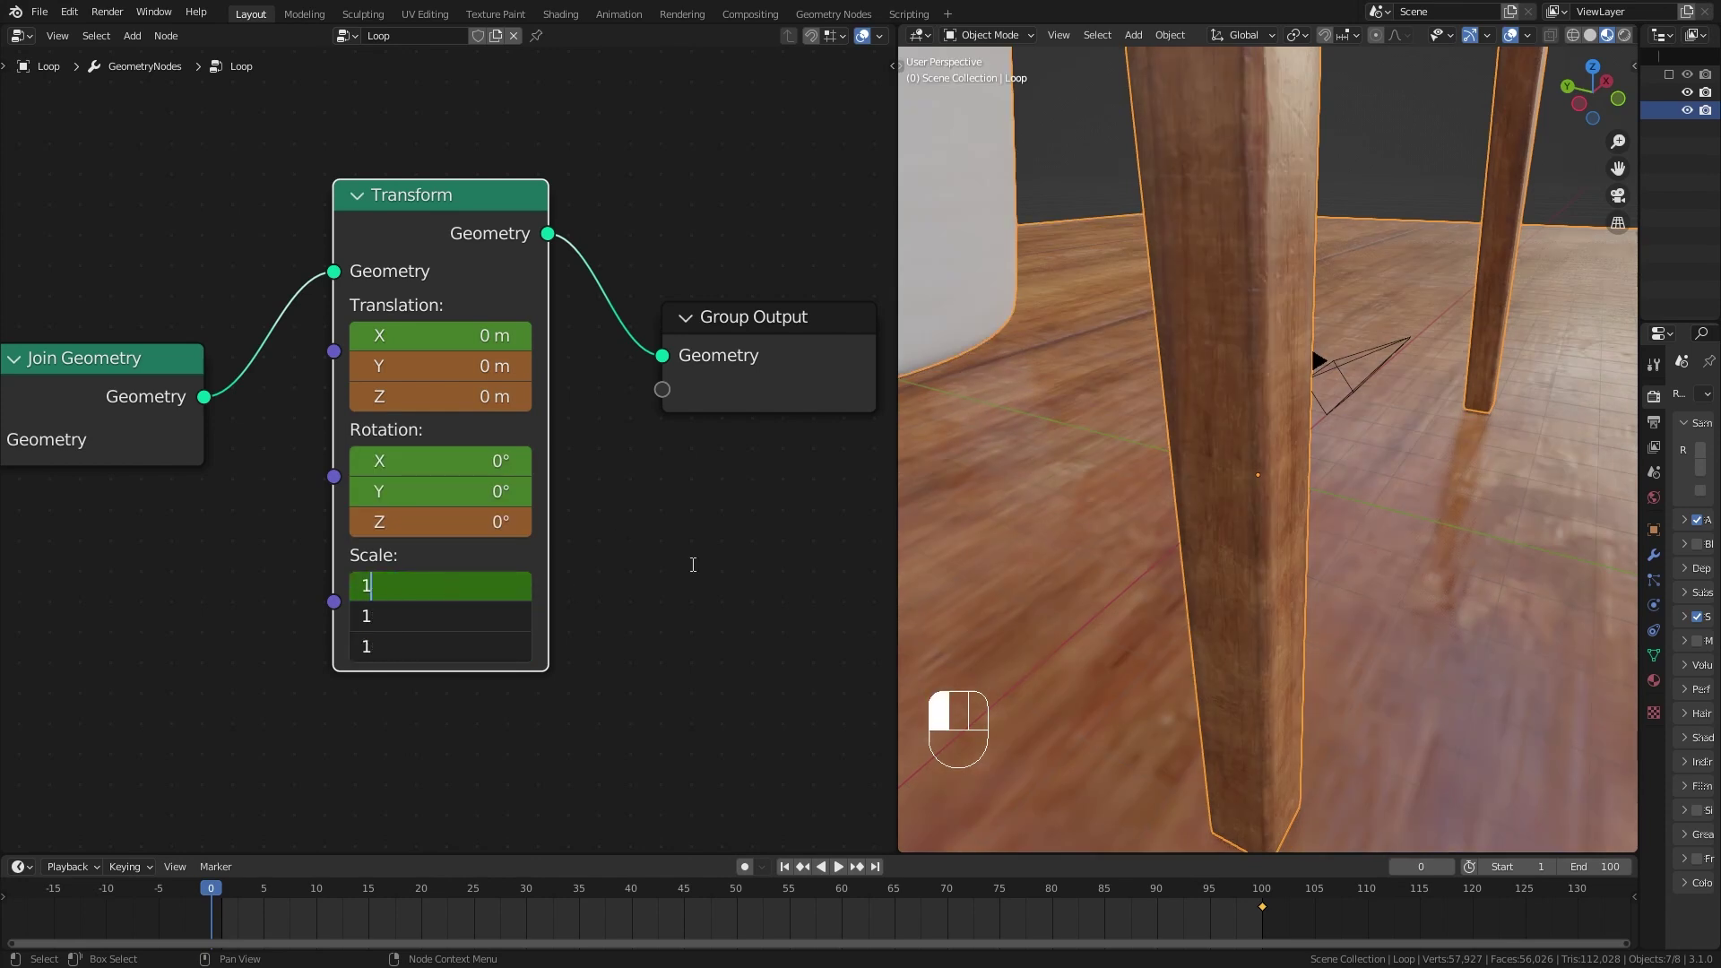
{"action": "key", "text": "Return"}
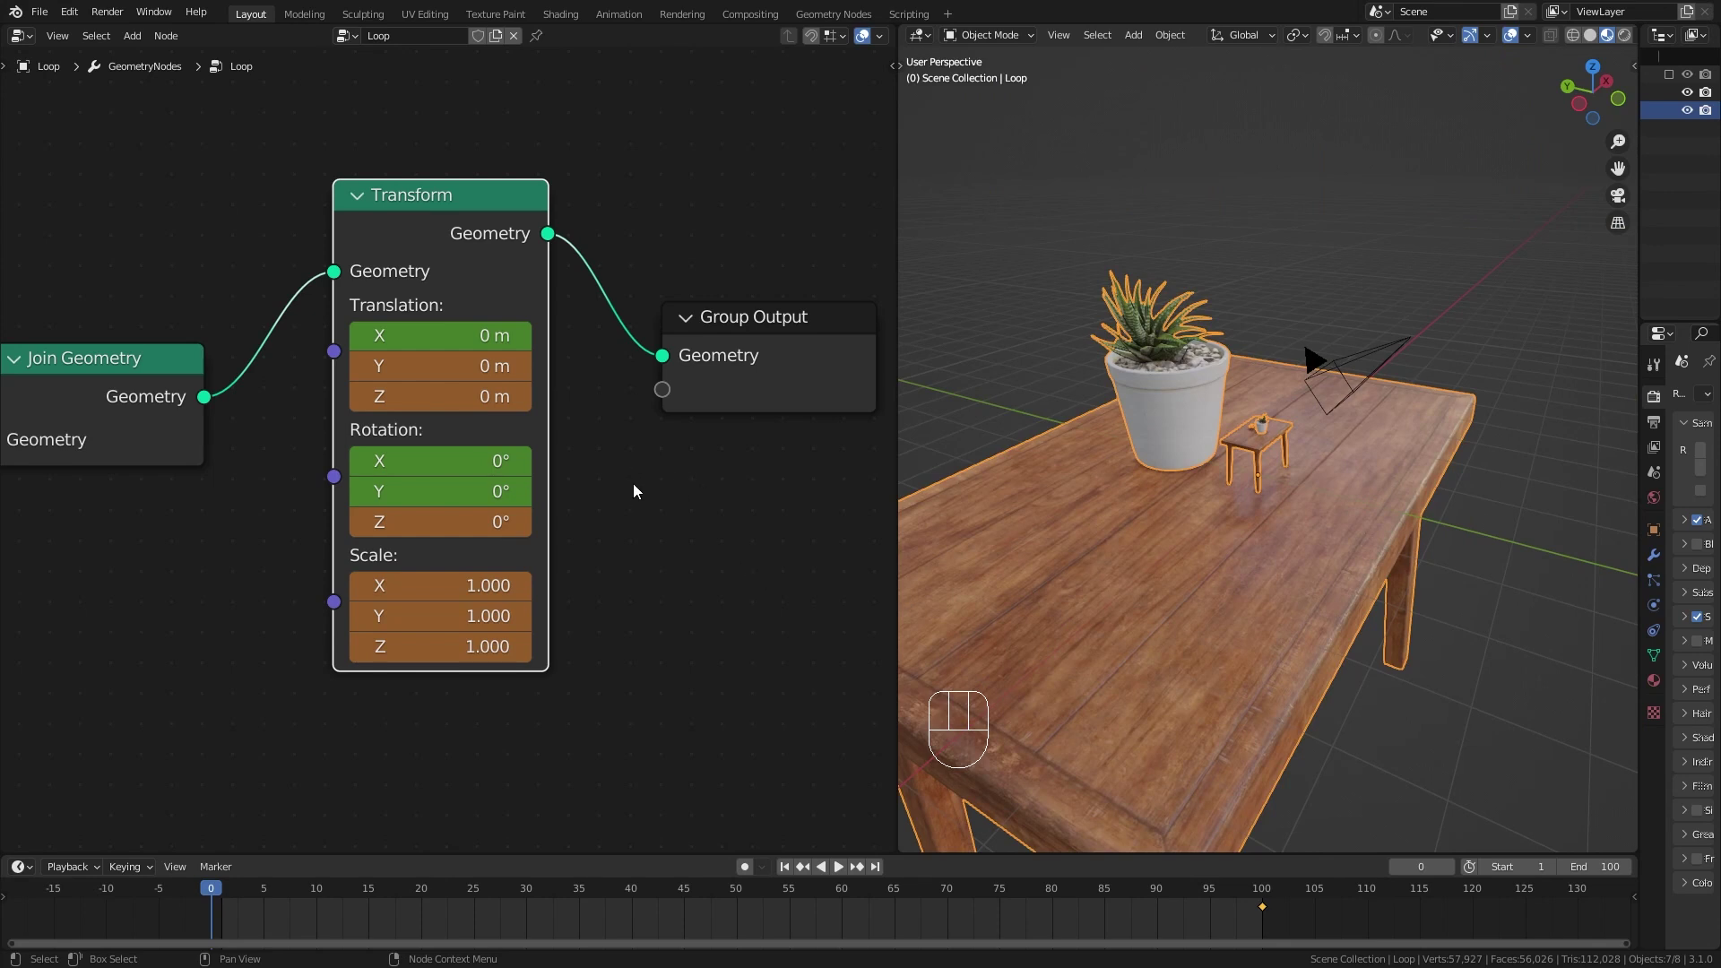
Insert keyframes for the Transform node's scale, rotation and translation at frame 0.
{"action": "key", "text": "i"}
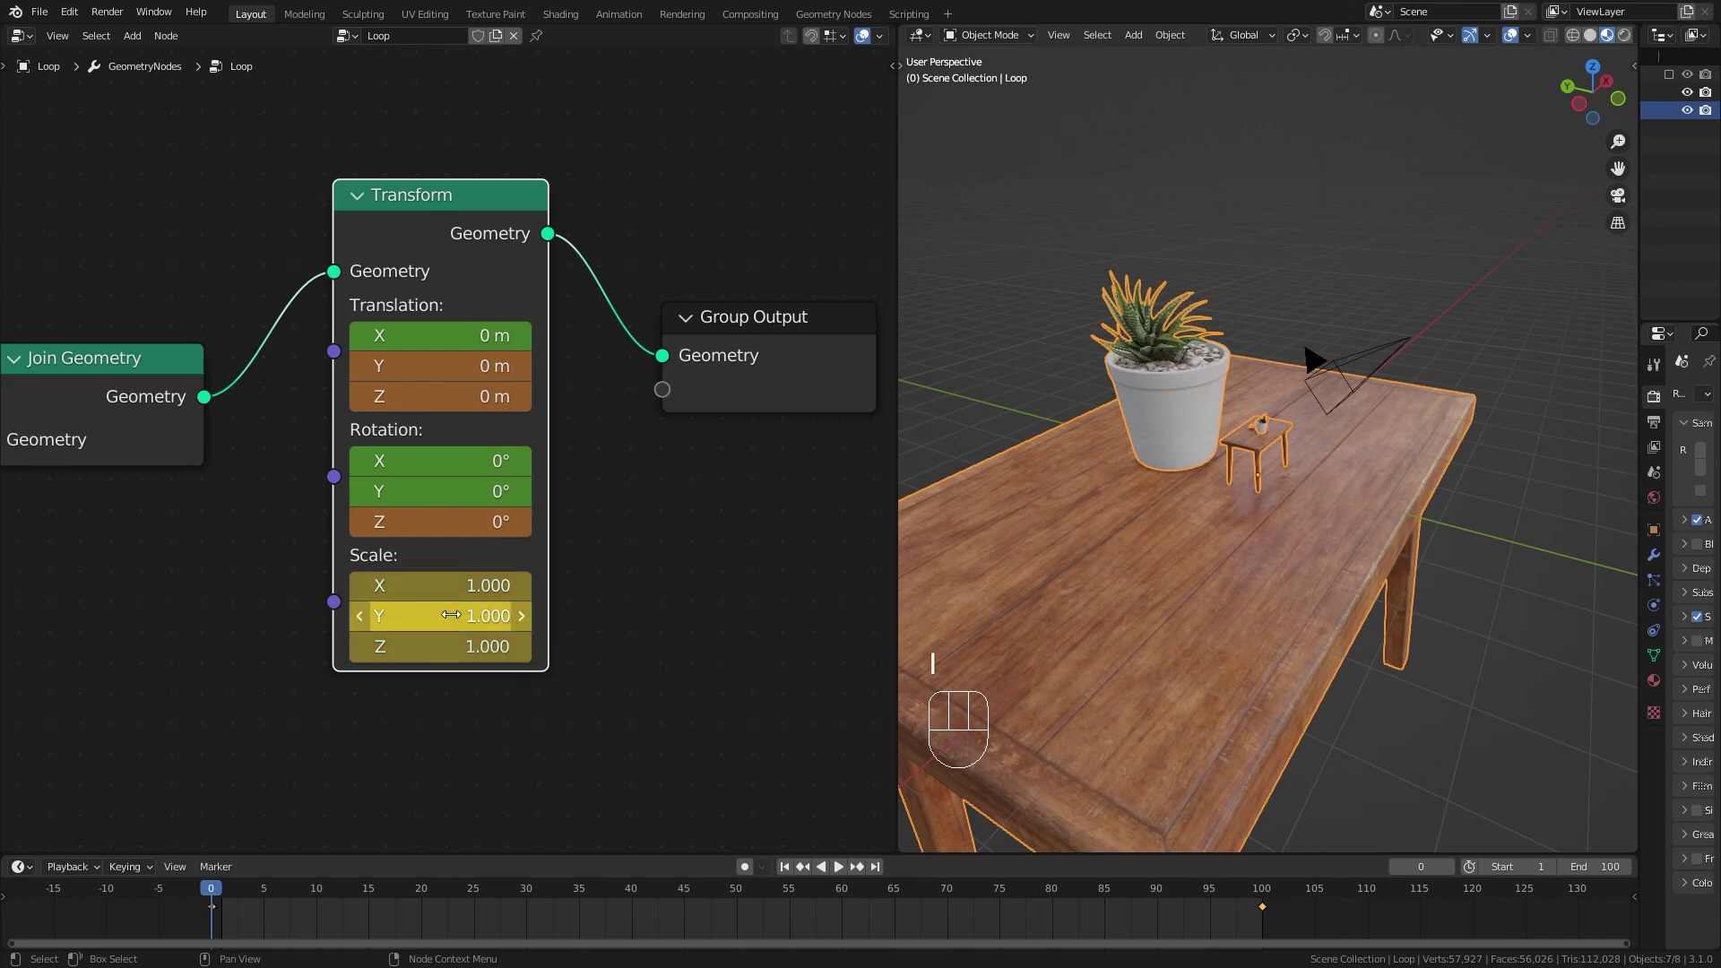
{"action": "key", "text": "i"}
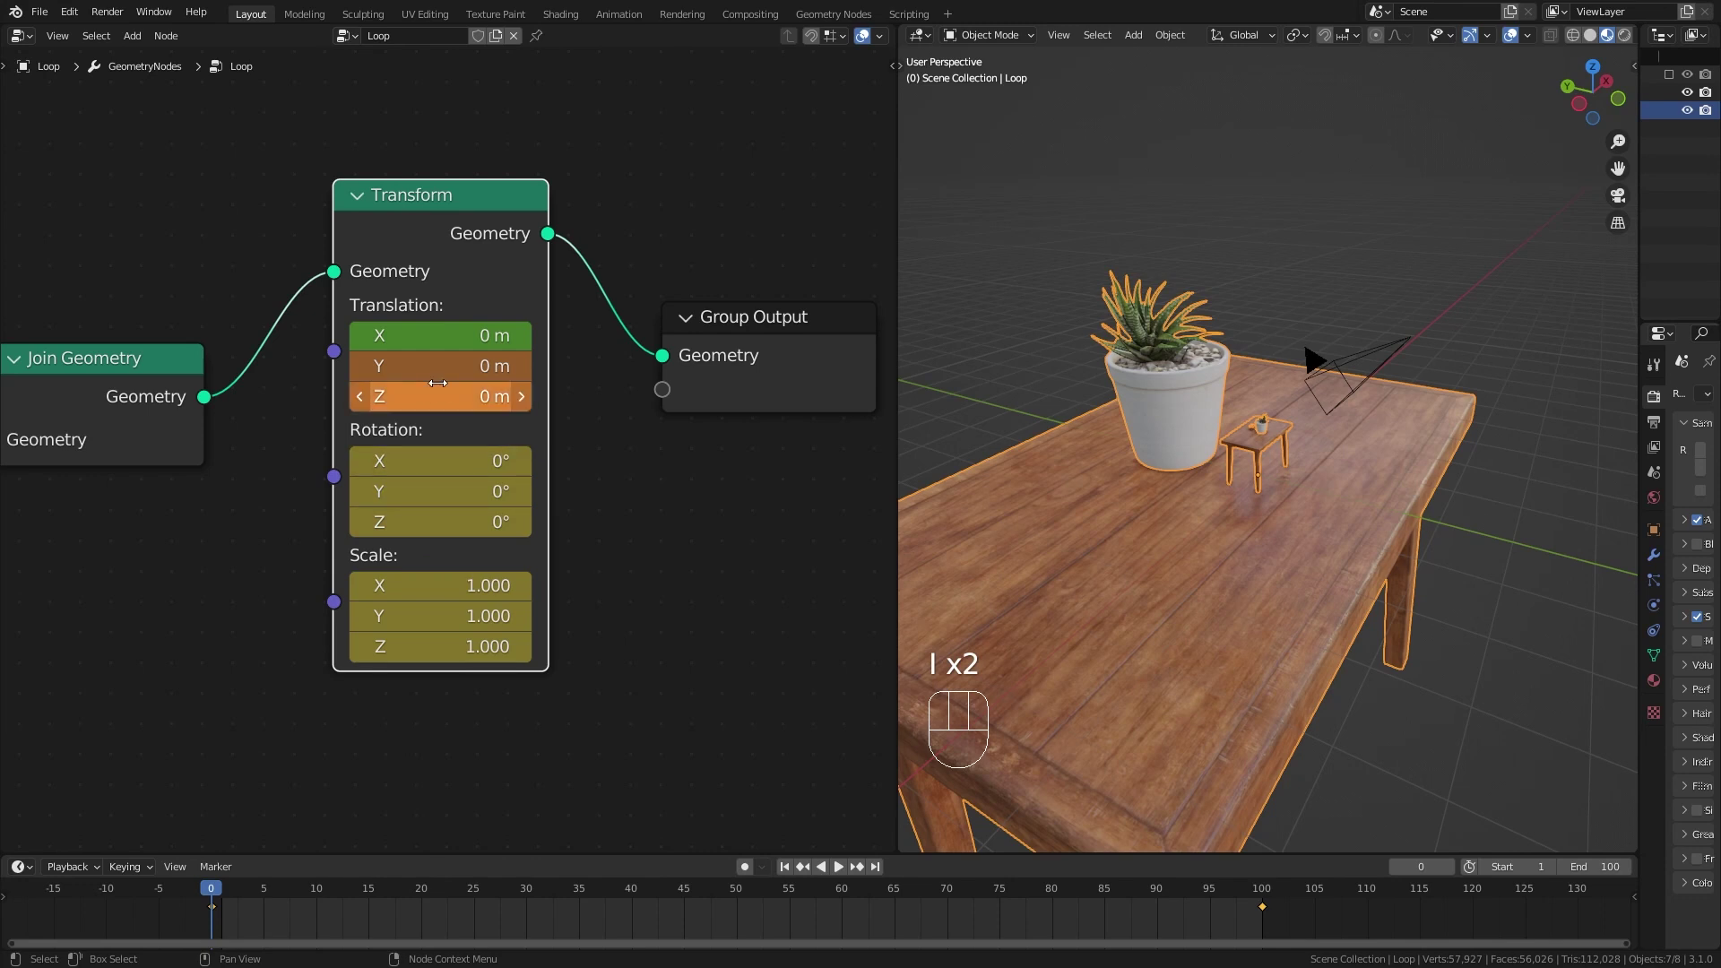
{"action": "key", "text": "i"}
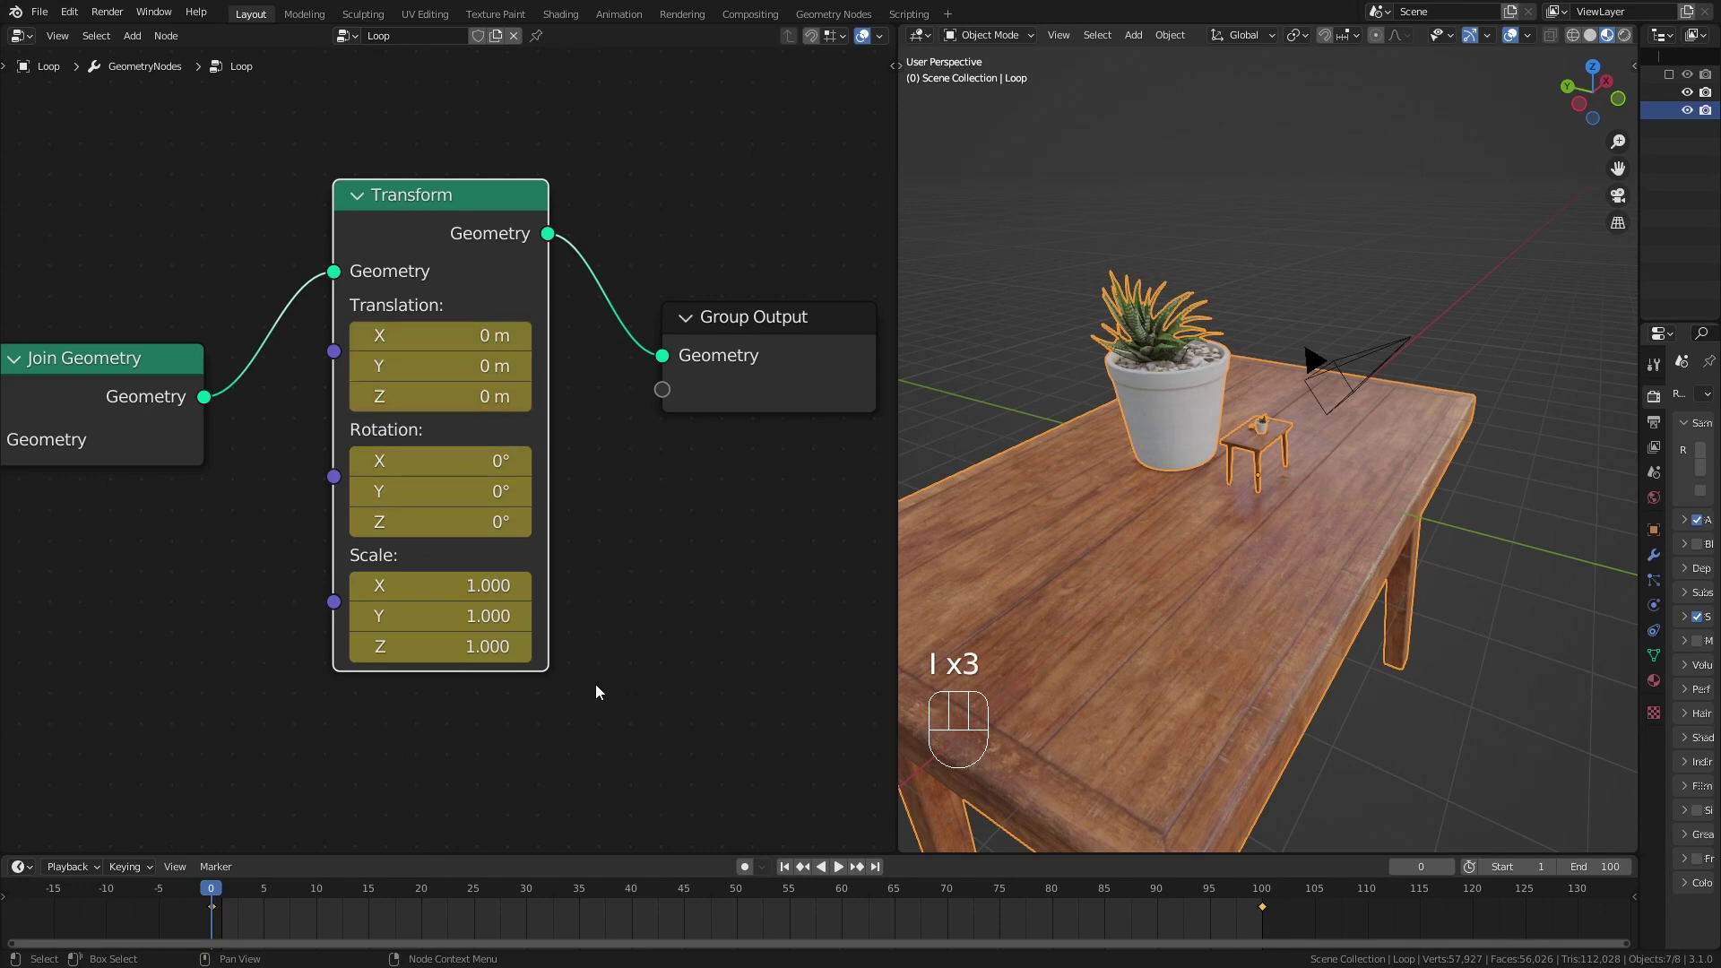
Enlarge the timeline and set the keyframe interpolation to Linear.
{"action": "left_click_drag", "start_coordinate": [553, 855], "coordinate": [553, 776]}
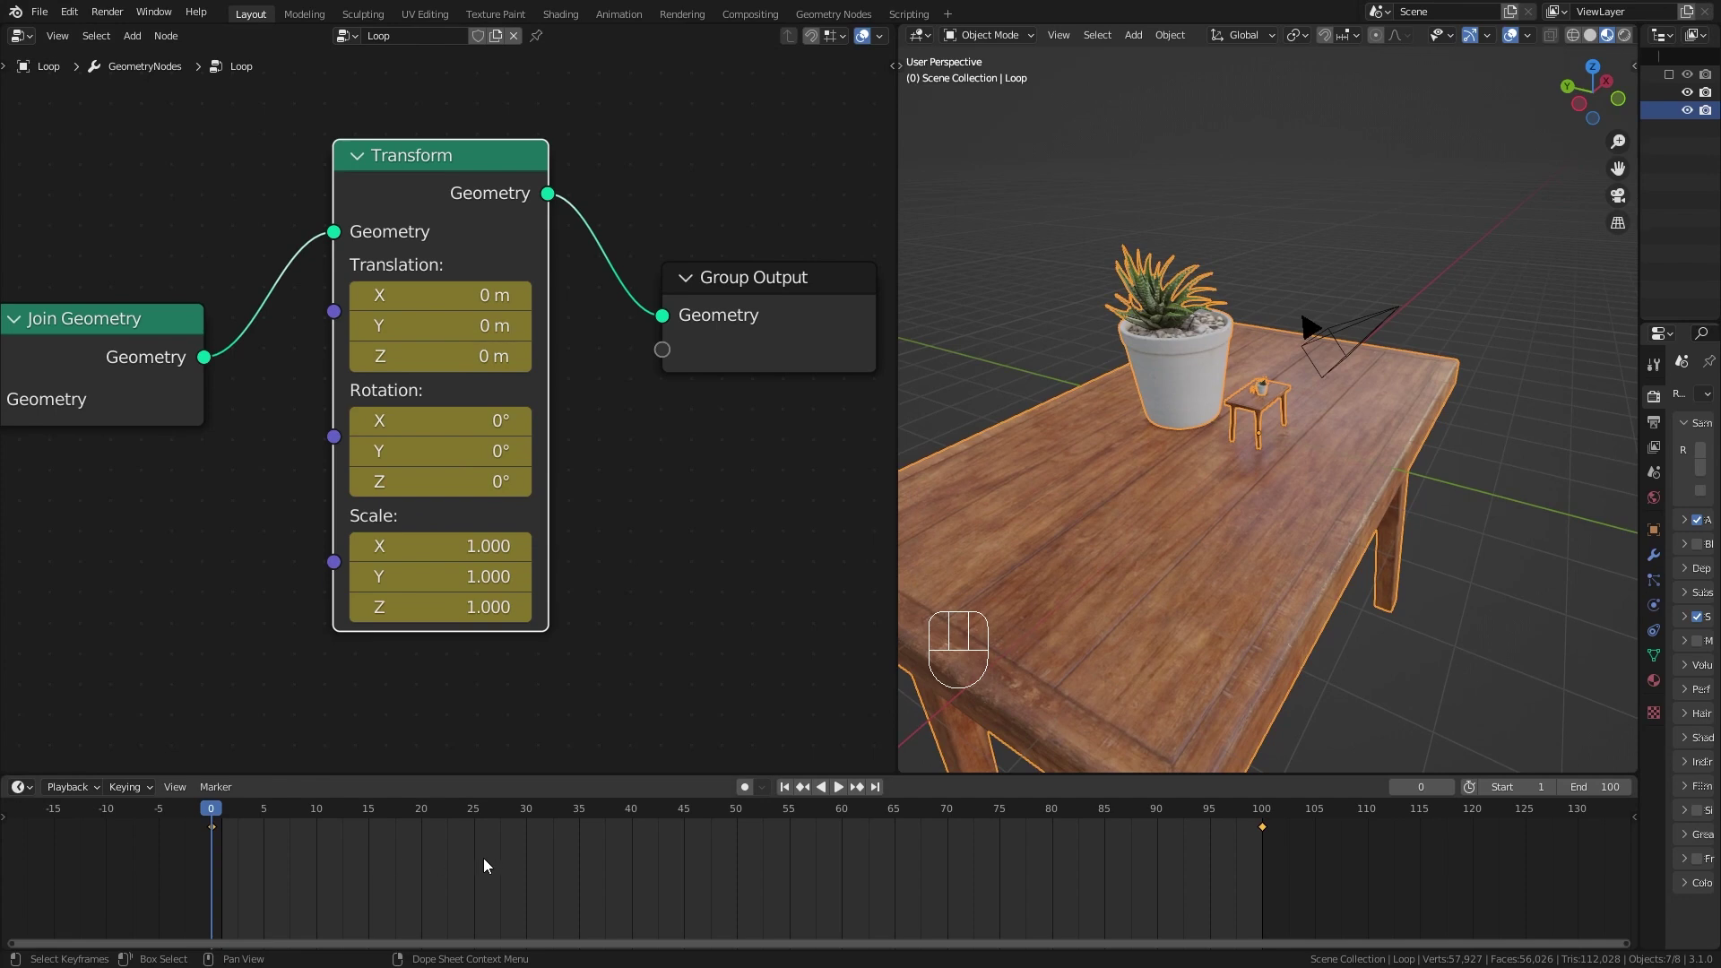
{"action": "key", "text": "t"}
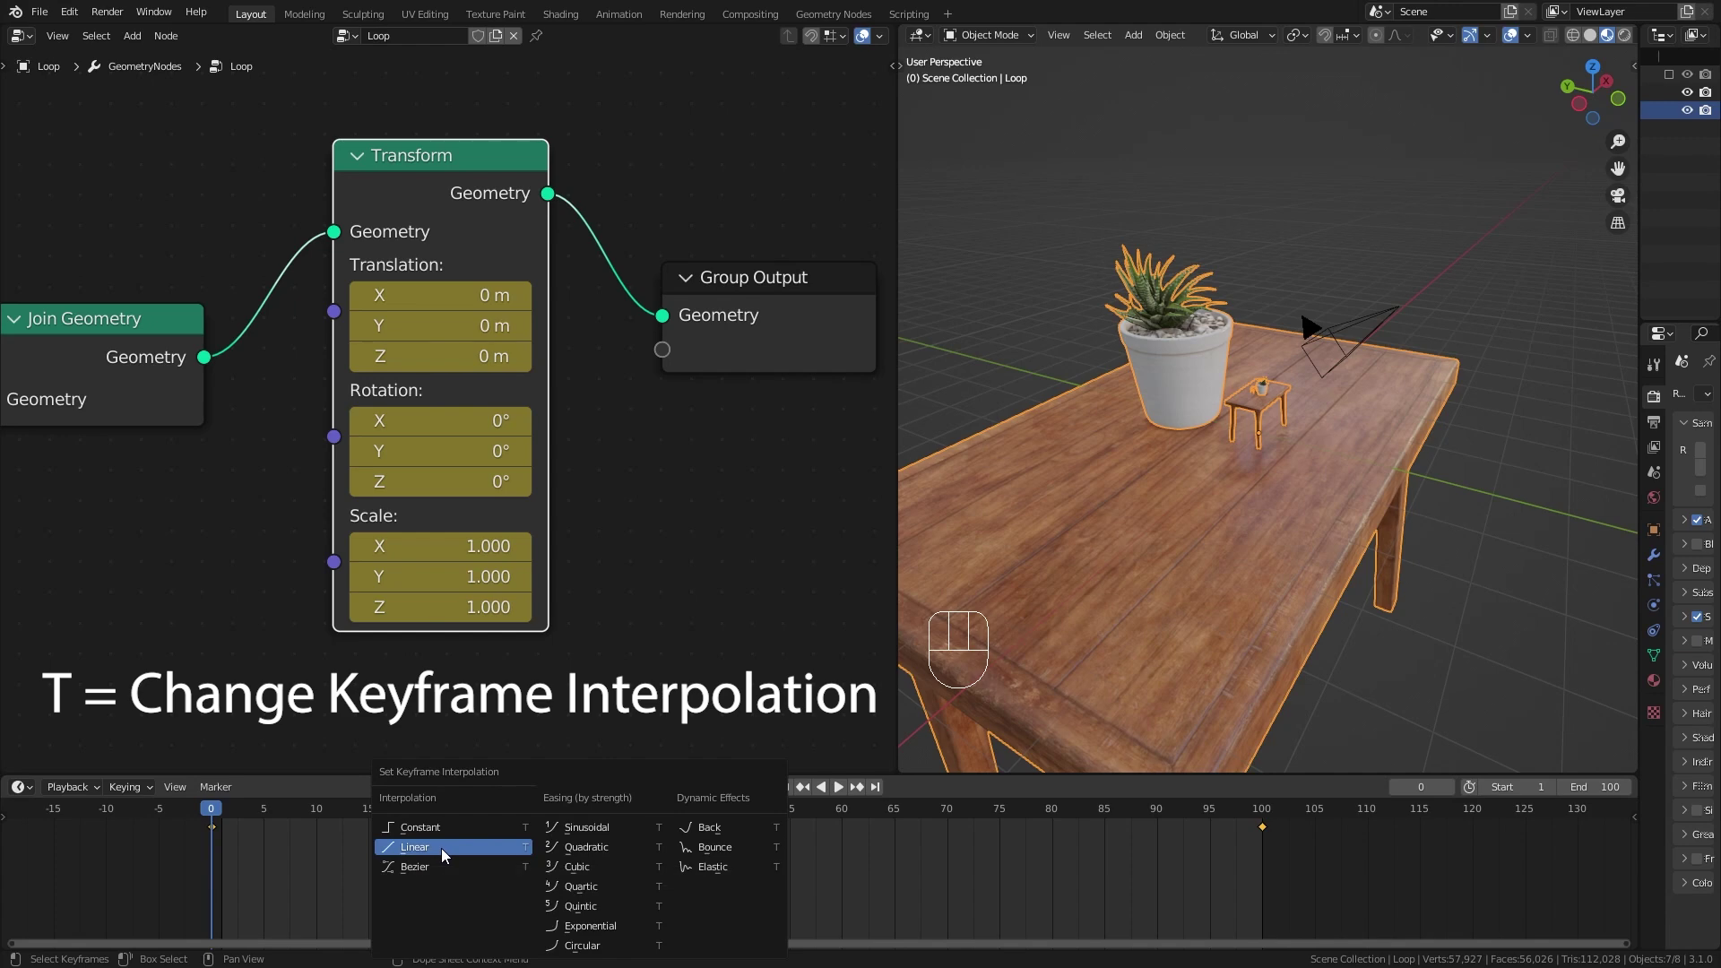
{"action": "left_click", "coordinate": [441, 848]}
Play and scrub the zoom animation, and play it again through the camera view.
{"action": "key", "text": "space"}
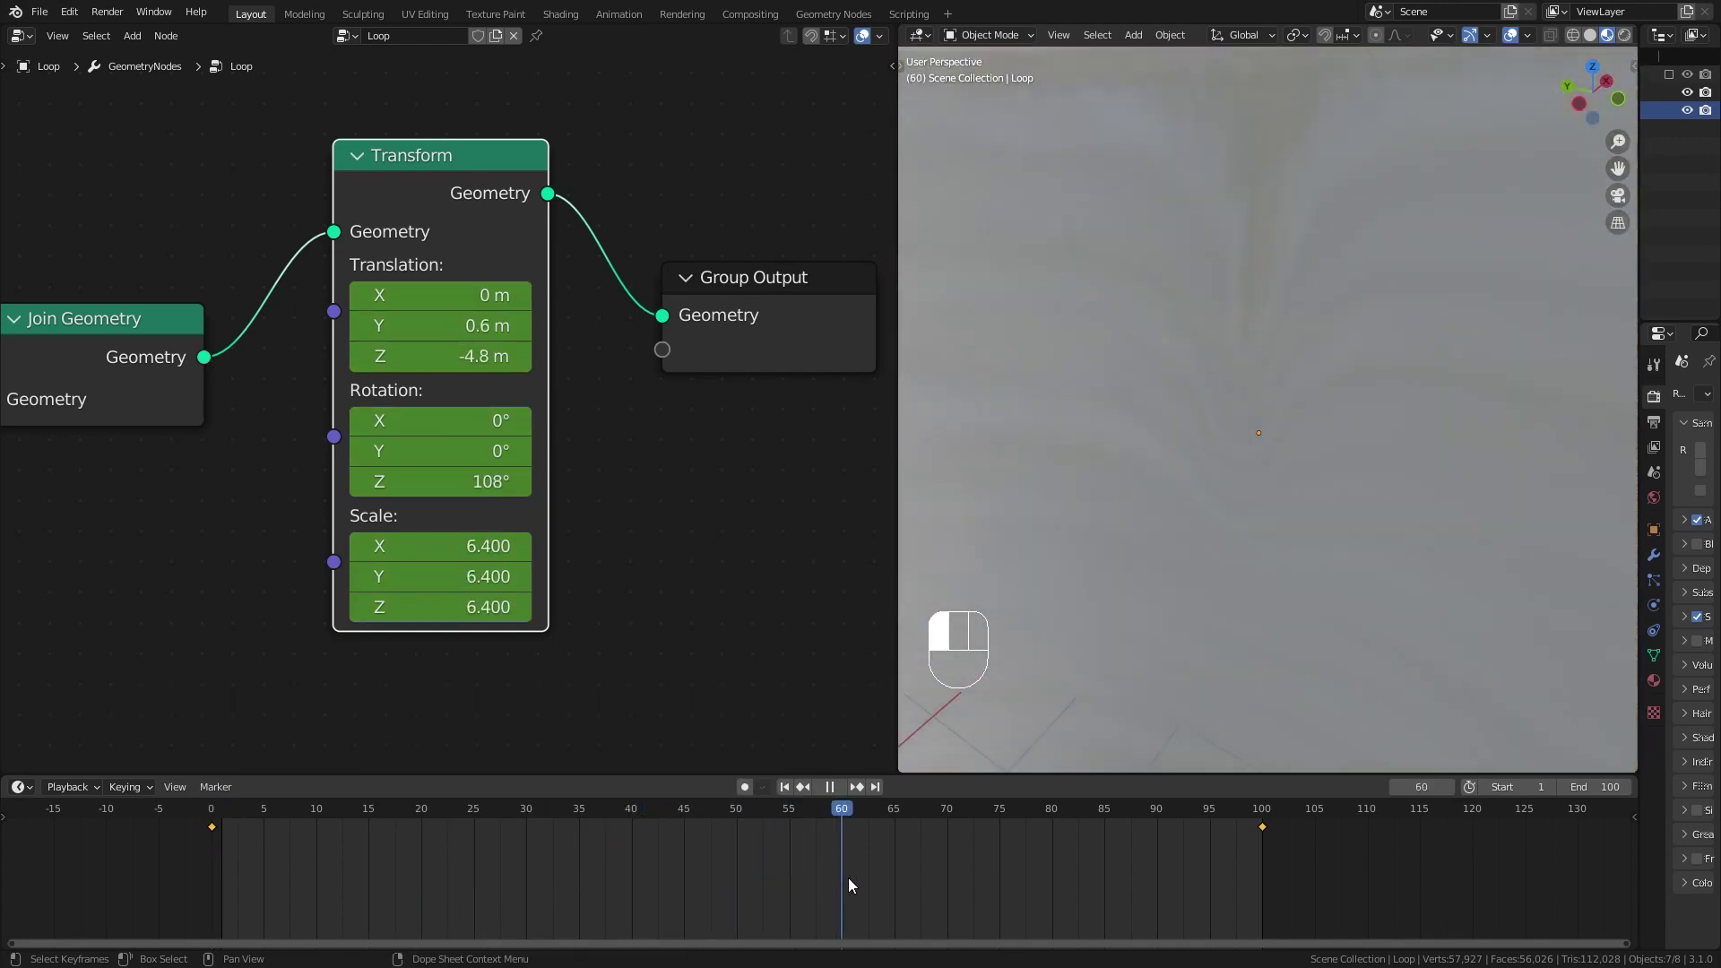
{"action": "key", "text": "space"}
{"action": "left_click_drag", "start_coordinate": [395, 907], "coordinate": [292, 913]}
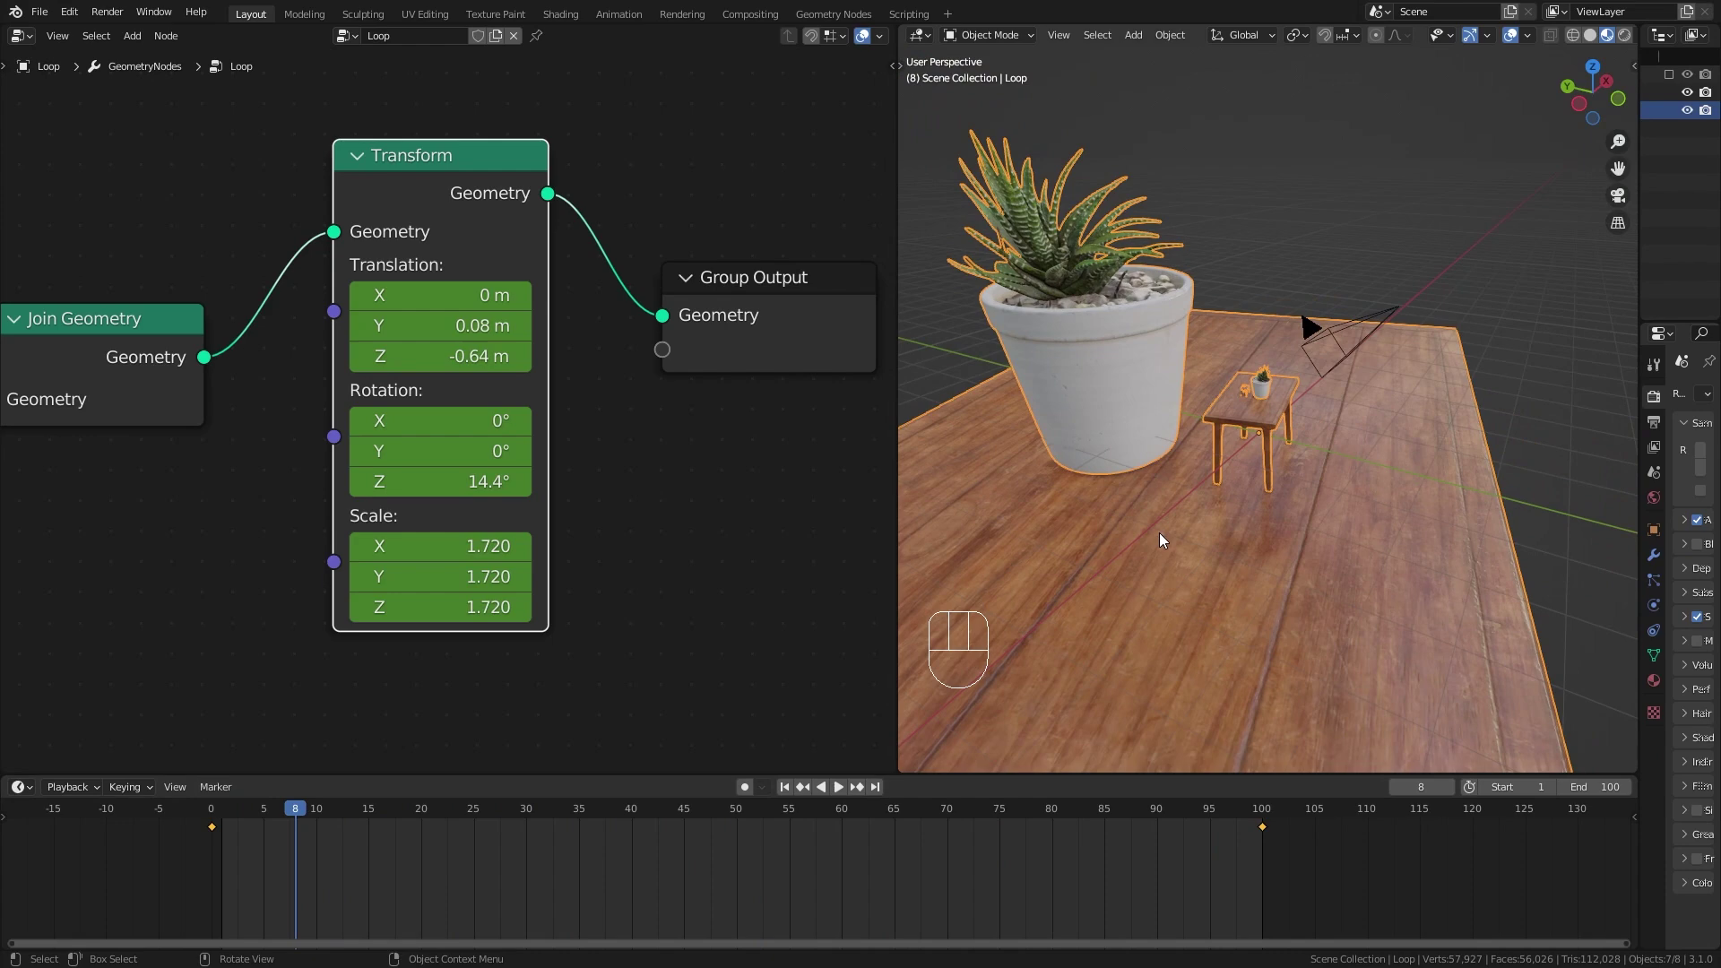
{"action": "key", "text": "KP_0"}
{"action": "key", "text": "space"}
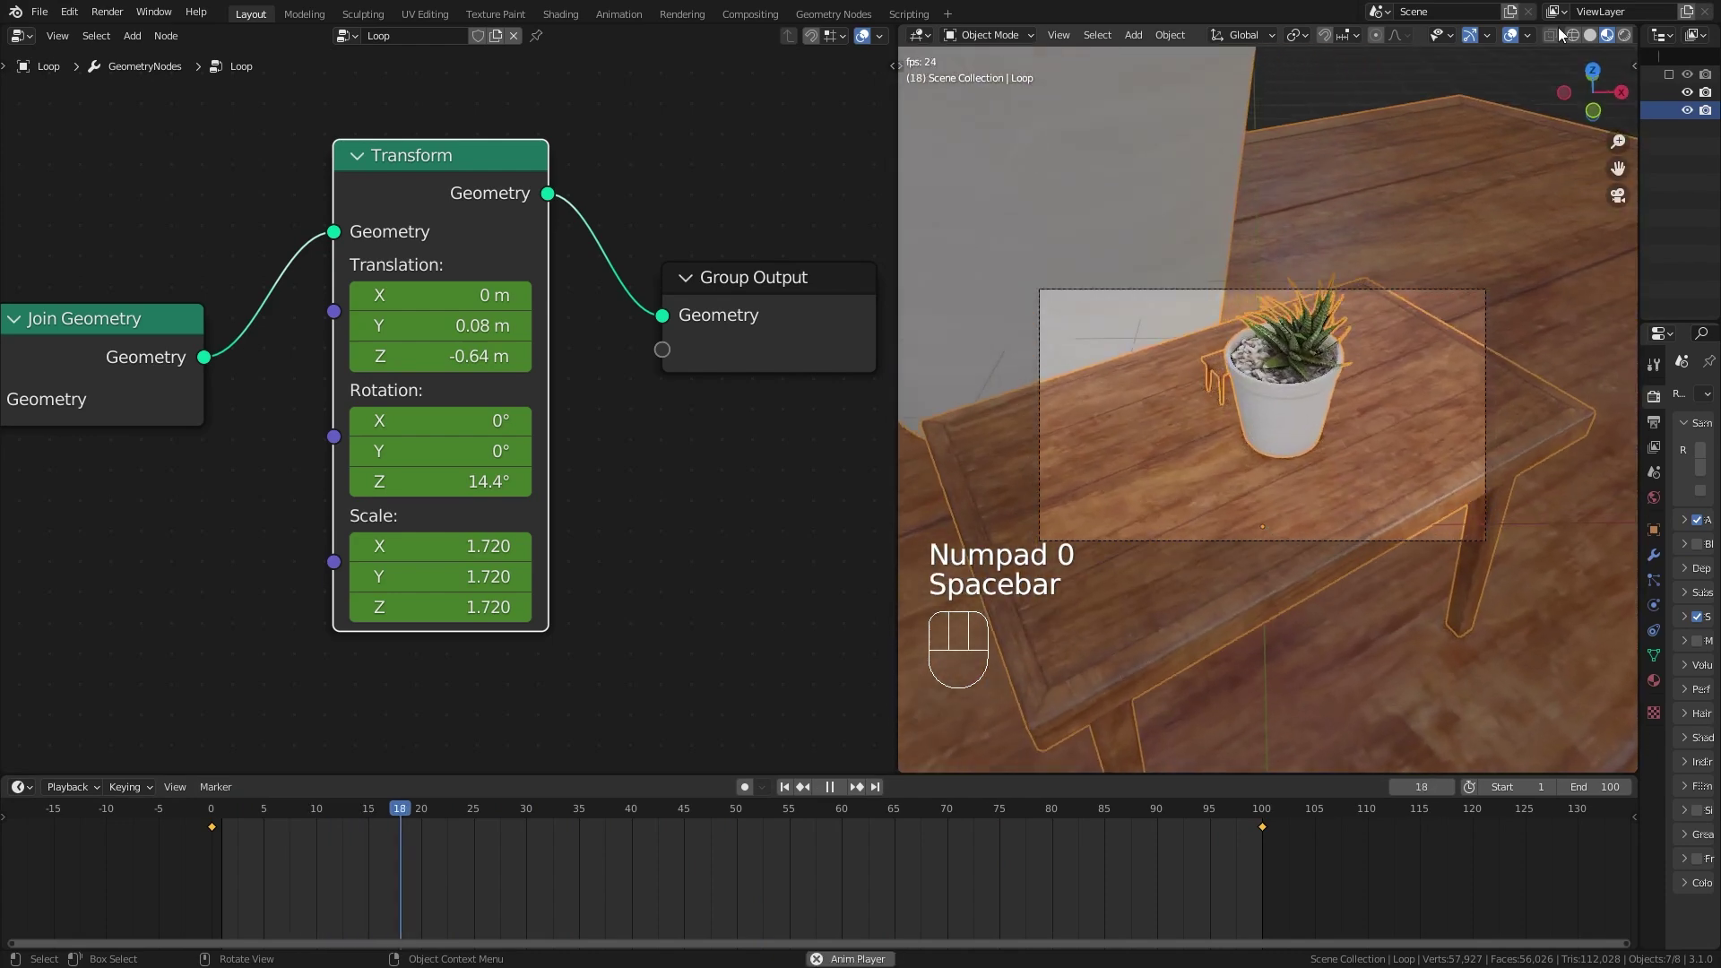
{"action": "scroll", "coordinate": [1569, 34], "scroll_direction": "down", "scroll_amount": 1}
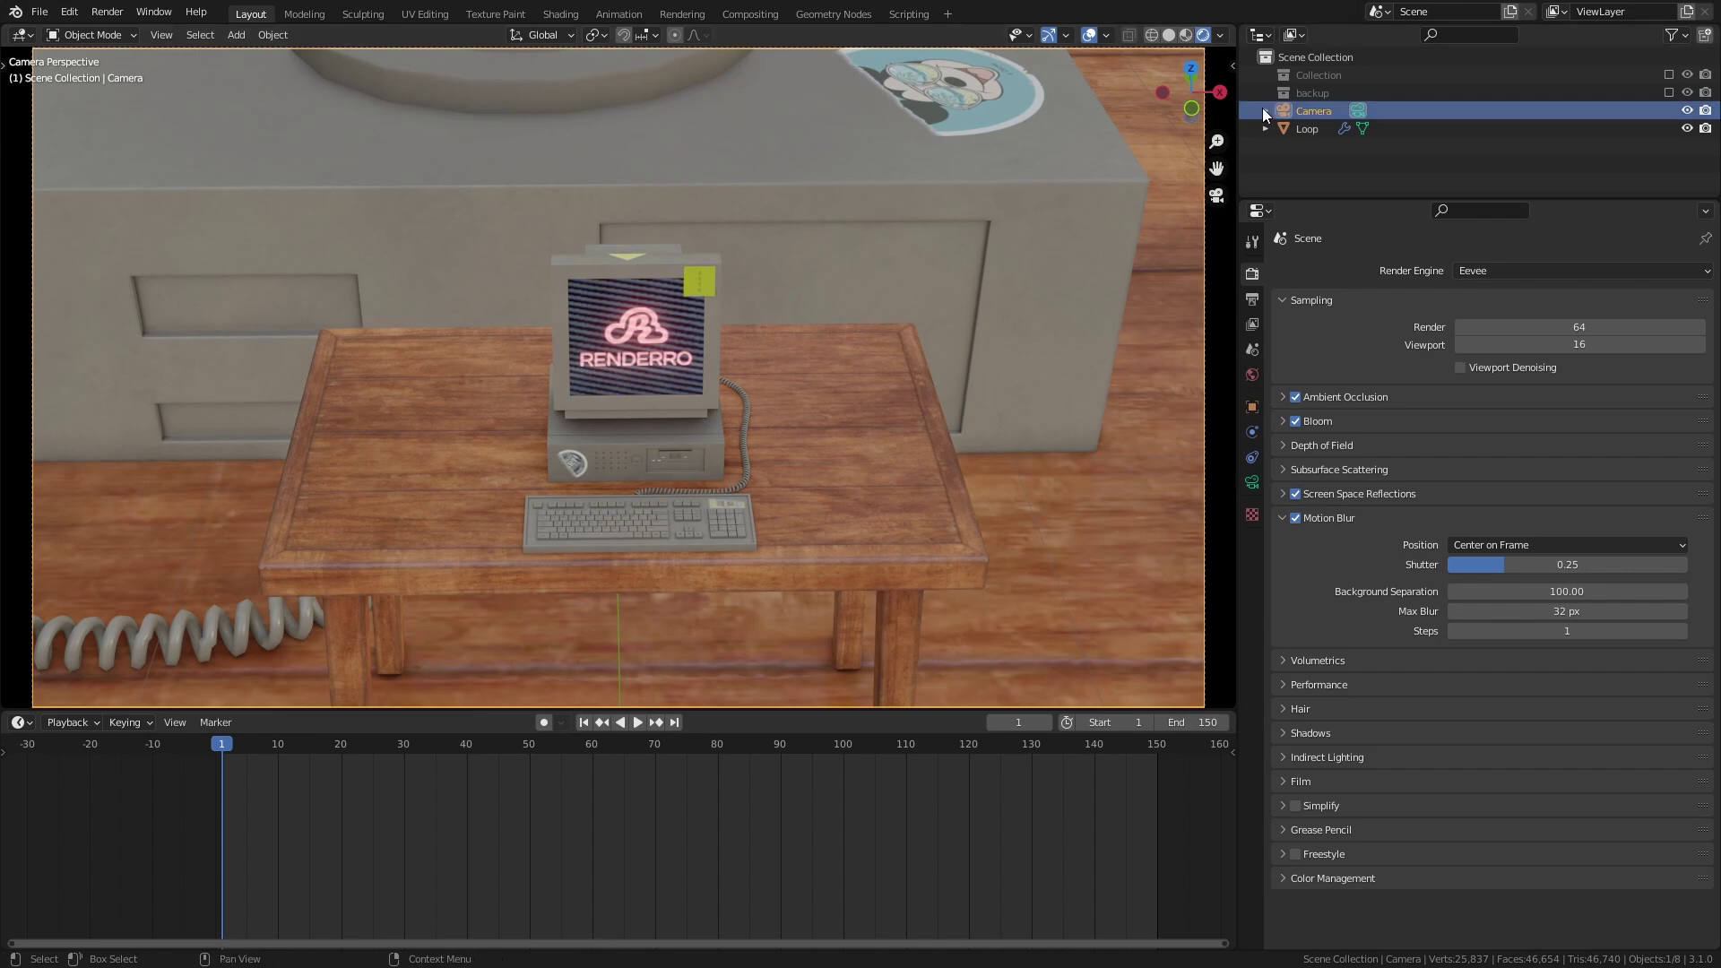
Enable the camera's depth of field and sample its focus distance from the computer monitor's screen.
{"action": "left_click", "coordinate": [1253, 483]}
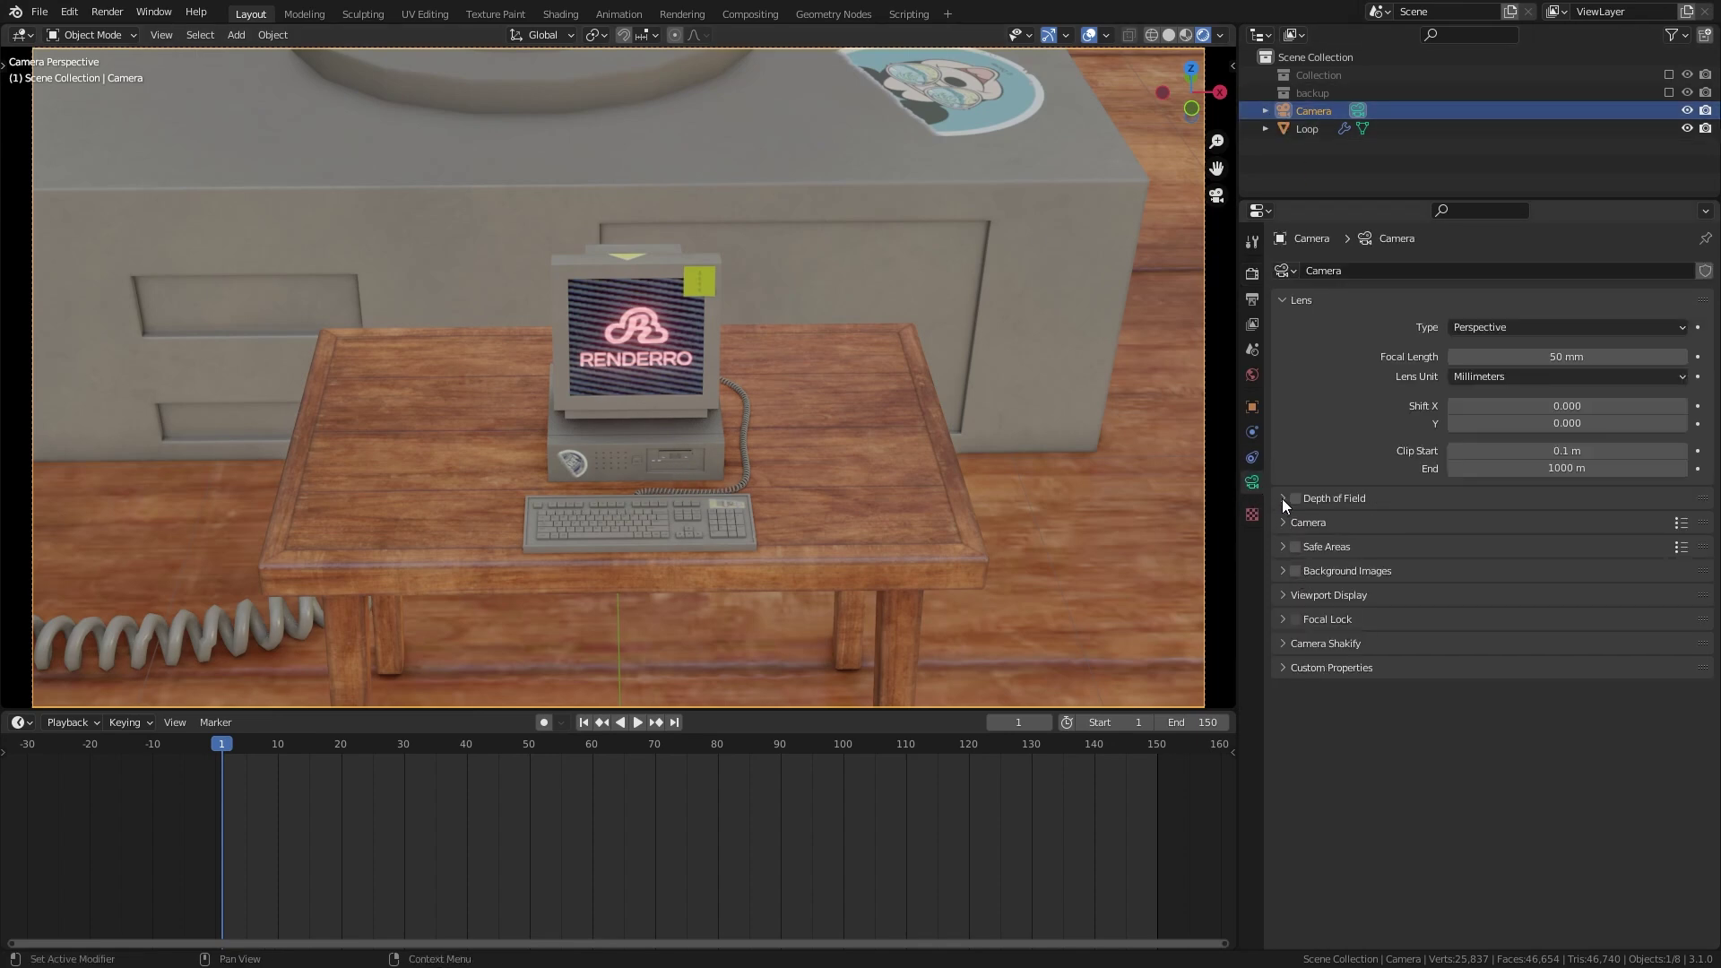
{"action": "left_click", "coordinate": [1282, 498]}
{"action": "left_click", "coordinate": [1295, 498]}
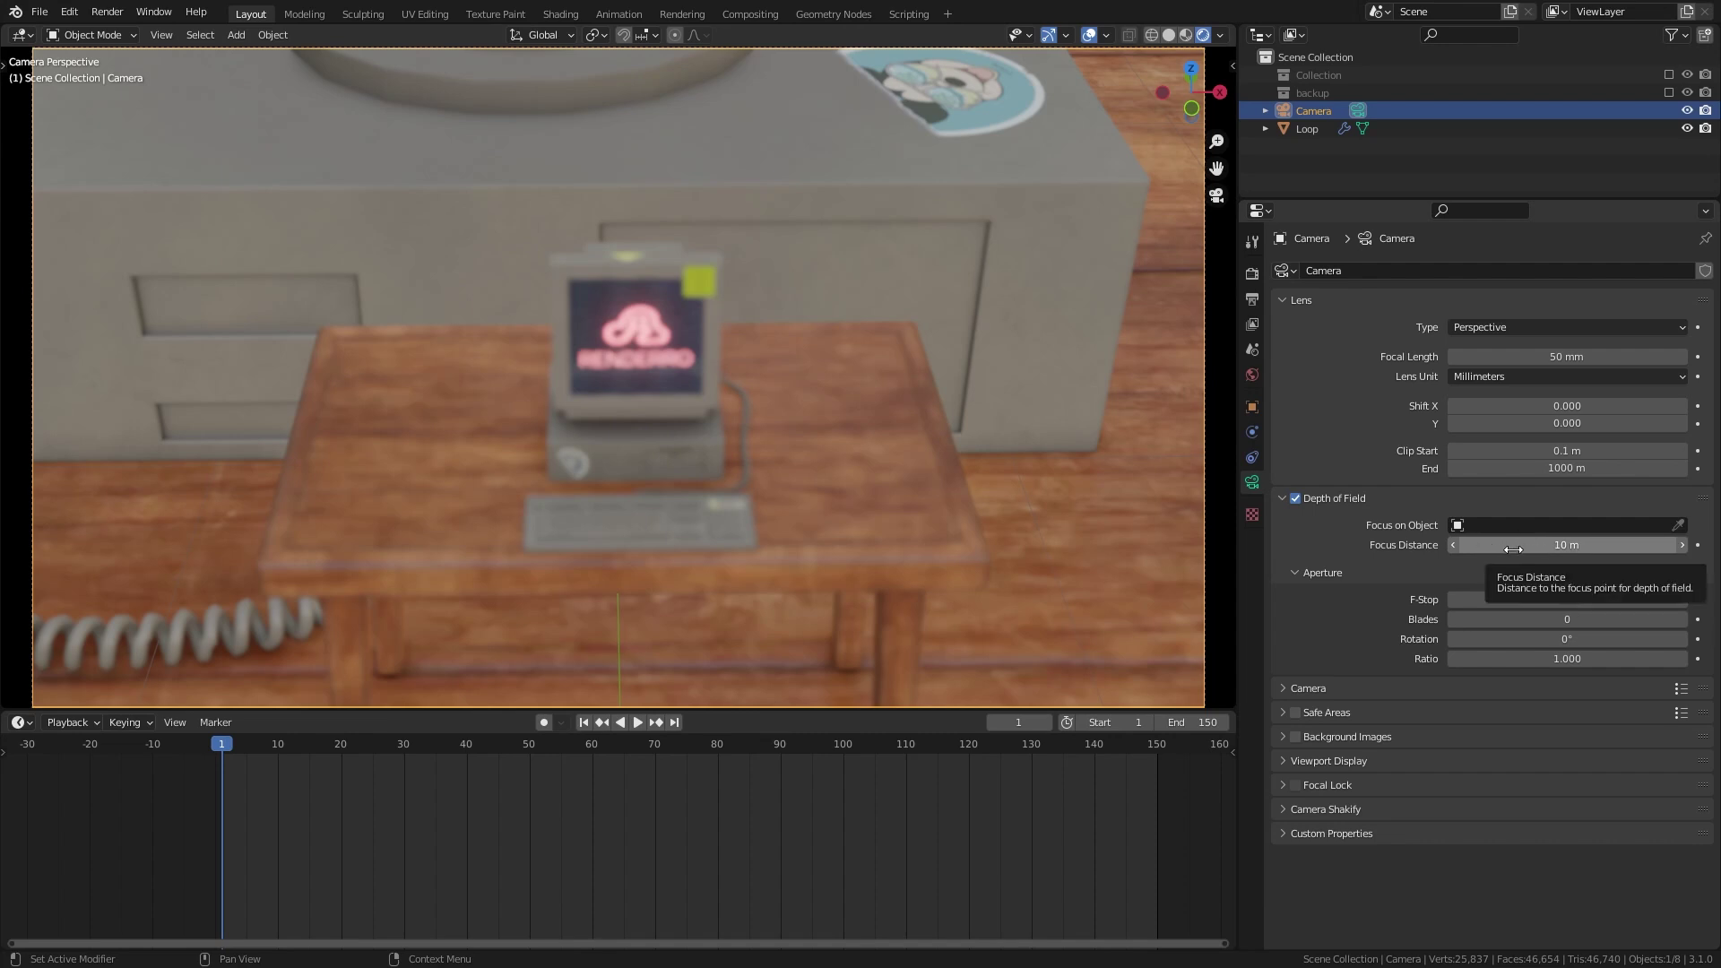
{"action": "key", "text": "e"}
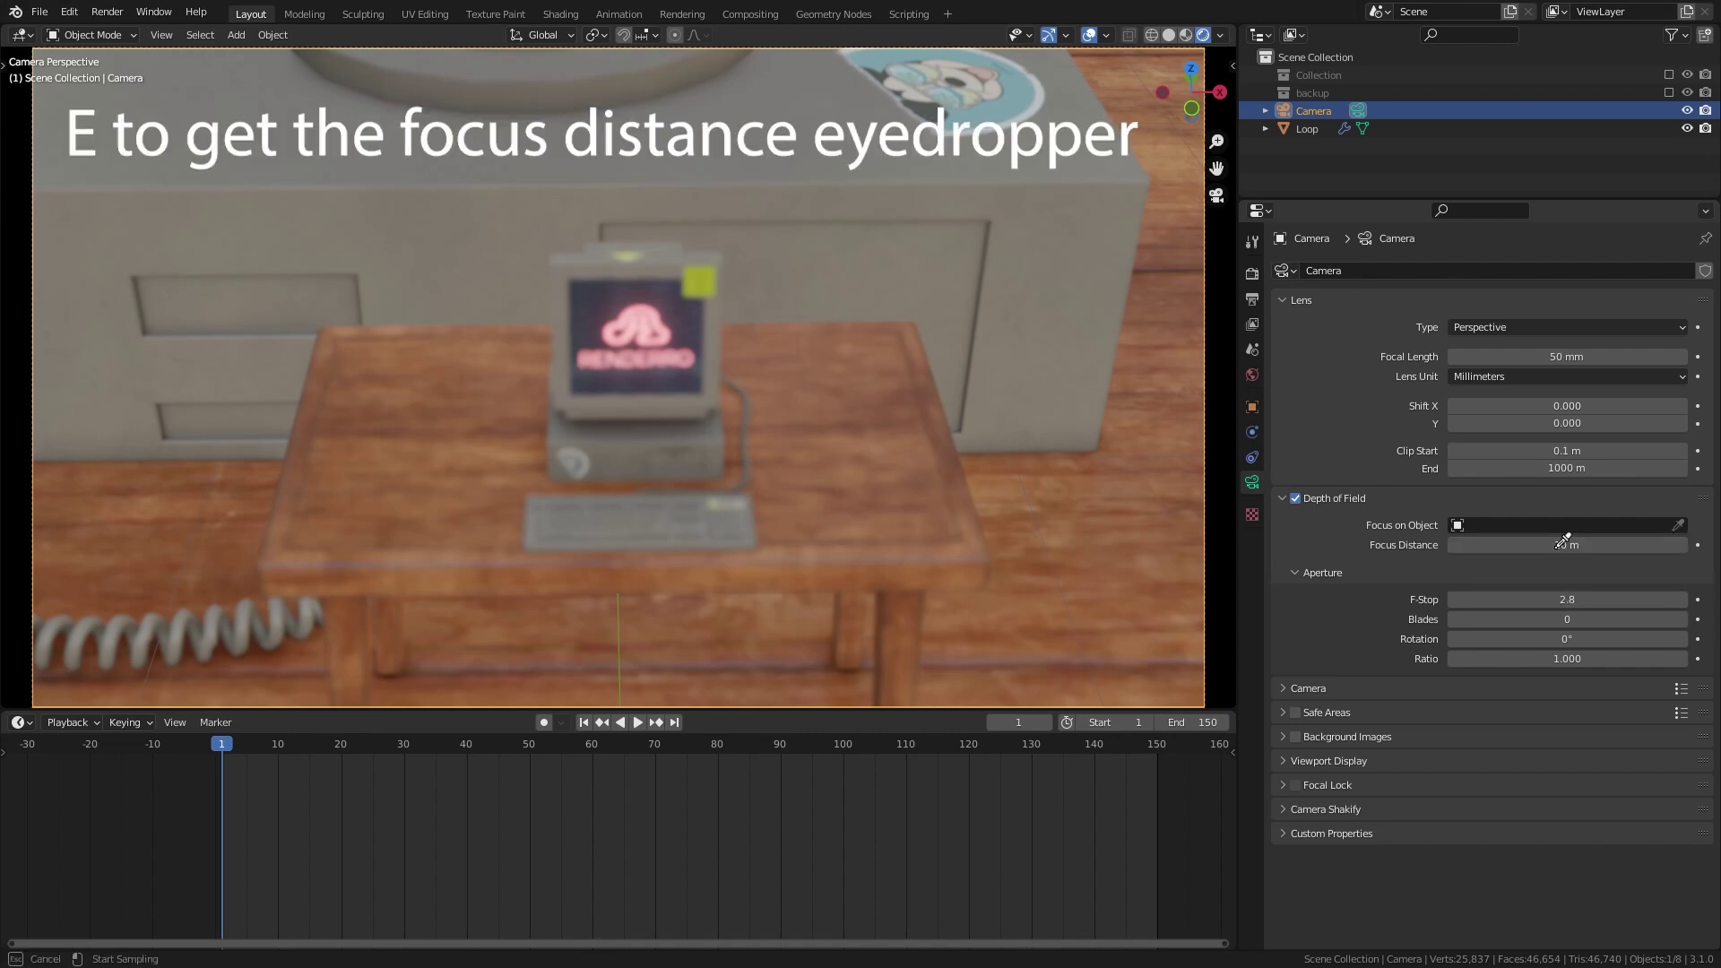
{"action": "left_click", "coordinate": [639, 332]}
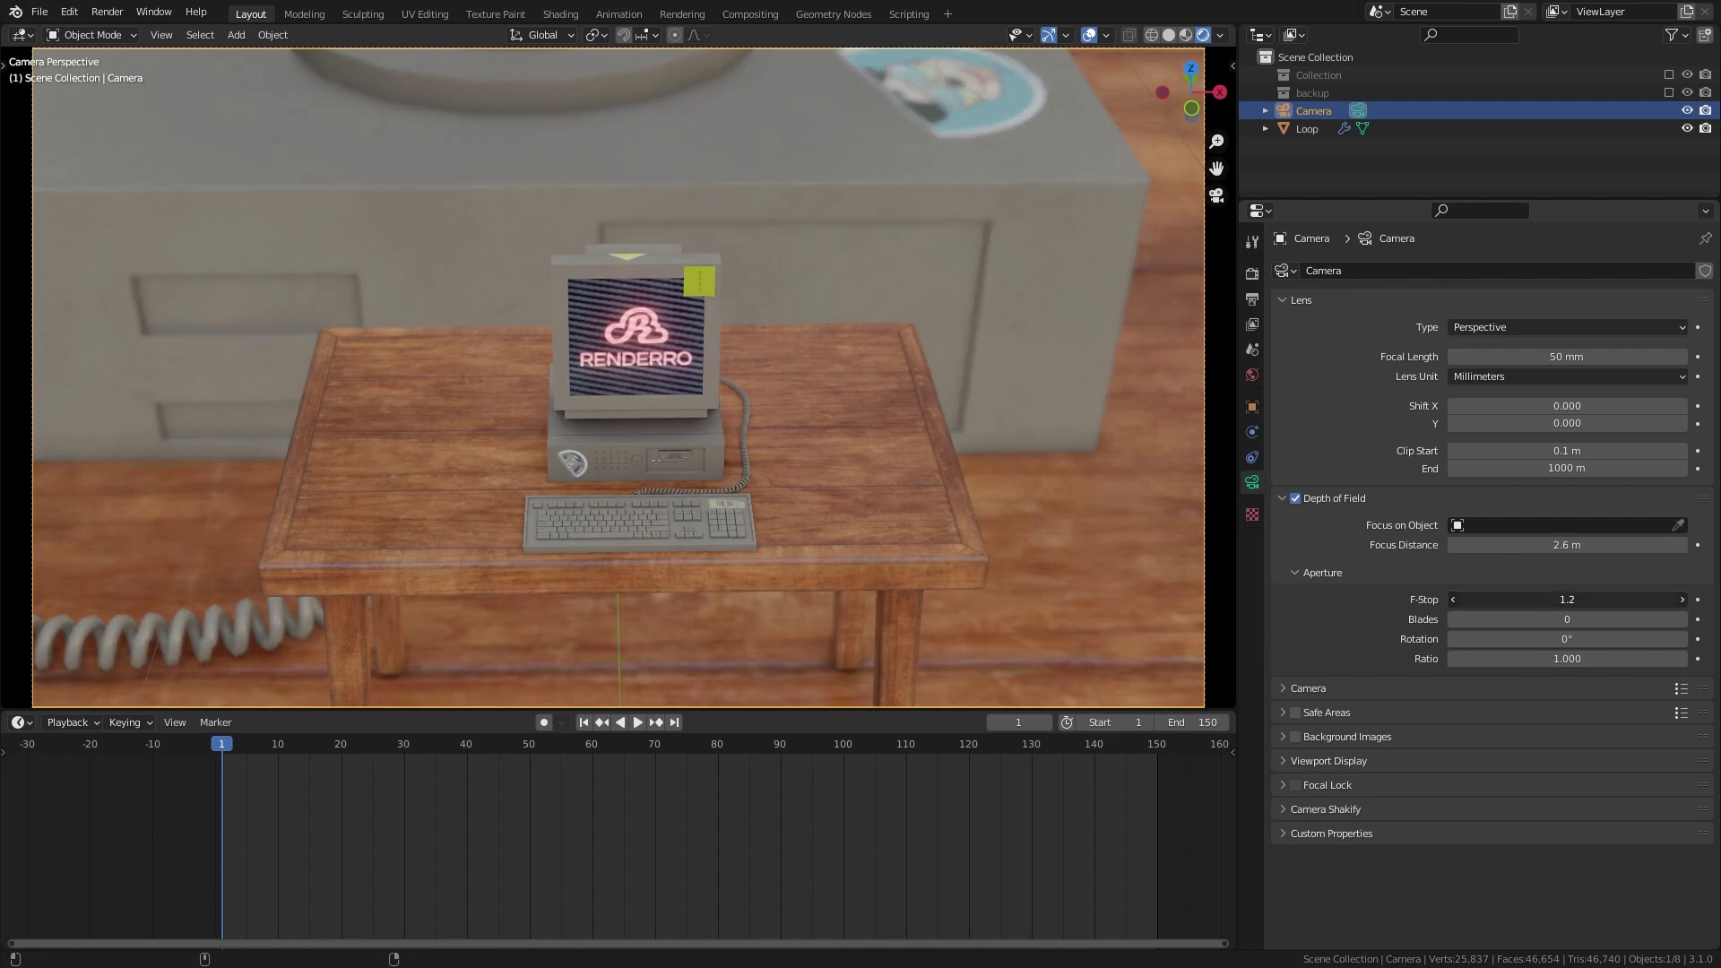
Adjust the camera's depth of field F-Stop to 1.0 and play the animation to check the blur.
{"action": "left_click_drag", "start_coordinate": [1566, 598], "coordinate": [1488, 598]}
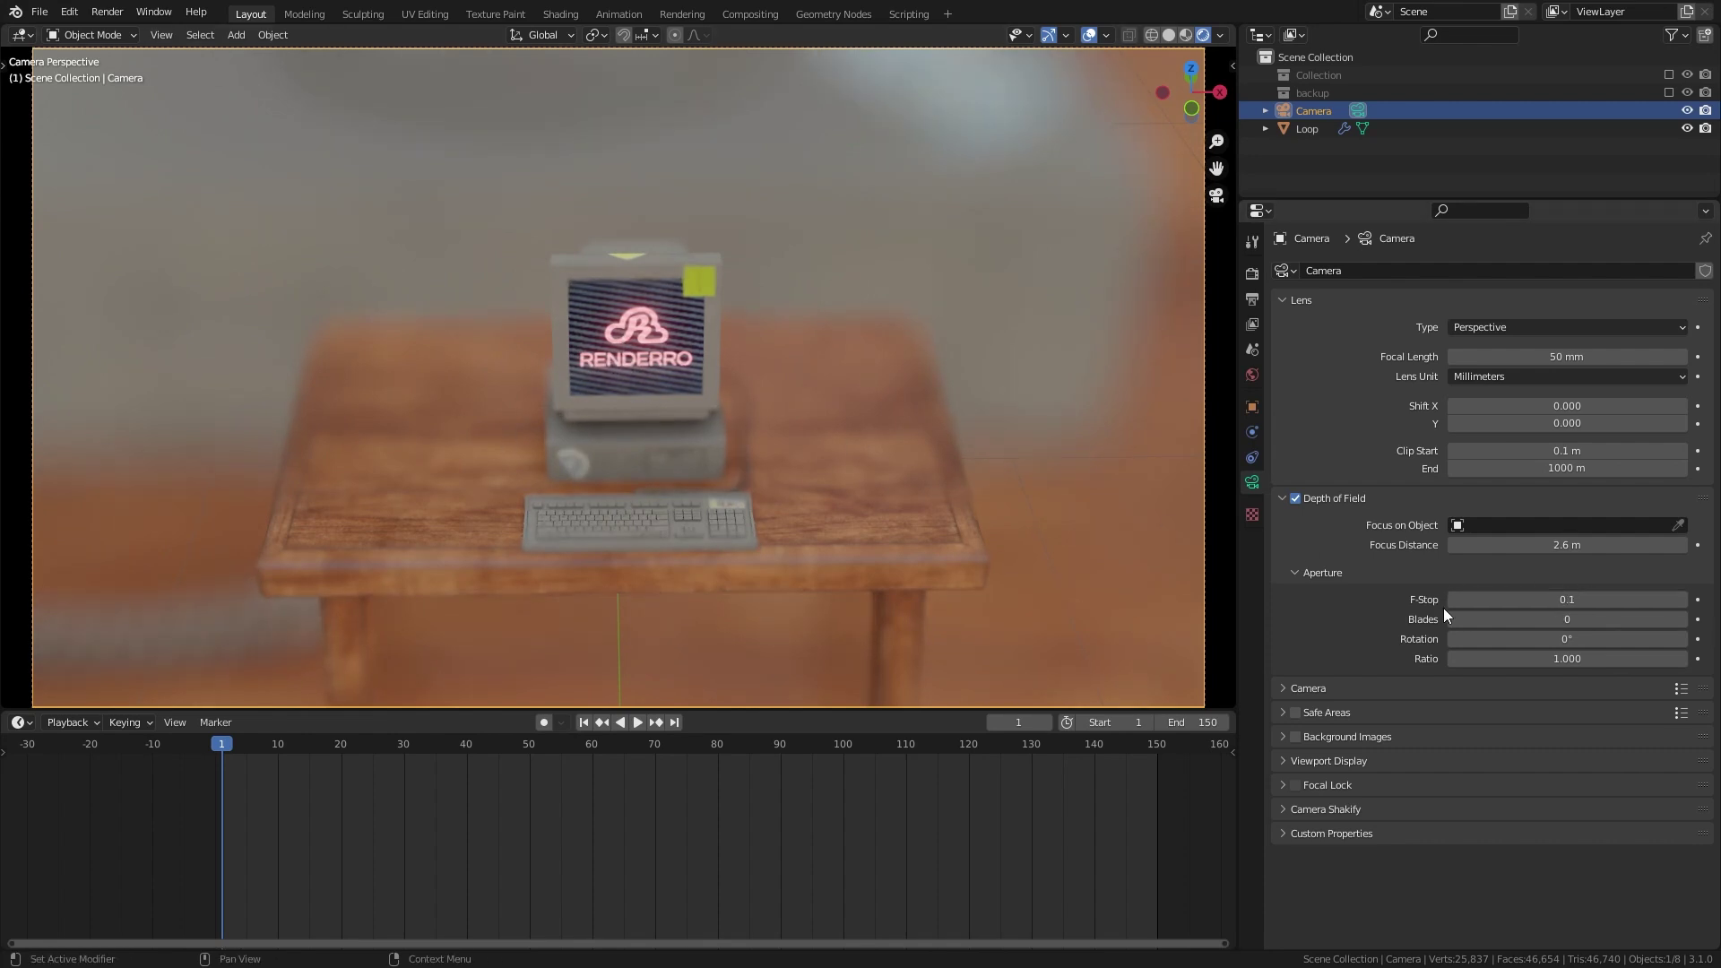
{"action": "left_click_drag", "start_coordinate": [1570, 597], "coordinate": [1684, 603]}
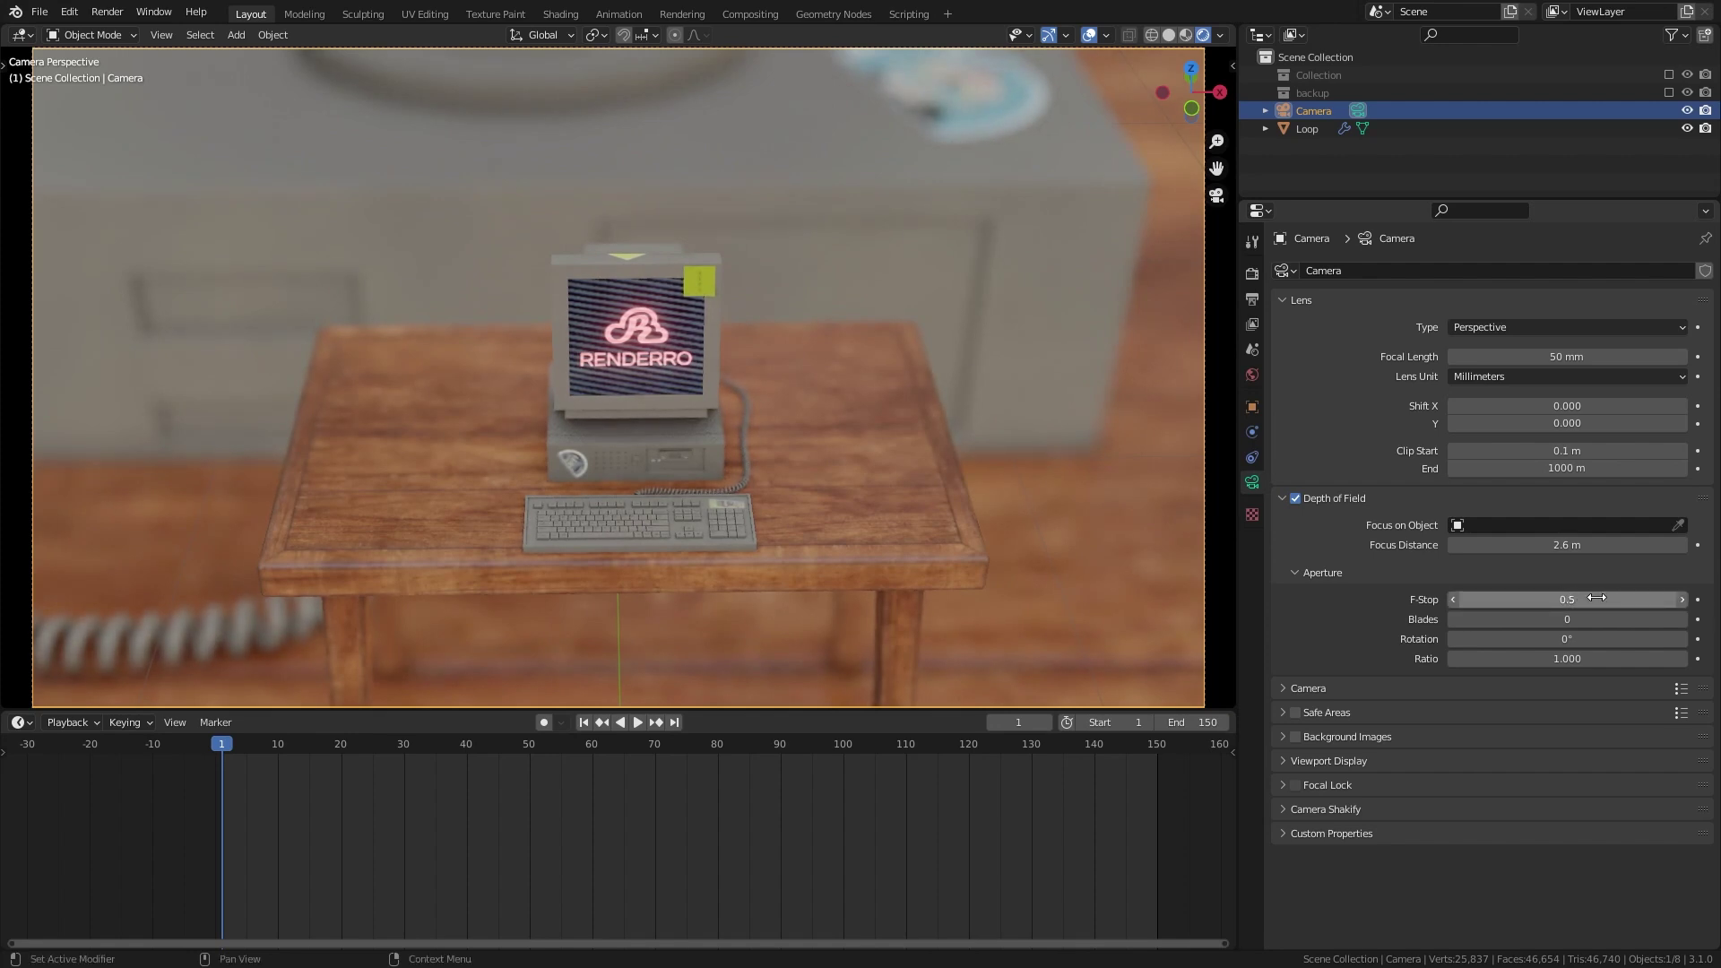
{"action": "left_click", "coordinate": [1682, 600]}
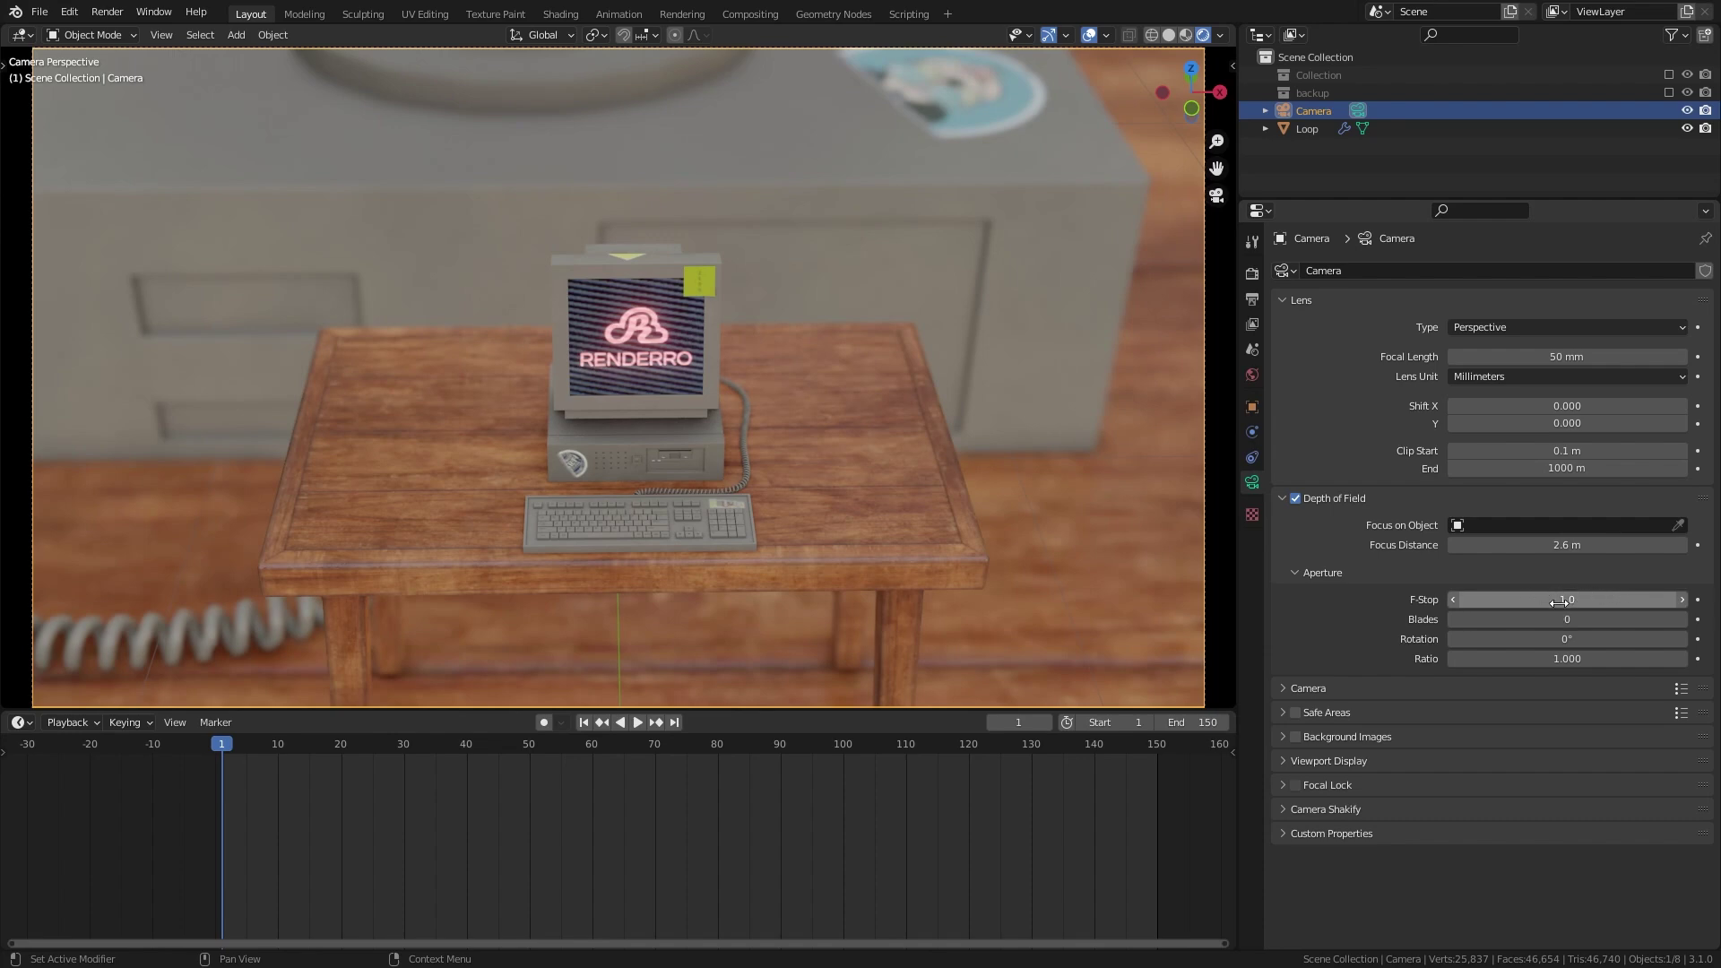
{"action": "key", "text": "space"}
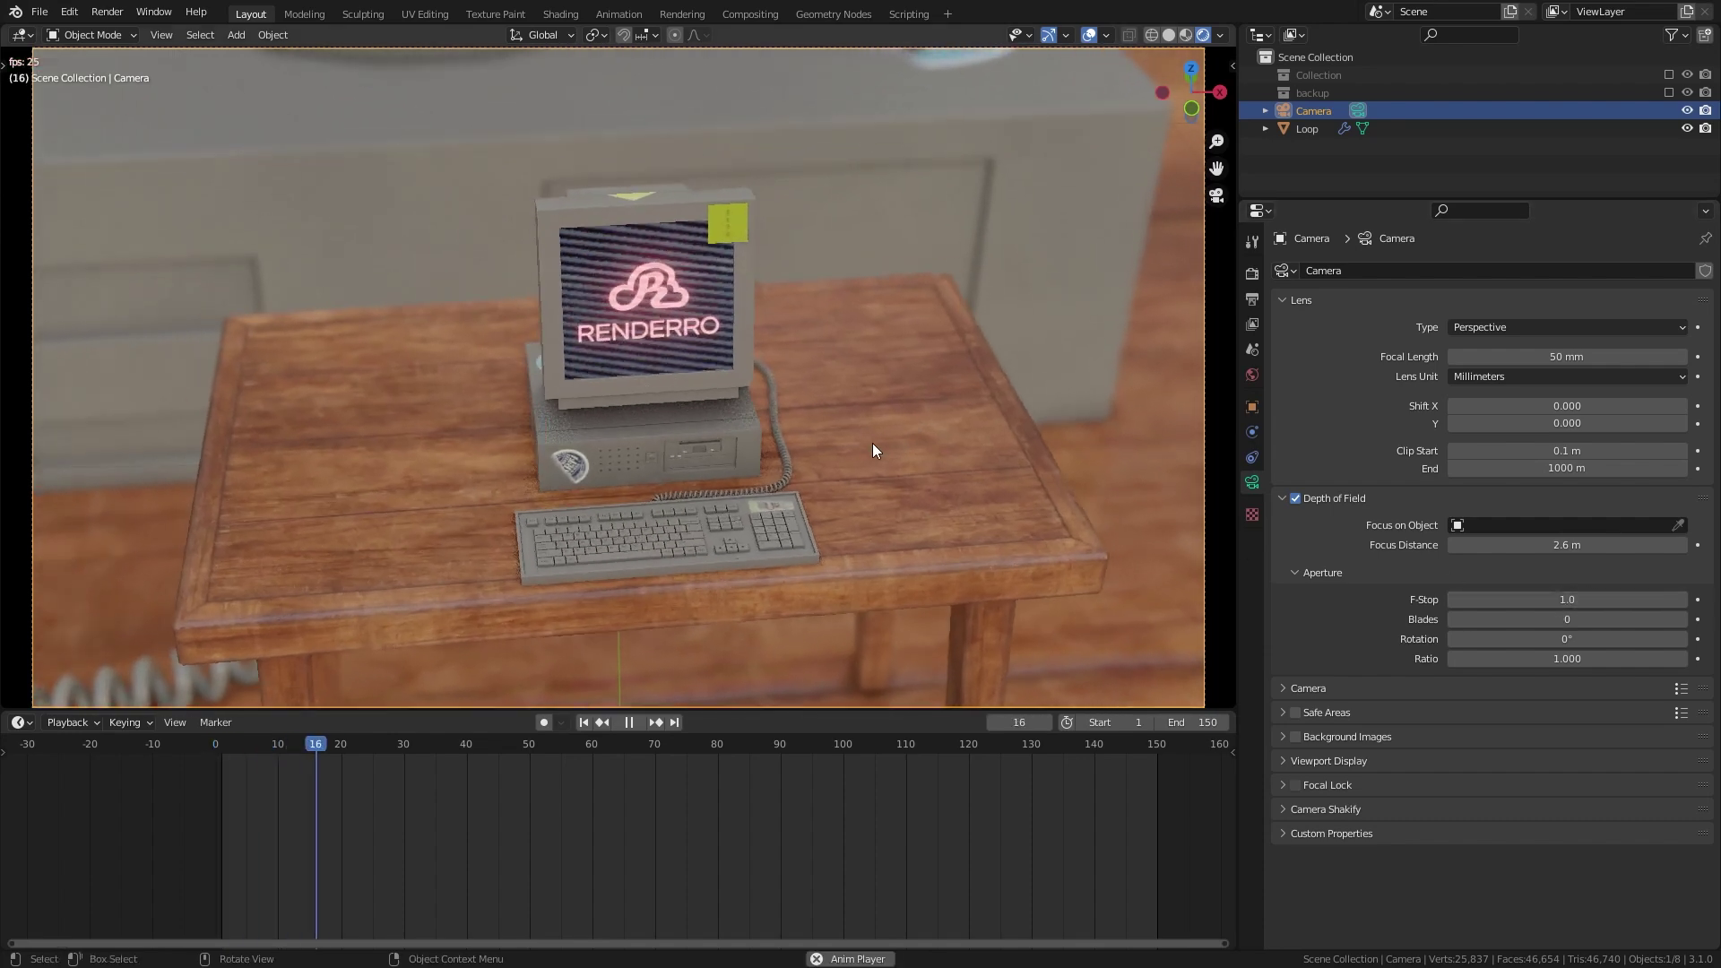